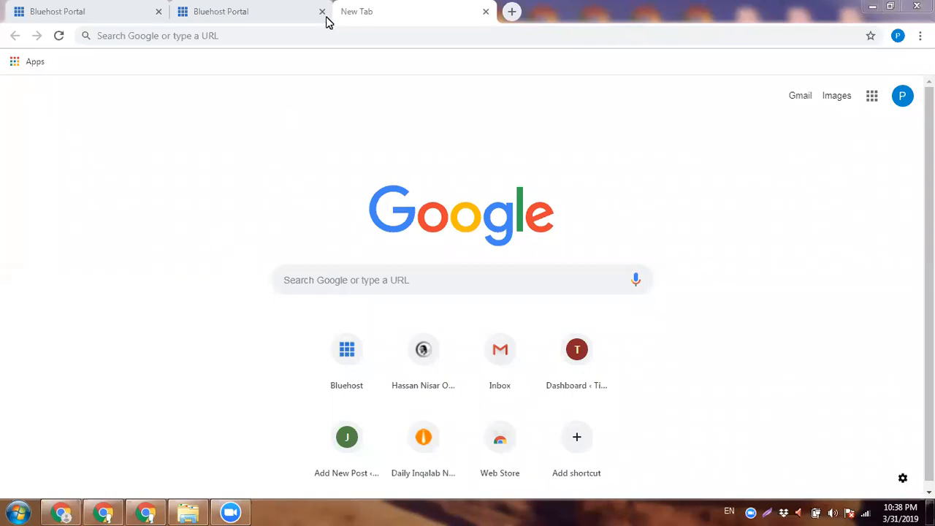
Step: Search Google for "urdupoint news" and open the UrduPoint breaking Urdu news site
{"action": "left_click", "coordinate": [333, 38]}
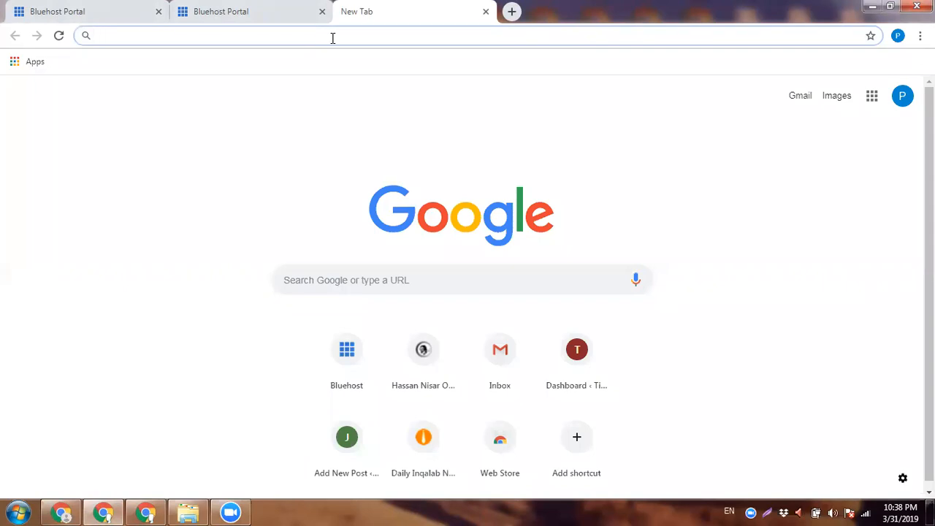
{"action": "type", "text": "u"}
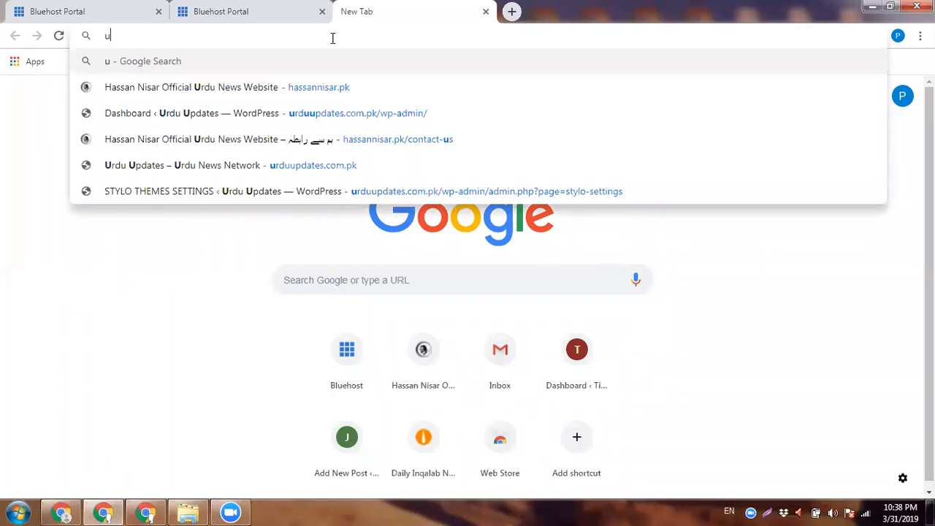
{"action": "type", "text": "rd"}
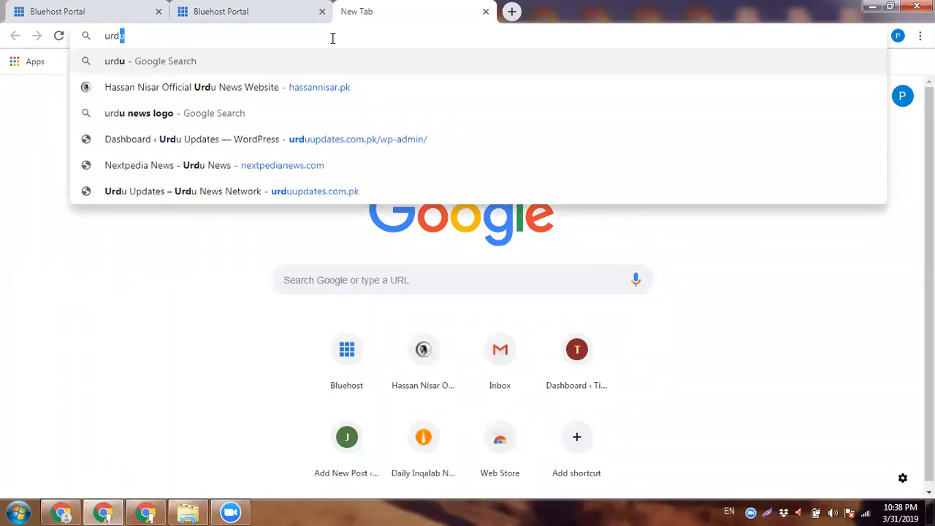
{"action": "type", "text": "u poi"}
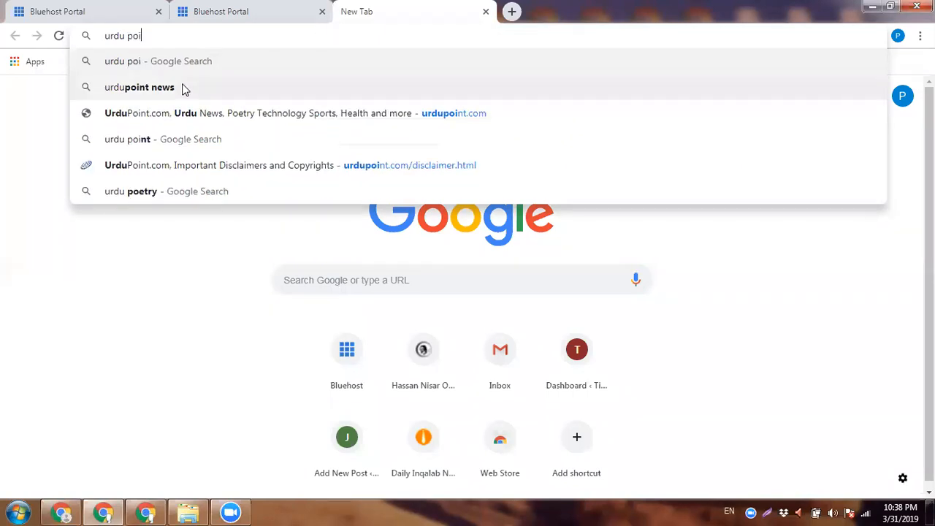
{"action": "left_click", "coordinate": [184, 88]}
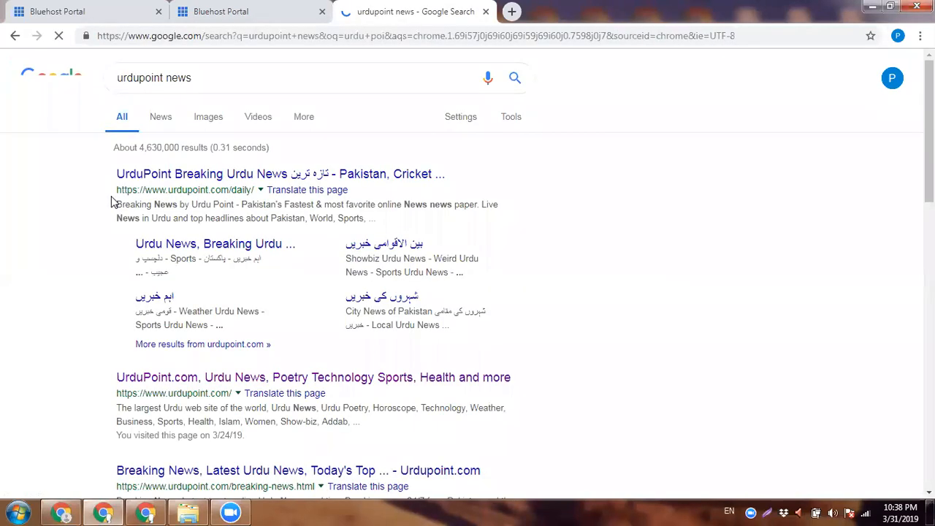
{"action": "left_click", "coordinate": [126, 174]}
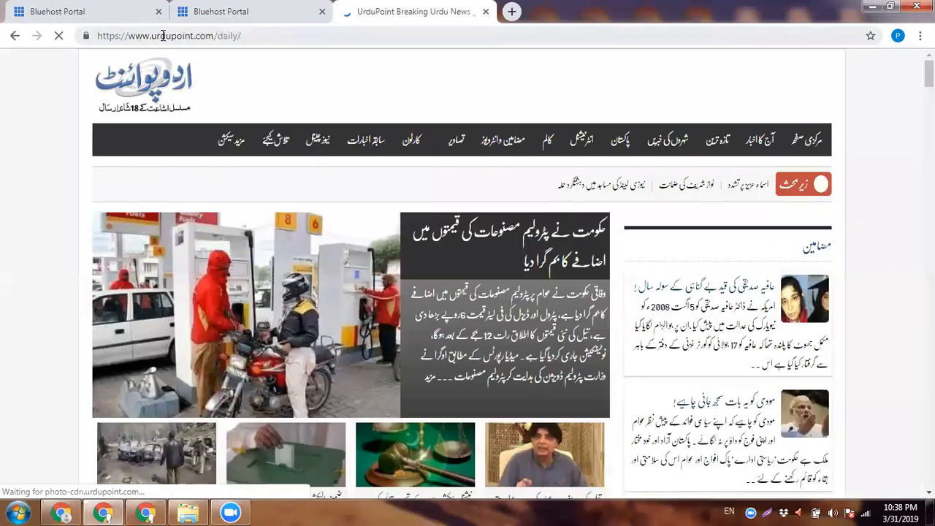
Step: Examine the UrduPoint daily page's layout and the domain in its address, dismissing the notification request
{"action": "double_click", "coordinate": [163, 35]}
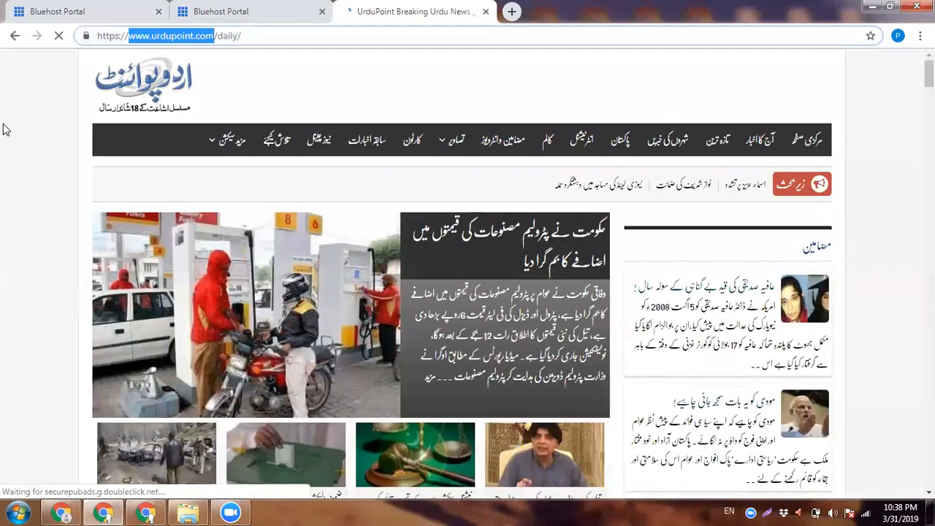
{"action": "left_click", "coordinate": [4, 129]}
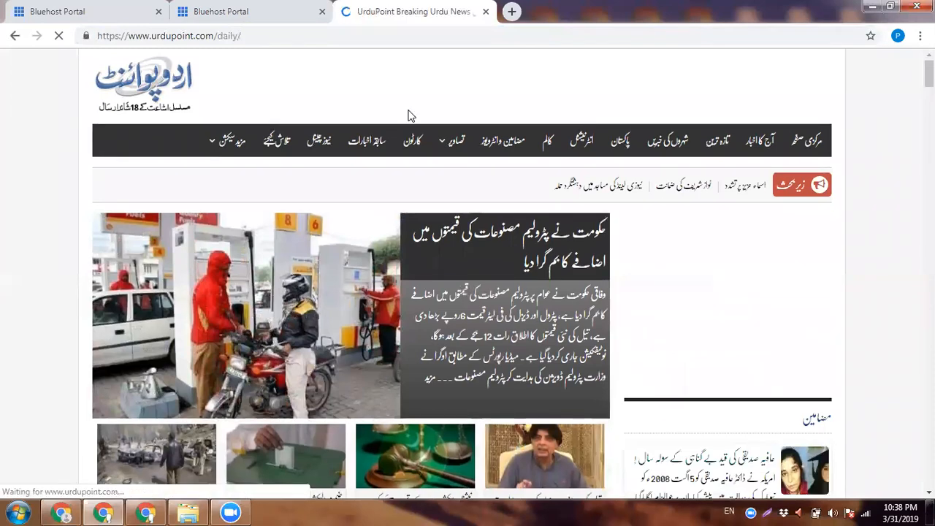
{"action": "scroll", "coordinate": [11, 154], "scroll_direction": "down", "scroll_amount": 2}
{"action": "scroll", "coordinate": [6, 183], "scroll_direction": "down", "scroll_amount": 8}
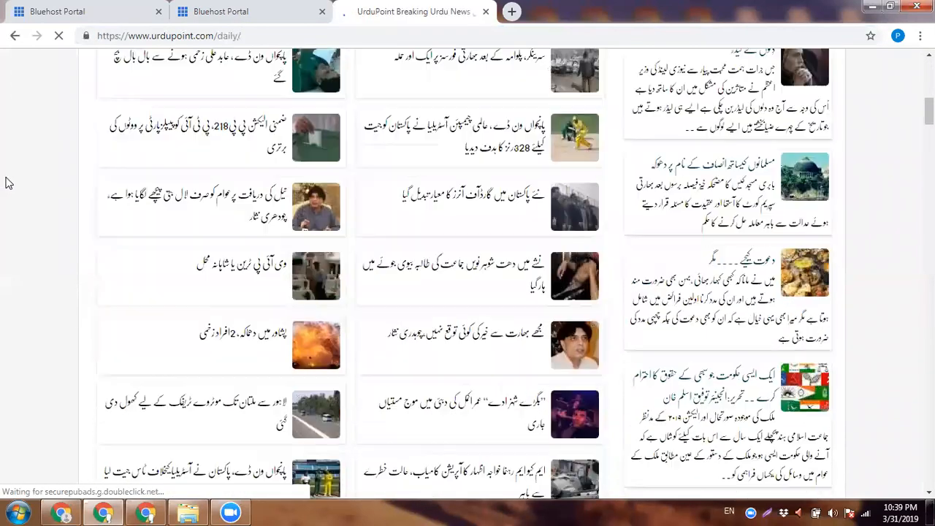
{"action": "scroll", "coordinate": [5, 183], "scroll_direction": "down", "scroll_amount": 7}
{"action": "scroll", "coordinate": [6, 183], "scroll_direction": "up", "scroll_amount": 1}
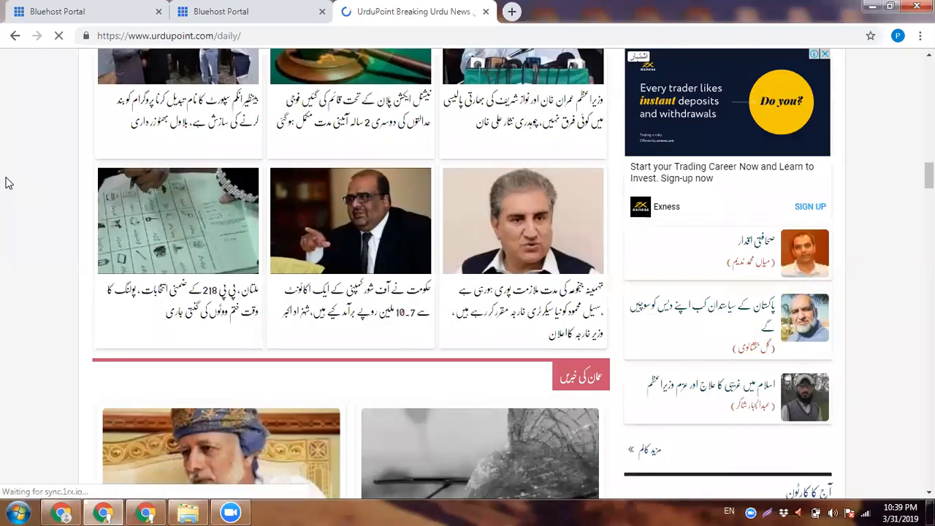
{"action": "scroll", "coordinate": [6, 183], "scroll_direction": "up", "scroll_amount": 18}
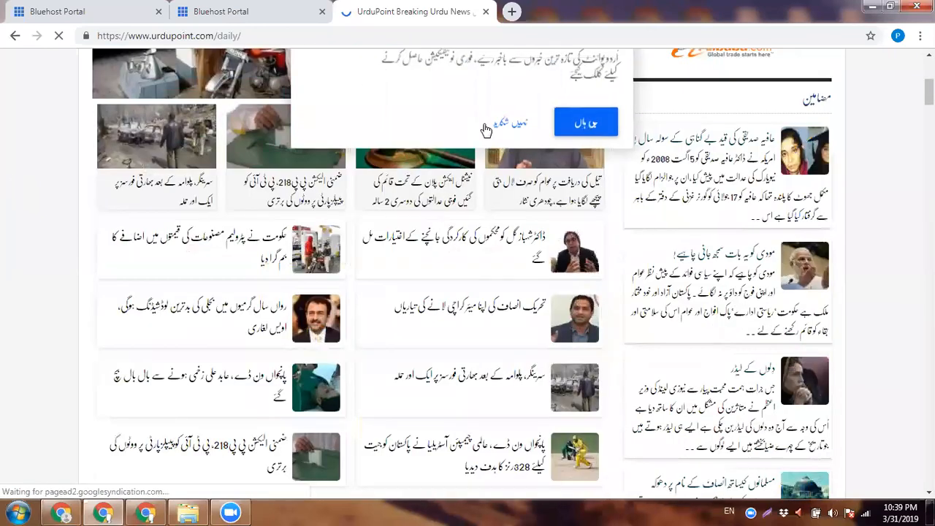
{"action": "left_click", "coordinate": [515, 130]}
{"action": "scroll", "coordinate": [141, 199], "scroll_direction": "up", "scroll_amount": 2}
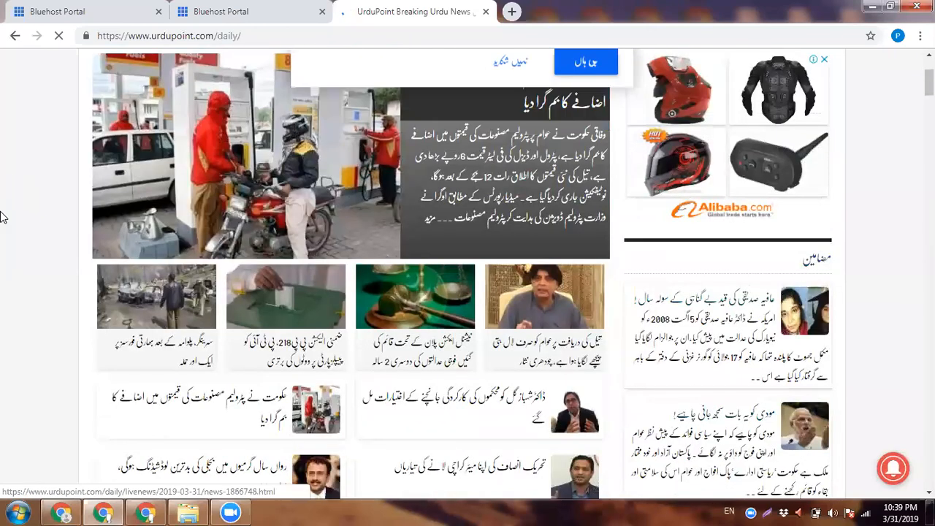
{"action": "scroll", "coordinate": [3, 218], "scroll_direction": "up", "scroll_amount": 2}
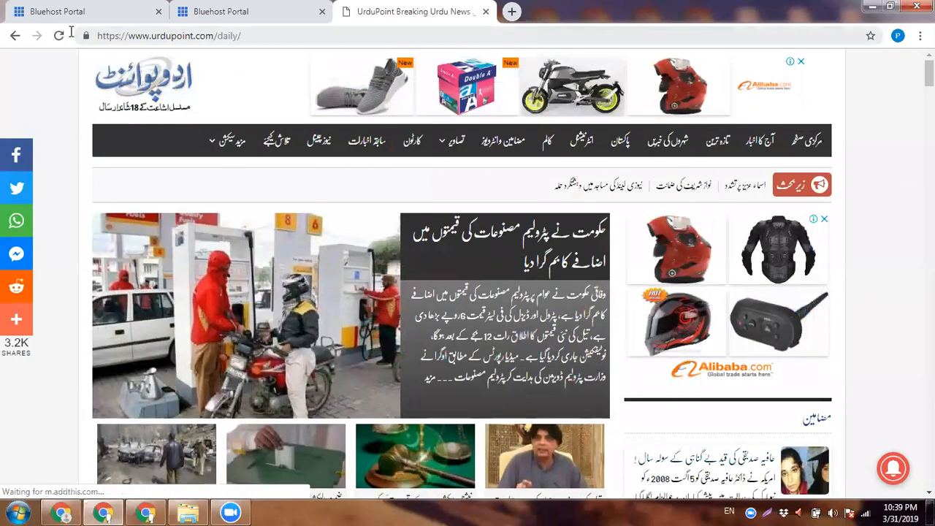
{"action": "left_click_drag", "start_coordinate": [214, 36], "coordinate": [71, 36]}
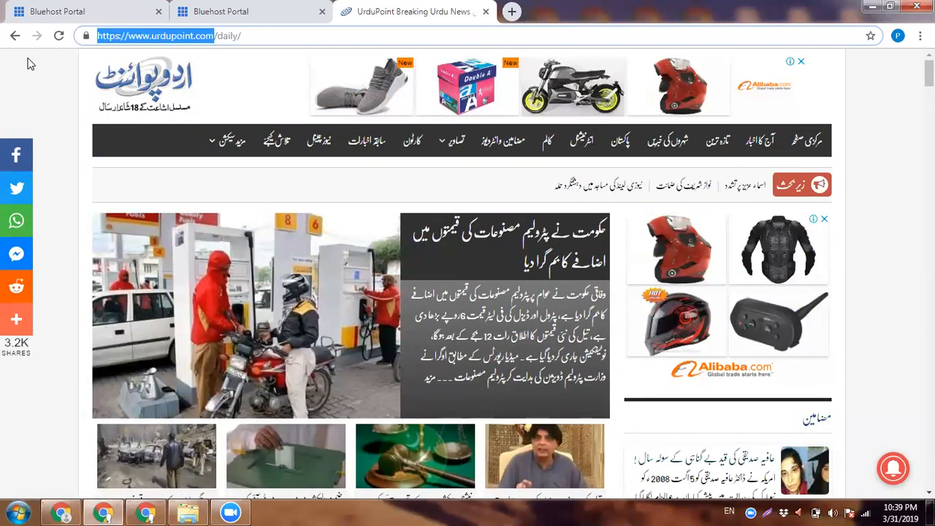
Step: Search for "godaddy hosting" in a new browser tab and open GoDaddy's sponsored hosting offer
{"action": "left_click", "coordinate": [513, 12]}
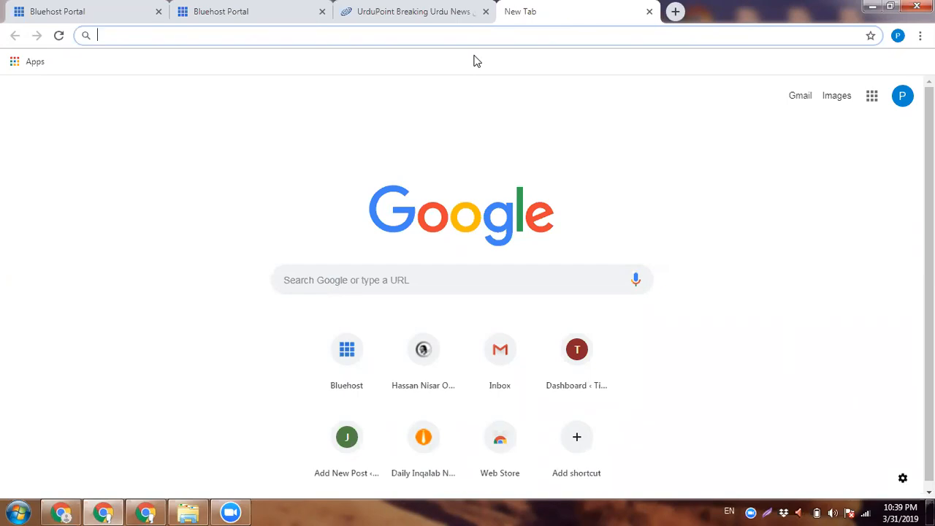
{"action": "type", "text": "godaddy"}
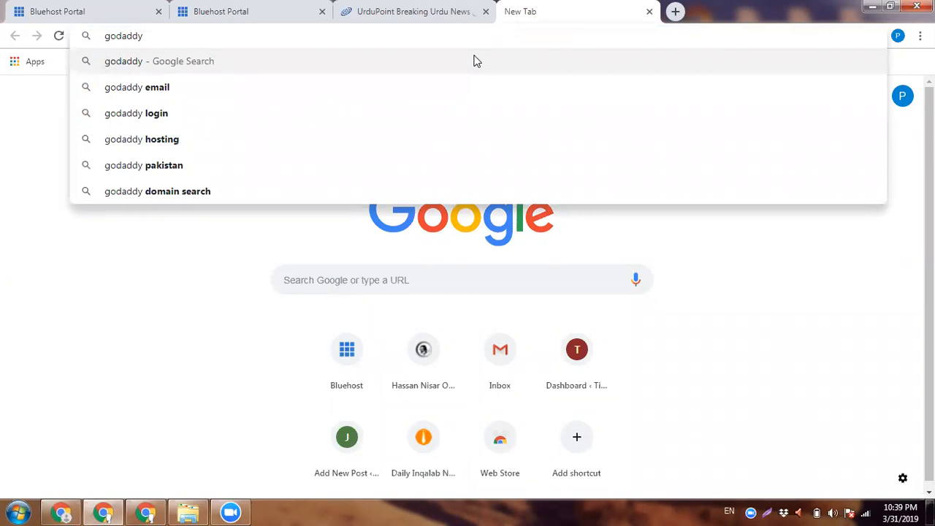
{"action": "key", "text": "Down"}
{"action": "key", "text": "Down"}
{"action": "key", "text": "Down"}
{"action": "key", "text": "Return"}
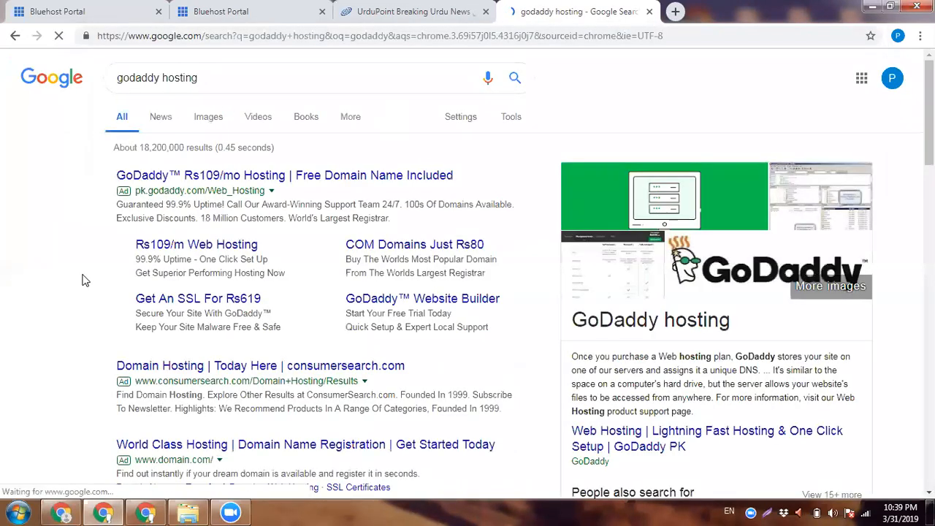
{"action": "left_click", "coordinate": [209, 180]}
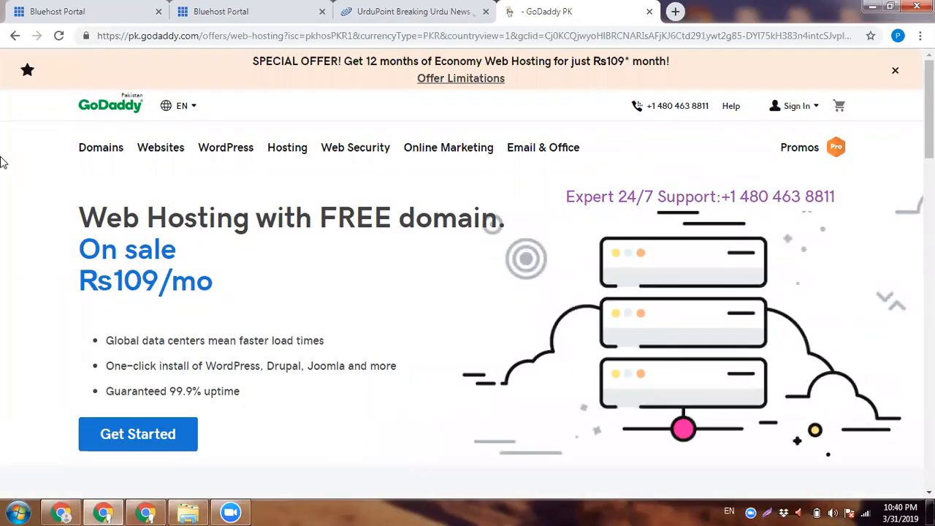
Step: Open GoDaddy's Web Hosting page and look over the Economy, Deluxe, Ultimate and Maximum plans
{"action": "left_click", "coordinate": [286, 152]}
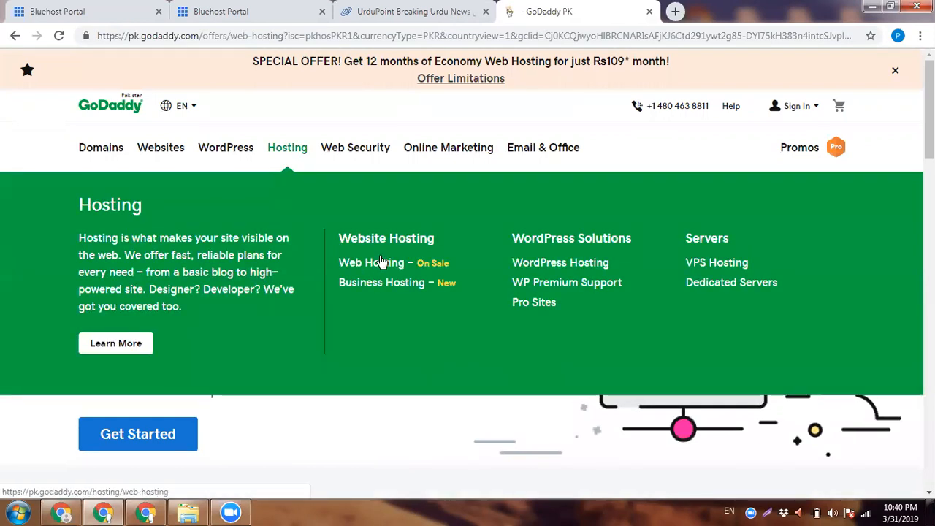
{"action": "left_click", "coordinate": [384, 265]}
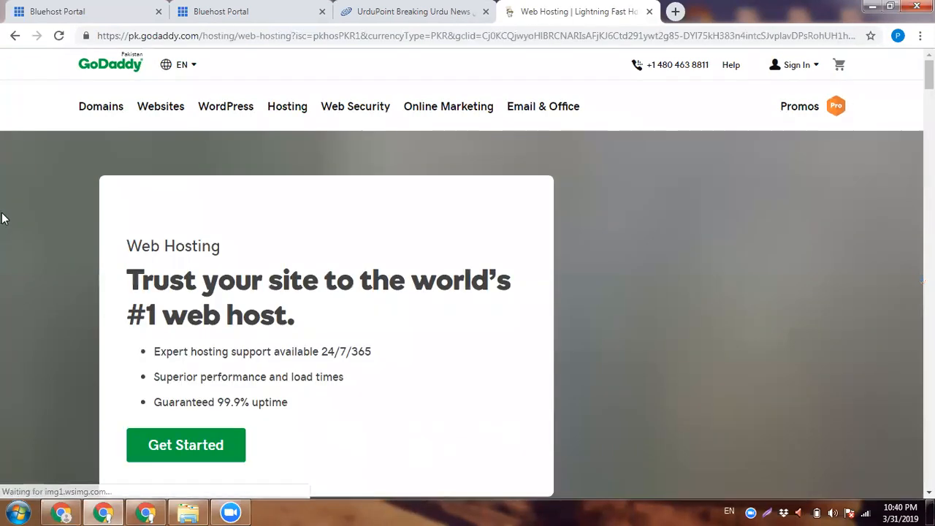
{"action": "scroll", "coordinate": [3, 218], "scroll_direction": "down", "scroll_amount": 2}
{"action": "scroll", "coordinate": [3, 218], "scroll_direction": "down", "scroll_amount": 5}
{"action": "left_click_drag", "start_coordinate": [113, 253], "coordinate": [328, 255]}
{"action": "left_click_drag", "start_coordinate": [490, 261], "coordinate": [549, 259]}
{"action": "left_click", "coordinate": [742, 262]}
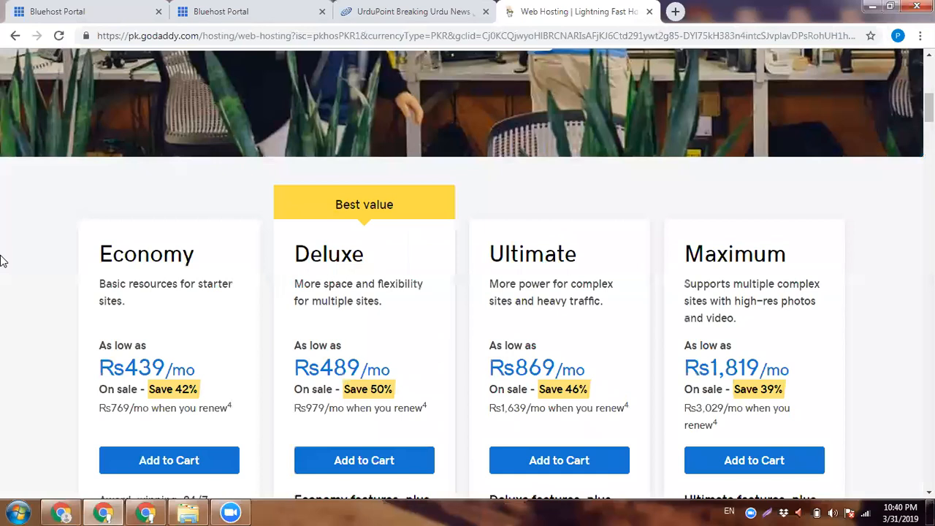
Step: Examine the Economy plan's monthly sale price and its renewal price
{"action": "scroll", "coordinate": [82, 245], "scroll_direction": "down", "scroll_amount": 2}
{"action": "left_click_drag", "start_coordinate": [125, 208], "coordinate": [171, 204]}
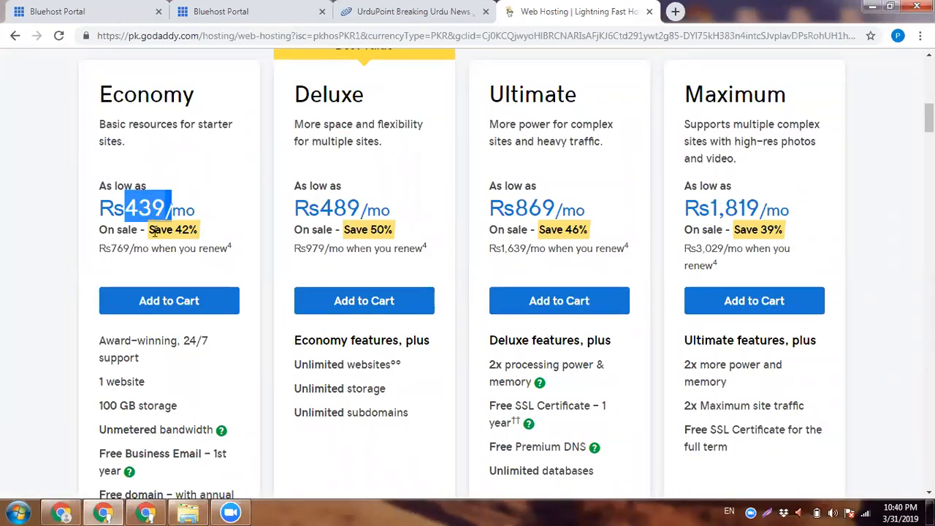
{"action": "left_click", "coordinate": [152, 231]}
{"action": "left_click_drag", "start_coordinate": [125, 208], "coordinate": [184, 209]}
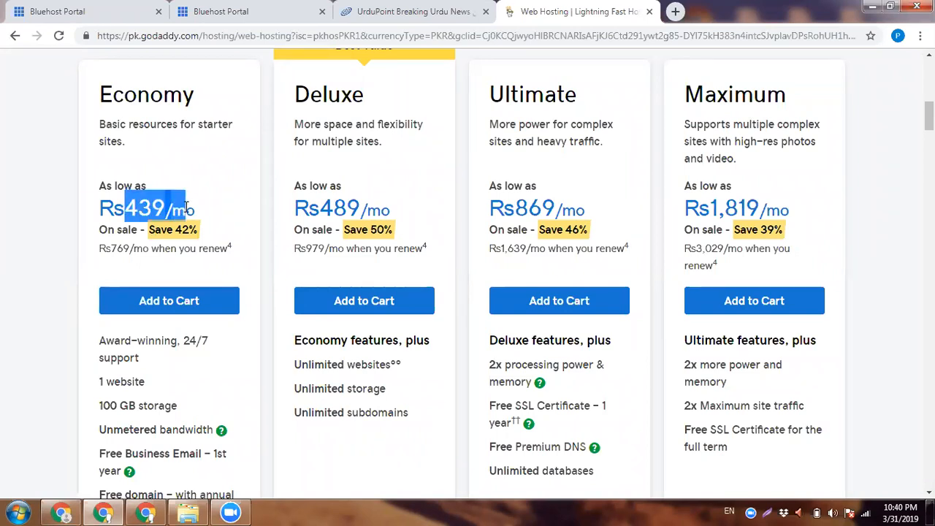
{"action": "left_click_drag", "start_coordinate": [111, 249], "coordinate": [138, 248]}
{"action": "left_click", "coordinate": [111, 249]}
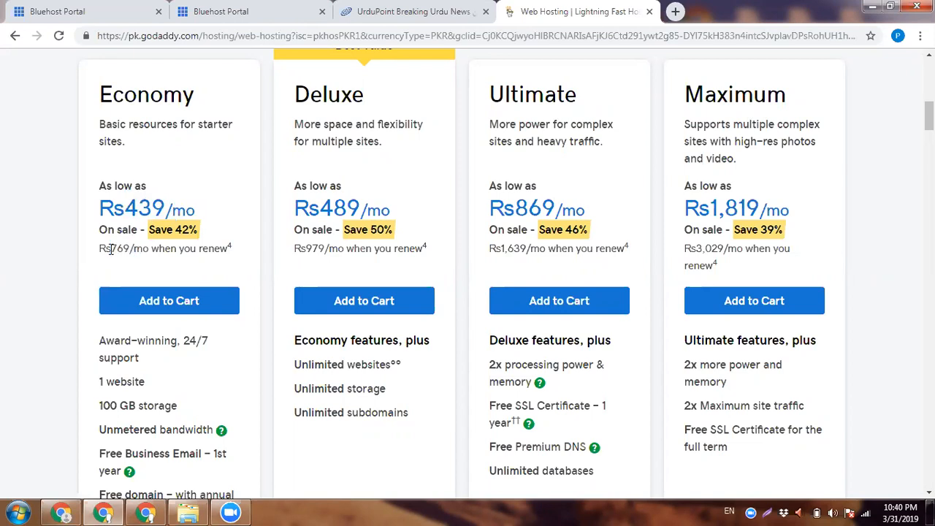
Step: Review the features included in the Economy hosting plan and add that plan to the cart
{"action": "scroll", "coordinate": [36, 329], "scroll_direction": "down", "scroll_amount": 3}
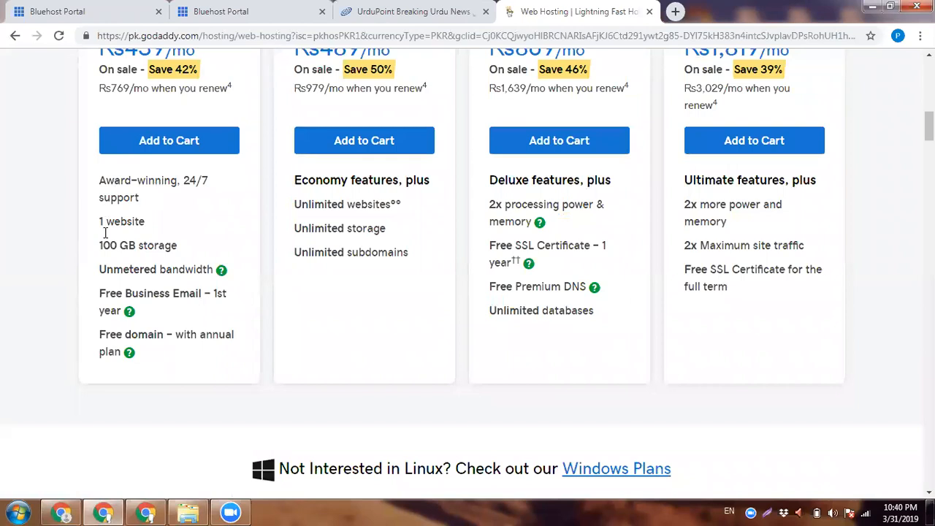
{"action": "left_click_drag", "start_coordinate": [100, 222], "coordinate": [154, 224]}
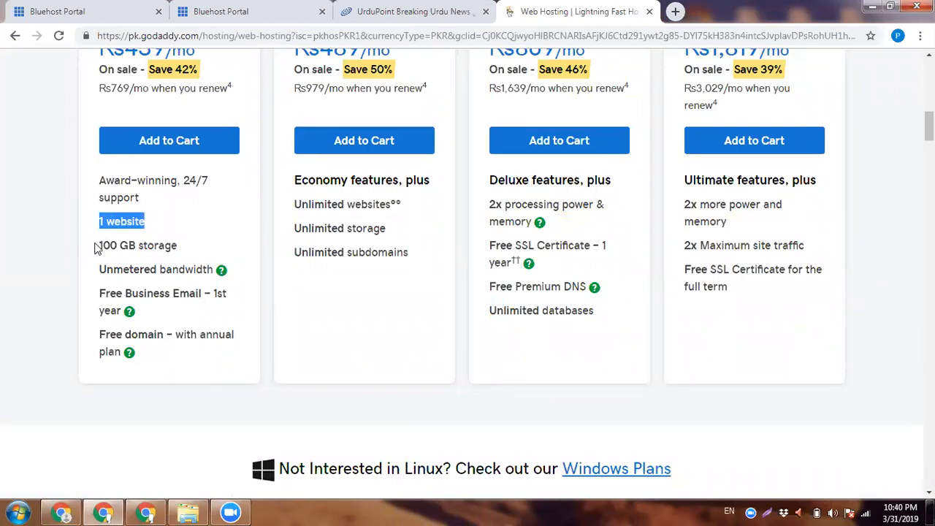
{"action": "left_click", "coordinate": [124, 245]}
{"action": "left_click_drag", "start_coordinate": [100, 244], "coordinate": [158, 269]}
{"action": "left_click_drag", "start_coordinate": [100, 293], "coordinate": [144, 293]}
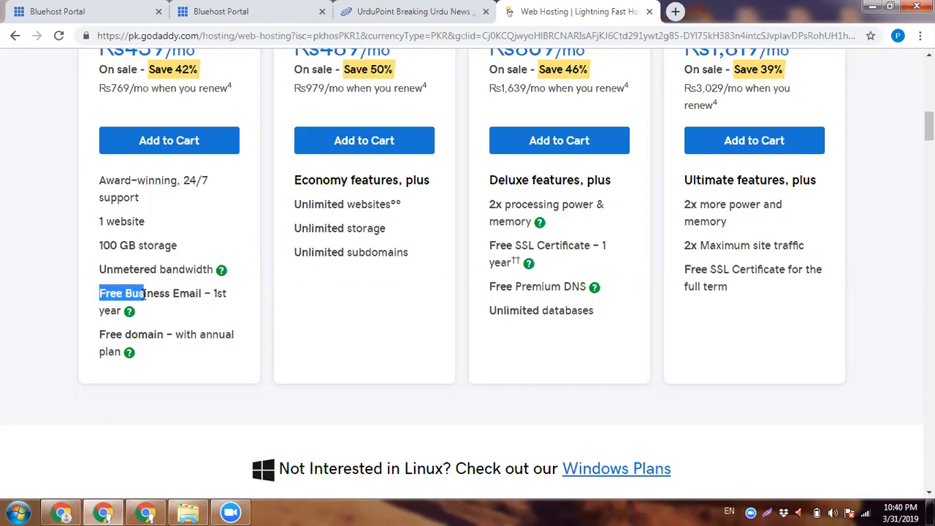
{"action": "left_click_drag", "start_coordinate": [100, 334], "coordinate": [137, 334]}
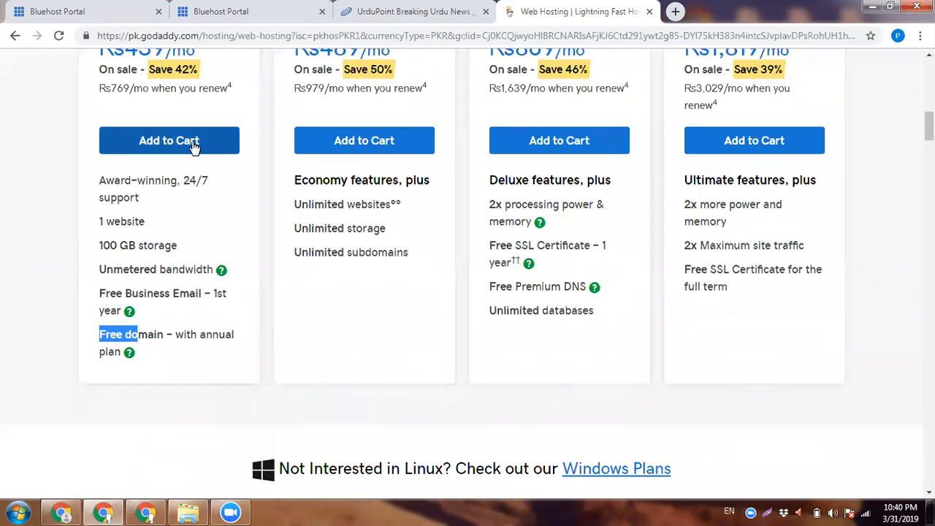
{"action": "left_click", "coordinate": [193, 146]}
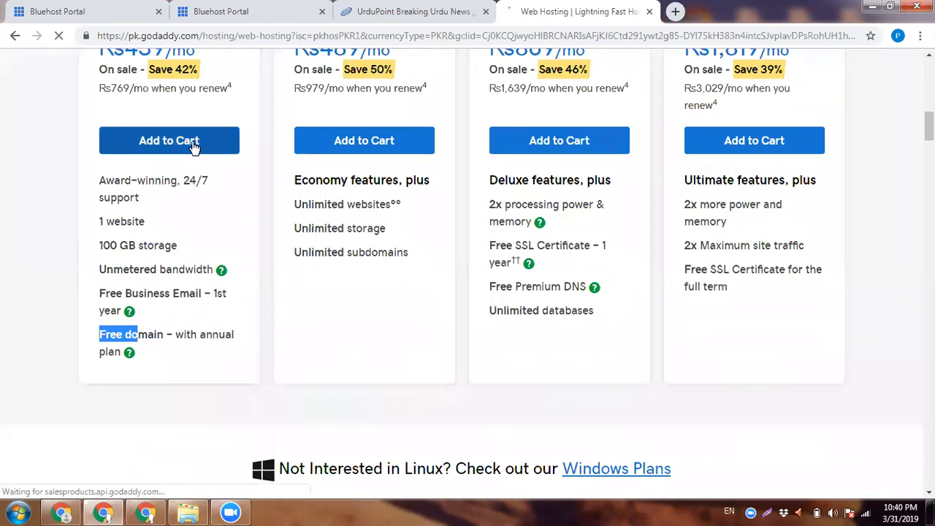
{"action": "left_click", "coordinate": [152, 510]}
{"action": "left_click", "coordinate": [108, 12]}
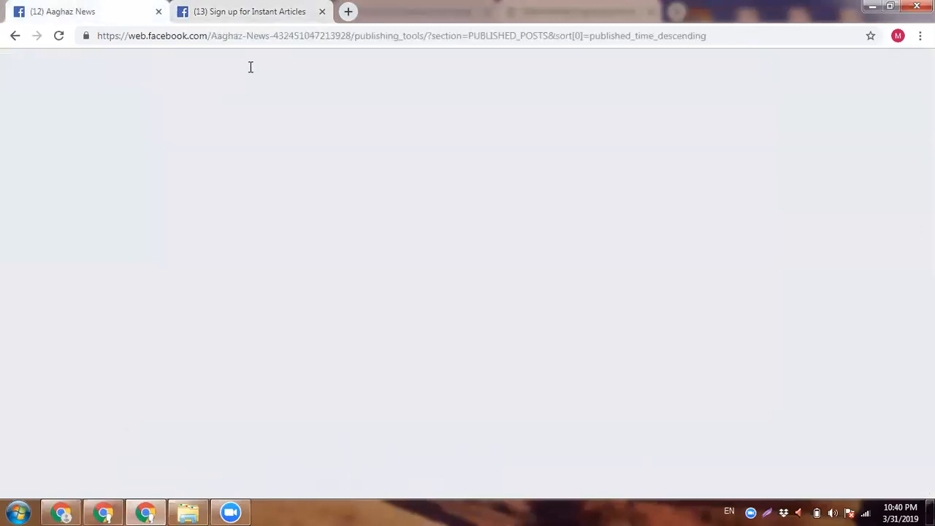
{"action": "right_click", "coordinate": [253, 64]}
{"action": "left_click", "coordinate": [277, 92]}
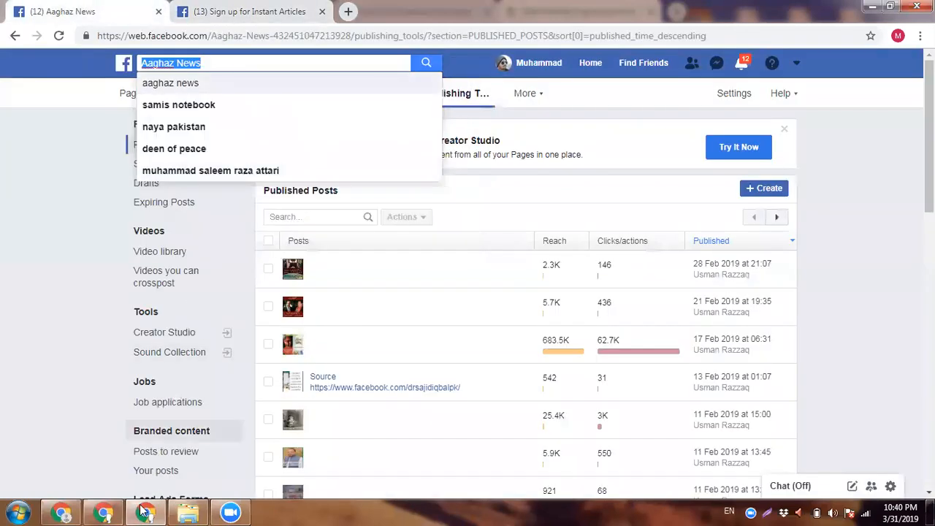
{"action": "key", "text": "alt+Tab"}
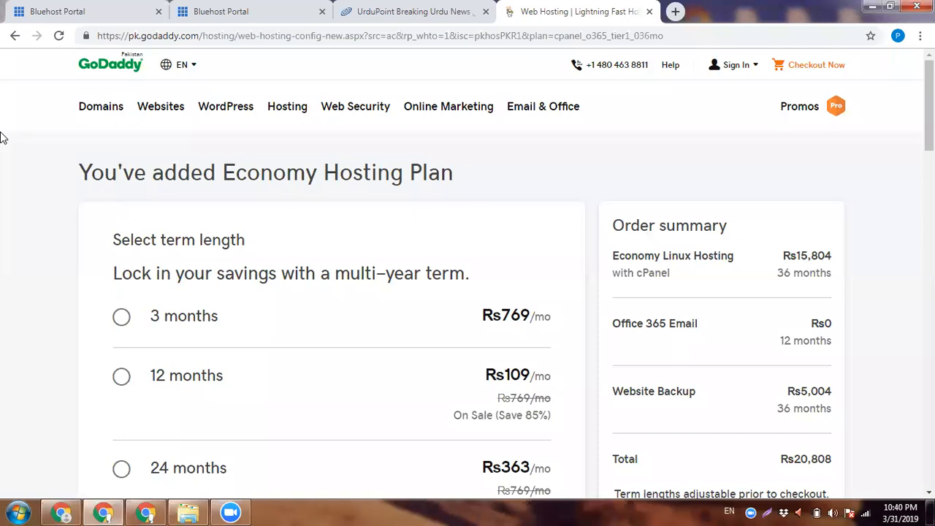
Step: Choose the 12 months term length for the Economy Hosting Plan
{"action": "scroll", "coordinate": [3, 218], "scroll_direction": "down", "scroll_amount": 2}
{"action": "scroll", "coordinate": [58, 241], "scroll_direction": "down", "scroll_amount": 2}
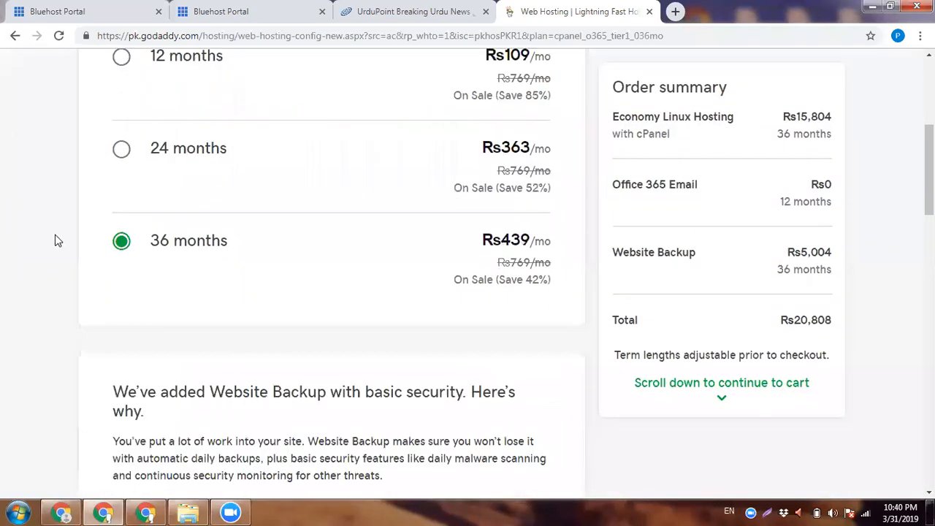
{"action": "scroll", "coordinate": [49, 228], "scroll_direction": "up", "scroll_amount": 2}
{"action": "left_click", "coordinate": [122, 217]}
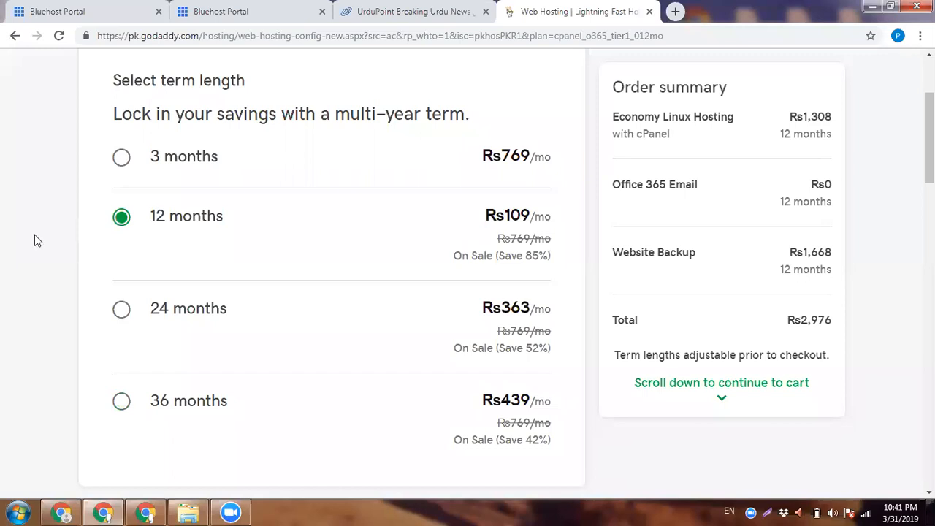
{"action": "scroll", "coordinate": [34, 234], "scroll_direction": "down", "scroll_amount": 6}
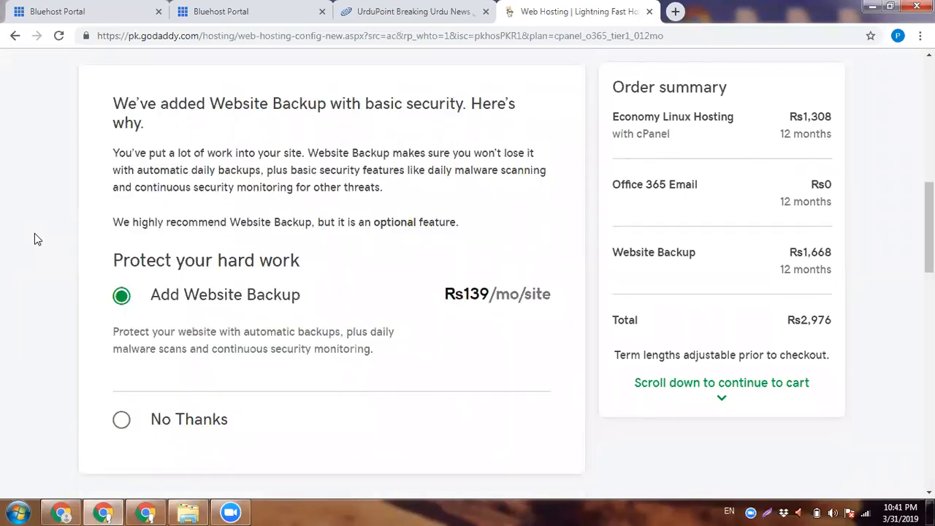
Step: Decline the Website Backup add-on and continue without Essential Security or an SSL certificate
{"action": "scroll", "coordinate": [122, 236], "scroll_direction": "down", "scroll_amount": 2}
{"action": "left_click", "coordinate": [123, 234]}
{"action": "scroll", "coordinate": [41, 255], "scroll_direction": "down", "scroll_amount": 4}
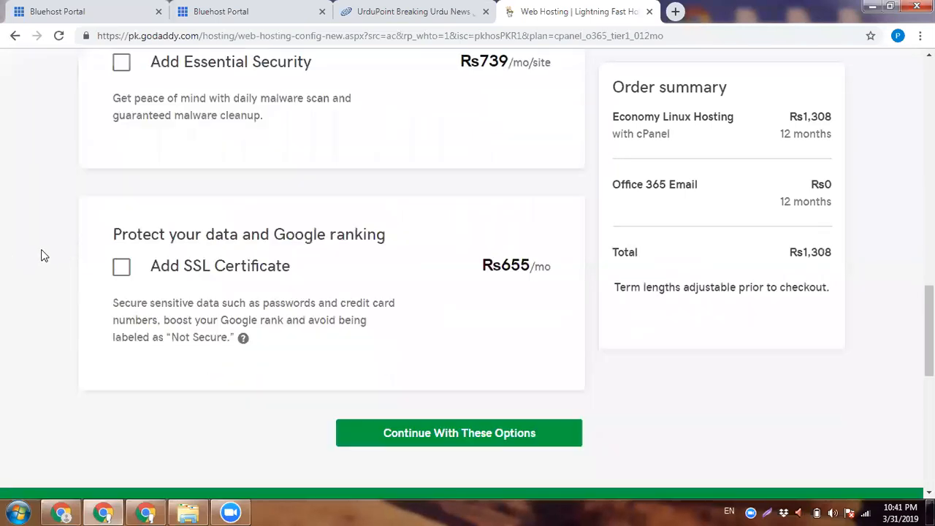
{"action": "left_click", "coordinate": [462, 435]}
Step: Search for AaghazNews as the order's free domain, select aaghaznew.com and continue to the cart
{"action": "left_click", "coordinate": [223, 189]}
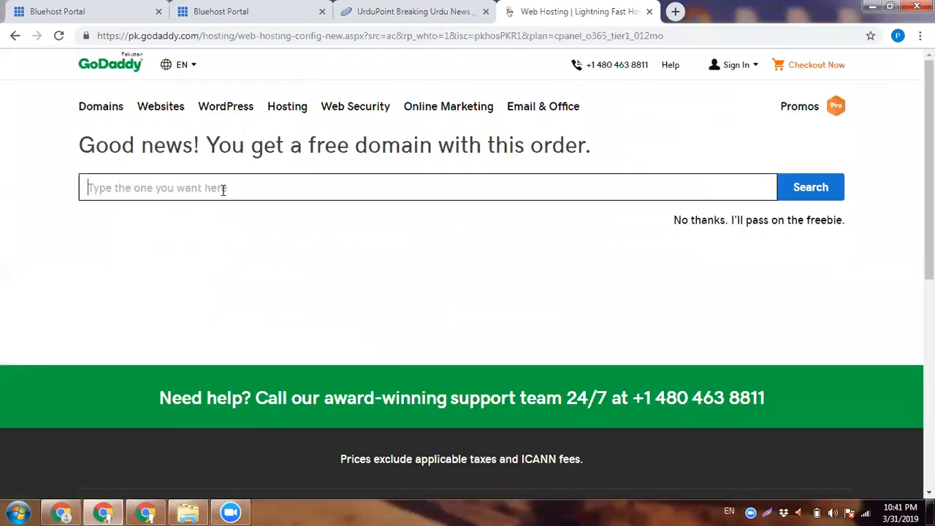
{"action": "key", "text": "ctrl+v"}
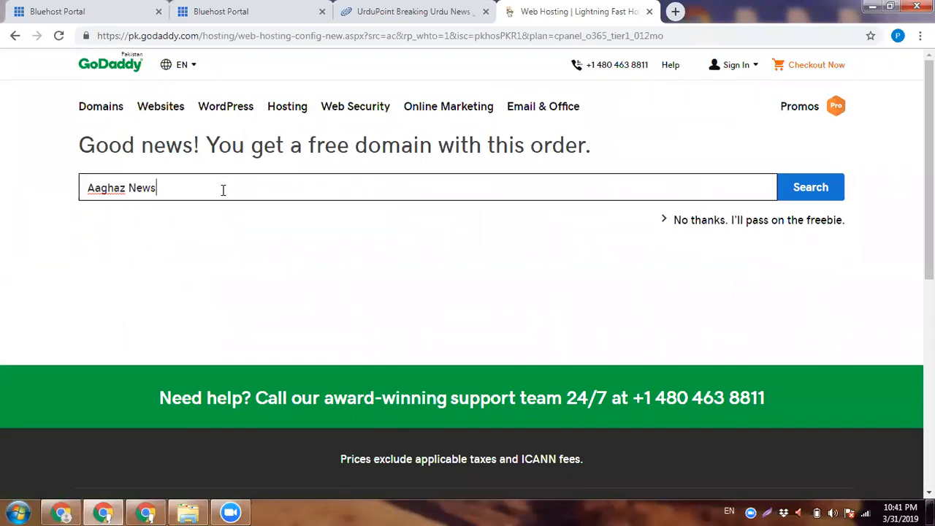
{"action": "key", "text": "BackSpace"}
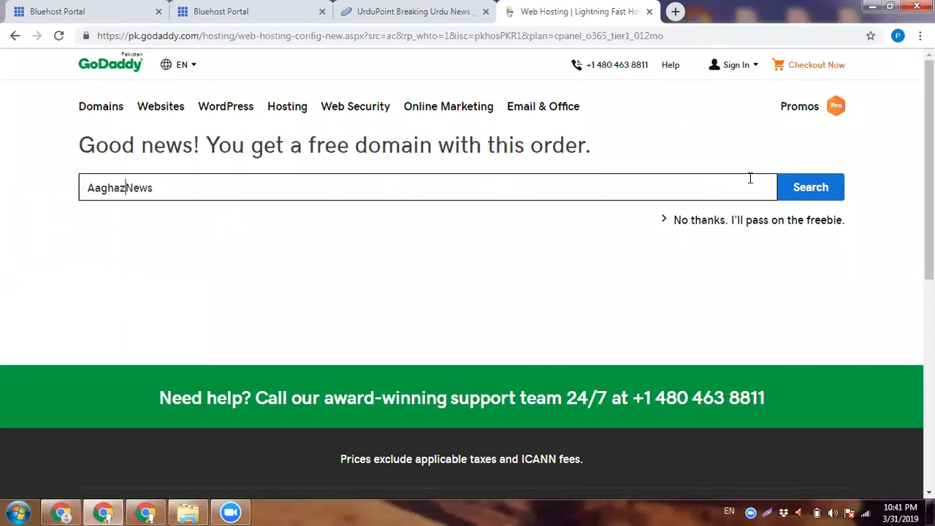
{"action": "left_click", "coordinate": [819, 189]}
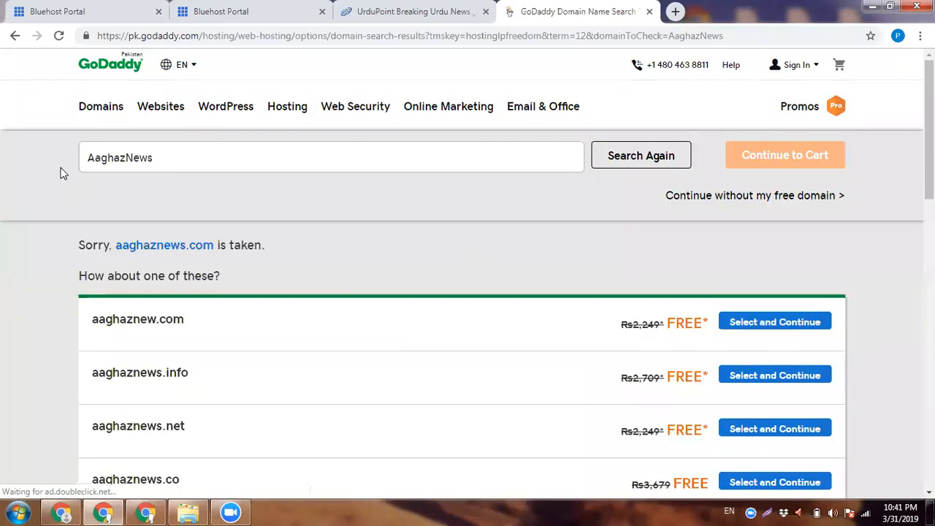
{"action": "left_click", "coordinate": [752, 322]}
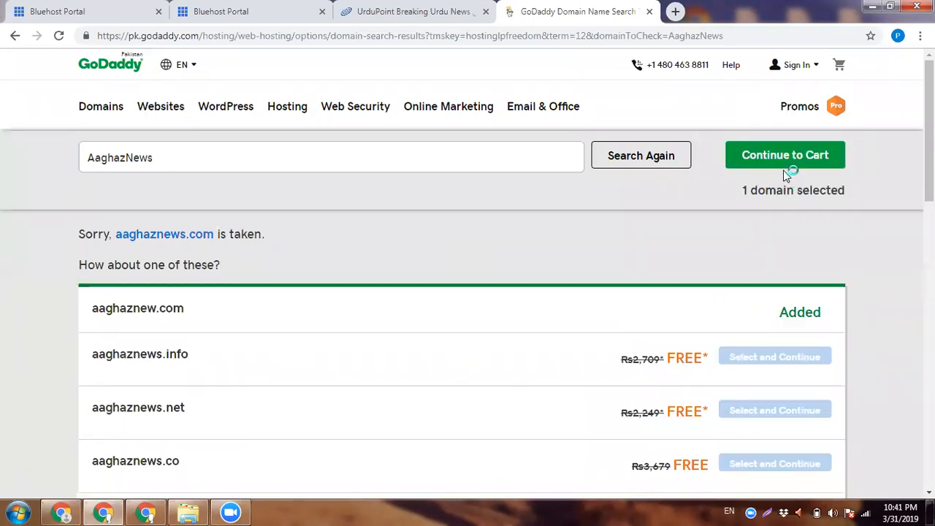
{"action": "left_click", "coordinate": [794, 166]}
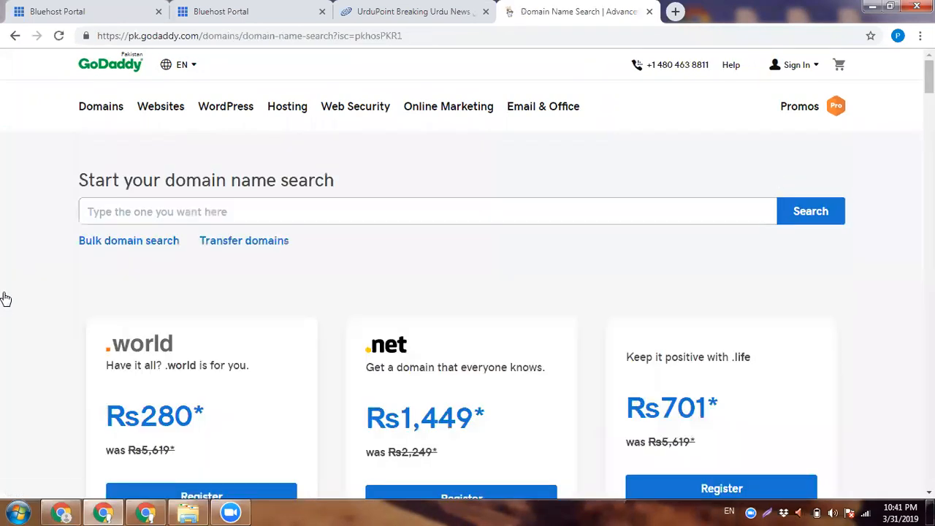
Step: Look over the domain name search page and search for AaghazNews there
{"action": "scroll", "coordinate": [11, 292], "scroll_direction": "down", "scroll_amount": 10}
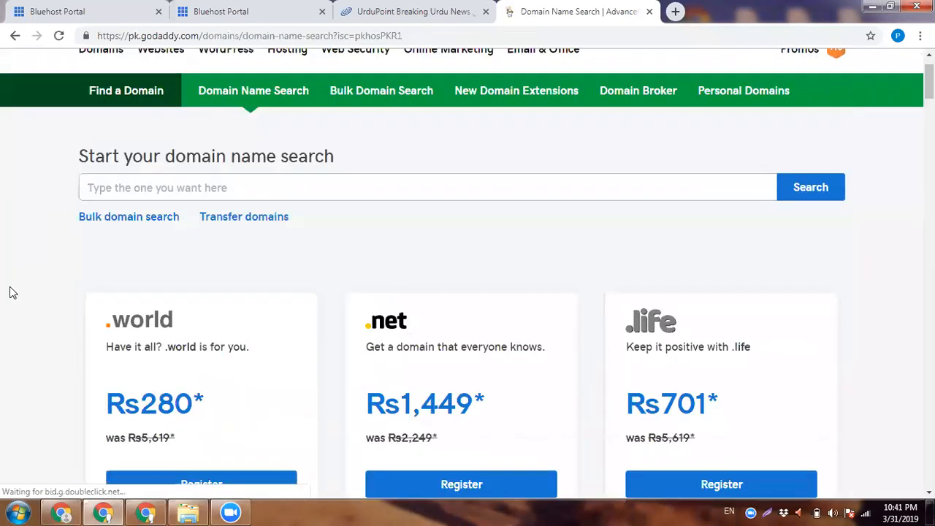
{"action": "scroll", "coordinate": [197, 313], "scroll_direction": "down", "scroll_amount": 4}
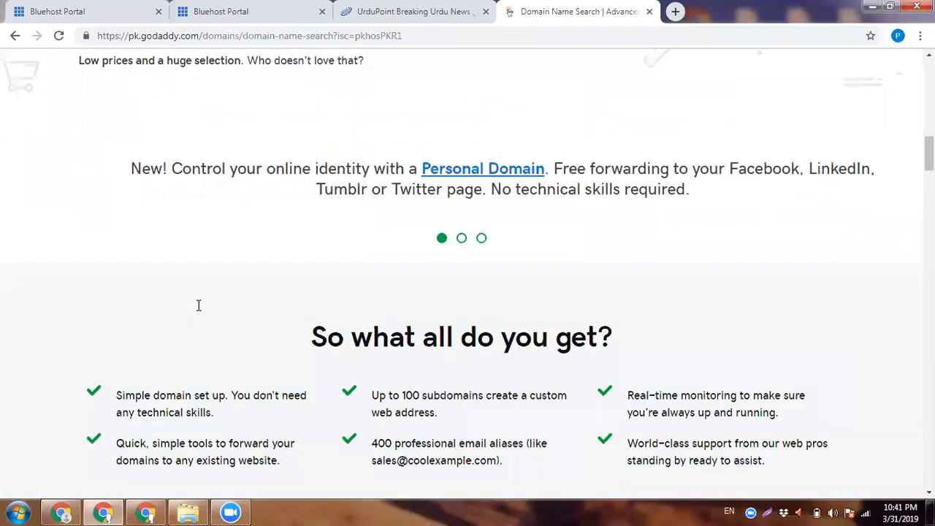
{"action": "scroll", "coordinate": [518, 209], "scroll_direction": "up", "scroll_amount": 2}
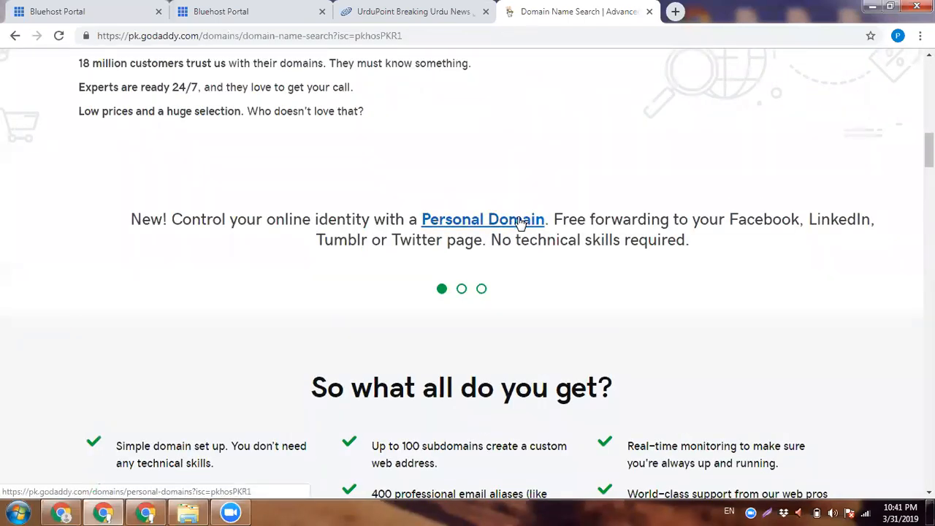
{"action": "scroll", "coordinate": [650, 252], "scroll_direction": "up", "scroll_amount": 12}
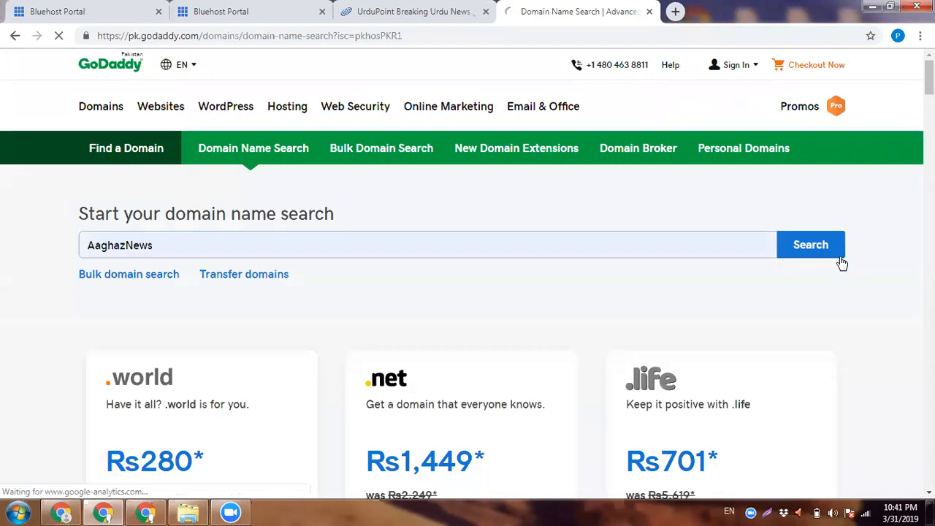
{"action": "left_click", "coordinate": [840, 257]}
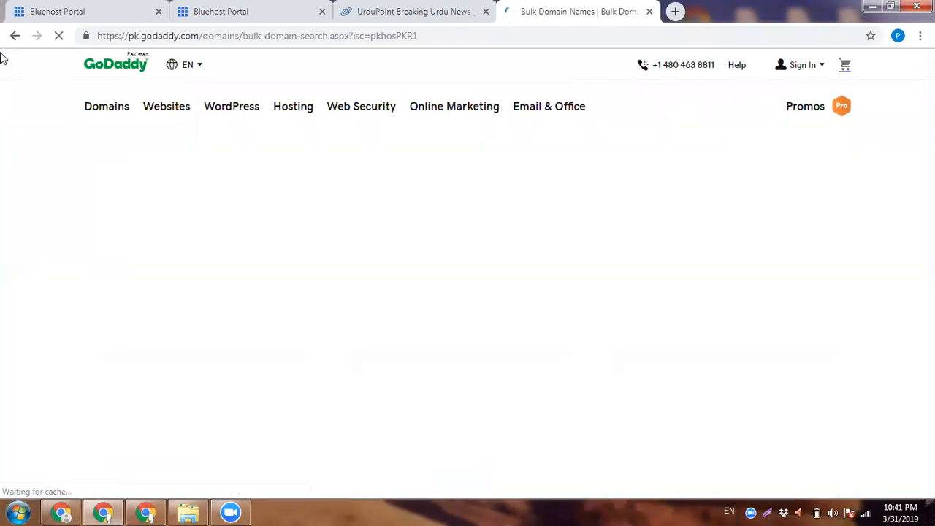
{"action": "left_click", "coordinate": [13, 37]}
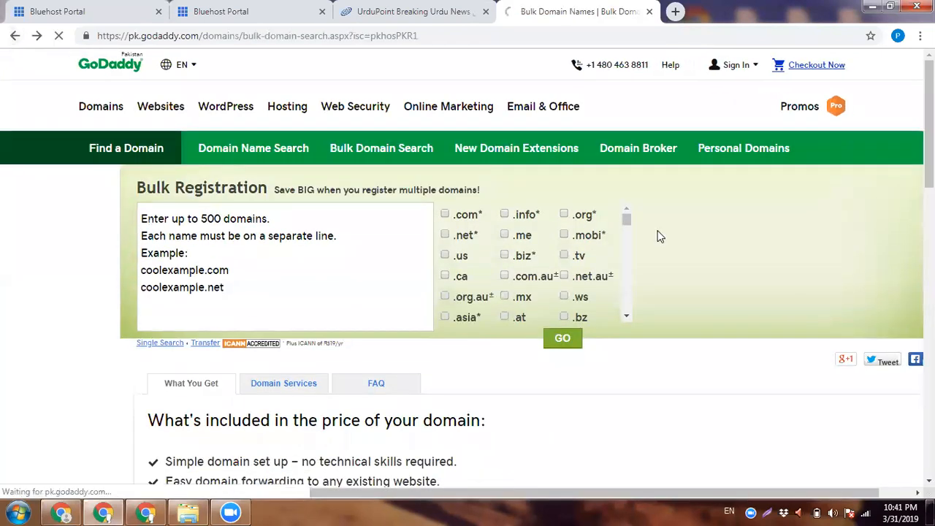
{"action": "left_click", "coordinate": [830, 253]}
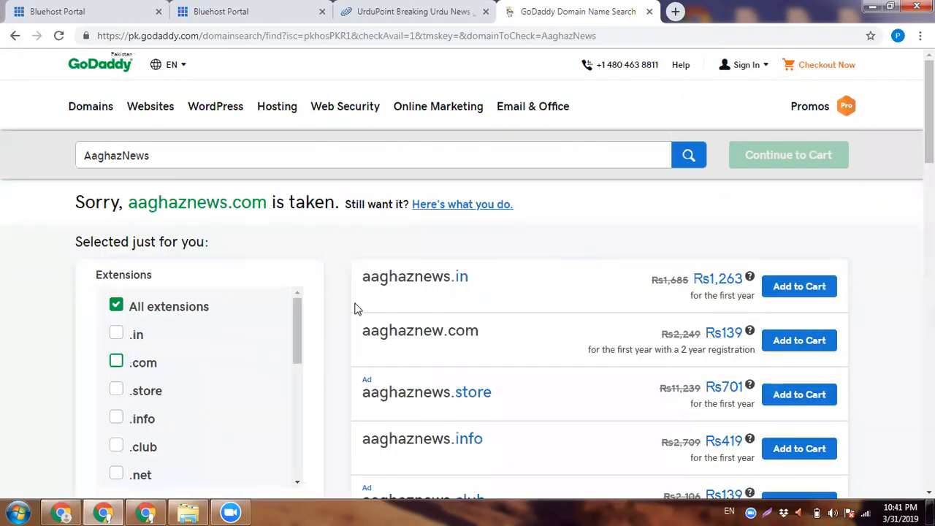
Step: Add the aaghaznews.in domain to the cart and continue to the cart
{"action": "left_click", "coordinate": [824, 287]}
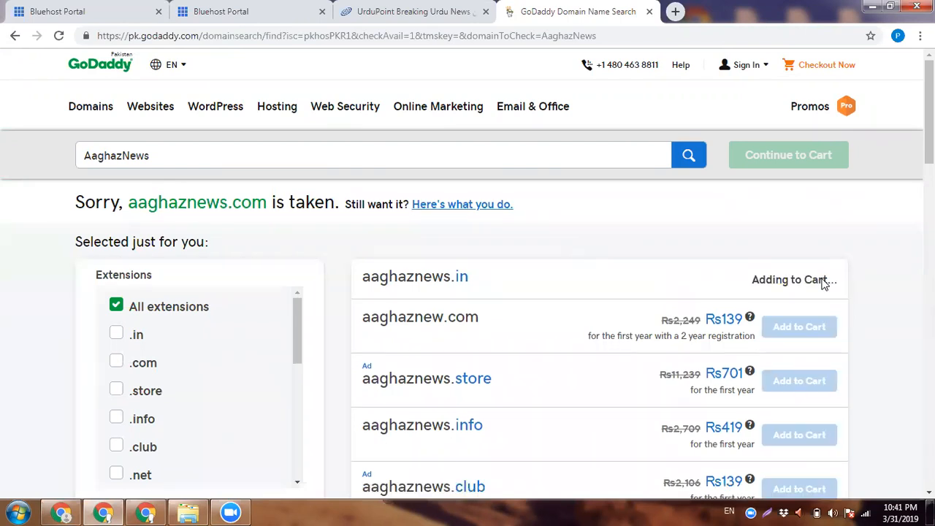
{"action": "left_click", "coordinate": [801, 157]}
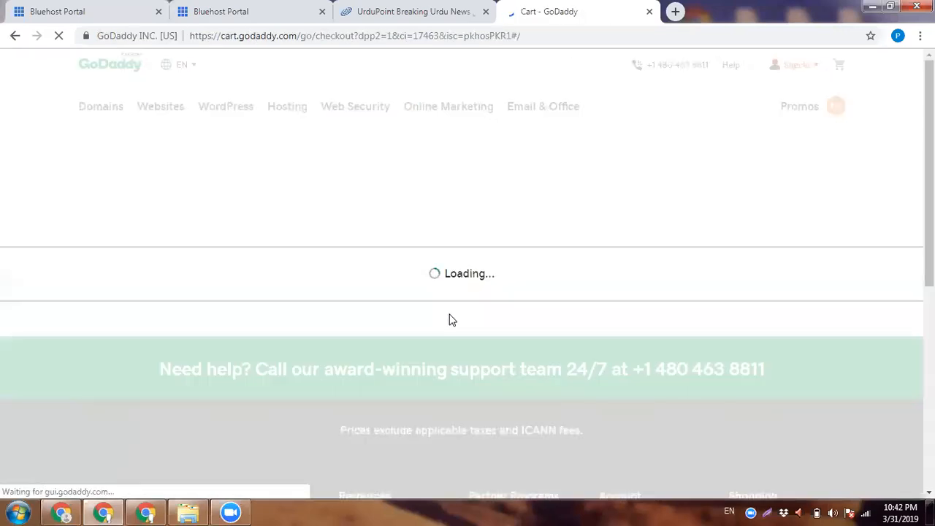
{"action": "scroll", "coordinate": [418, 308], "scroll_direction": "down", "scroll_amount": 2}
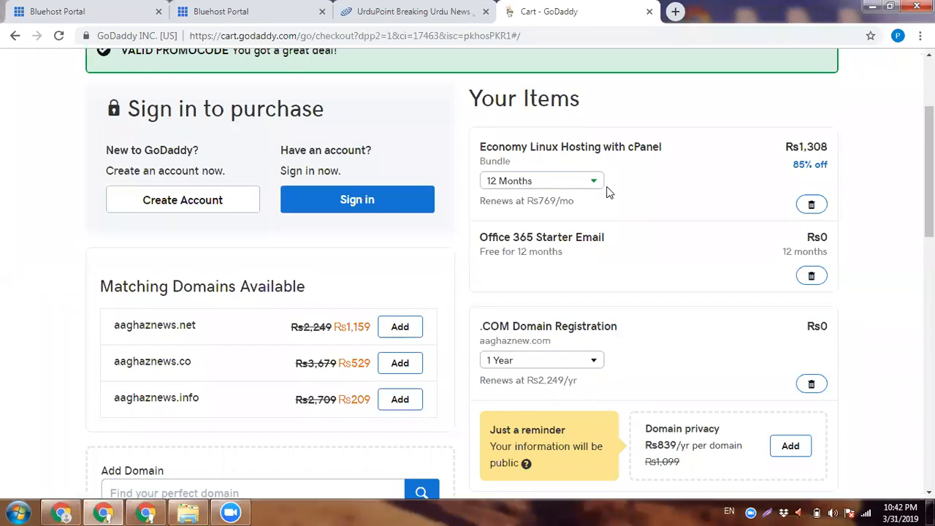
Step: Review the hosting, email and domain items in the cart and examine the subtotal
{"action": "left_click_drag", "start_coordinate": [930, 206], "coordinate": [929, 211]}
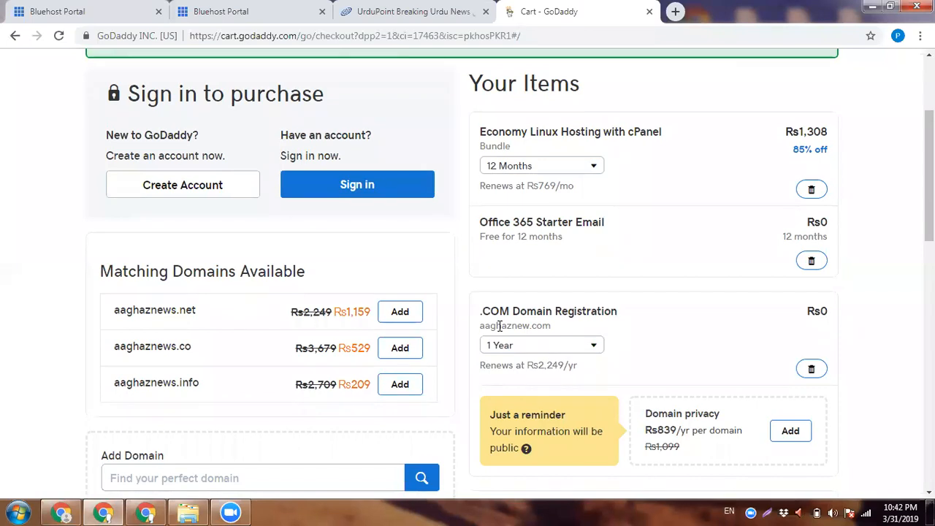
{"action": "left_click_drag", "start_coordinate": [929, 207], "coordinate": [930, 288]}
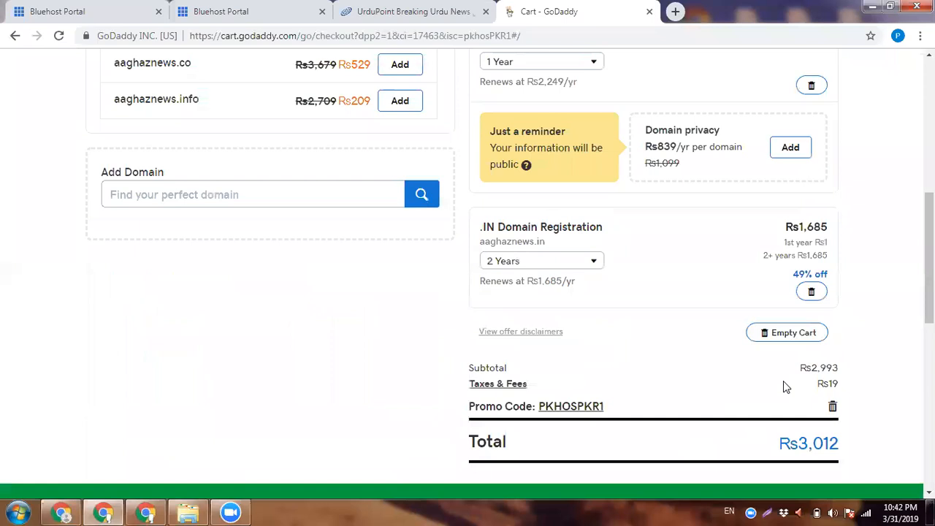
{"action": "left_click_drag", "start_coordinate": [811, 368], "coordinate": [838, 368]}
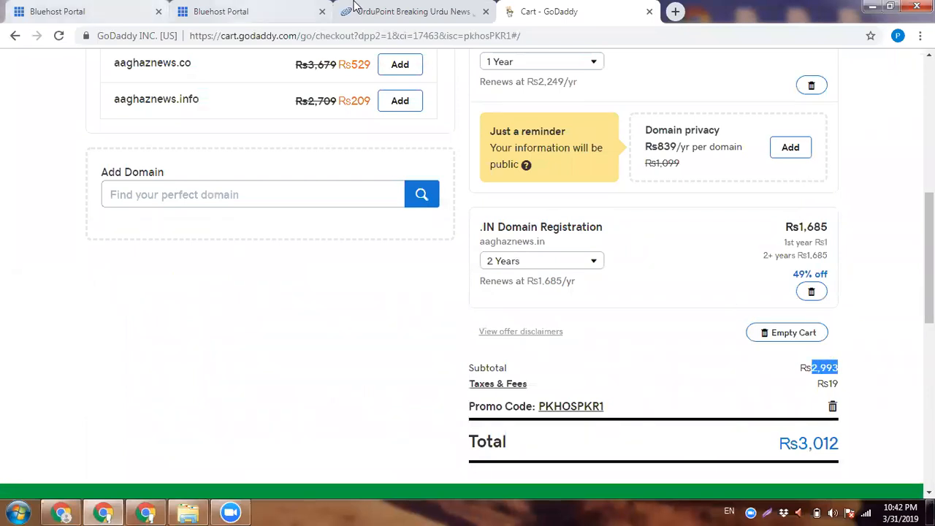
{"action": "left_click", "coordinate": [244, 11]}
{"action": "left_click", "coordinate": [409, 10]}
{"action": "left_click", "coordinate": [574, 7]}
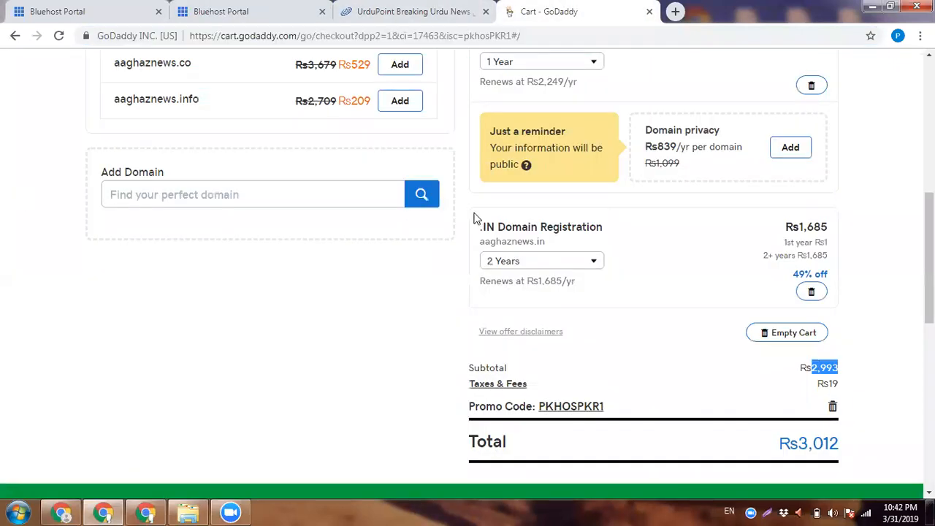
Step: Set the aaghaznews.in registration to 1 Year and check the cart's total and promo code
{"action": "left_click", "coordinate": [554, 264]}
{"action": "left_click", "coordinate": [551, 276]}
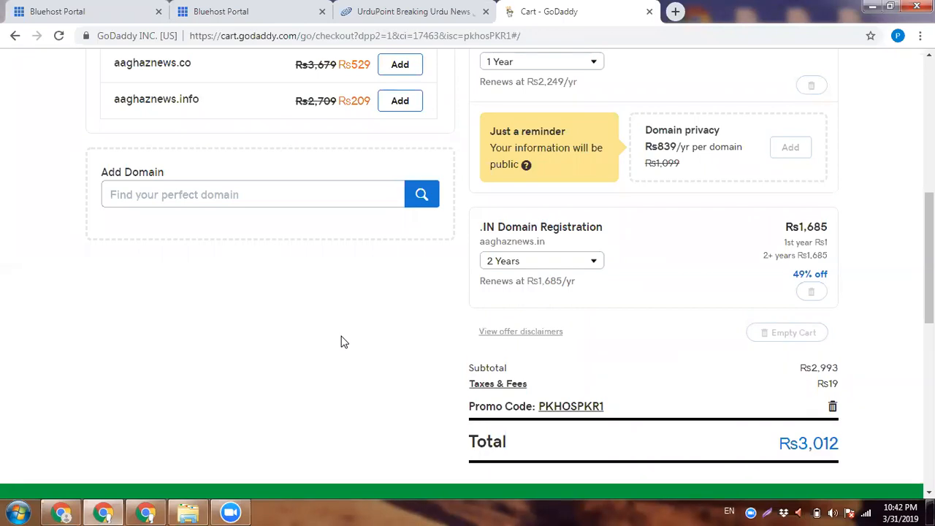
{"action": "left_click_drag", "start_coordinate": [799, 440], "coordinate": [840, 440]}
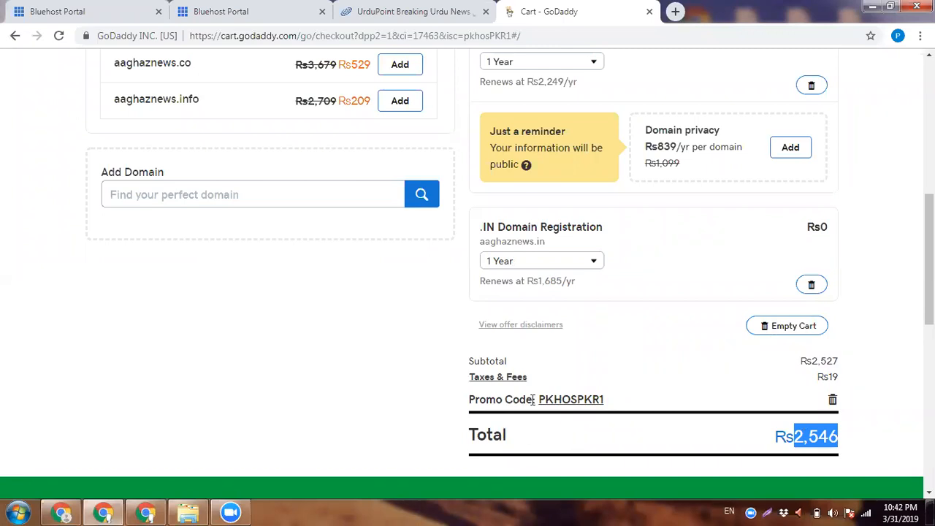
{"action": "left_click_drag", "start_coordinate": [538, 399], "coordinate": [607, 404]}
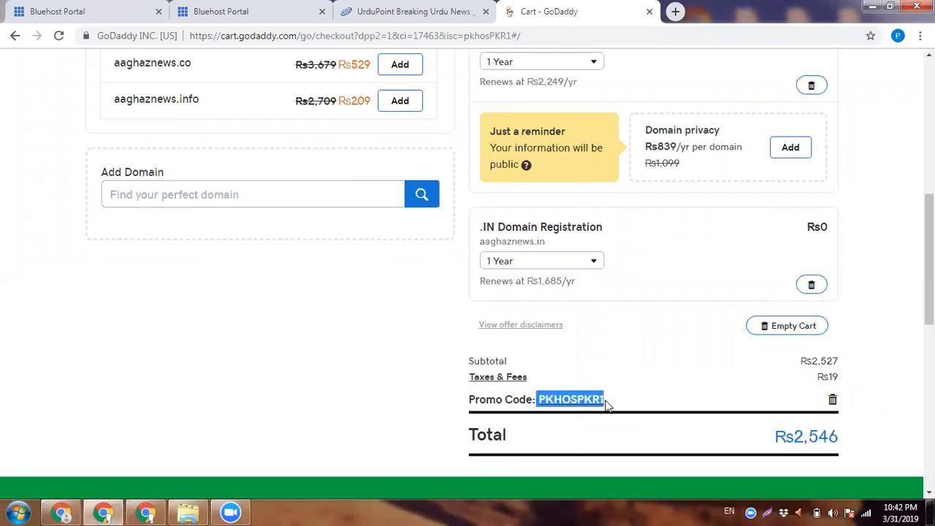
Step: Search Google for "honey chrome extension" in a new tab and open Honey's Chrome Web Store page
{"action": "left_click", "coordinate": [675, 11]}
{"action": "type", "text": "honey"}
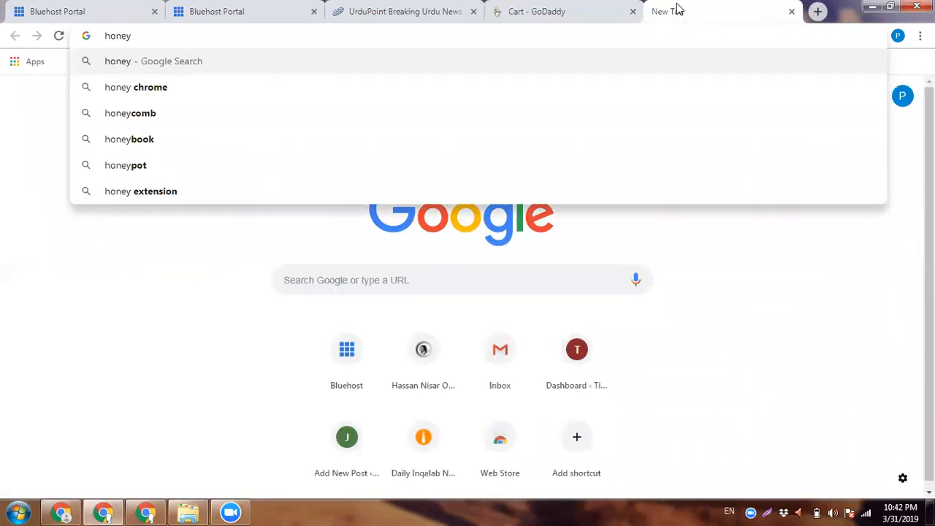
{"action": "key", "text": "Down"}
{"action": "key", "text": "Return"}
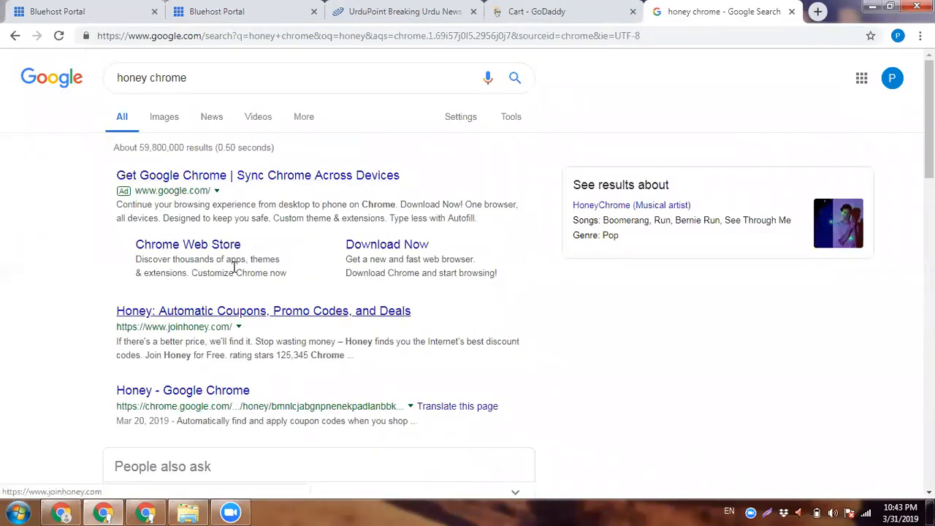
{"action": "left_click", "coordinate": [282, 82]}
{"action": "type", "text": "ex"}
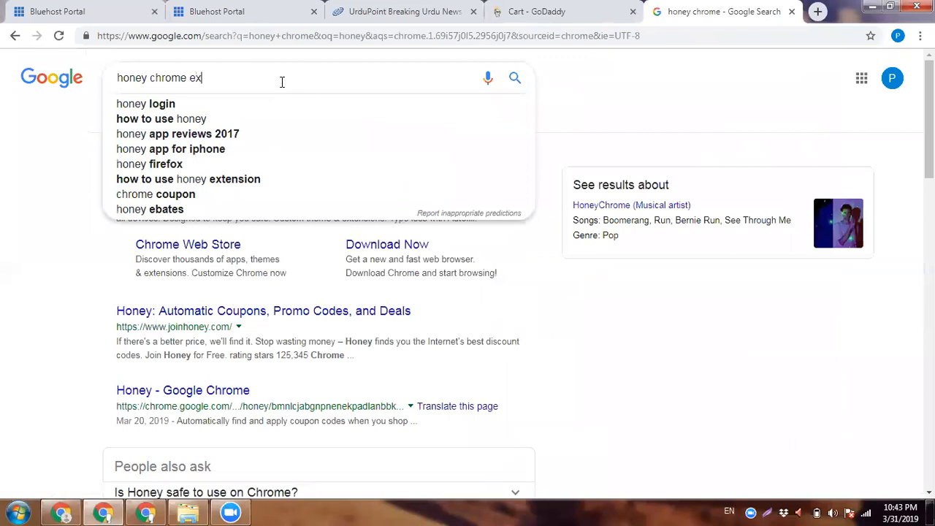
{"action": "left_click", "coordinate": [255, 104]}
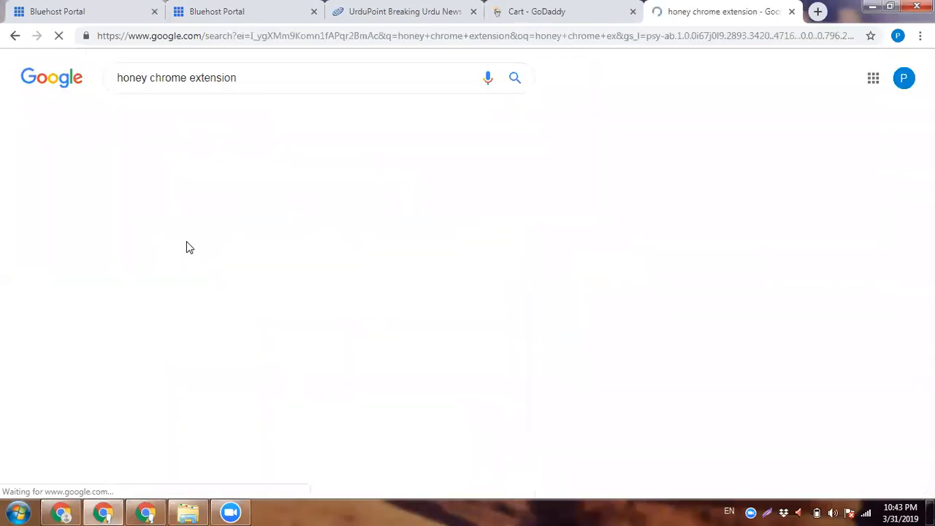
{"action": "scroll", "coordinate": [69, 277], "scroll_direction": "down", "scroll_amount": 2}
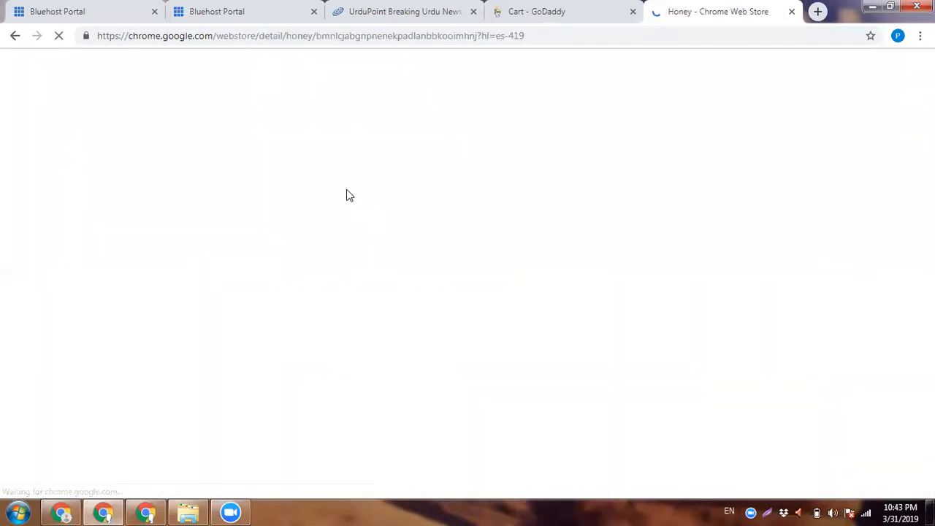
Step: Check the order total in the GoDaddy cart again and return to Honey's Chrome Web Store page
{"action": "left_click", "coordinate": [575, 9]}
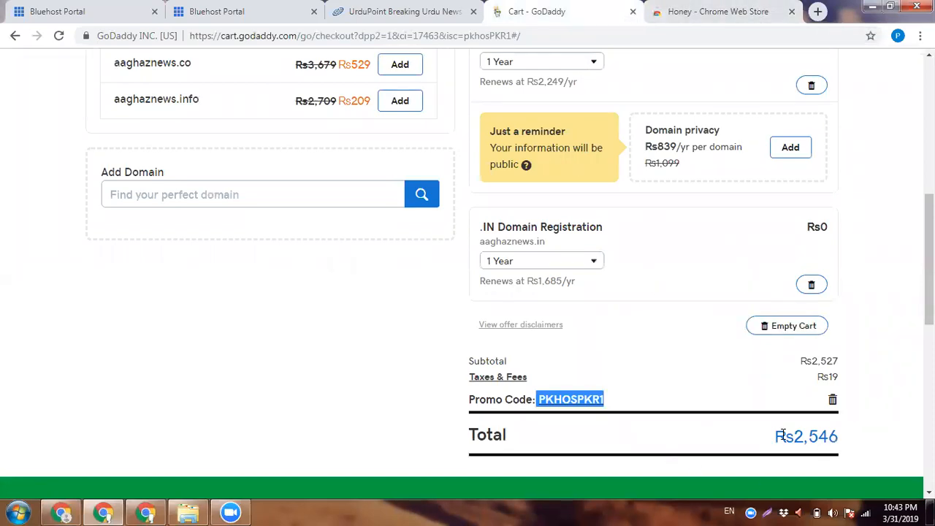
{"action": "left_click_drag", "start_coordinate": [774, 436], "coordinate": [873, 440]}
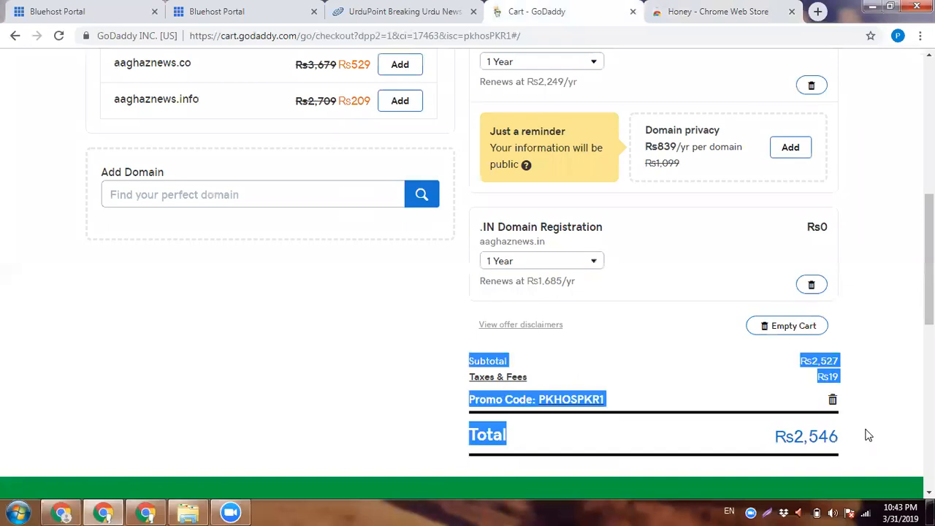
{"action": "left_click", "coordinate": [661, 11]}
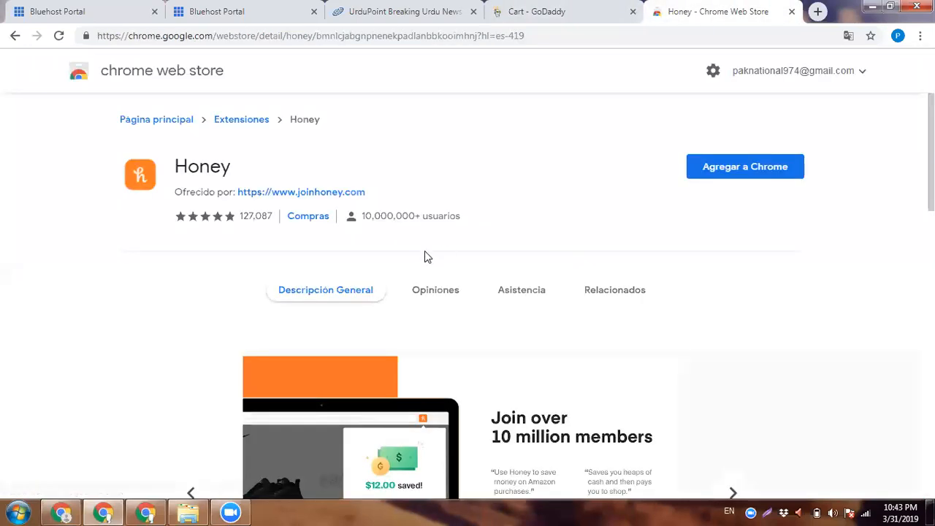
Step: Add the Honey extension to Chrome and return to the GoDaddy cart to look over its items
{"action": "left_click", "coordinate": [775, 167]}
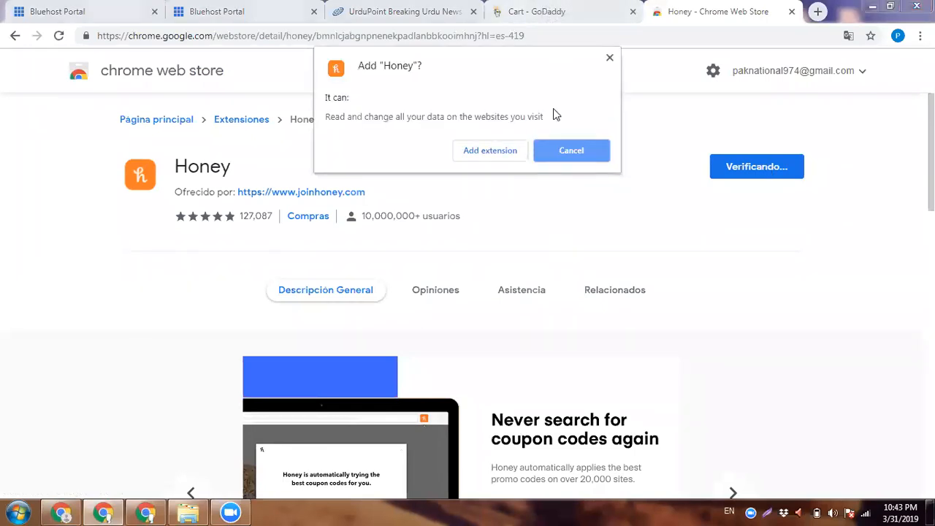
{"action": "left_click", "coordinate": [547, 12]}
{"action": "left_click", "coordinate": [811, 372]}
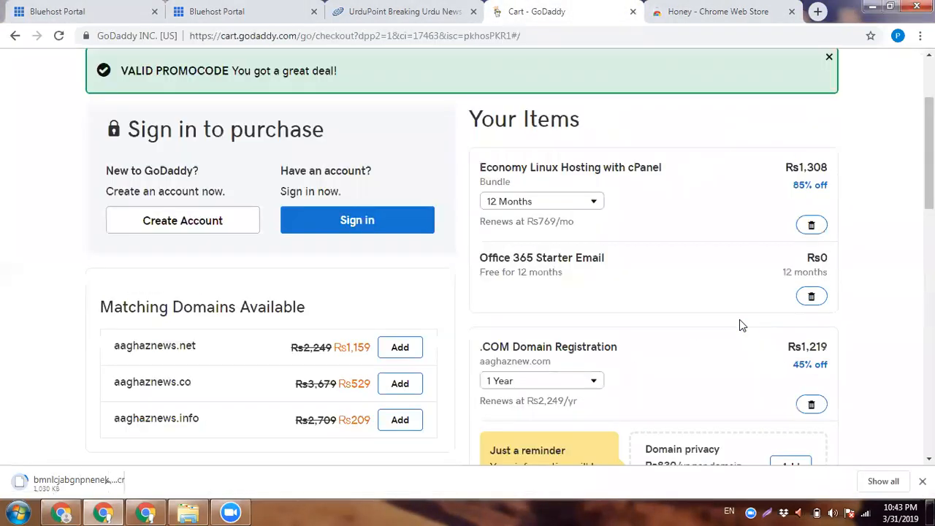
{"action": "scroll", "coordinate": [739, 325], "scroll_direction": "down", "scroll_amount": 4}
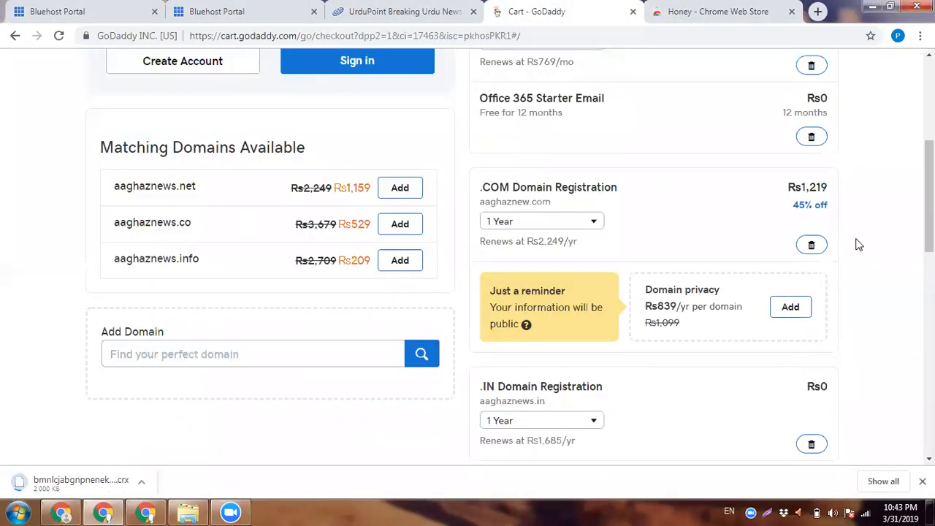
Step: Remove the aaghaznews.in registration from the GoDaddy cart and review the remaining items and order total
{"action": "left_click", "coordinate": [812, 285]}
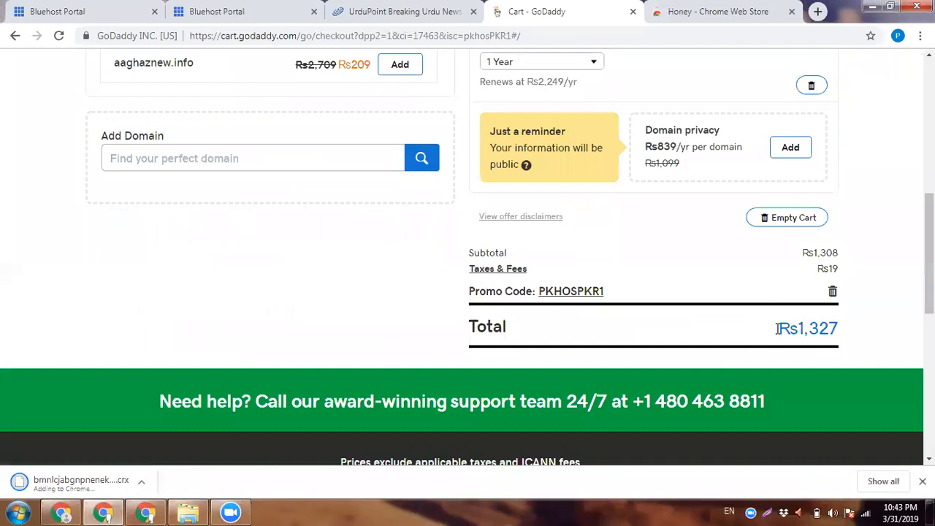
{"action": "left_click_drag", "start_coordinate": [780, 329], "coordinate": [839, 336]}
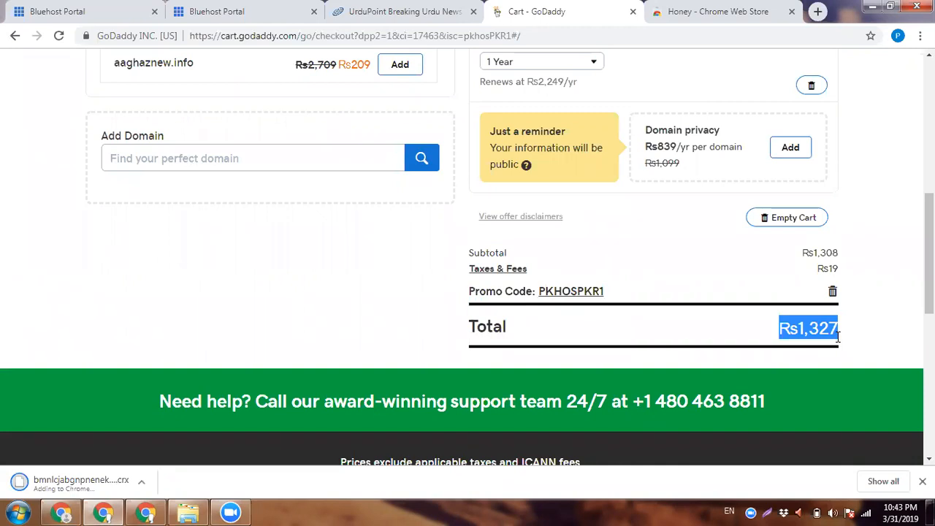
{"action": "scroll", "coordinate": [608, 205], "scroll_direction": "up", "scroll_amount": 4}
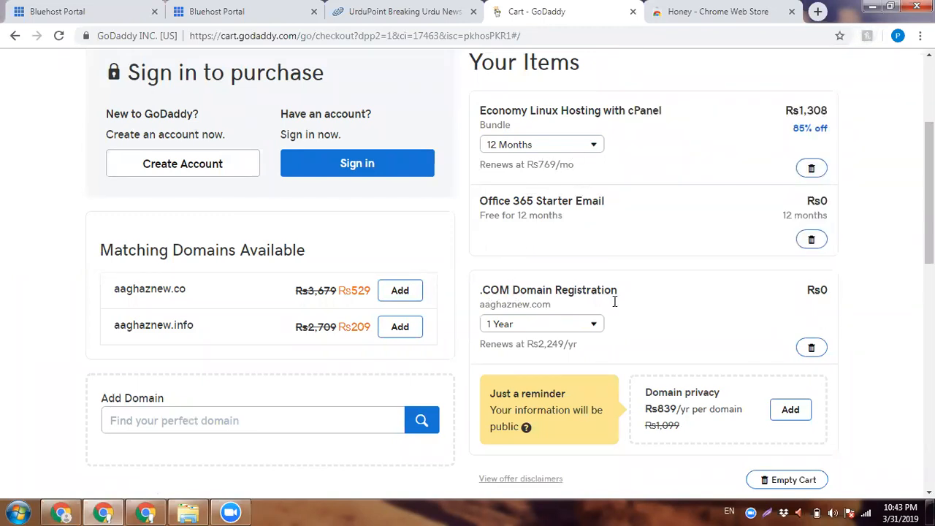
{"action": "scroll", "coordinate": [615, 216], "scroll_direction": "down", "scroll_amount": 5}
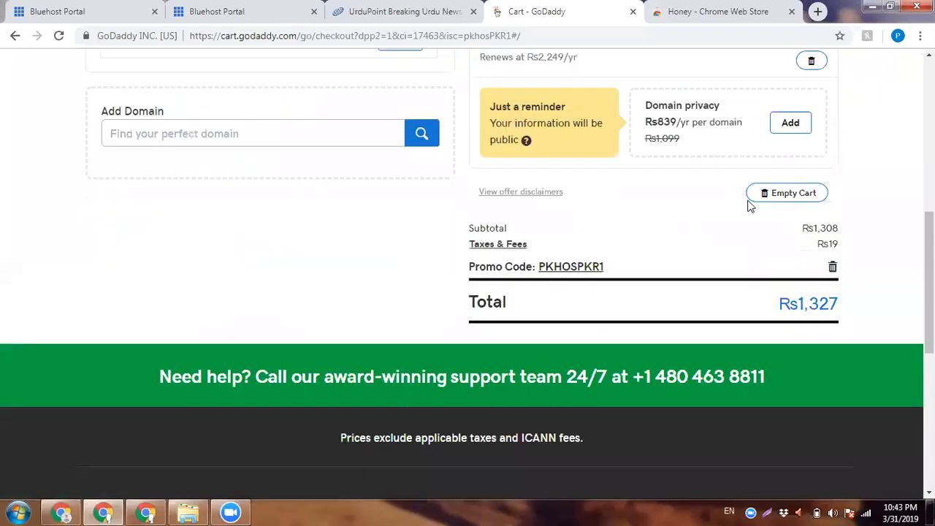
Step: View Honey's Chrome Web Store page, then return to the GoDaddy cart to recheck the promo code and total
{"action": "left_click", "coordinate": [792, 12]}
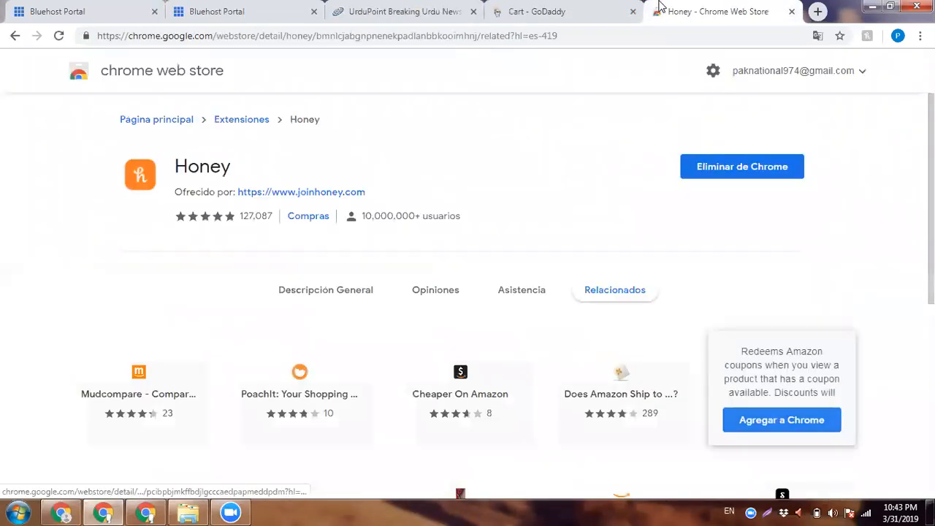
{"action": "left_click", "coordinate": [558, 9]}
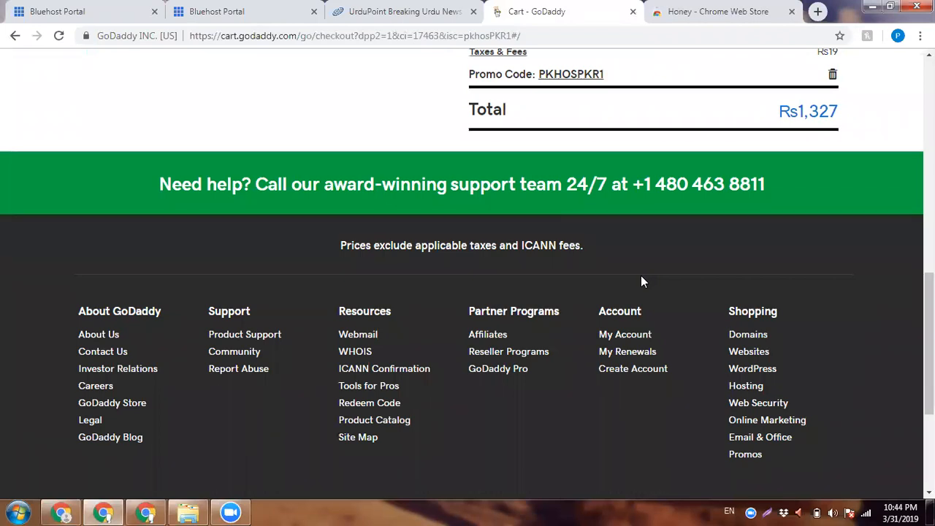
{"action": "scroll", "coordinate": [642, 282], "scroll_direction": "up", "scroll_amount": 4}
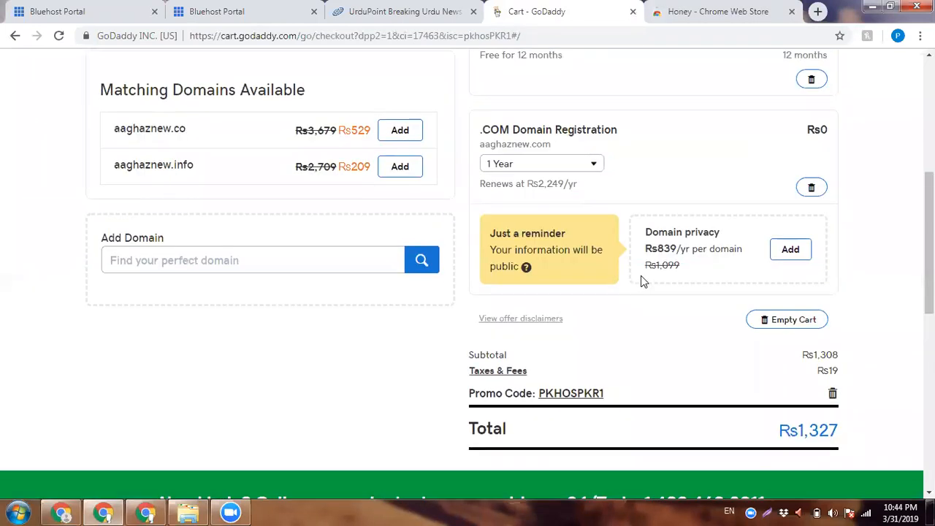
{"action": "scroll", "coordinate": [641, 280], "scroll_direction": "down", "scroll_amount": 2}
{"action": "left_click_drag", "start_coordinate": [774, 271], "coordinate": [838, 271]}
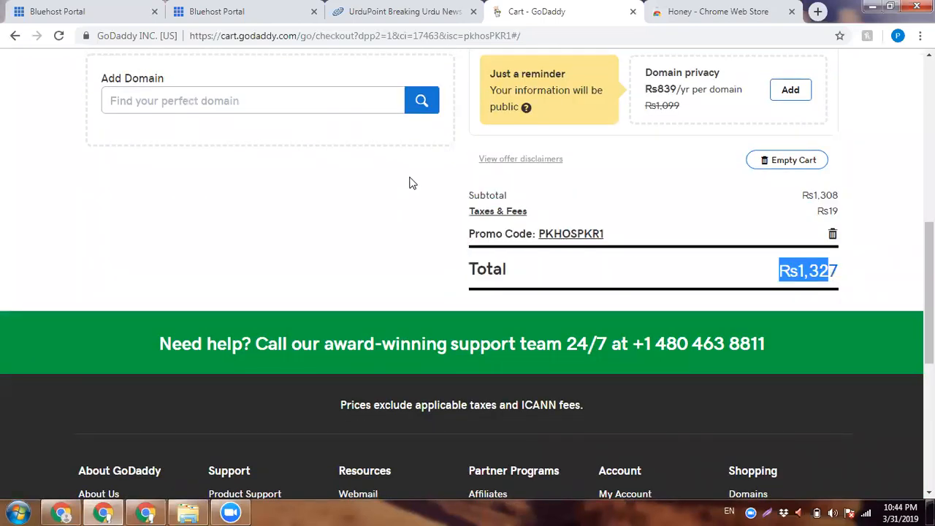
Step: Close the UrduPoint, GoDaddy cart and Honey pages and return to My Sites in the Bluehost portal
{"action": "left_click", "coordinate": [481, 13]}
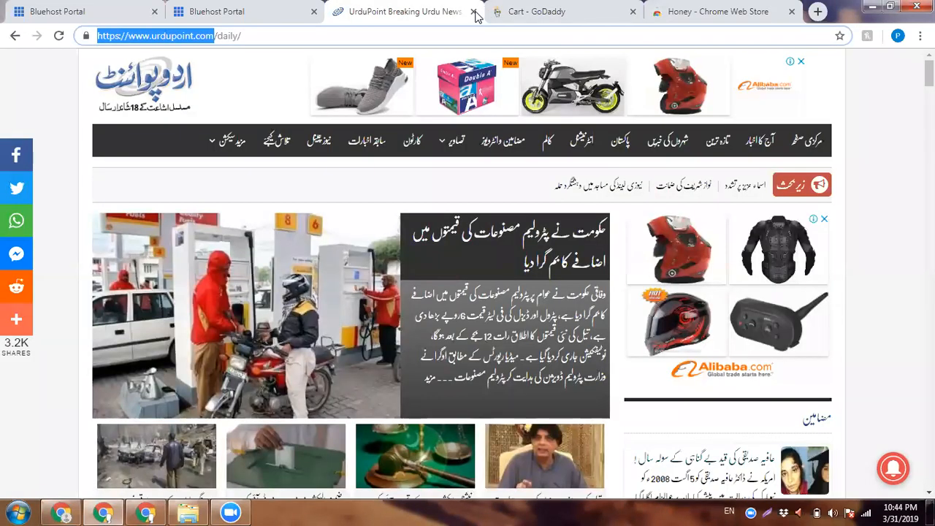
{"action": "left_click", "coordinate": [474, 11]}
{"action": "left_click", "coordinate": [473, 11]}
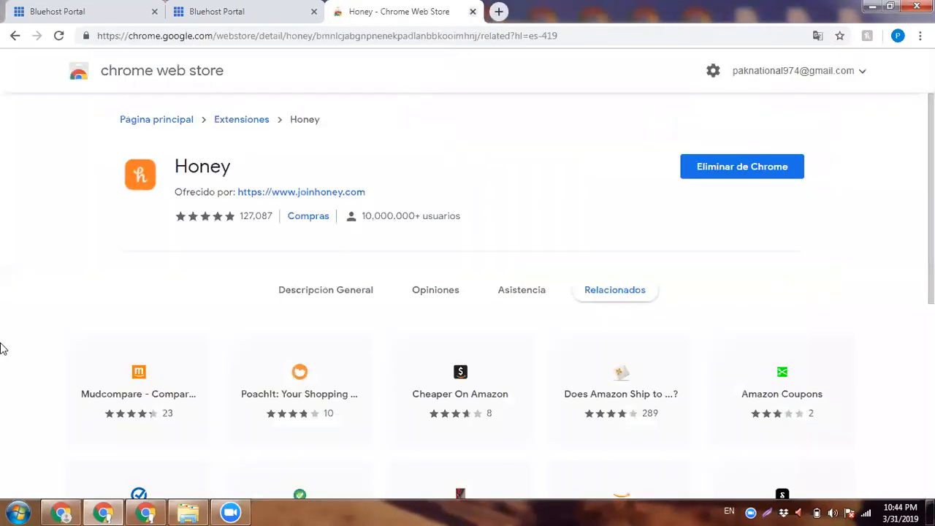
{"action": "key", "text": "ctrl+w"}
{"action": "left_click", "coordinate": [100, 6]}
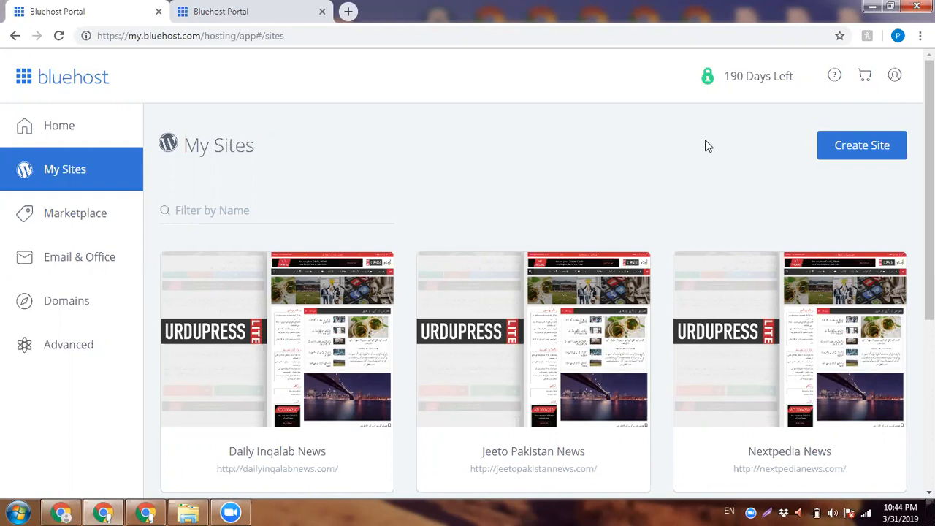
Step: Start creating a new WordPress site in Bluehost and enter "Urdu Updates" as the site name
{"action": "left_click", "coordinate": [851, 148]}
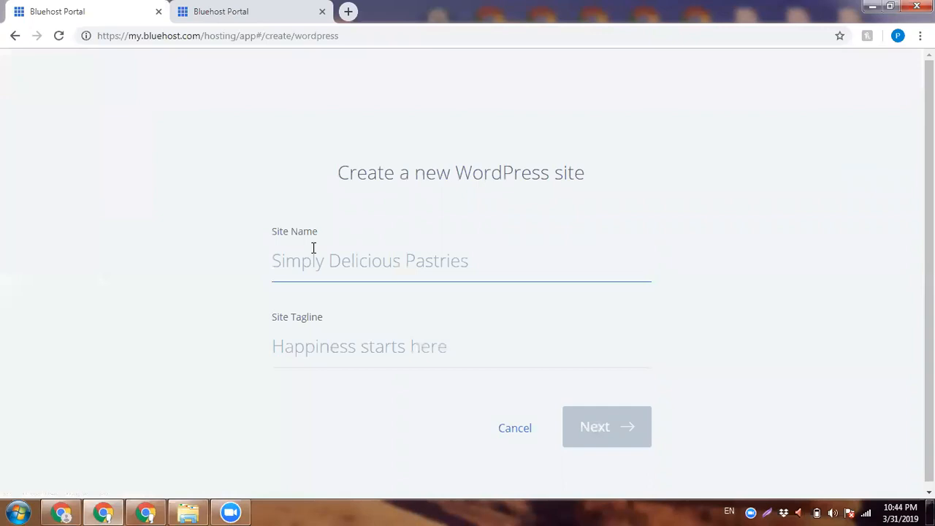
{"action": "type", "text": "uR"}
{"action": "key", "text": "BackSpace"}
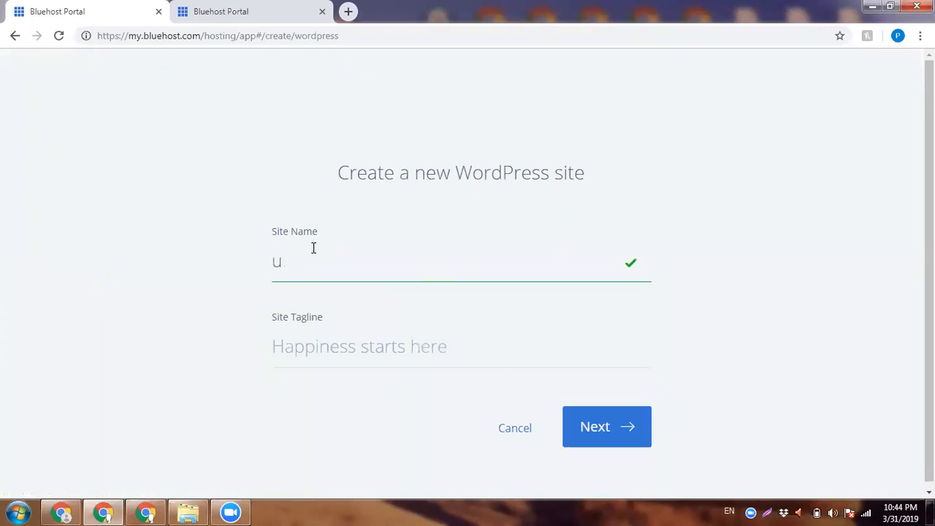
{"action": "type", "text": "rdu Updates"}
Step: Set the site tagline to "Urdu Updates Network" and continue to the domain selection
{"action": "left_click", "coordinate": [332, 341]}
{"action": "type", "text": "urdu"}
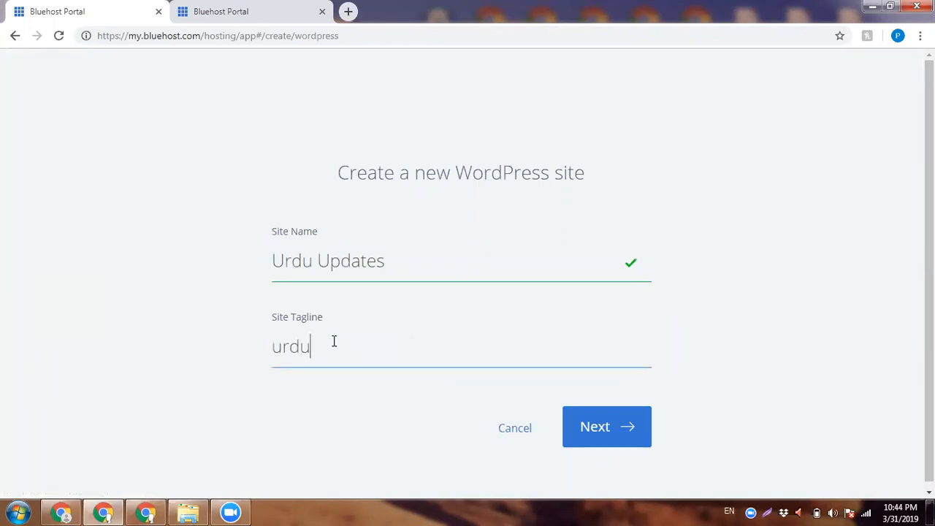
{"action": "key", "text": "ctrl+a"}
{"action": "type", "text": "Urdu New"}
{"action": "key", "text": "BackSpace"}
{"action": "key", "text": "BackSpace"}
{"action": "key", "text": "BackSpace"}
{"action": "type", "text": "Updates Network"}
{"action": "left_click", "coordinate": [633, 446]}
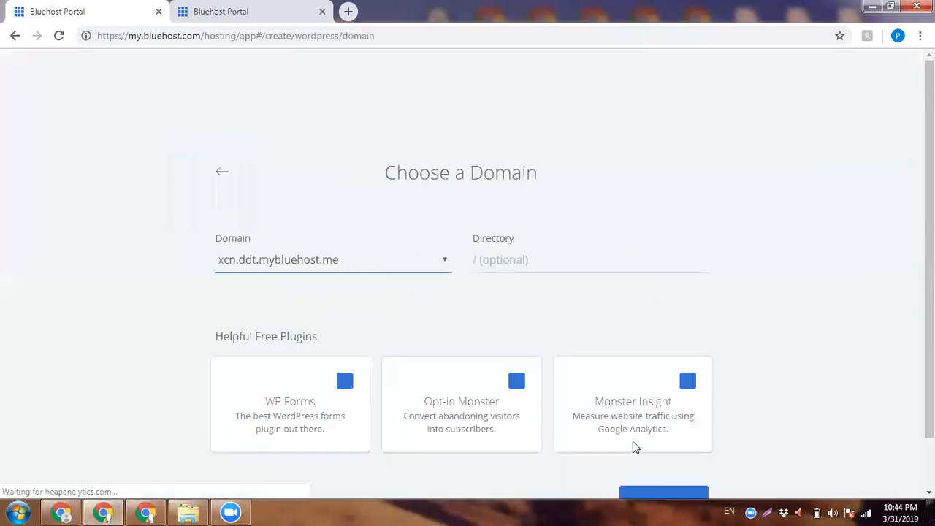
Step: Choose urduupdates.com.pk as the site's domain, keep all three free plugins selected and install WordPress
{"action": "left_click", "coordinate": [350, 261]}
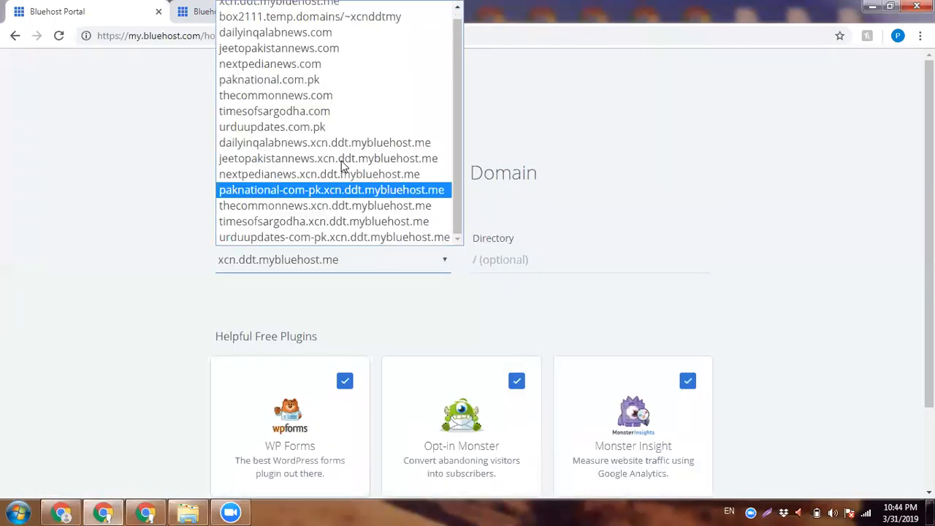
{"action": "left_click", "coordinate": [338, 127]}
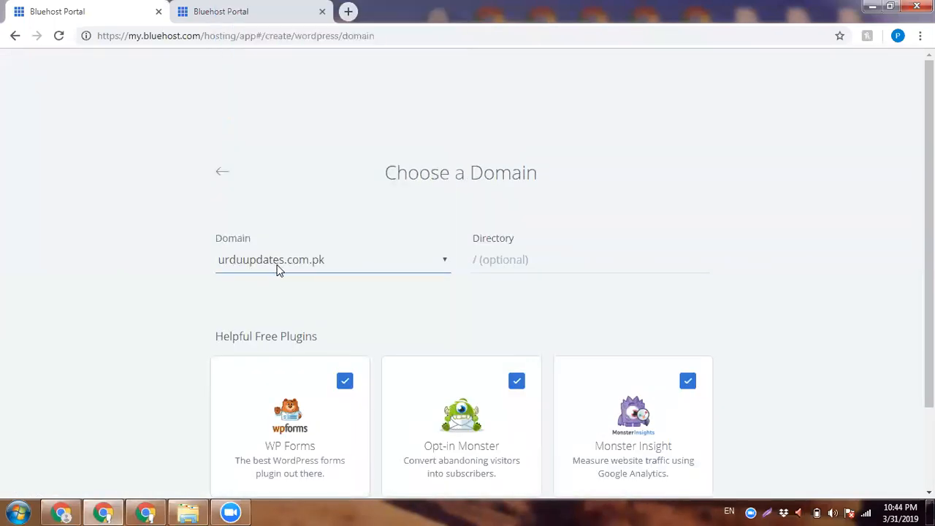
{"action": "scroll", "coordinate": [166, 285], "scroll_direction": "down", "scroll_amount": 2}
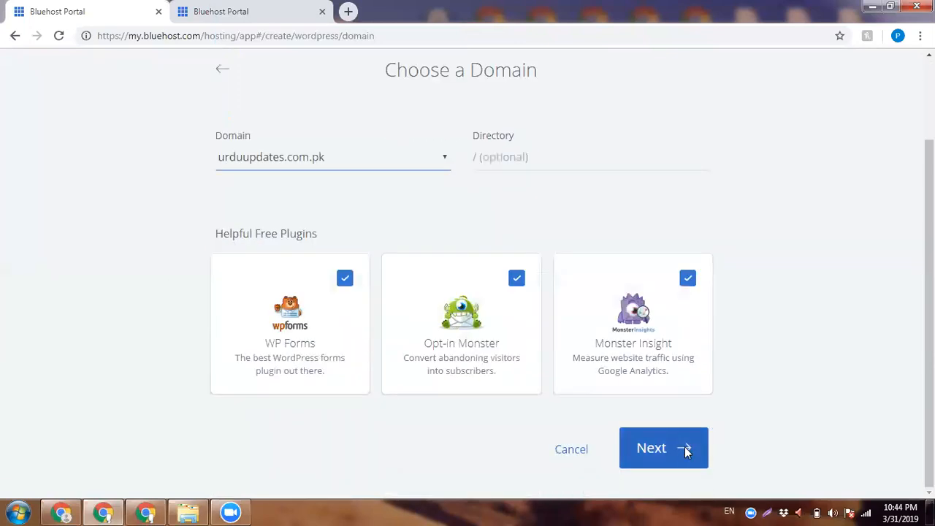
{"action": "left_click", "coordinate": [687, 452]}
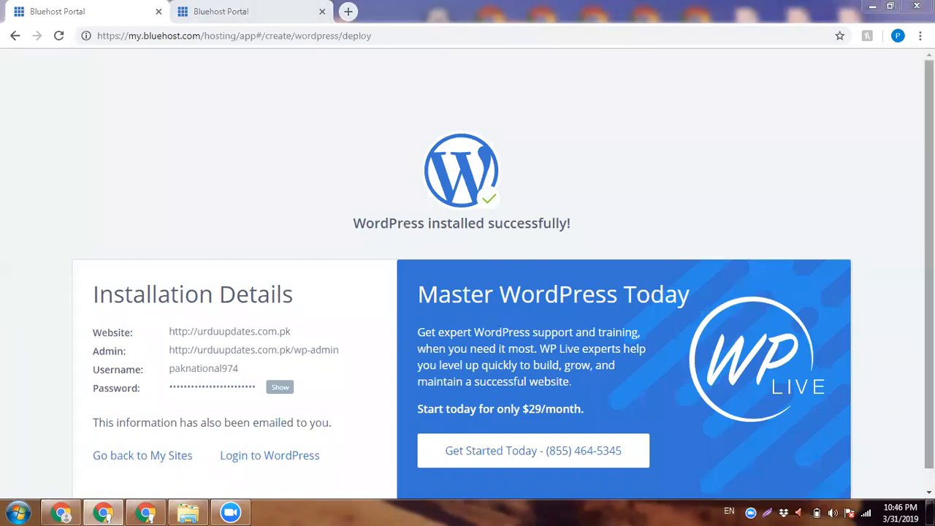
Step: Log in to the WordPress admin of urduupdates.com.pk in a new tab from the installation details
{"action": "scroll", "coordinate": [111, 389], "scroll_direction": "down", "scroll_amount": 1}
{"action": "right_click", "coordinate": [290, 436]}
{"action": "left_click", "coordinate": [329, 313]}
{"action": "left_click", "coordinate": [217, 7]}
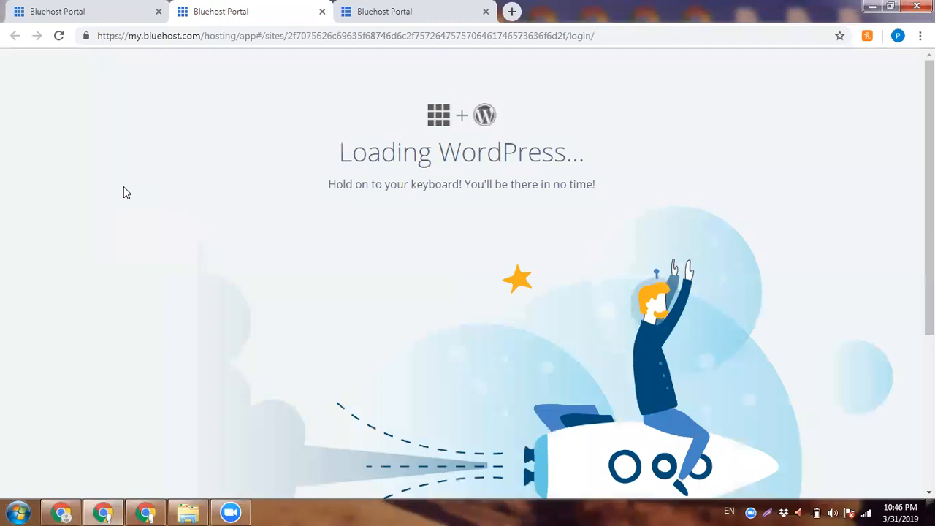
{"action": "left_click", "coordinate": [100, 7]}
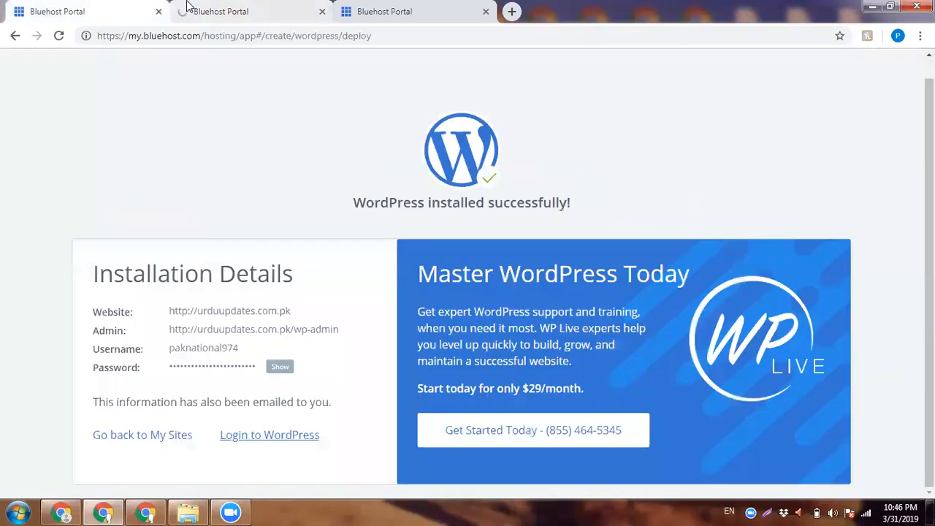
{"action": "left_click", "coordinate": [184, 7]}
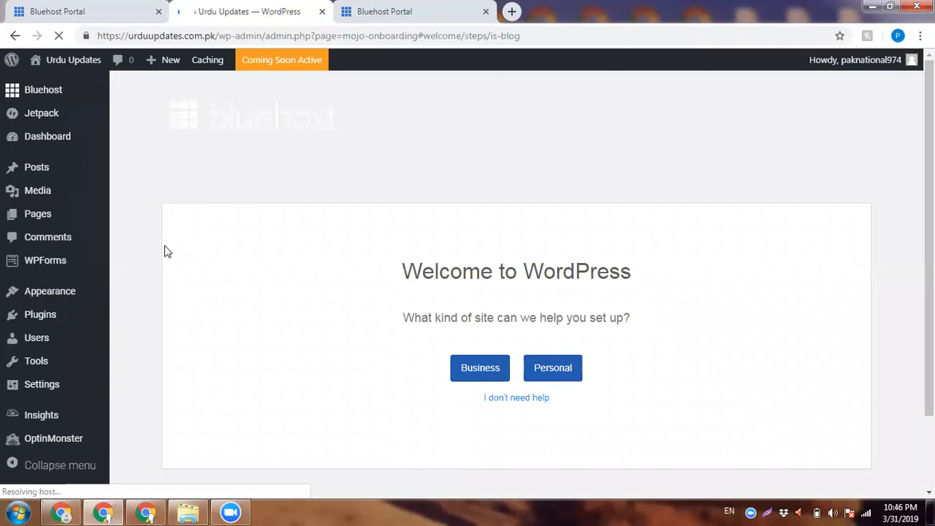
{"action": "scroll", "coordinate": [171, 261], "scroll_direction": "down", "scroll_amount": 2}
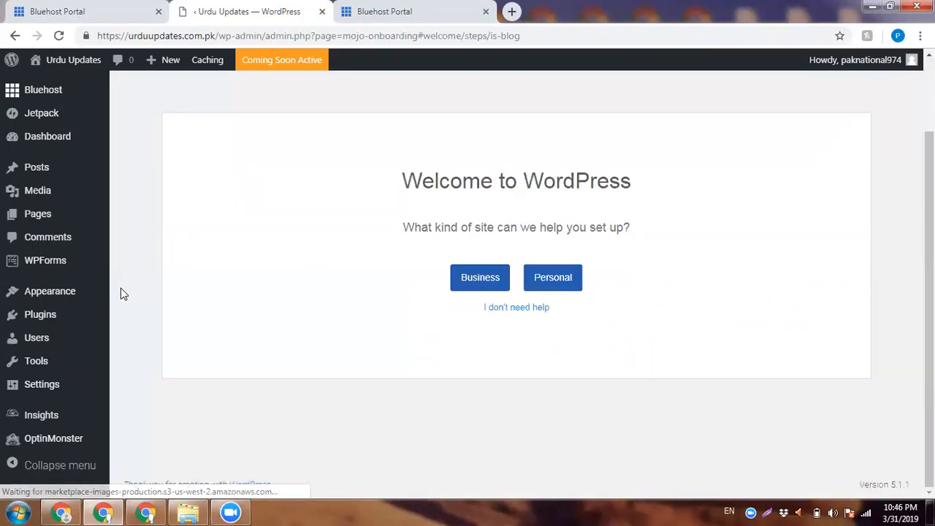
Step: Go to the site's WordPress themes and open the form for uploading a theme in .zip format
{"action": "mouse_move", "coordinate": [50, 294]}
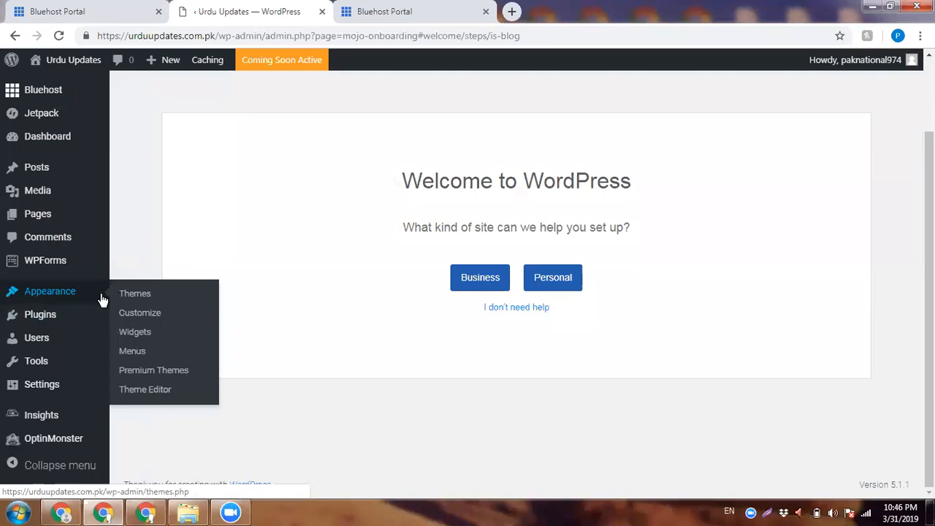
{"action": "left_click", "coordinate": [136, 298]}
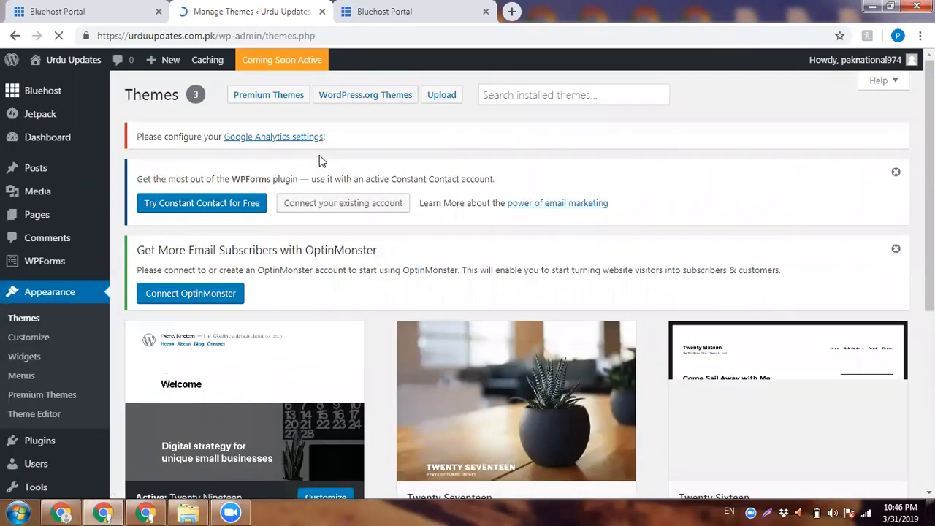
{"action": "left_click", "coordinate": [442, 94]}
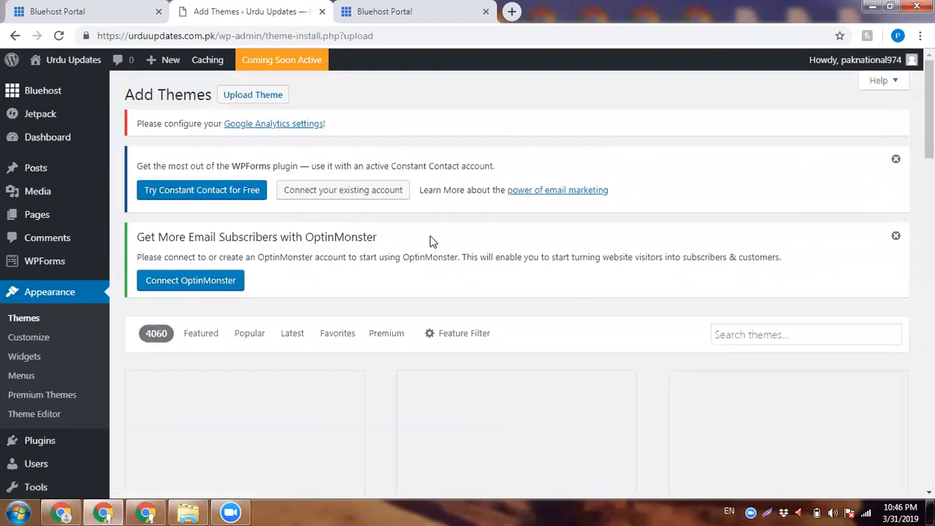
{"action": "left_click", "coordinate": [259, 98]}
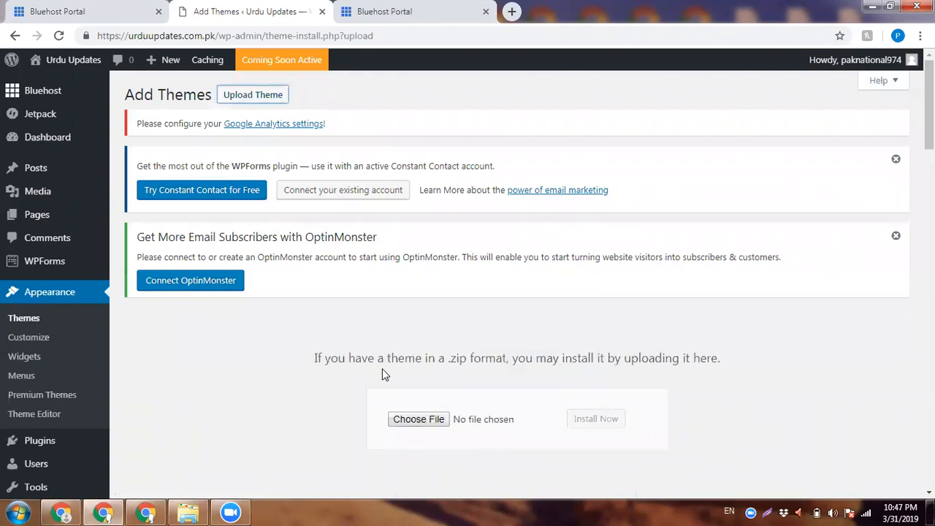
Step: Select the urdupress-lite- archive from the Themes Paid folder as the theme file to upload
{"action": "scroll", "coordinate": [383, 369], "scroll_direction": "down", "scroll_amount": 2}
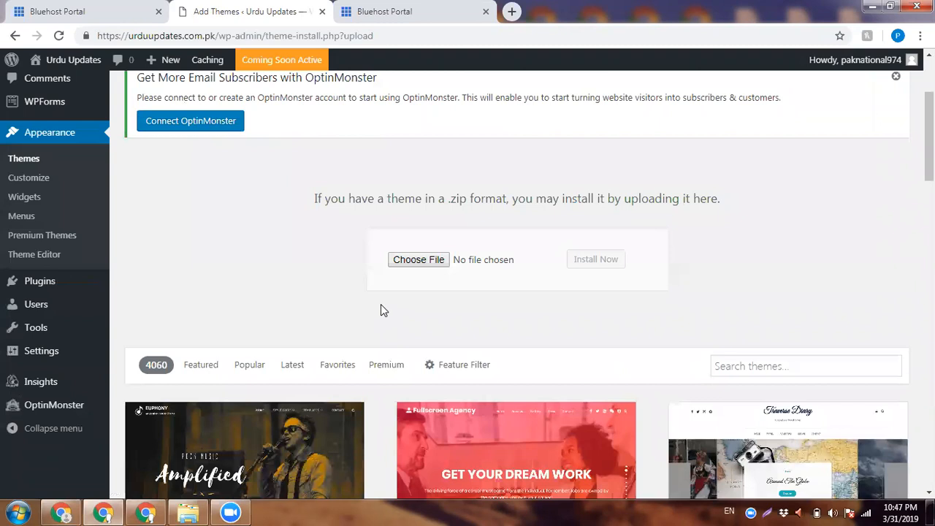
{"action": "left_click", "coordinate": [399, 264]}
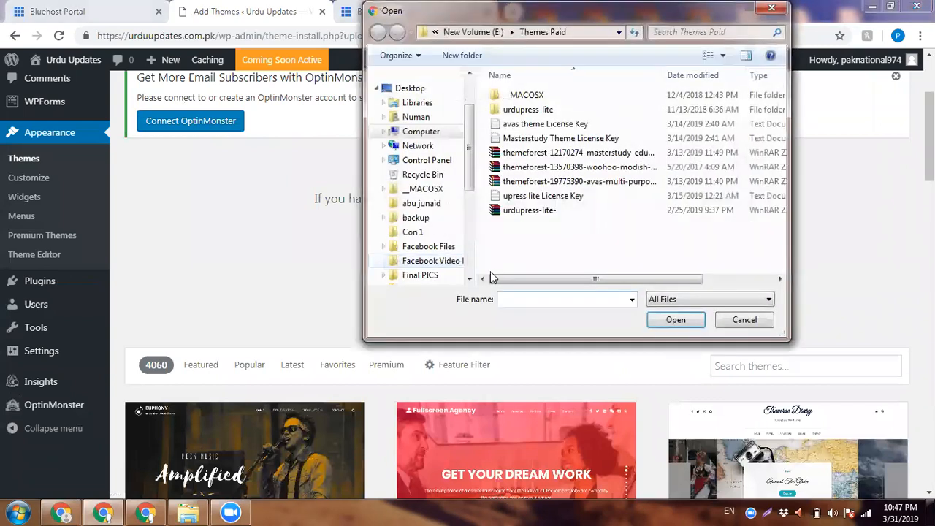
{"action": "left_click", "coordinate": [554, 210]}
{"action": "key", "text": "Return"}
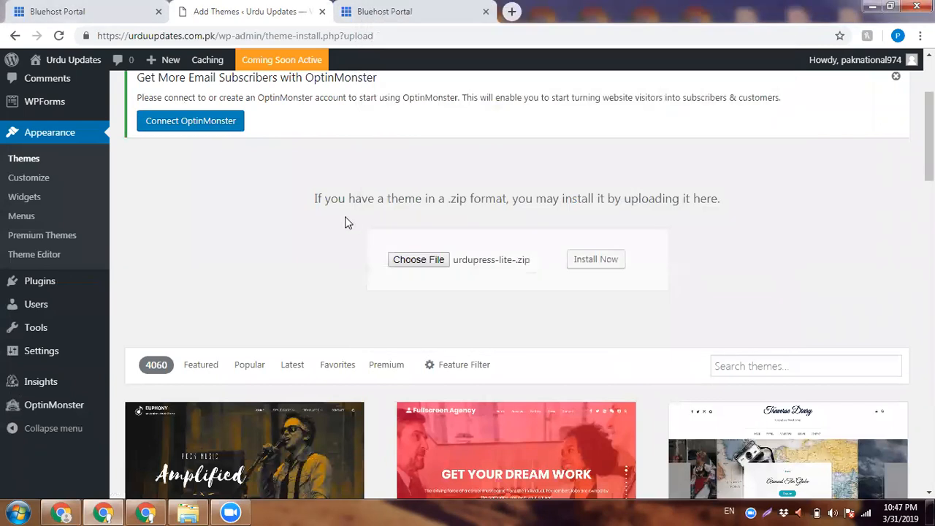
Step: Search Google for "u press lite" in a new tab and look through the results for the theme
{"action": "left_click", "coordinate": [512, 10]}
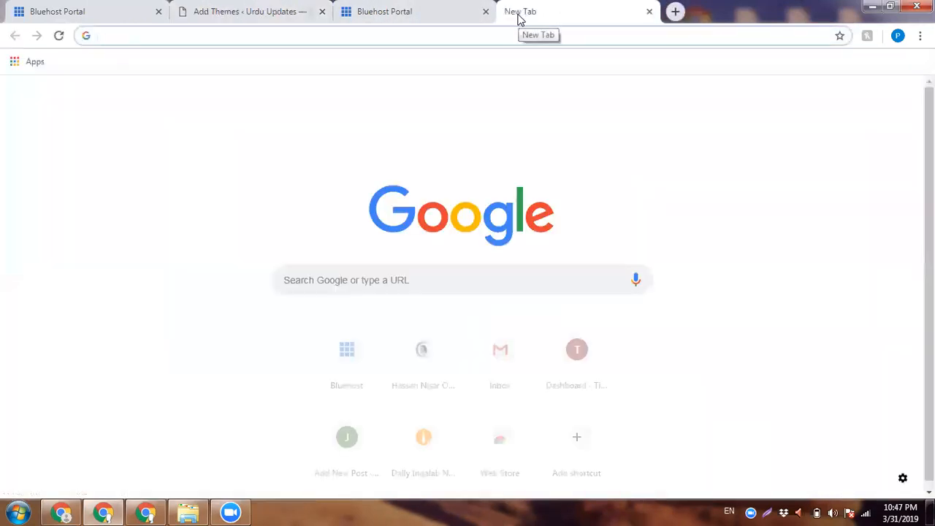
{"action": "type", "text": "u press lite"}
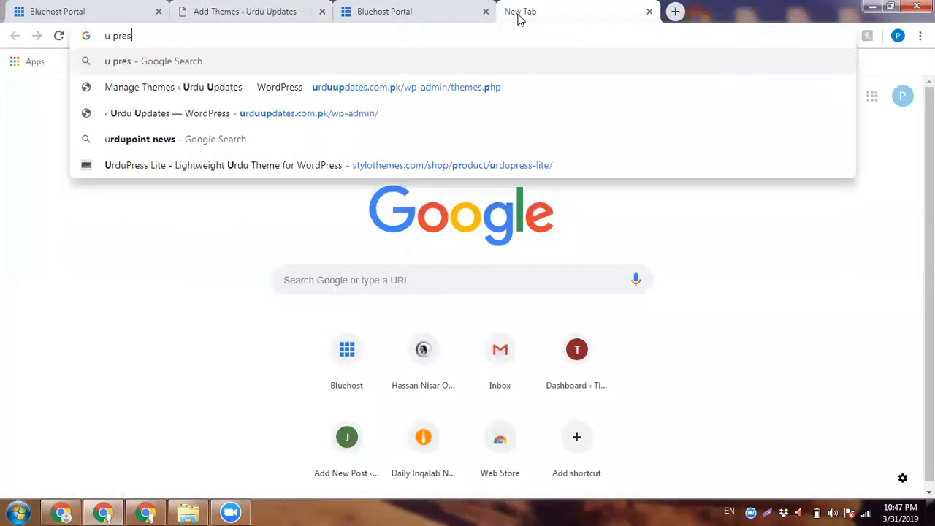
{"action": "key", "text": "Return"}
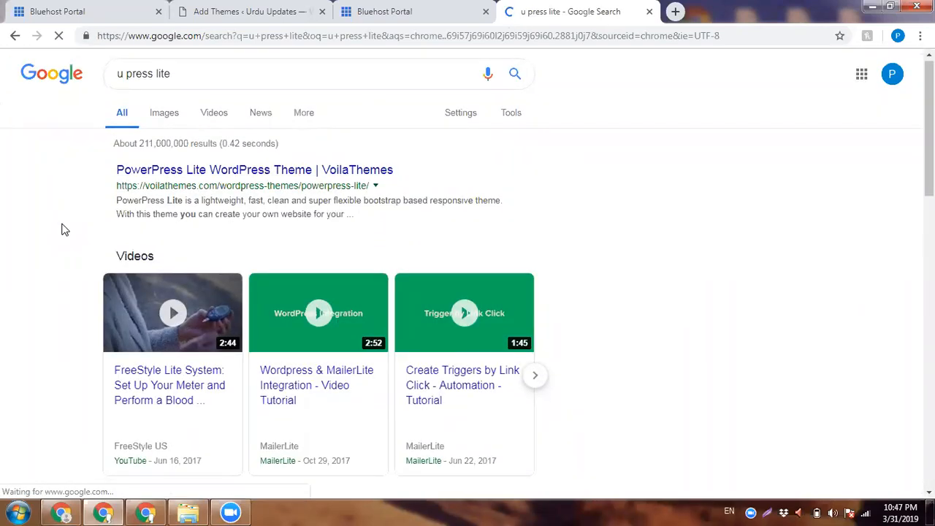
{"action": "scroll", "coordinate": [62, 229], "scroll_direction": "down", "scroll_amount": 4}
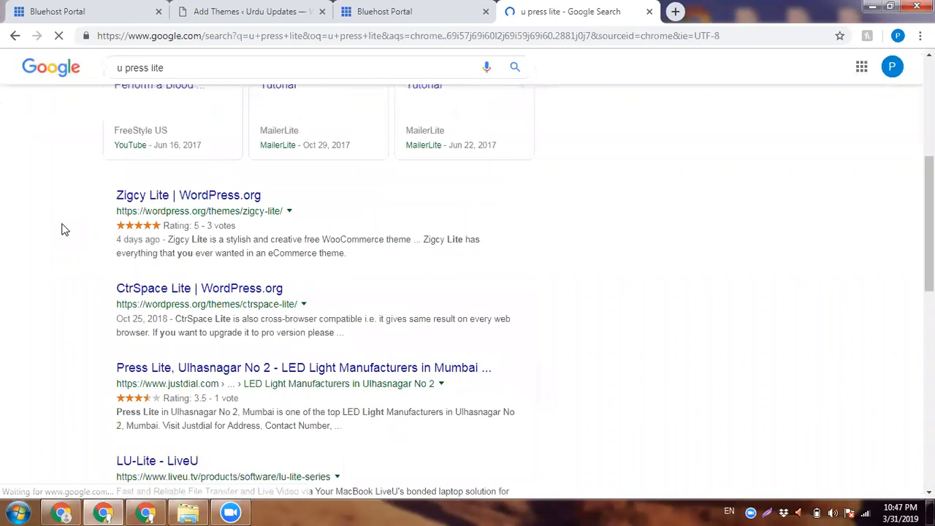
{"action": "scroll", "coordinate": [62, 230], "scroll_direction": "down", "scroll_amount": 4}
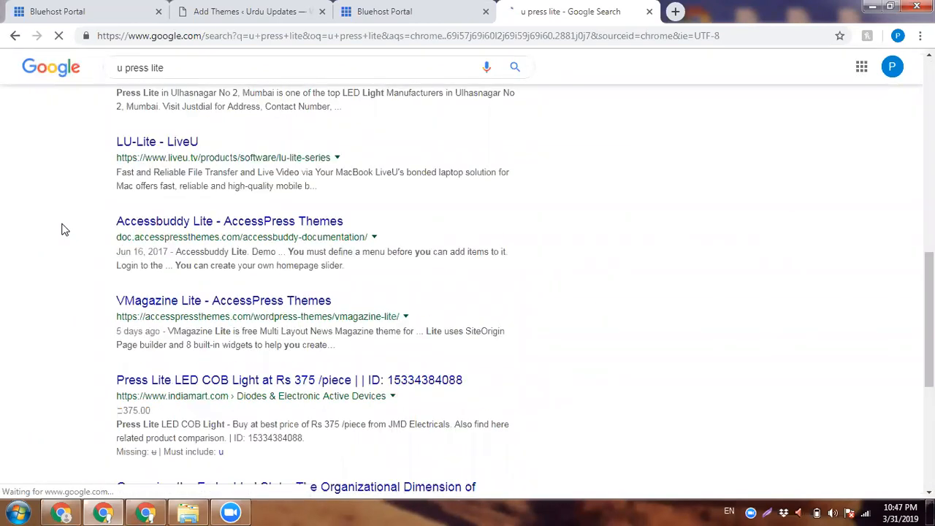
Step: Install the urdupress-lite-.zip theme from the upload form, close the Google search tab and activate the theme
{"action": "scroll", "coordinate": [62, 229], "scroll_direction": "down", "scroll_amount": 2}
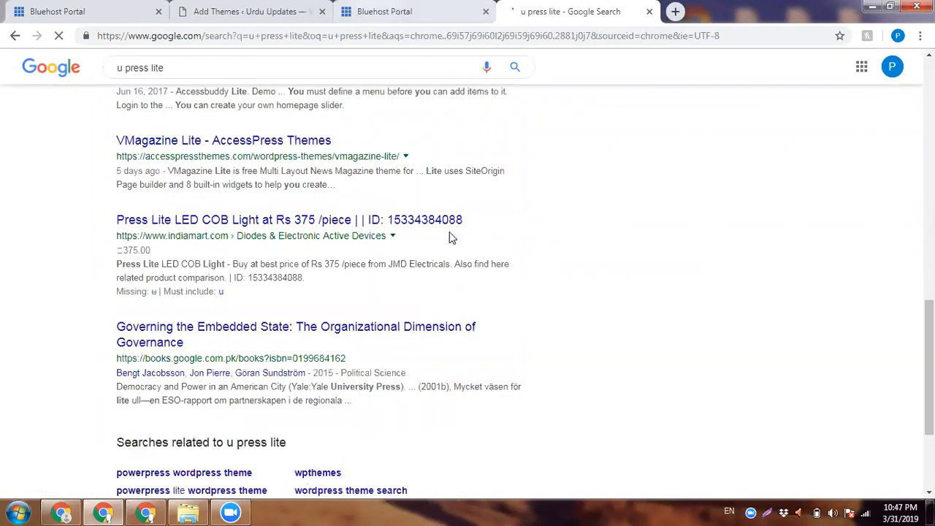
{"action": "left_click", "coordinate": [349, 13]}
{"action": "left_click", "coordinate": [292, 14]}
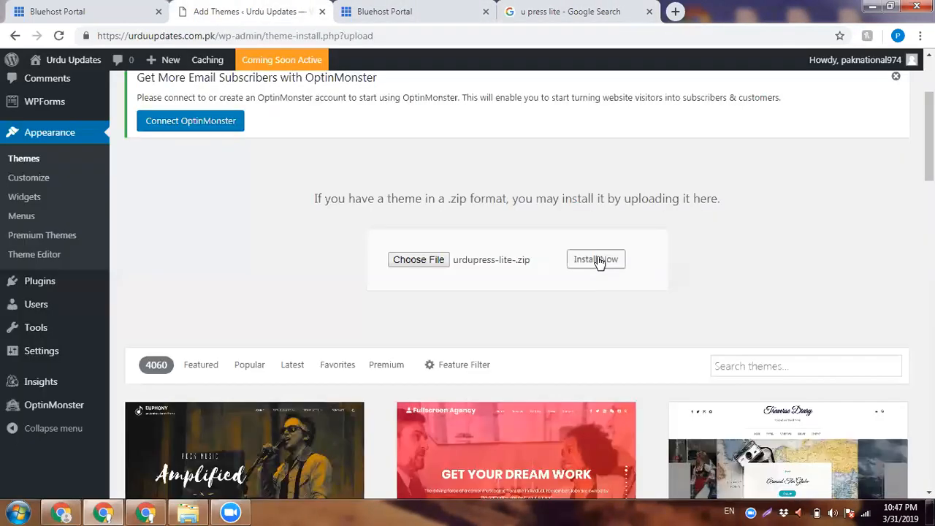
{"action": "left_click", "coordinate": [598, 261]}
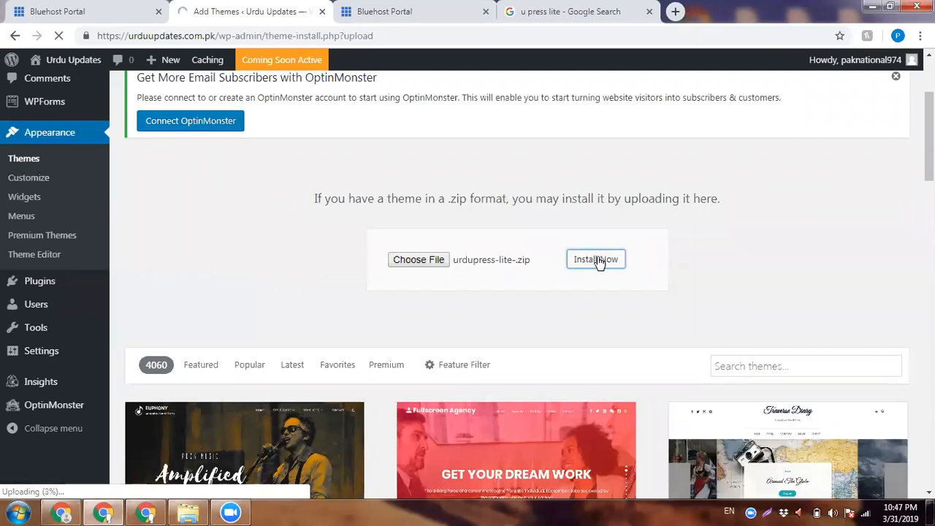
{"action": "left_click", "coordinate": [648, 11]}
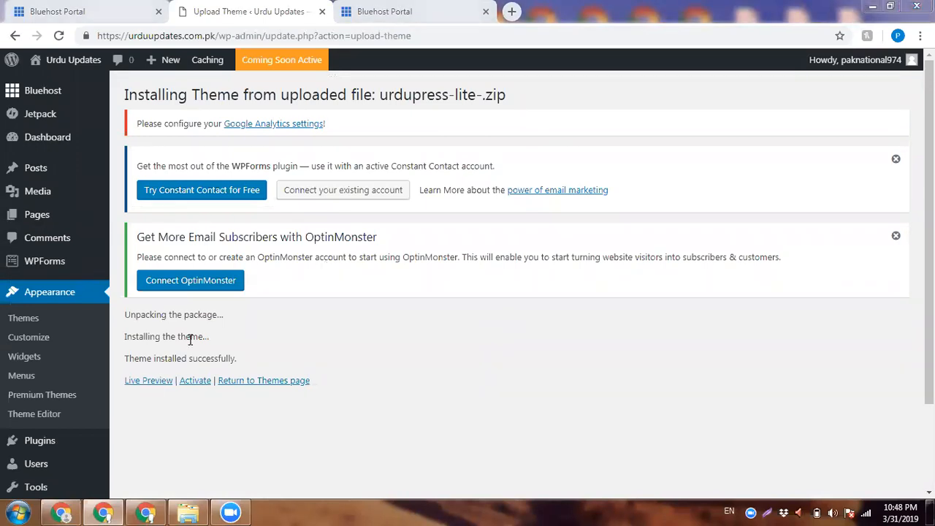
{"action": "left_click_drag", "start_coordinate": [128, 358], "coordinate": [237, 358]}
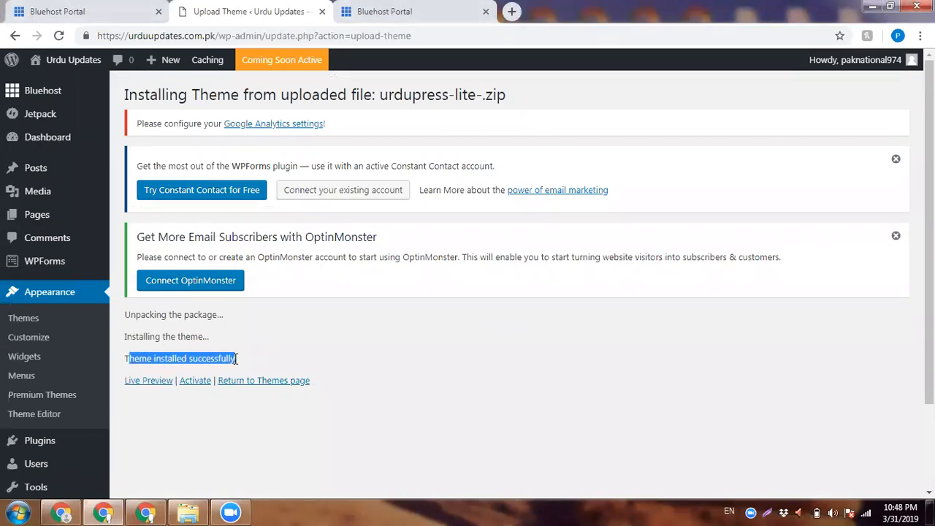
{"action": "left_click", "coordinate": [194, 381]}
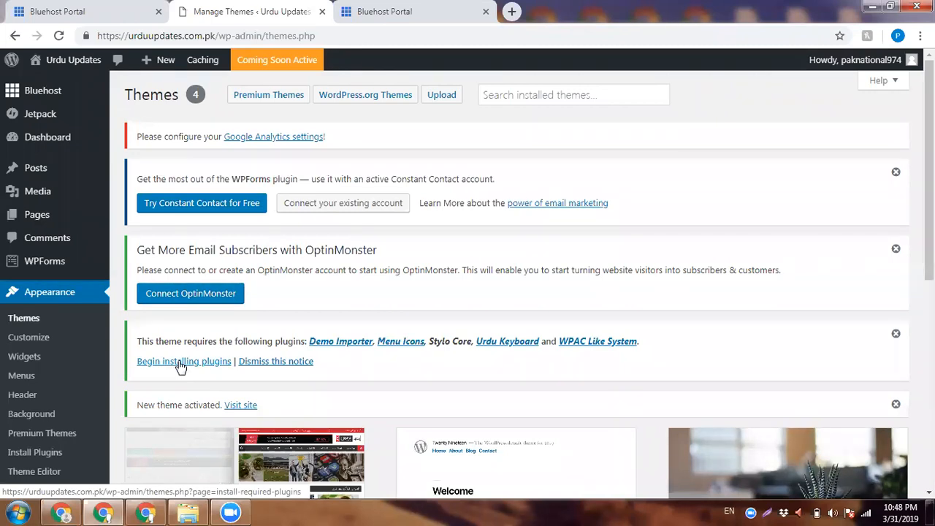
Step: Bulk install all the plugins the theme requires, including Demo Importer, Menu Icons and Stylo Core, and return to the dashboard
{"action": "left_click", "coordinate": [180, 364]}
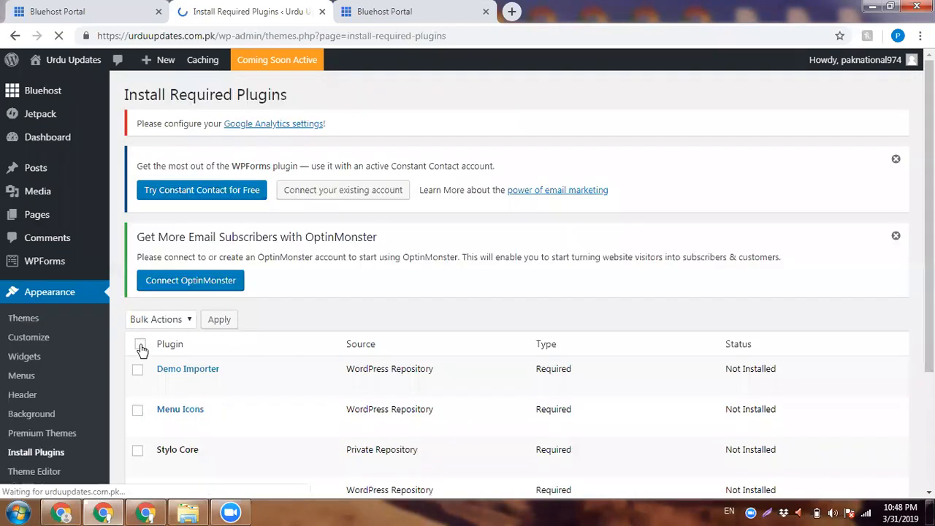
{"action": "left_click", "coordinate": [140, 345]}
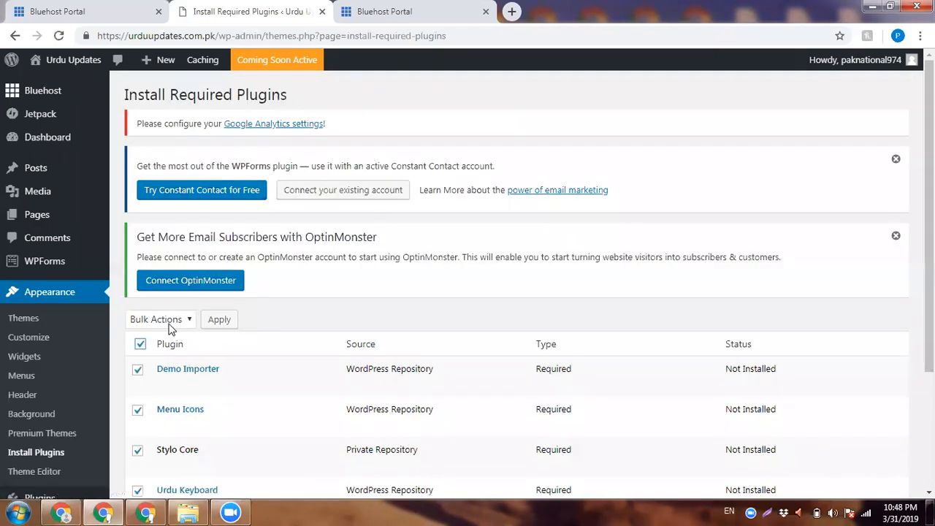
{"action": "left_click", "coordinate": [164, 320]}
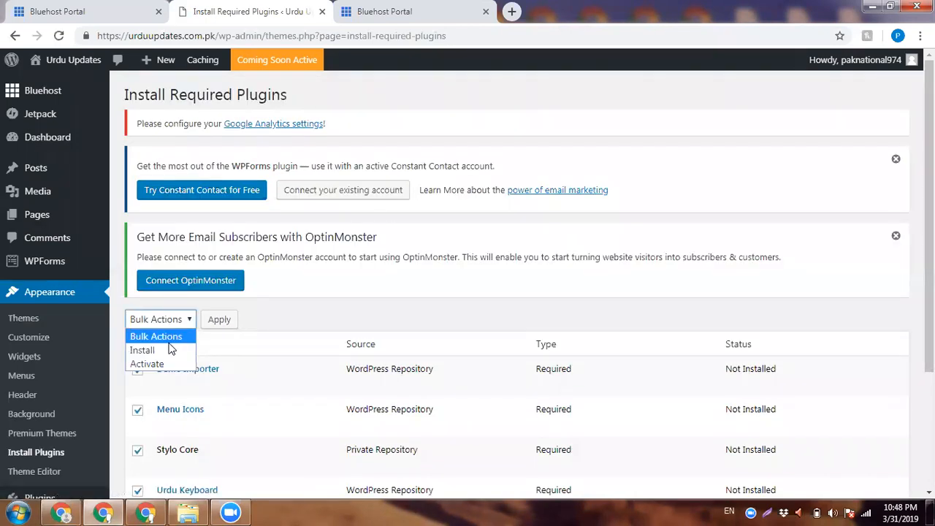
{"action": "left_click", "coordinate": [142, 350]}
{"action": "left_click", "coordinate": [219, 320]}
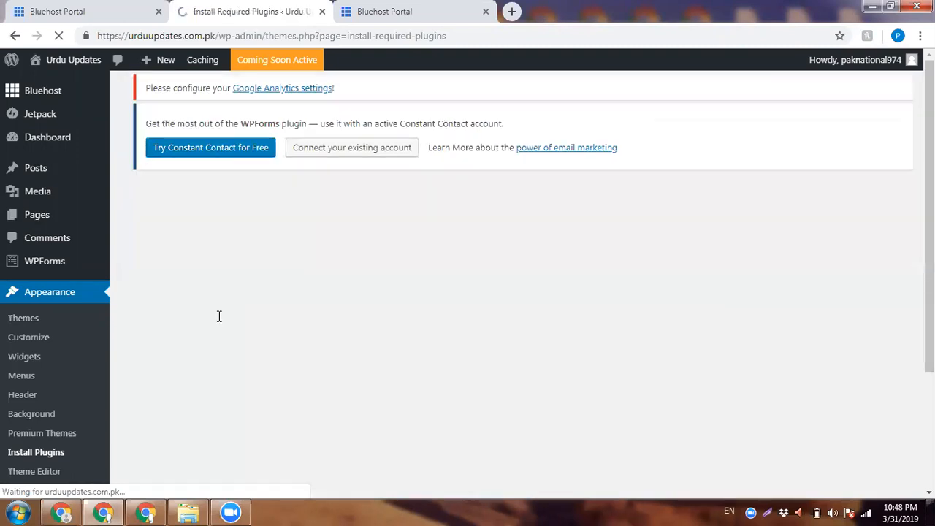
{"action": "scroll", "coordinate": [219, 317], "scroll_direction": "down", "scroll_amount": 3}
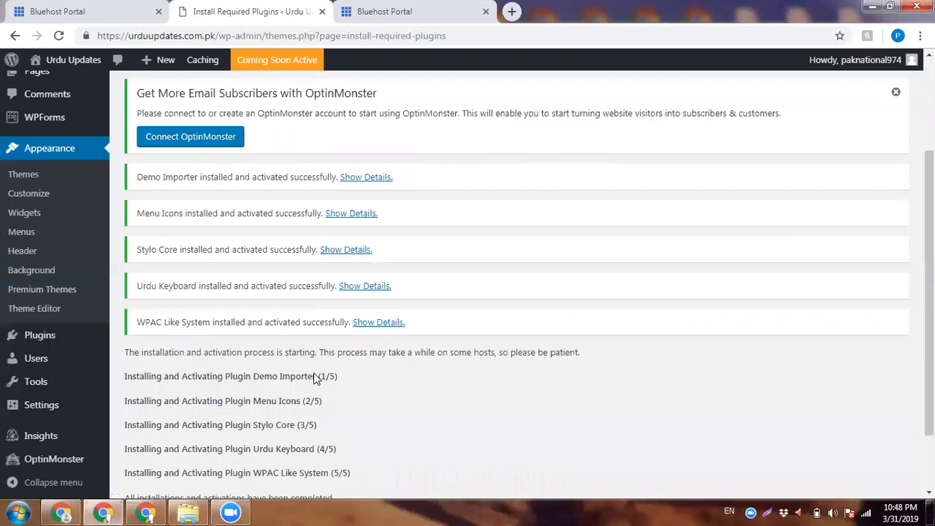
{"action": "left_click", "coordinate": [390, 441]}
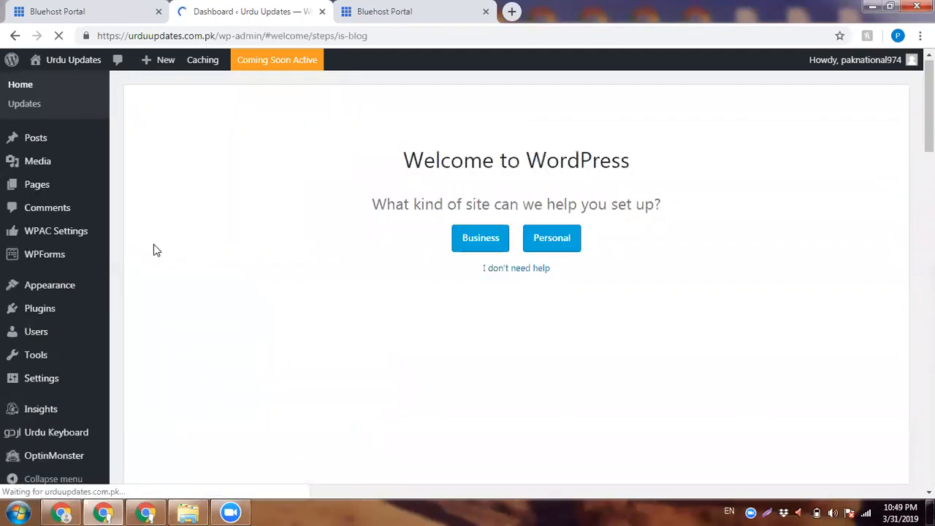
Step: Enter the license key in the StyloThemes product activation settings, save it and activate the license
{"action": "left_click", "coordinate": [63, 137]}
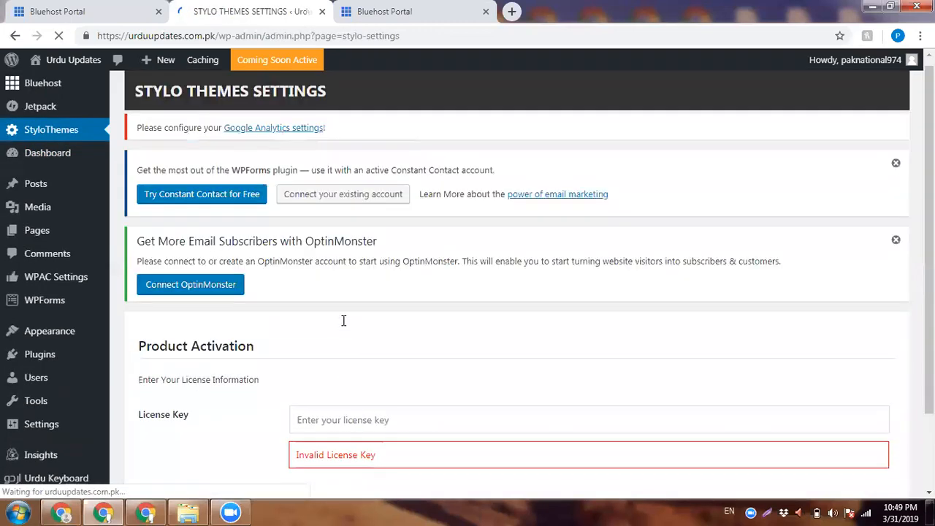
{"action": "scroll", "coordinate": [344, 320], "scroll_direction": "down", "scroll_amount": 2}
{"action": "left_click", "coordinate": [343, 326]}
{"action": "key", "text": "ctrl+v"}
{"action": "left_click", "coordinate": [173, 416]}
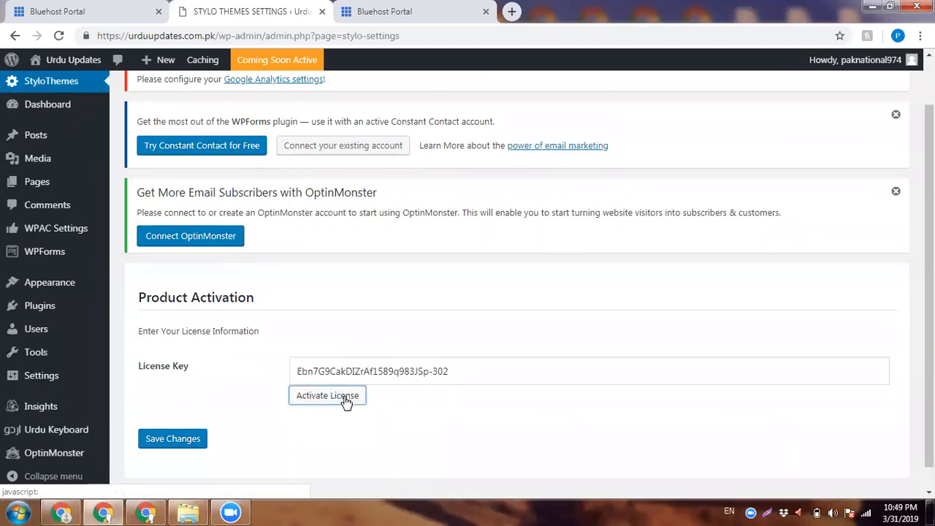
{"action": "left_click", "coordinate": [346, 401]}
{"action": "left_click_drag", "start_coordinate": [295, 422], "coordinate": [440, 429]}
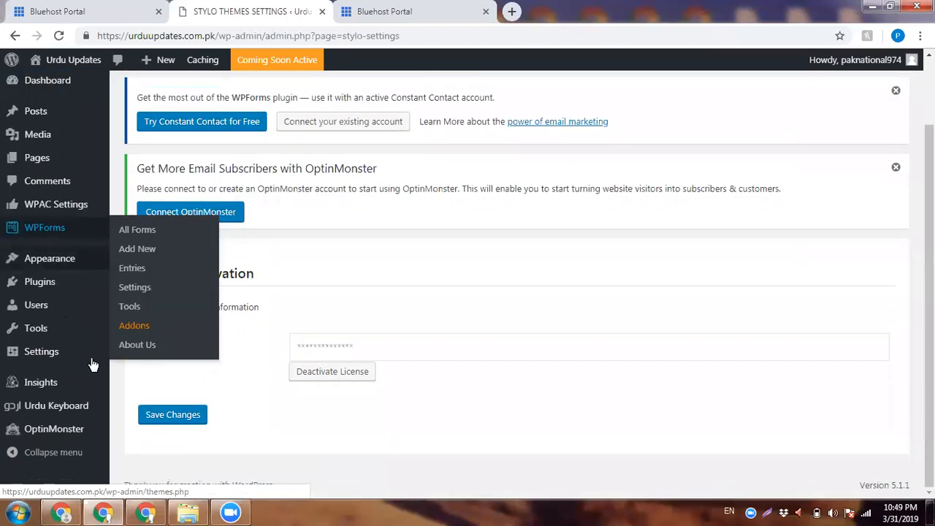
Step: Import the theme's demo data with One Click Demo Import
{"action": "mouse_move", "coordinate": [80, 269]}
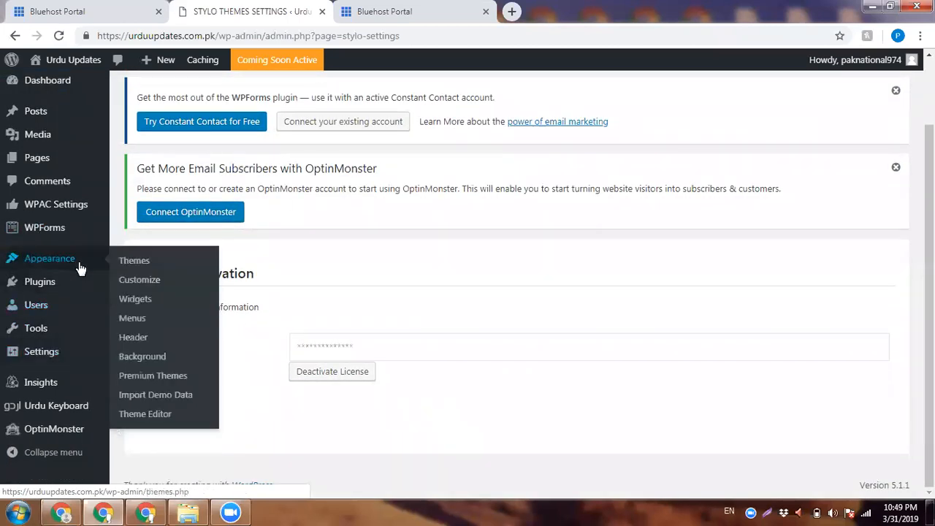
{"action": "left_click", "coordinate": [195, 401]}
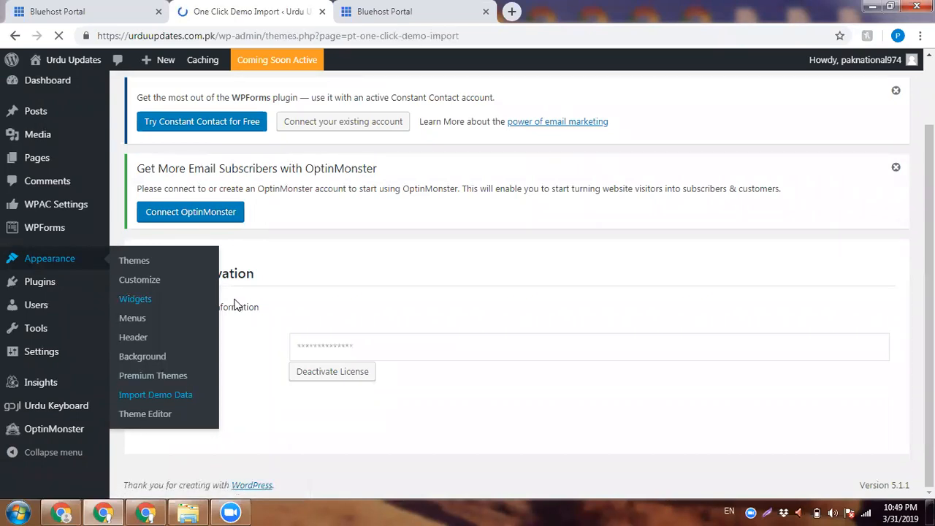
{"action": "scroll", "coordinate": [198, 348], "scroll_direction": "down", "scroll_amount": 5}
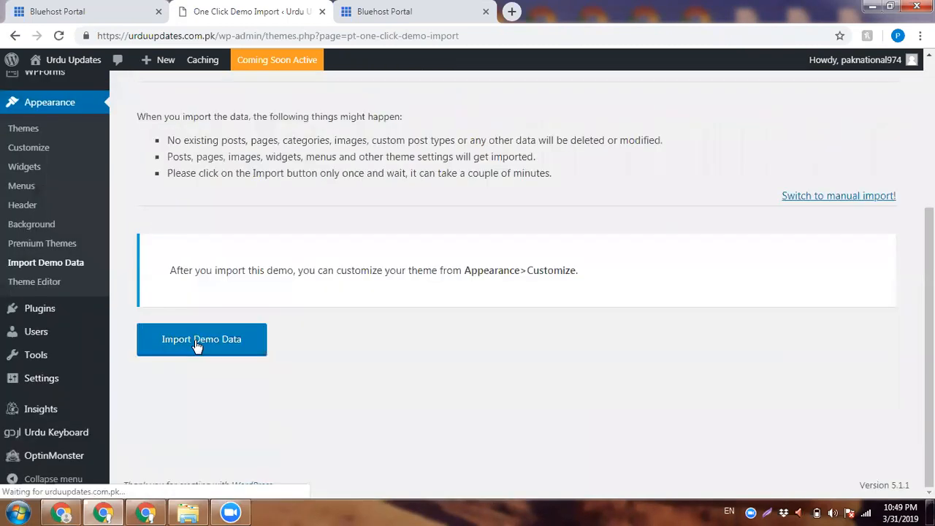
{"action": "left_click", "coordinate": [197, 347]}
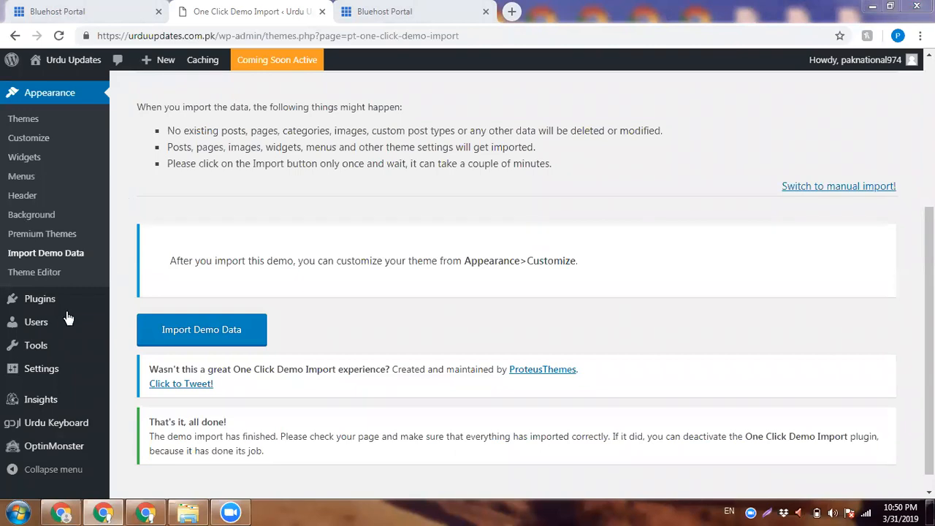
Step: Open the urduupdates.com.pk home page in a new tab and look through its layout with the demo content
{"action": "right_click", "coordinate": [72, 88]}
{"action": "left_click", "coordinate": [88, 92]}
{"action": "left_click", "coordinate": [390, 9]}
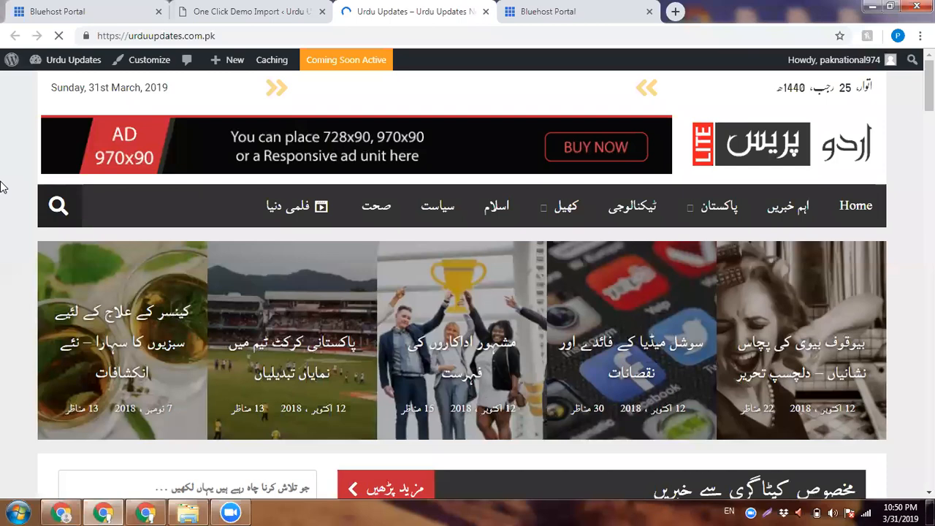
{"action": "scroll", "coordinate": [2, 186], "scroll_direction": "down", "scroll_amount": 10}
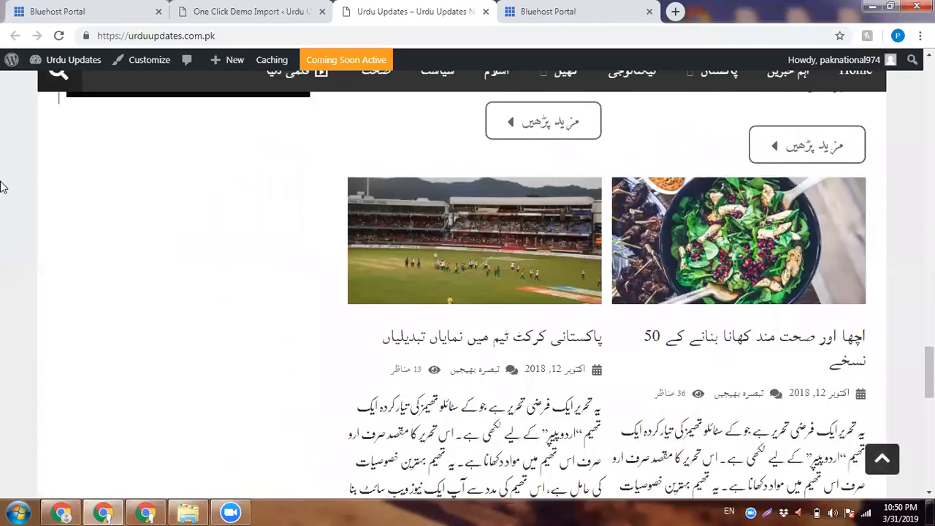
{"action": "scroll", "coordinate": [197, 295], "scroll_direction": "up", "scroll_amount": 9}
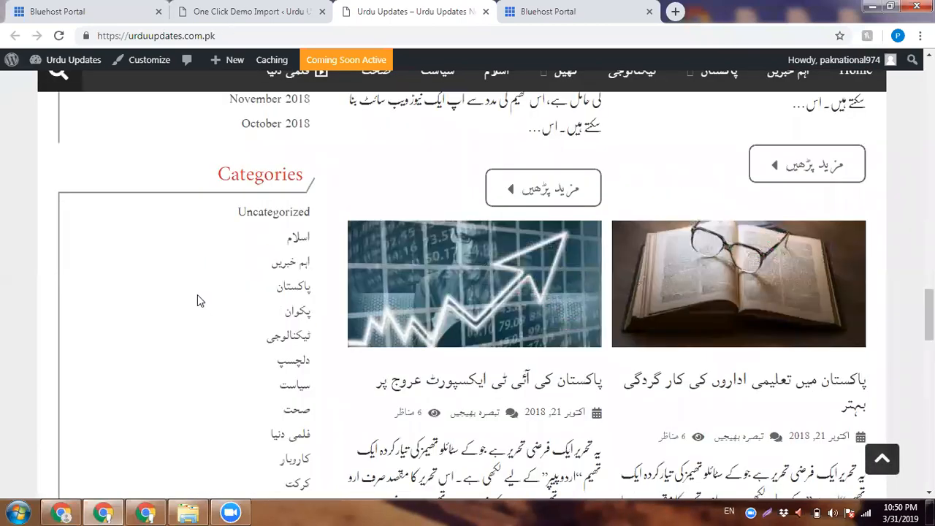
{"action": "scroll", "coordinate": [197, 294], "scroll_direction": "up", "scroll_amount": 20}
Step: From the WordPress admin, open the Customize and Widgets pages in new tabs and switch to Widgets
{"action": "left_click", "coordinate": [250, 12]}
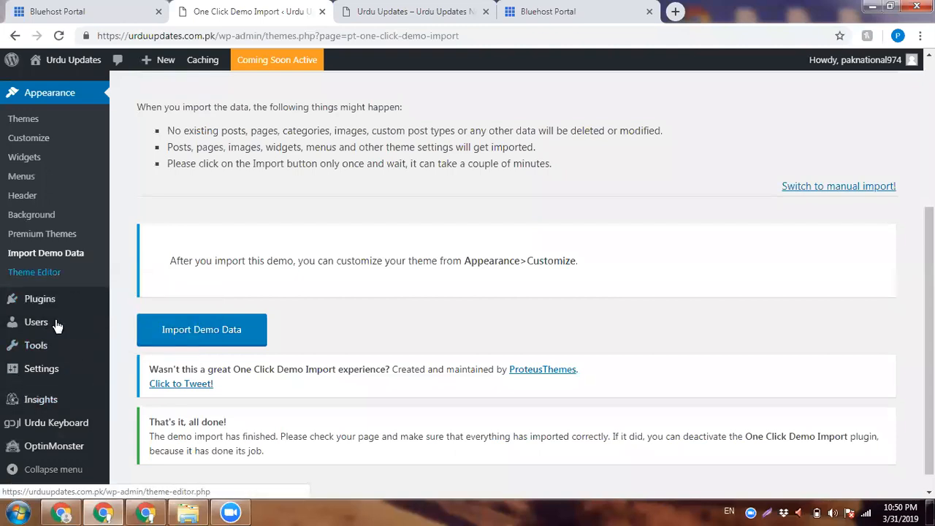
{"action": "right_click", "coordinate": [61, 148]}
{"action": "left_click", "coordinate": [73, 146]}
{"action": "right_click", "coordinate": [37, 155]}
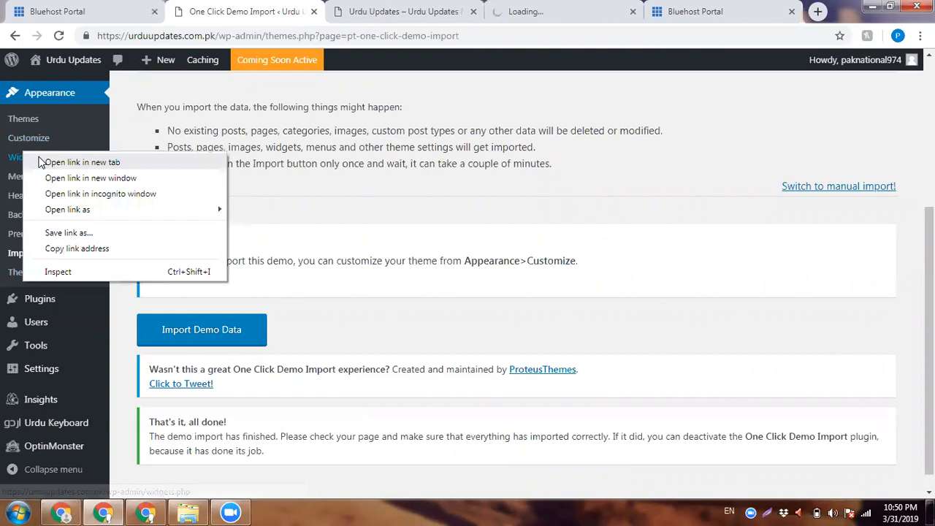
{"action": "left_click", "coordinate": [73, 161]}
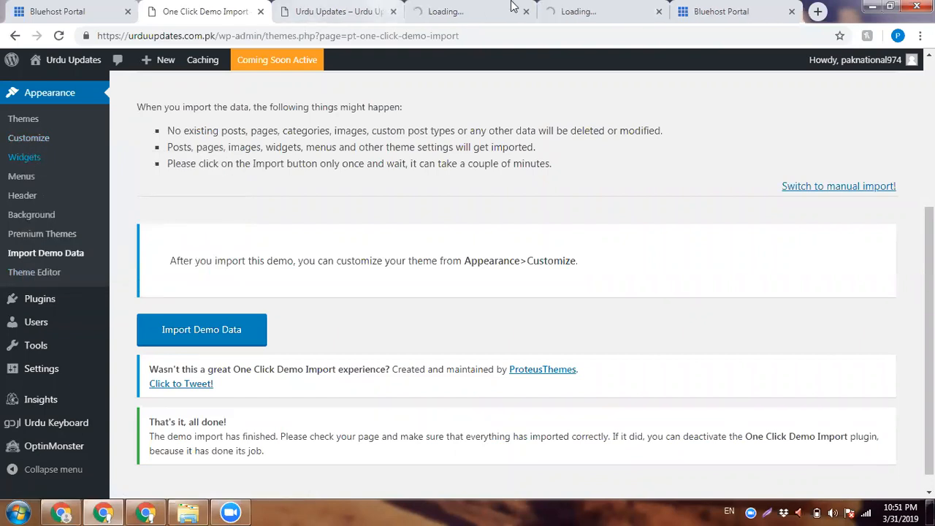
{"action": "left_click", "coordinate": [431, 11]}
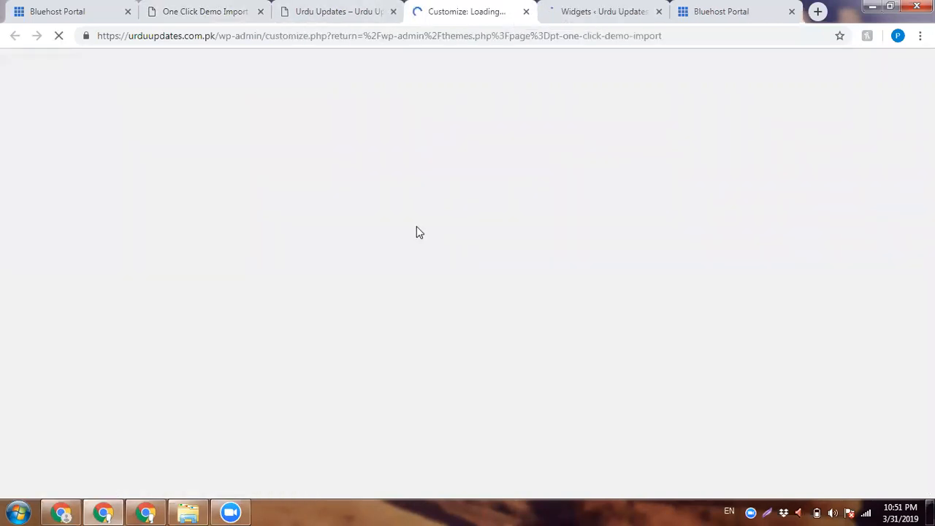
{"action": "left_click", "coordinate": [722, 11]}
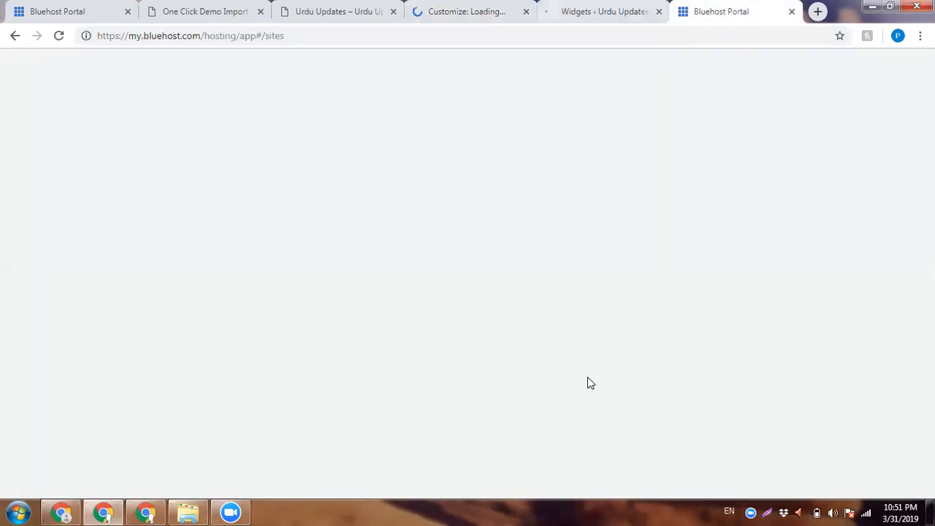
{"action": "left_click", "coordinate": [599, 11]}
{"action": "left_click", "coordinate": [478, 11]}
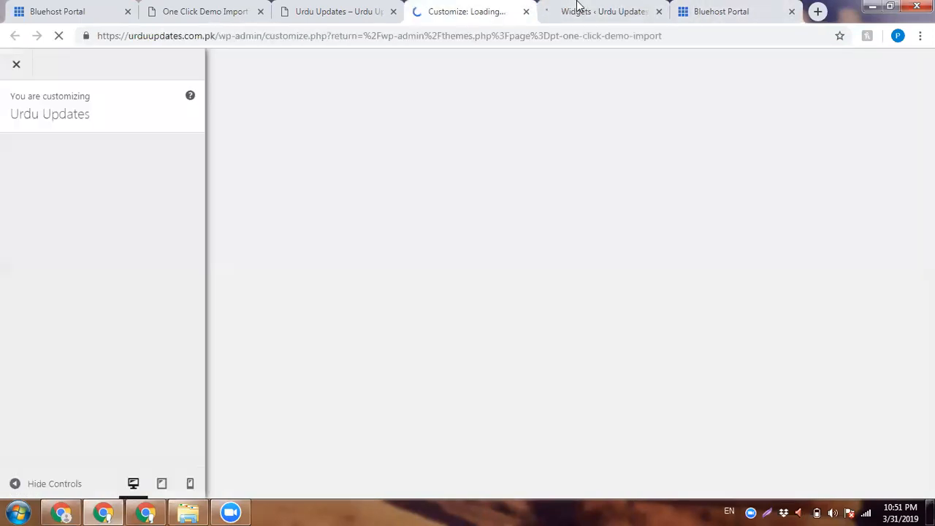
{"action": "left_click", "coordinate": [595, 9]}
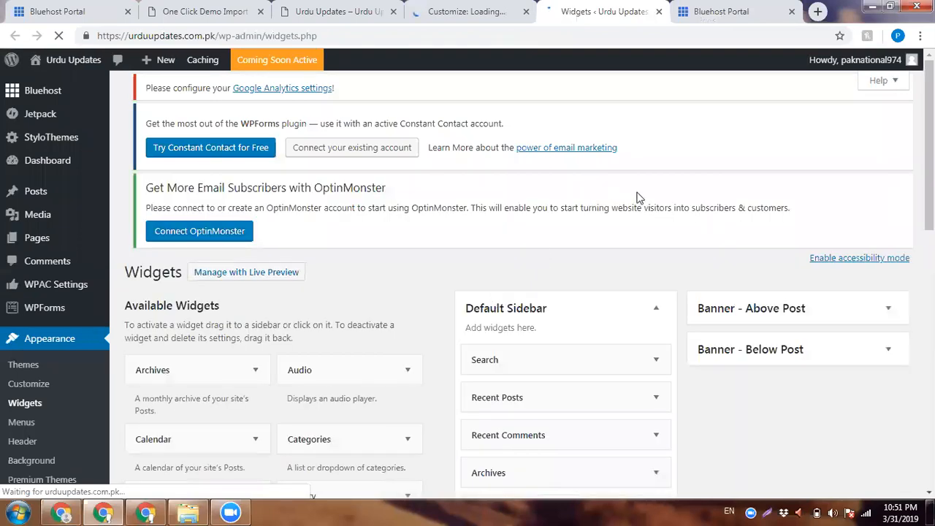
Step: Delete the untitled Recent Comments, Archives and Meta widgets from the Default Sidebar
{"action": "scroll", "coordinate": [637, 197], "scroll_direction": "down", "scroll_amount": 2}
{"action": "left_click", "coordinate": [650, 303]}
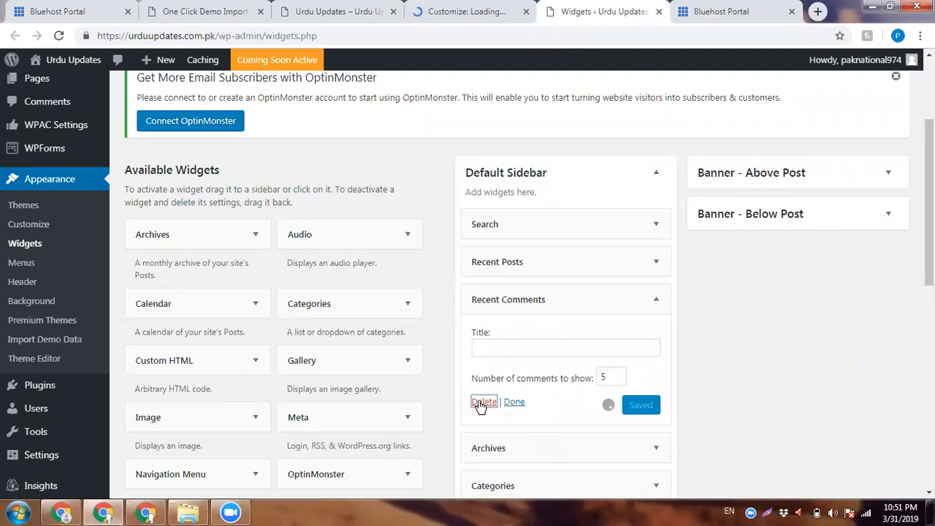
{"action": "left_click", "coordinate": [483, 402]}
{"action": "left_click", "coordinate": [656, 300]}
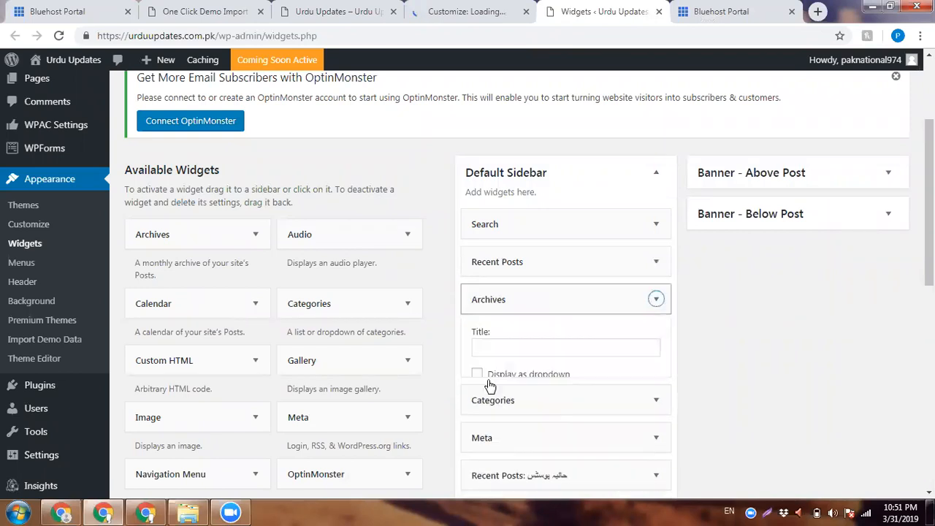
{"action": "left_click", "coordinate": [478, 413]}
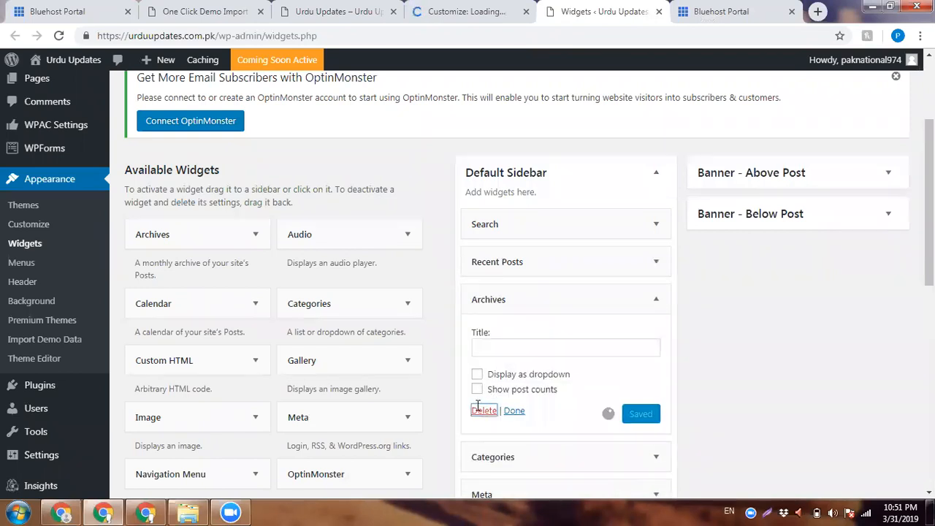
{"action": "left_click", "coordinate": [657, 301]}
{"action": "left_click", "coordinate": [656, 301]}
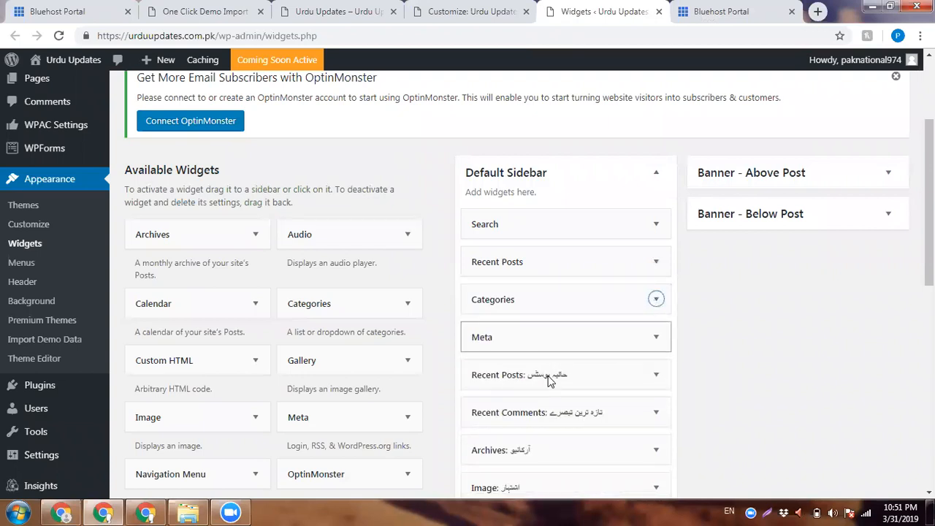
{"action": "left_click", "coordinate": [511, 336]}
{"action": "left_click", "coordinate": [486, 411]}
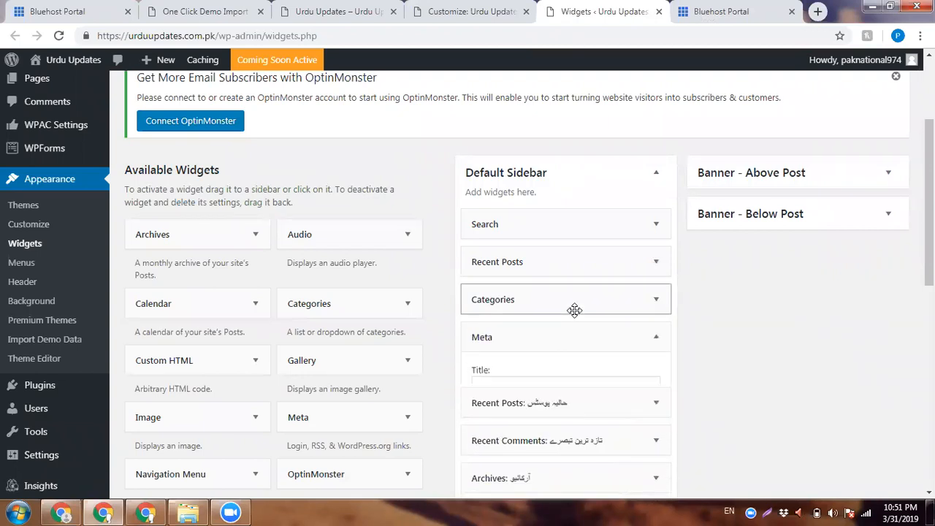
Step: Delete the Urdu-titled Recent Posts, Recent Comments and Archives widgets from the Default Sidebar
{"action": "scroll", "coordinate": [575, 306], "scroll_direction": "down", "scroll_amount": 2}
{"action": "left_click", "coordinate": [638, 174]}
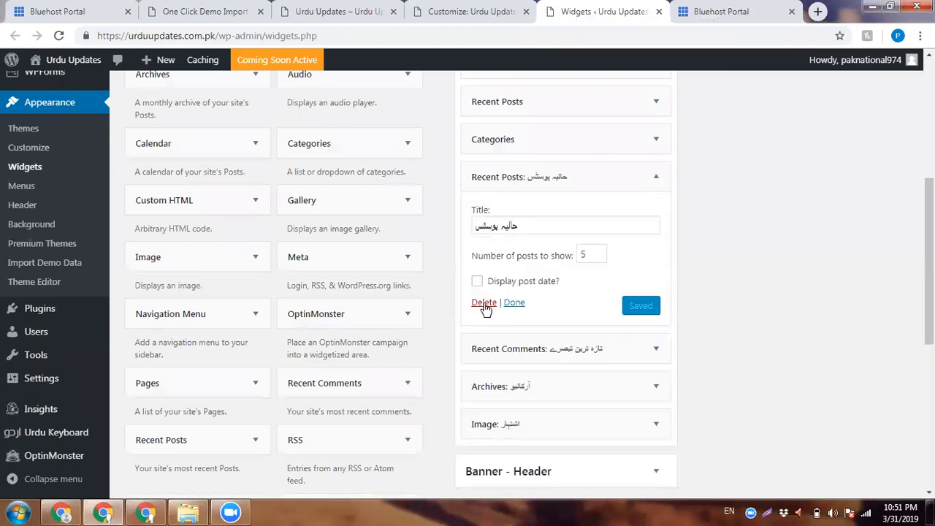
{"action": "left_click", "coordinate": [642, 177]}
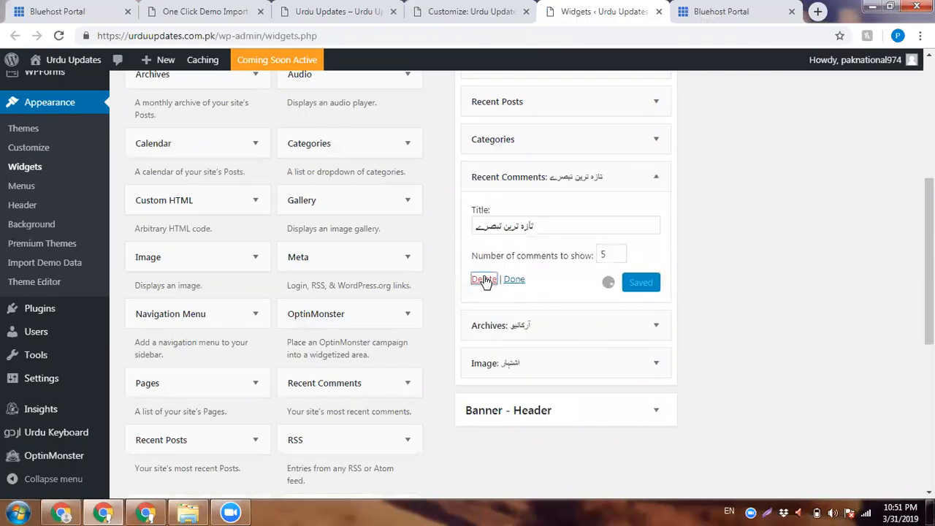
{"action": "left_click", "coordinate": [656, 177]}
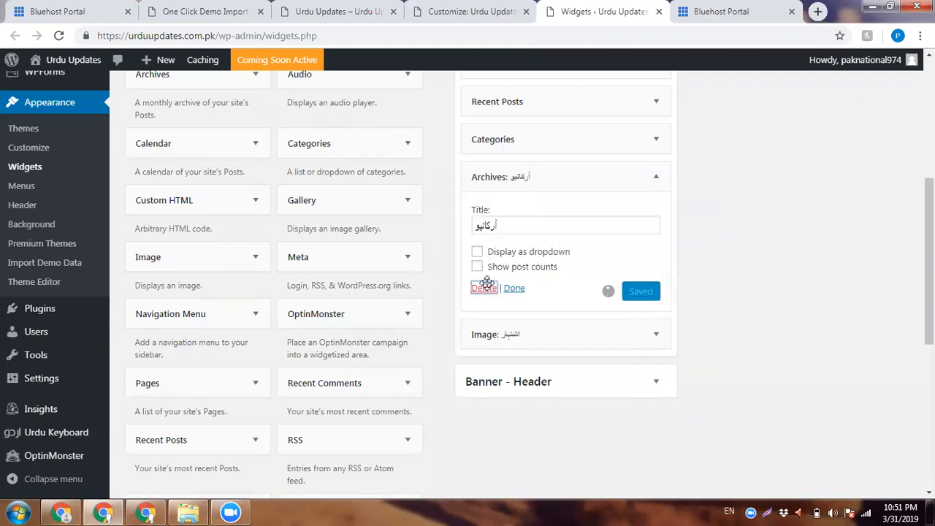
Step: Look through the Banner - Header and Banner - Above Post widget areas and the Recent Posts widget's settings
{"action": "left_click", "coordinate": [642, 230]}
{"action": "left_click", "coordinate": [641, 229]}
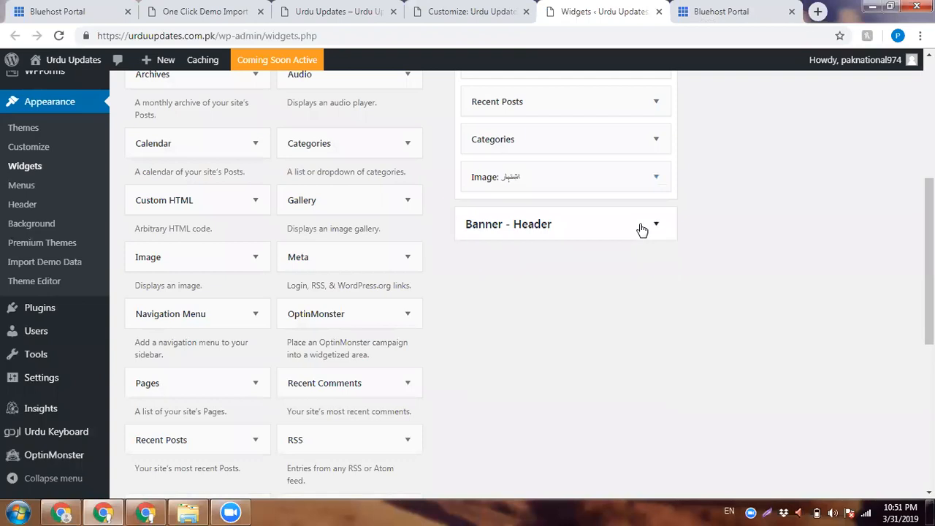
{"action": "scroll", "coordinate": [641, 228], "scroll_direction": "up", "scroll_amount": 3}
{"action": "left_click", "coordinate": [829, 183]}
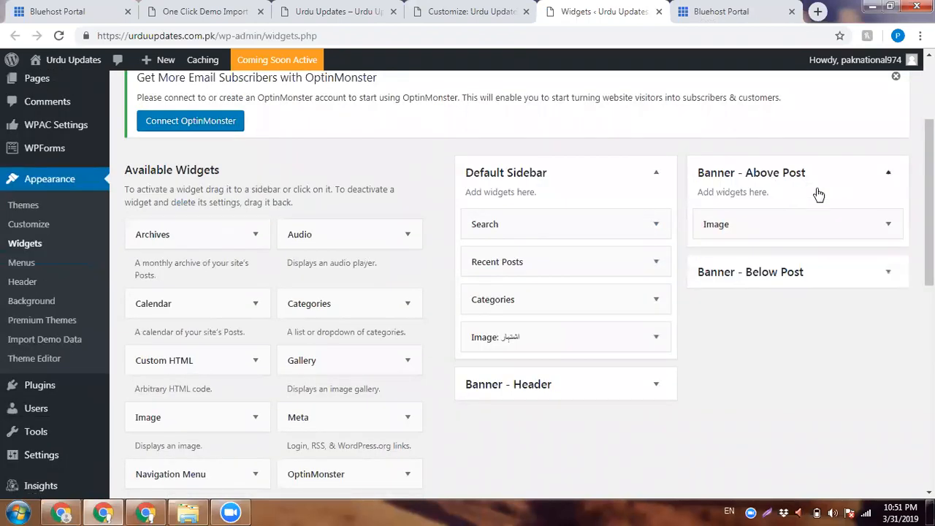
{"action": "left_click", "coordinate": [762, 227]}
{"action": "left_click", "coordinate": [764, 227]}
{"action": "left_click", "coordinate": [796, 274]}
{"action": "left_click", "coordinate": [757, 265]}
{"action": "left_click", "coordinate": [594, 258]}
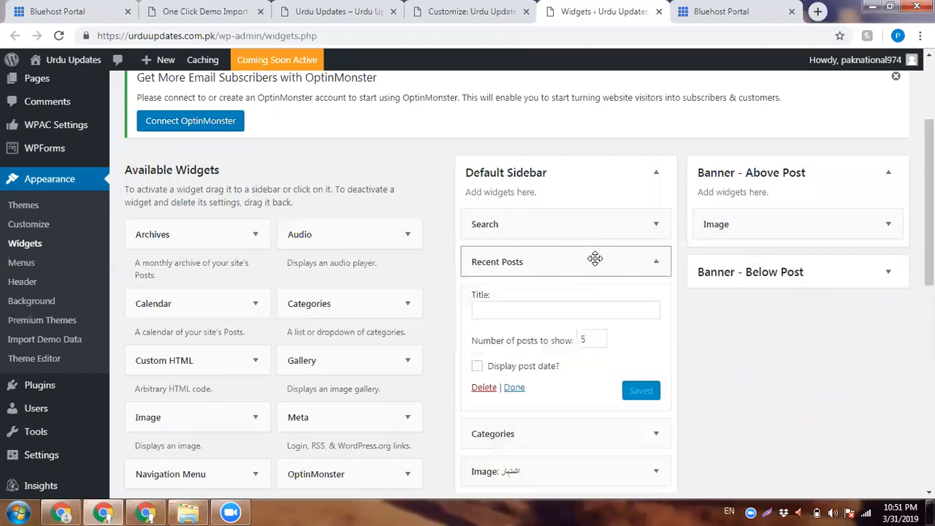
{"action": "left_click", "coordinate": [633, 260]}
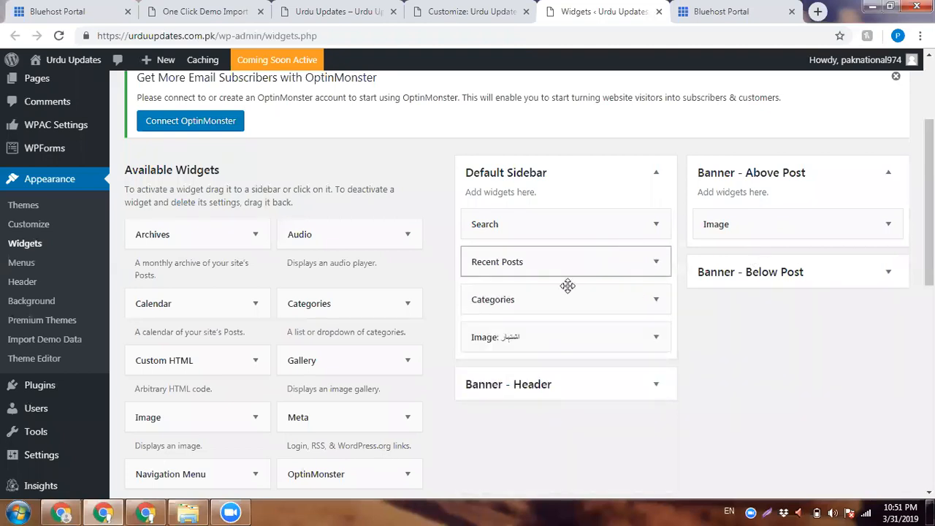
Step: In the Customizer's Header settings, turn off Small Header and publish the change
{"action": "left_click", "coordinate": [491, 4]}
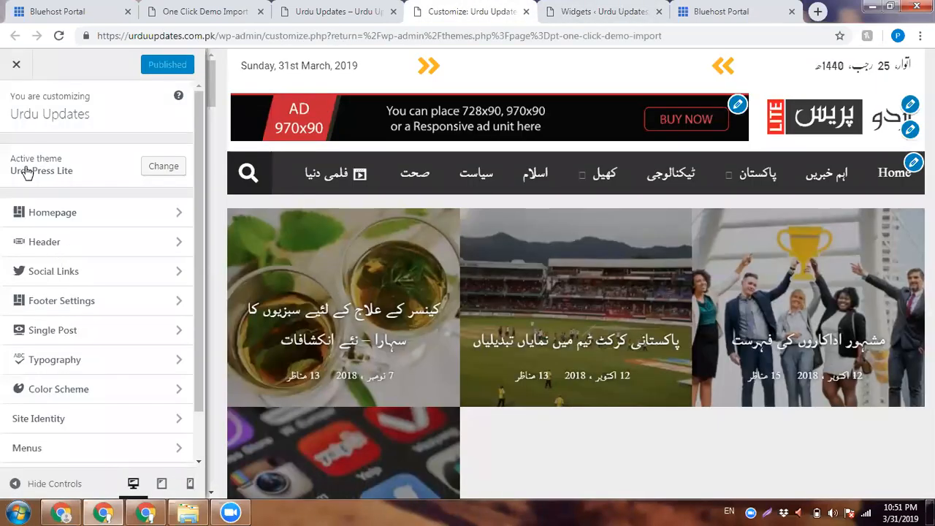
{"action": "left_click", "coordinate": [44, 242]}
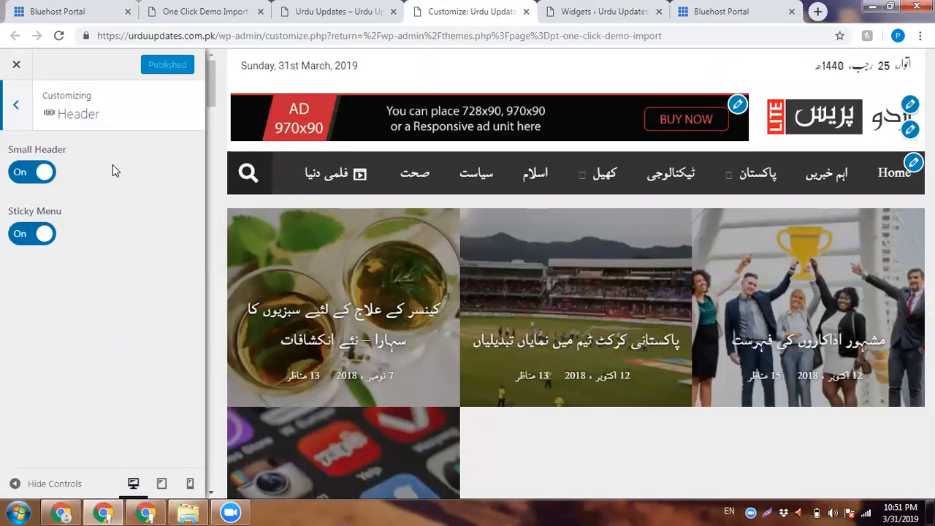
{"action": "left_click", "coordinate": [25, 176]}
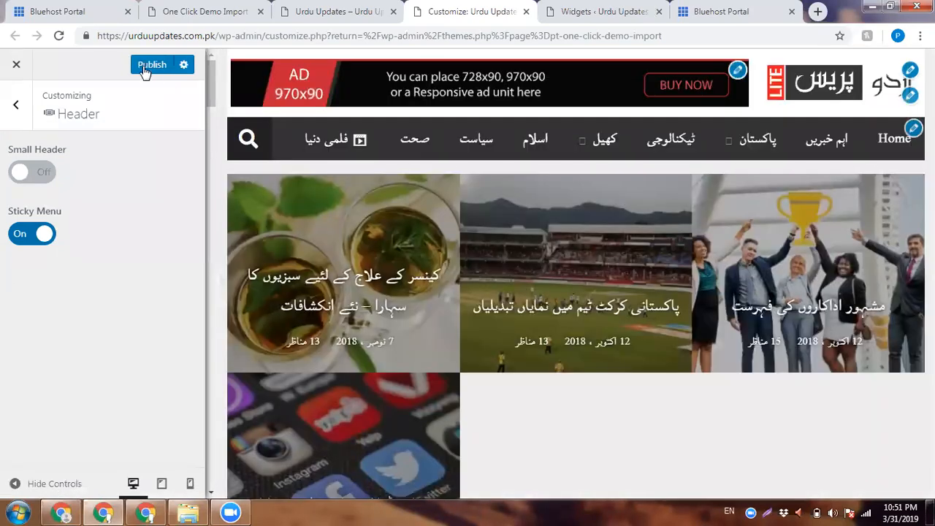
{"action": "left_click", "coordinate": [144, 68]}
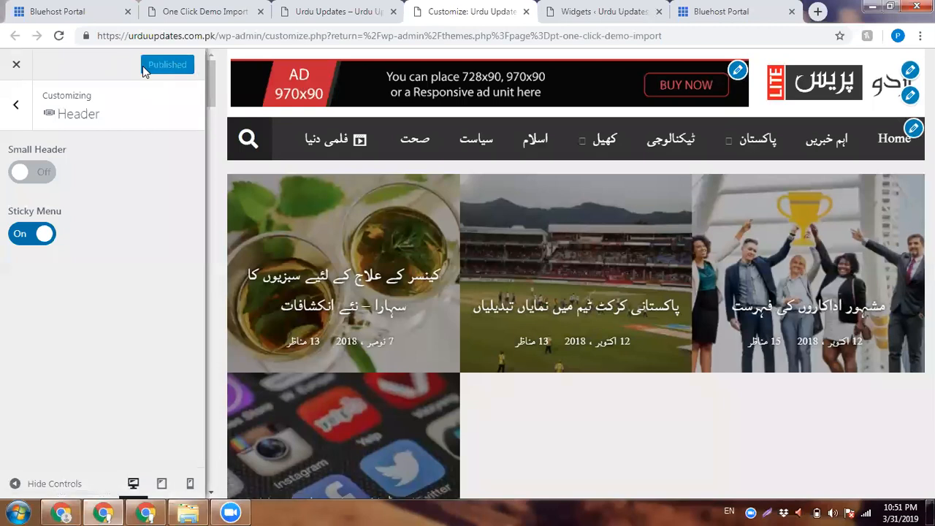
Step: Open the theme's Social Links settings and review the profile address fields
{"action": "left_click", "coordinate": [26, 109]}
{"action": "left_click", "coordinate": [73, 272]}
{"action": "left_click", "coordinate": [14, 123]}
{"action": "left_click", "coordinate": [88, 282]}
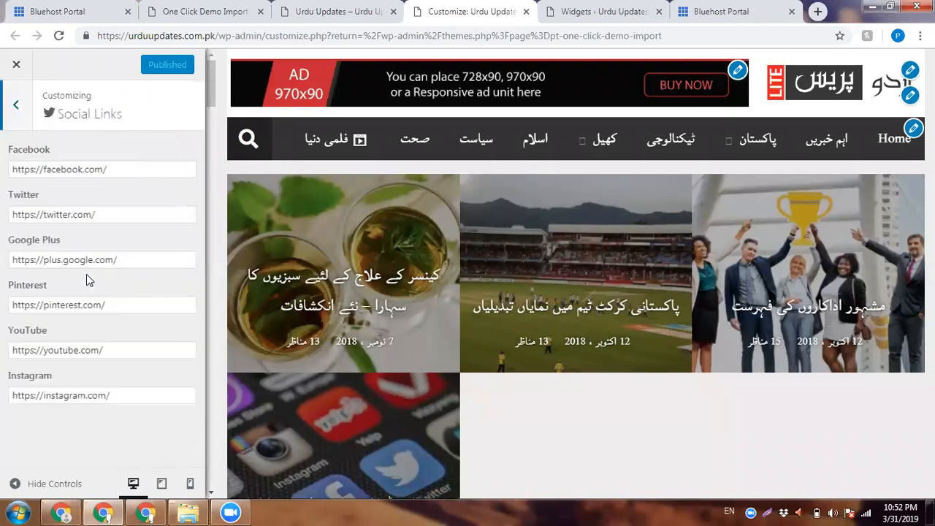
Step: Clear the Footer Copyright Text in the Footer Settings and publish the change
{"action": "left_click", "coordinate": [18, 116]}
{"action": "left_click", "coordinate": [41, 301]}
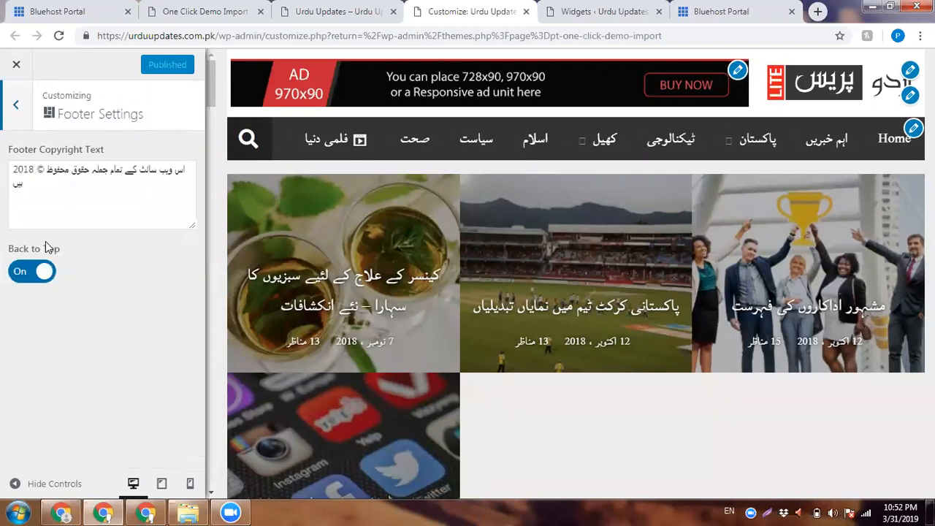
{"action": "triple_click", "coordinate": [72, 185]}
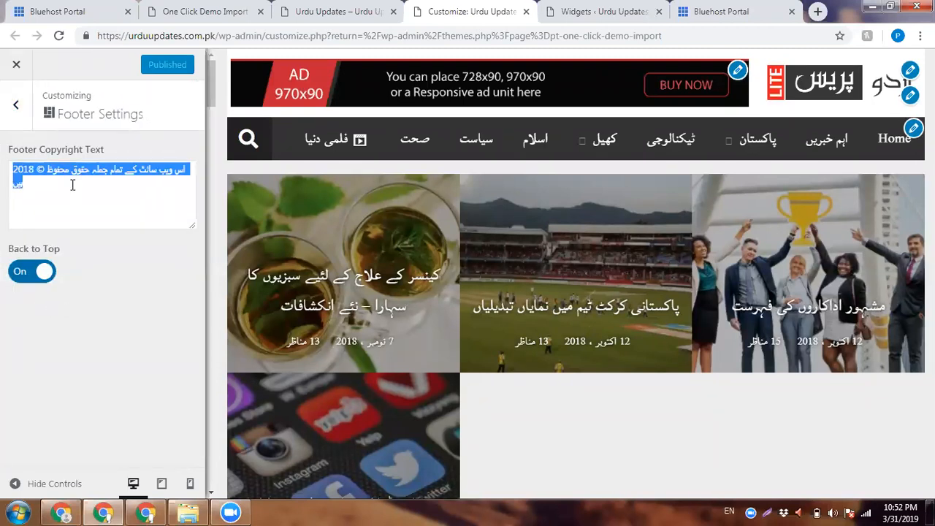
{"action": "key", "text": "BackSpace"}
{"action": "left_click", "coordinate": [141, 66]}
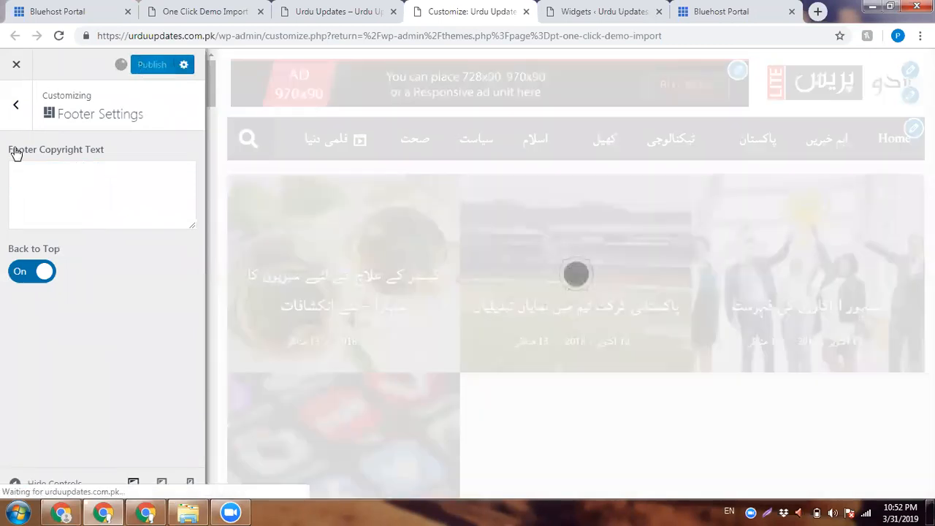
Step: Open the Single Post Social Sharing settings, and examine where the sharing buttons sit in a news post on the site
{"action": "left_click", "coordinate": [16, 123]}
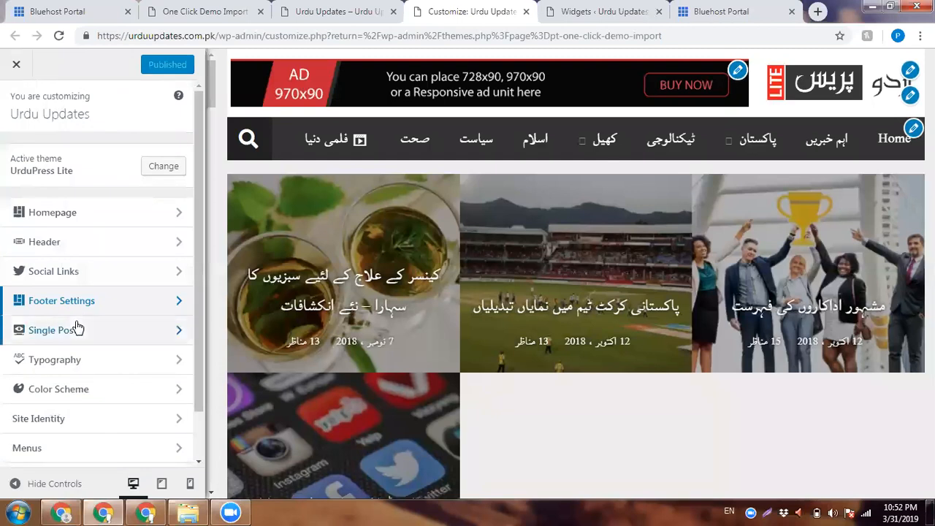
{"action": "left_click", "coordinate": [69, 150]}
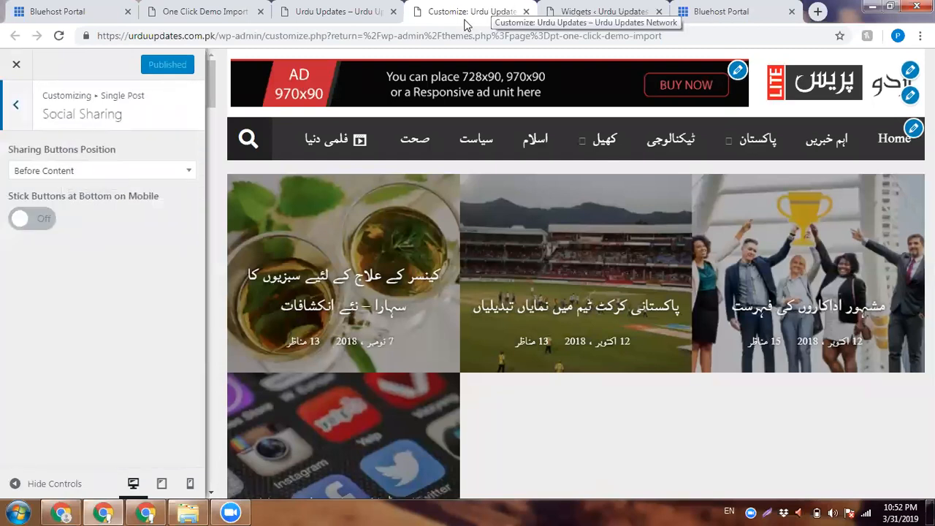
{"action": "left_click", "coordinate": [336, 11]}
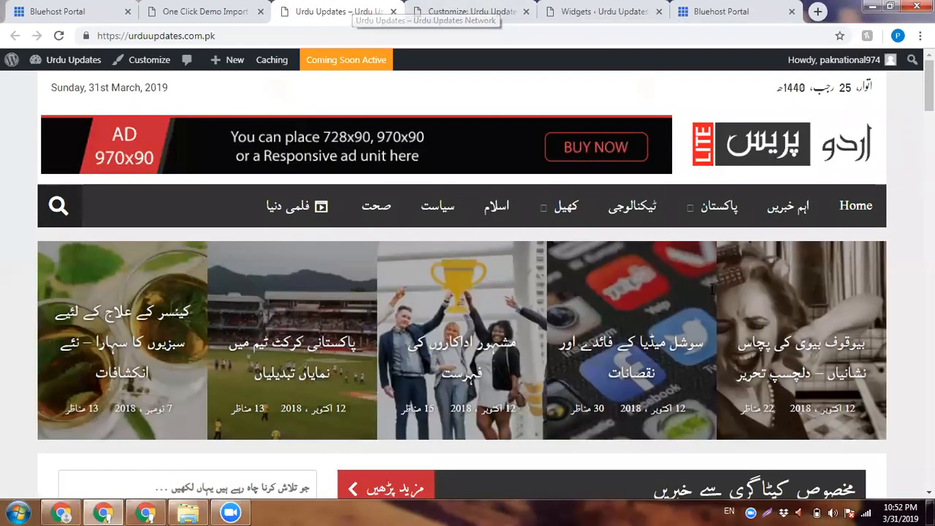
{"action": "scroll", "coordinate": [722, 152], "scroll_direction": "down", "scroll_amount": 10}
{"action": "left_click", "coordinate": [721, 151]}
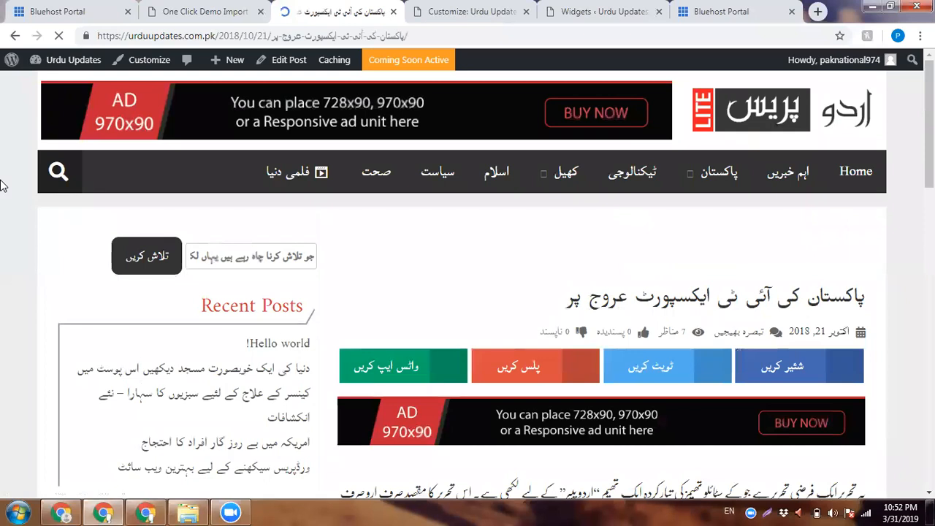
{"action": "scroll", "coordinate": [2, 184], "scroll_direction": "down", "scroll_amount": 5}
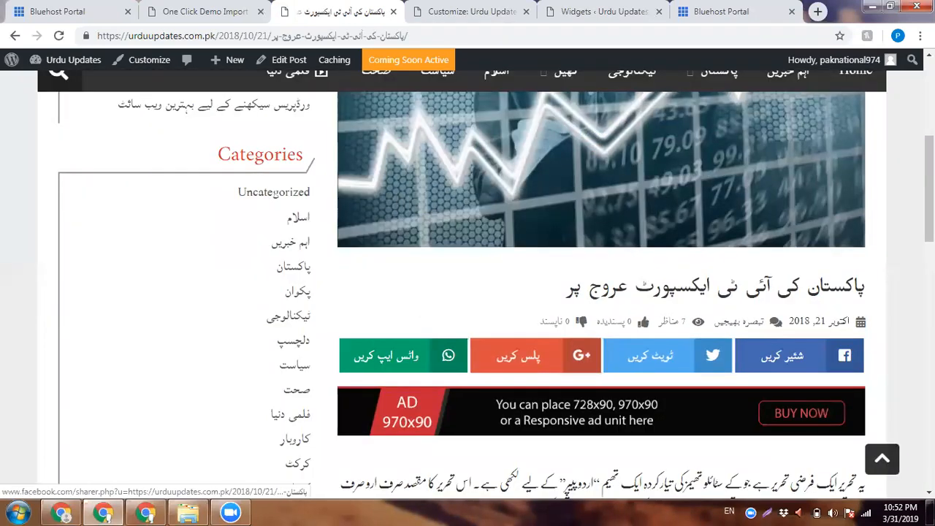
{"action": "scroll", "coordinate": [475, 355], "scroll_direction": "down", "scroll_amount": 2}
{"action": "scroll", "coordinate": [480, 355], "scroll_direction": "down", "scroll_amount": 4}
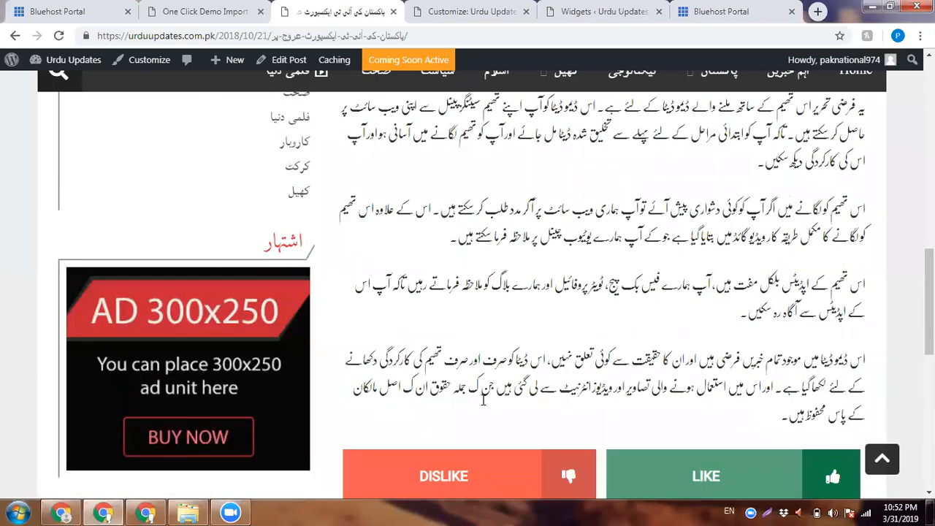
{"action": "scroll", "coordinate": [487, 421], "scroll_direction": "up", "scroll_amount": 2}
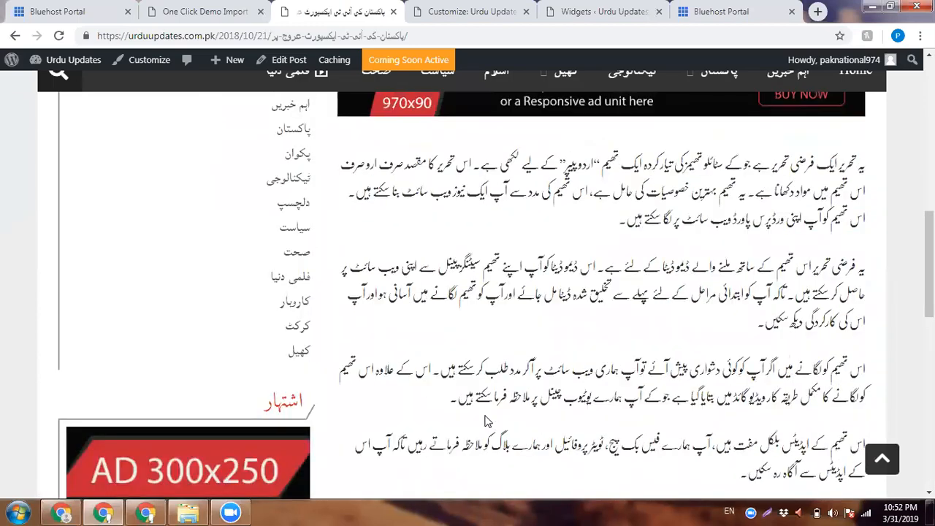
Step: Set the Sharing Buttons Position for single posts to After Content and publish the change
{"action": "left_click", "coordinate": [249, 8]}
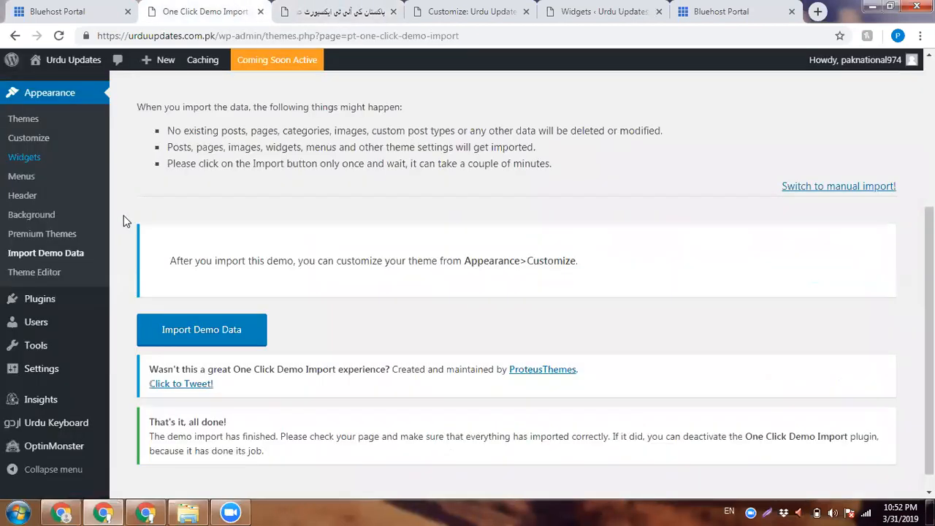
{"action": "left_click", "coordinate": [398, 7]}
{"action": "left_click", "coordinate": [455, 9]}
{"action": "left_click", "coordinate": [98, 171]}
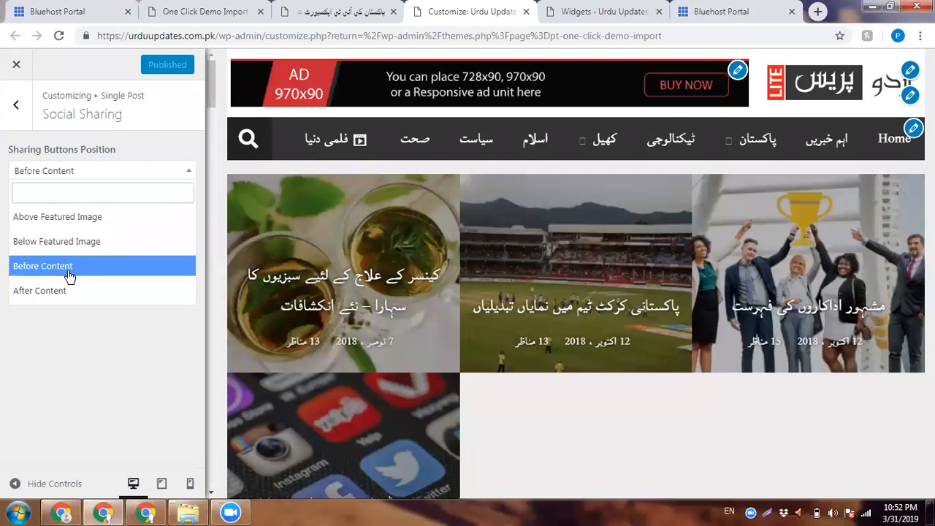
{"action": "left_click", "coordinate": [70, 267]}
{"action": "left_click", "coordinate": [89, 172]}
{"action": "left_click", "coordinate": [59, 288]}
{"action": "left_click", "coordinate": [142, 64]}
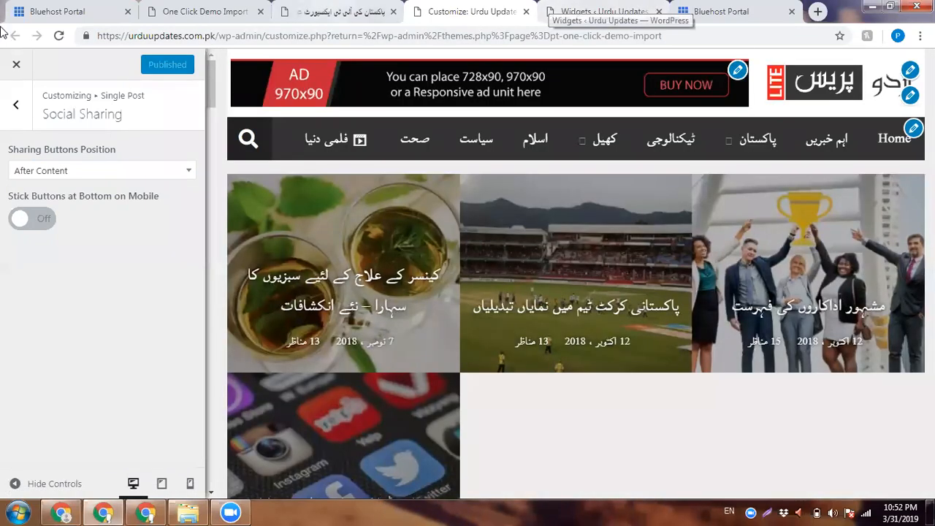
Step: Check the sharing buttons' placement in the news post on the live site
{"action": "left_click", "coordinate": [338, 11]}
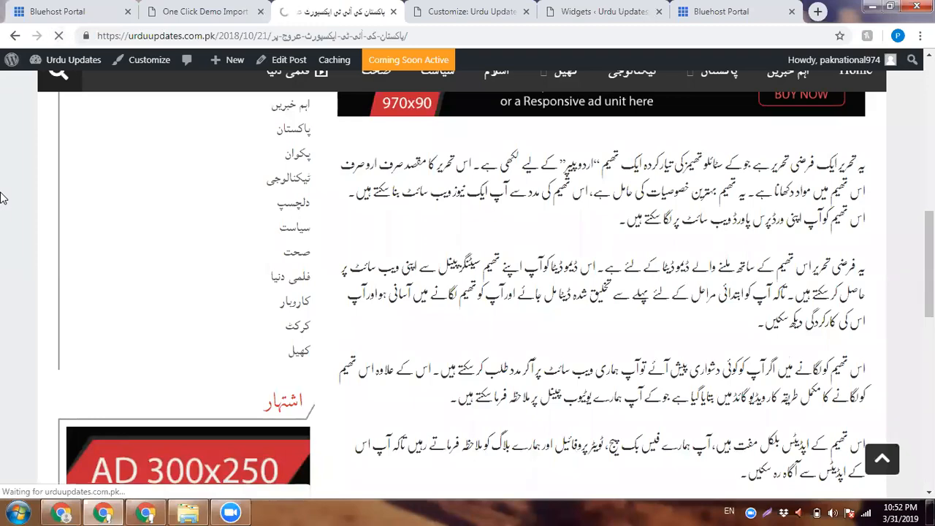
{"action": "scroll", "coordinate": [1, 248], "scroll_direction": "up", "scroll_amount": 4}
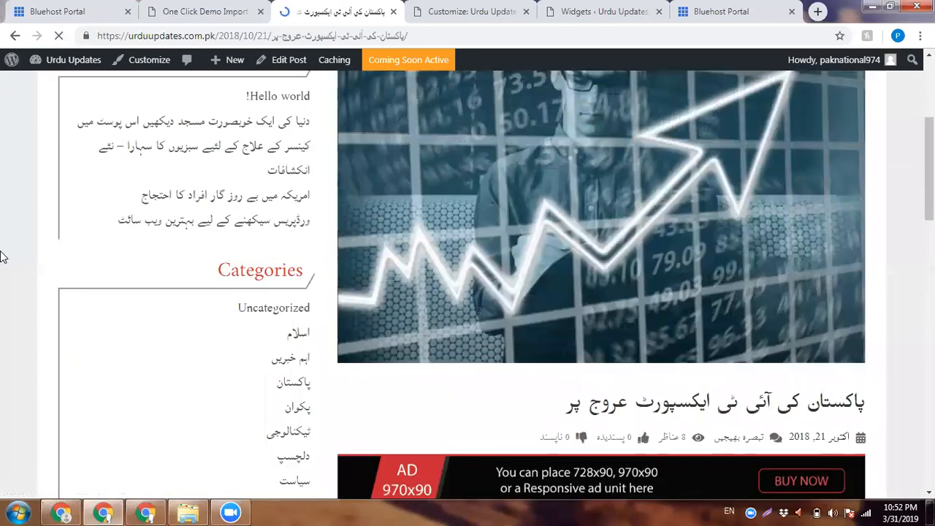
{"action": "scroll", "coordinate": [663, 227], "scroll_direction": "down", "scroll_amount": 10}
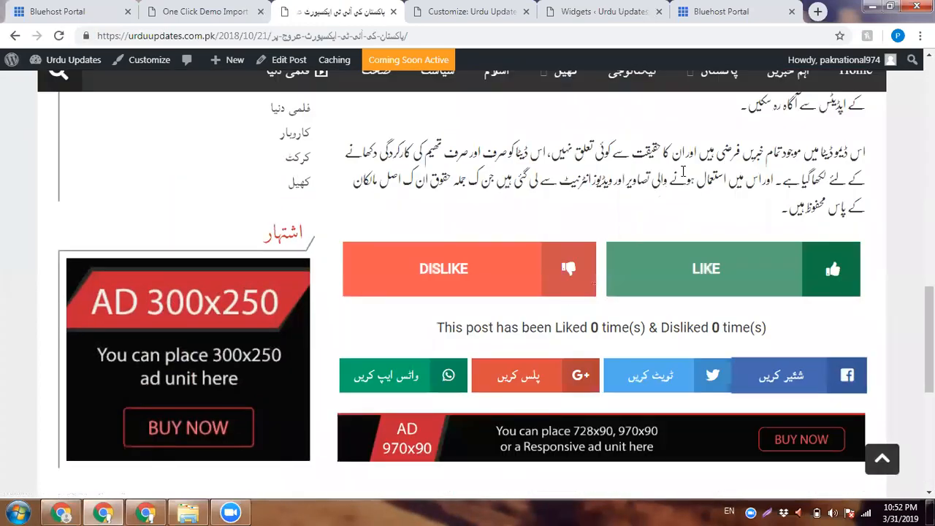
Step: In the Single Post's Post Layout settings, turn off Show Comments and publish the change
{"action": "left_click", "coordinate": [461, 11]}
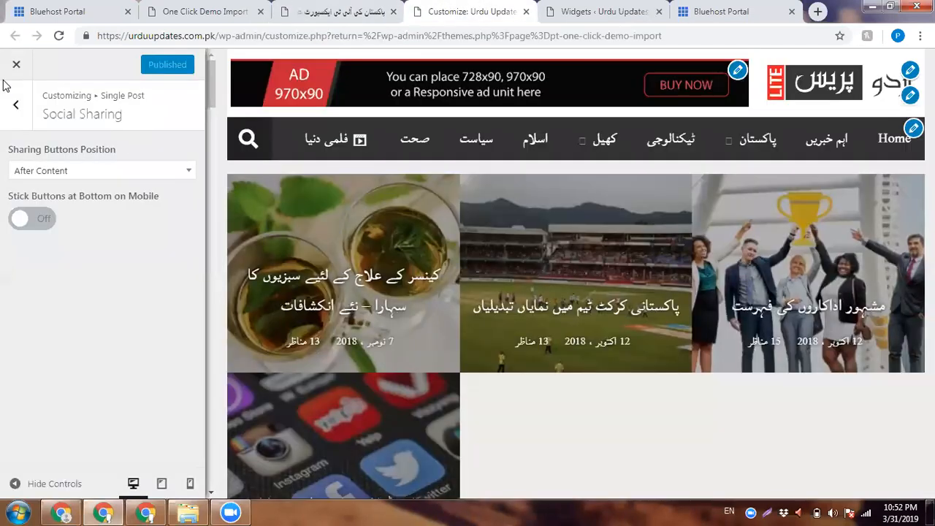
{"action": "left_click", "coordinate": [22, 108]}
{"action": "left_click", "coordinate": [38, 189]}
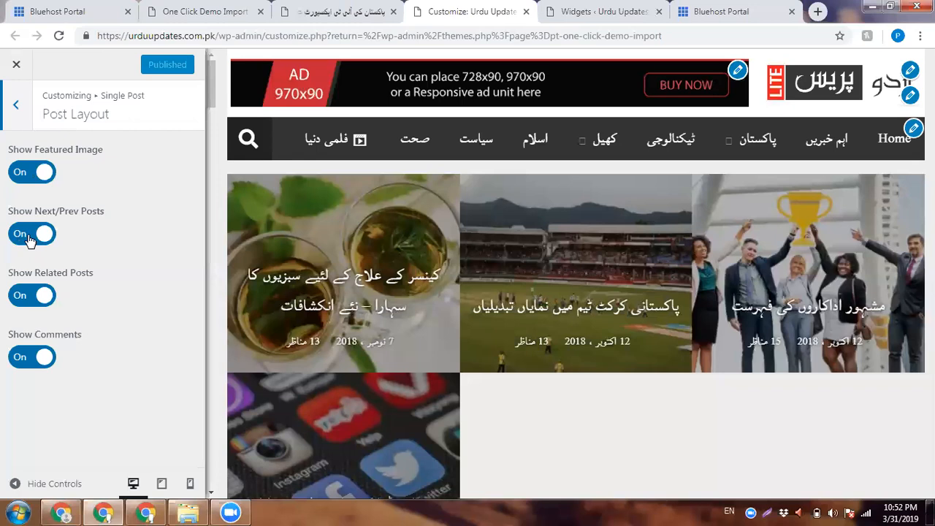
{"action": "left_click", "coordinate": [31, 358]}
{"action": "left_click", "coordinate": [157, 65]}
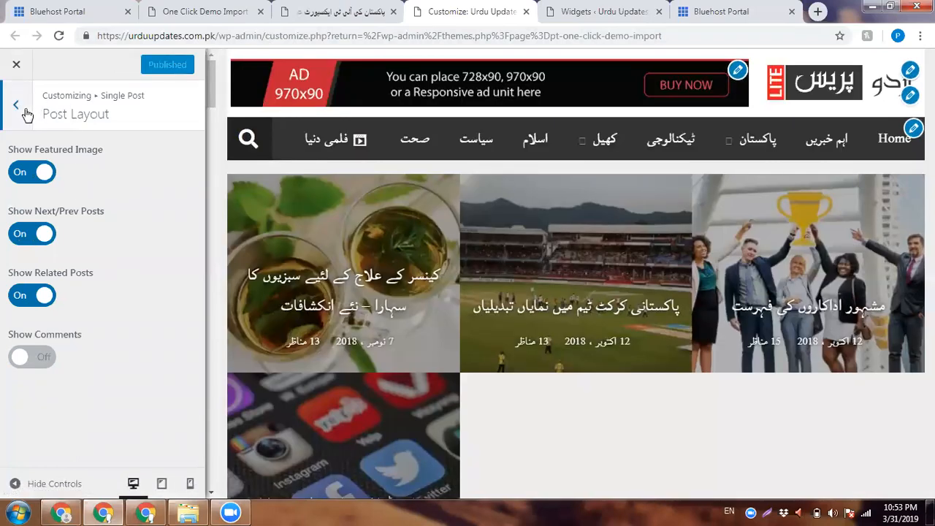
Step: In the Post Meta settings, turn off Views Counter, Post Comments, Post Likes and Post DisLikes
{"action": "left_click", "coordinate": [22, 110]}
{"action": "left_click", "coordinate": [85, 219]}
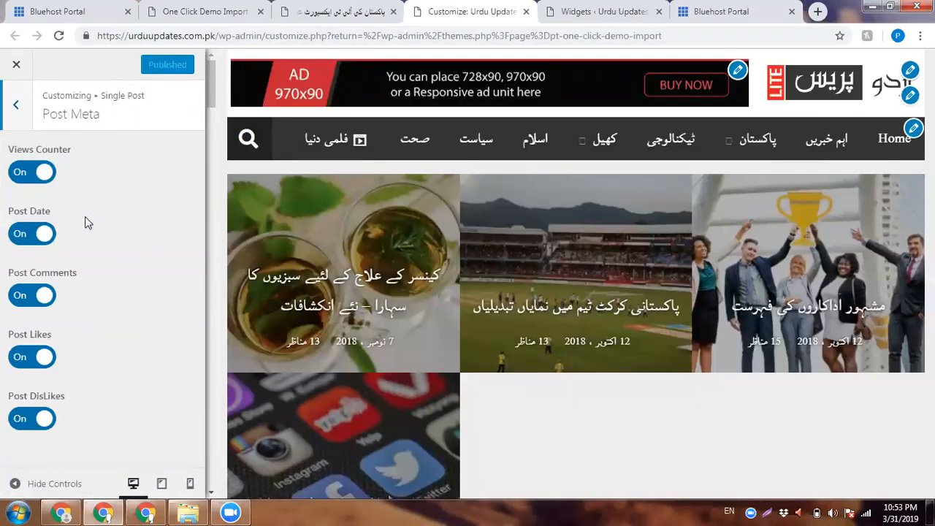
{"action": "left_click", "coordinate": [30, 175]}
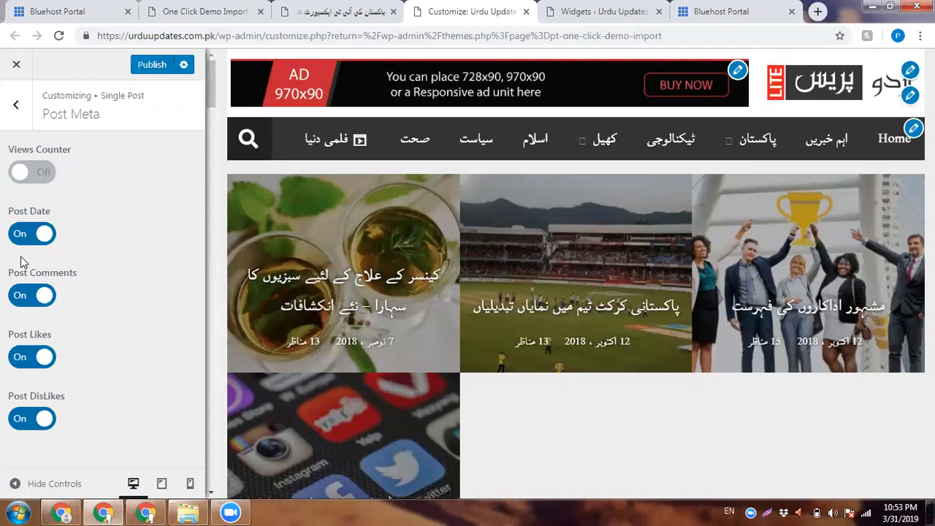
{"action": "left_click", "coordinate": [26, 301]}
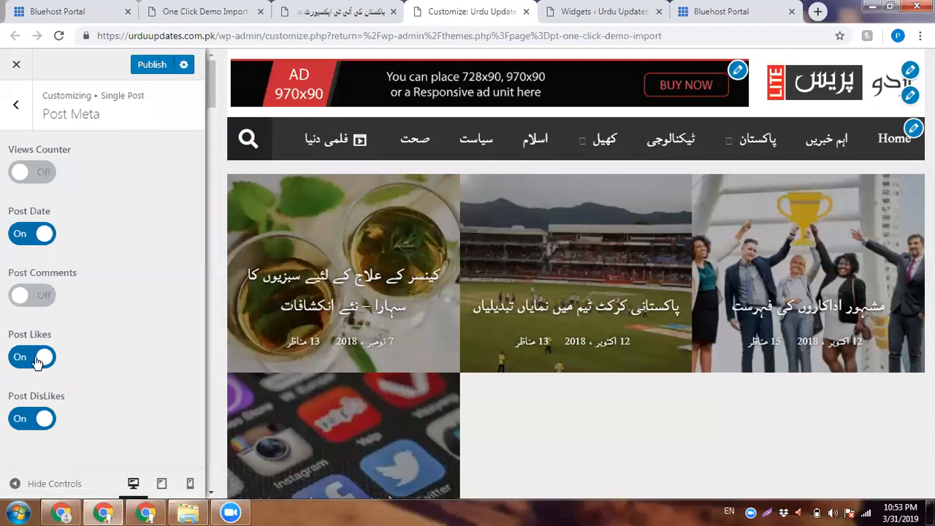
{"action": "left_click", "coordinate": [32, 358]}
{"action": "left_click", "coordinate": [25, 418]}
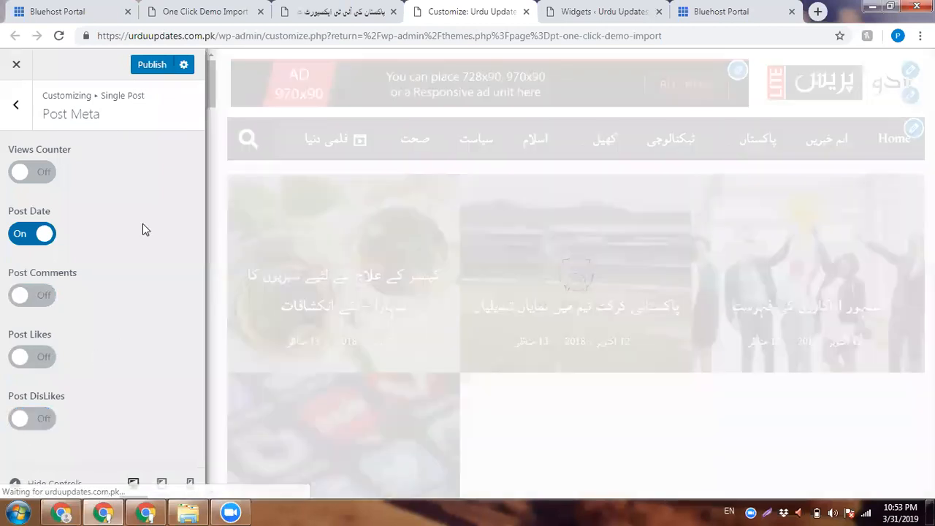
Step: Publish the Post Meta changes and return to the main list of customization sections
{"action": "left_click", "coordinate": [149, 67]}
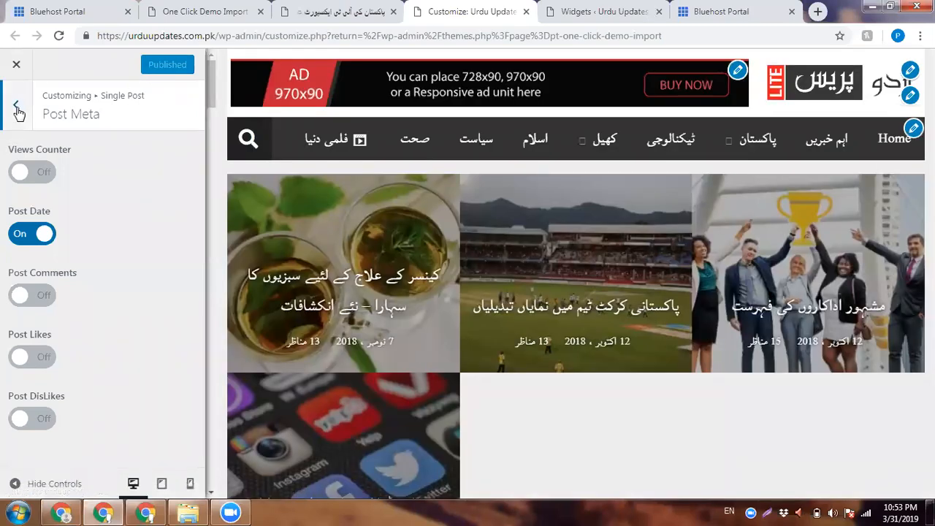
{"action": "left_click", "coordinate": [16, 108]}
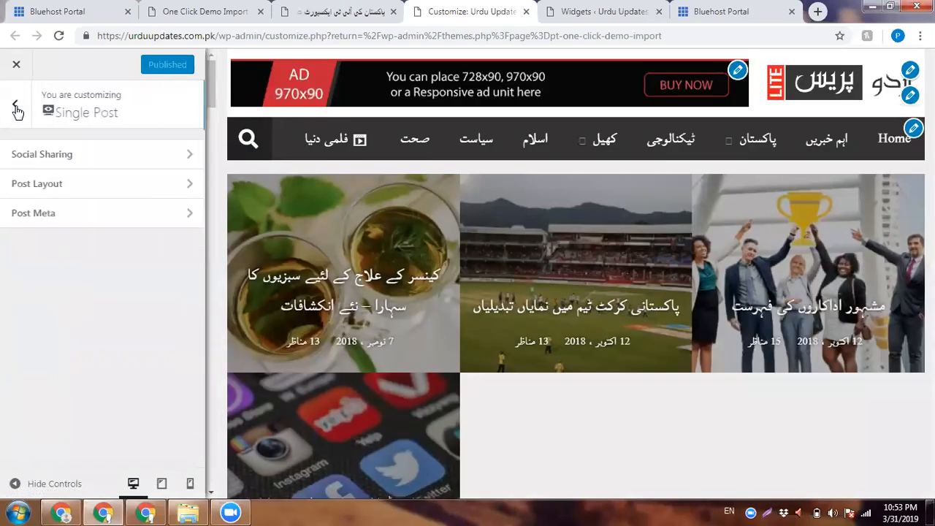
{"action": "left_click", "coordinate": [16, 104]}
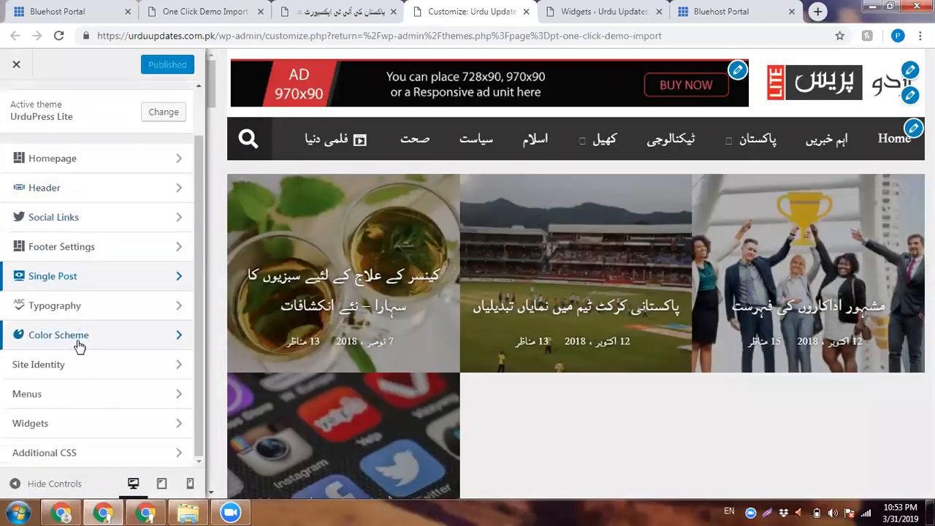
Step: Review the logo, site title, tagline and site icon options under Site Identity, then return to the main customization sections
{"action": "left_click", "coordinate": [91, 373]}
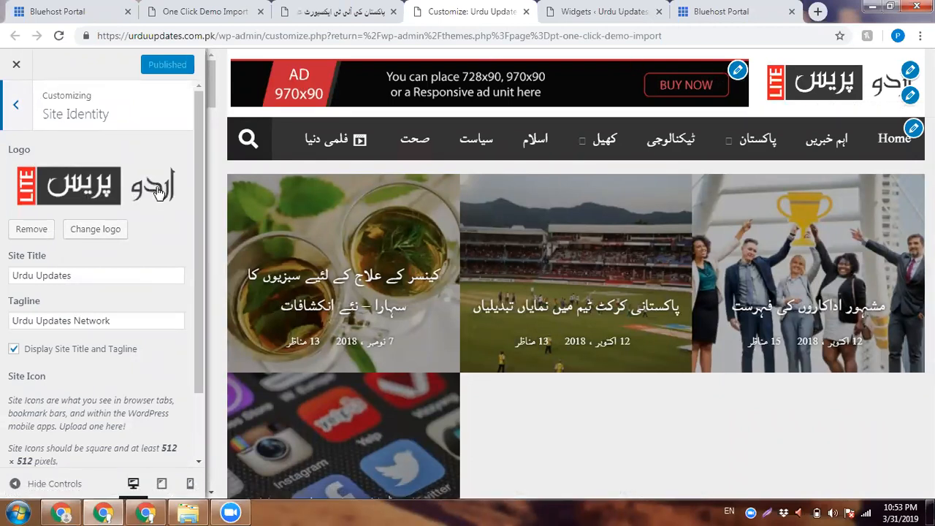
{"action": "scroll", "coordinate": [111, 332], "scroll_direction": "down", "scroll_amount": 2}
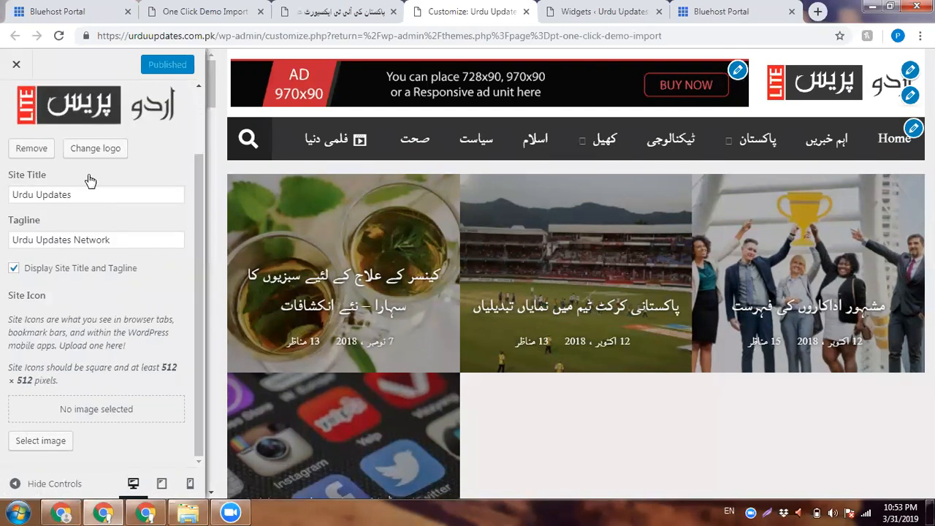
{"action": "scroll", "coordinate": [90, 181], "scroll_direction": "up", "scroll_amount": 3}
{"action": "scroll", "coordinate": [88, 182], "scroll_direction": "down", "scroll_amount": 3}
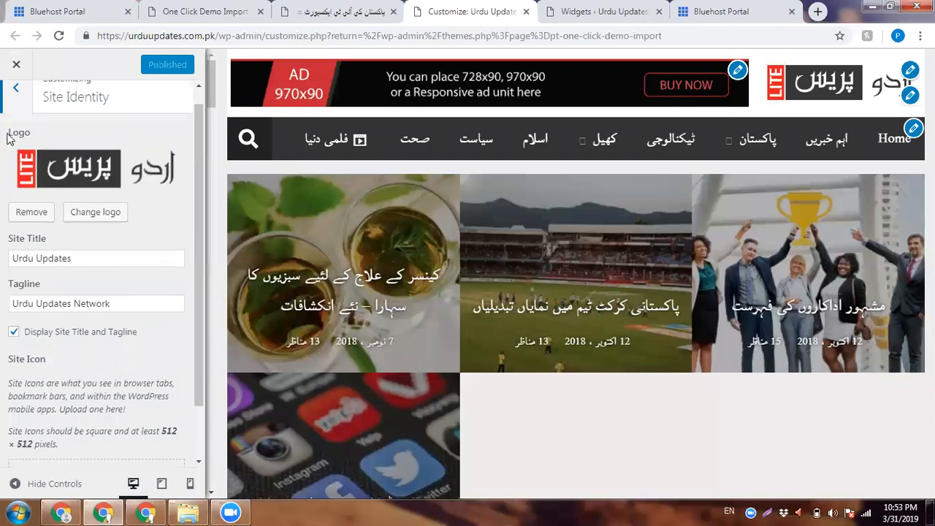
{"action": "scroll", "coordinate": [12, 146], "scroll_direction": "up", "scroll_amount": 3}
{"action": "left_click", "coordinate": [11, 115]}
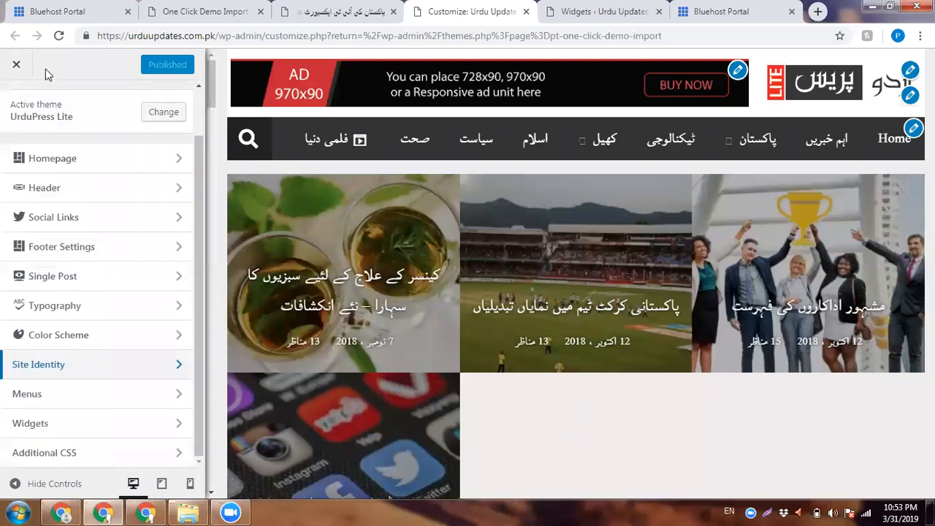
Step: Load the live Urdu Updates site in place of the One Click Demo Import page
{"action": "left_click", "coordinate": [337, 10]}
{"action": "left_click", "coordinate": [149, 13]}
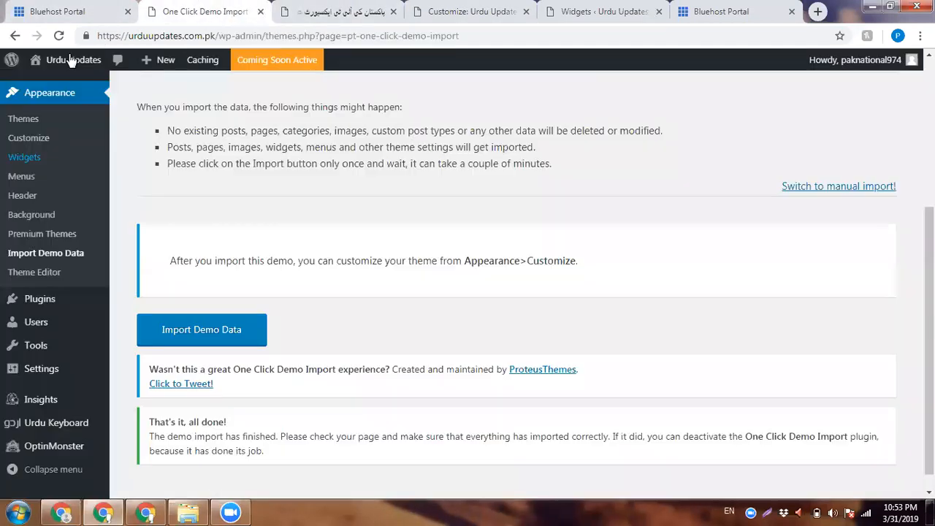
{"action": "mouse_move", "coordinate": [70, 61]}
{"action": "right_click", "coordinate": [75, 86]}
{"action": "left_click", "coordinate": [76, 86]}
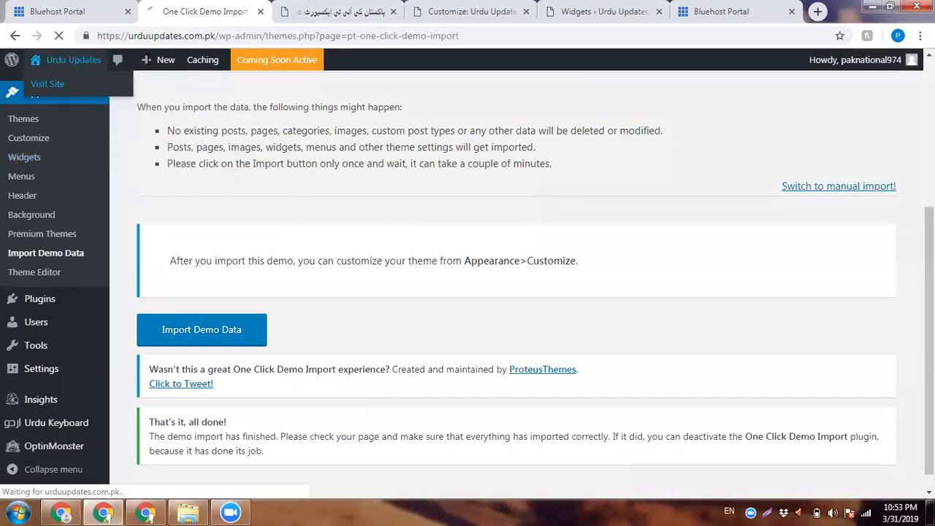
Step: Close the browser tabs for the news post, the Customizer, Widgets and the second Bluehost Portal
{"action": "left_click", "coordinate": [325, 7]}
{"action": "left_click", "coordinate": [395, 12]}
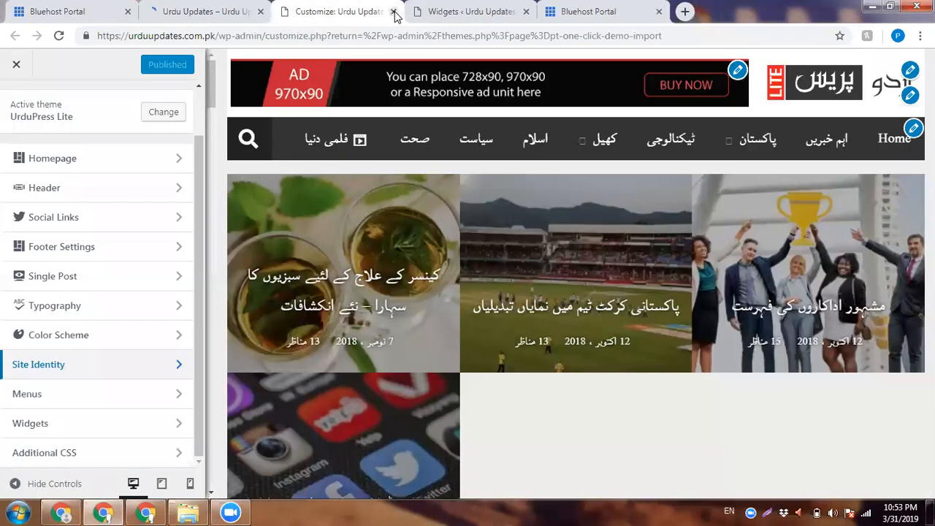
{"action": "left_click", "coordinate": [394, 12]}
{"action": "left_click", "coordinate": [395, 12]}
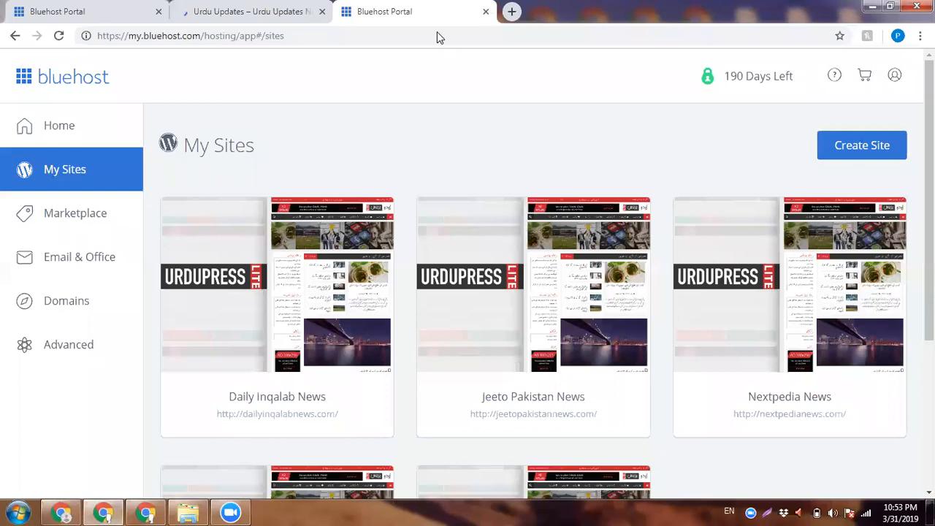
{"action": "left_click", "coordinate": [485, 12]}
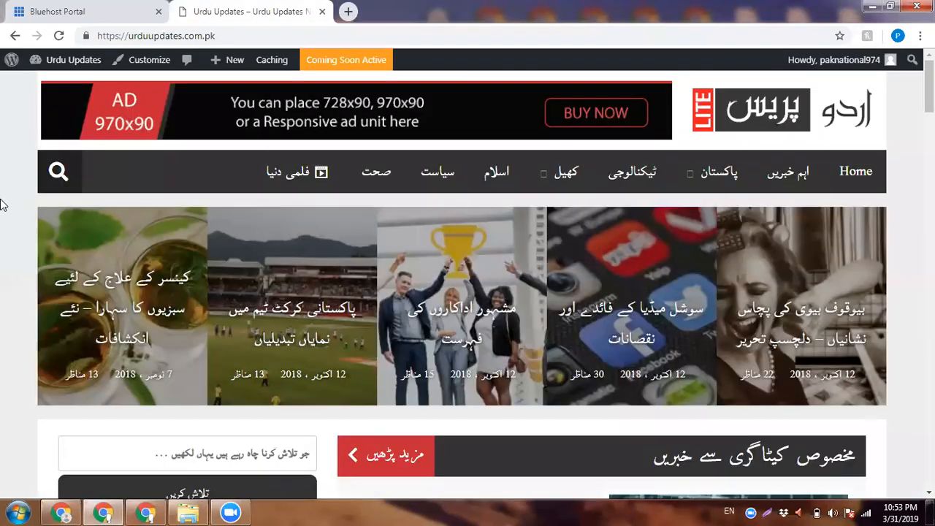
Step: Look over the live homepage and open the site's WordPress Dashboard in a new tab
{"action": "scroll", "coordinate": [2, 205], "scroll_direction": "down", "scroll_amount": 4}
{"action": "scroll", "coordinate": [2, 205], "scroll_direction": "down", "scroll_amount": 10}
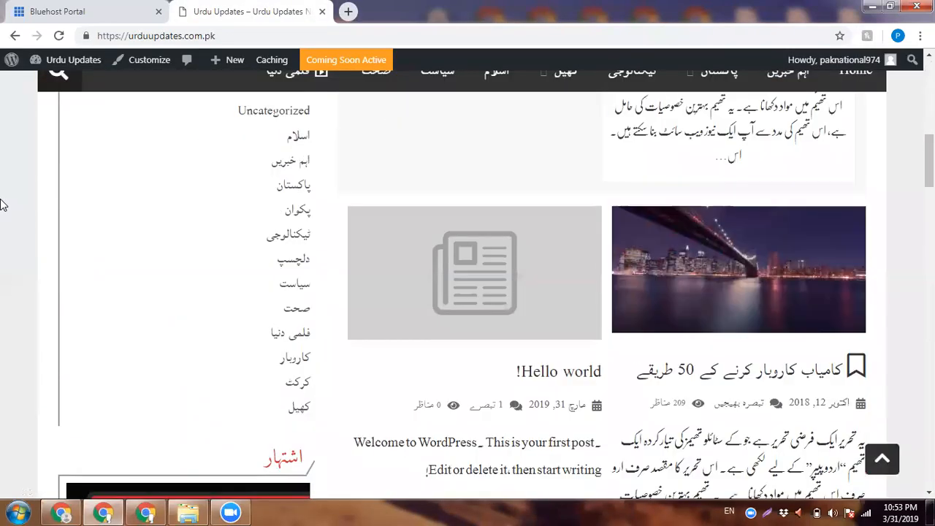
{"action": "scroll", "coordinate": [2, 205], "scroll_direction": "up", "scroll_amount": 15}
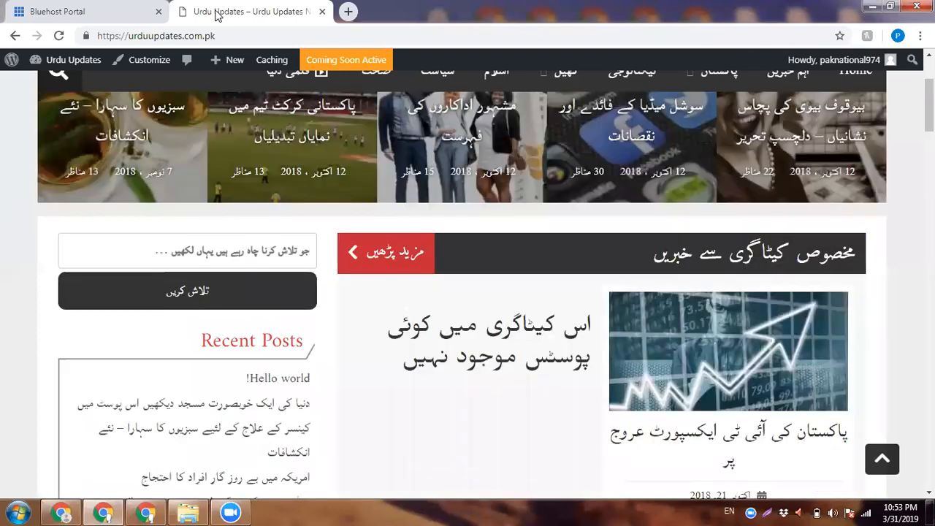
{"action": "mouse_move", "coordinate": [36, 64]}
{"action": "right_click", "coordinate": [47, 85]}
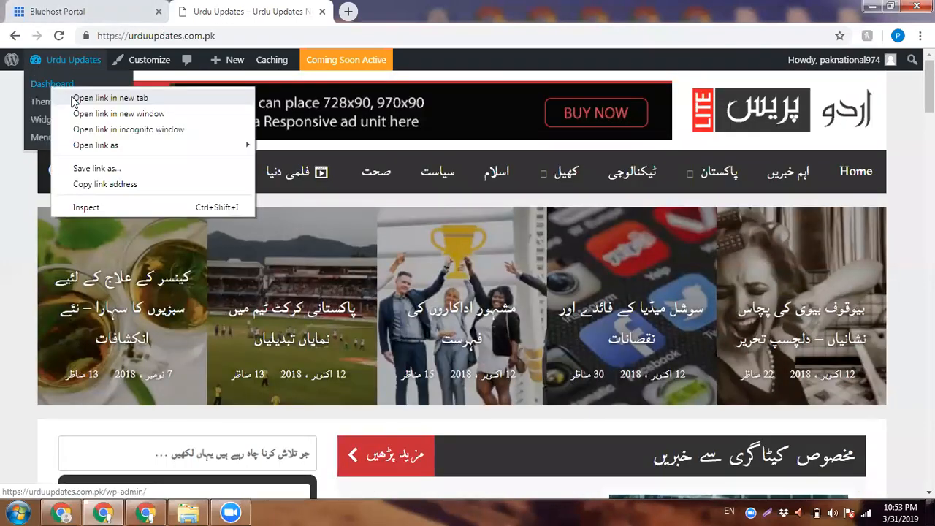
{"action": "left_click", "coordinate": [80, 97]}
{"action": "scroll", "coordinate": [2, 151], "scroll_direction": "down", "scroll_amount": 3}
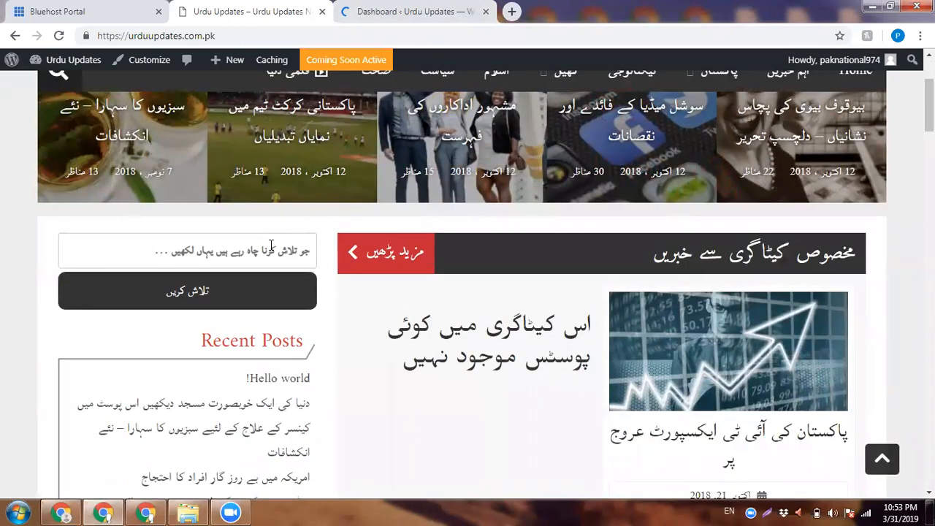
{"action": "left_click", "coordinate": [270, 245]}
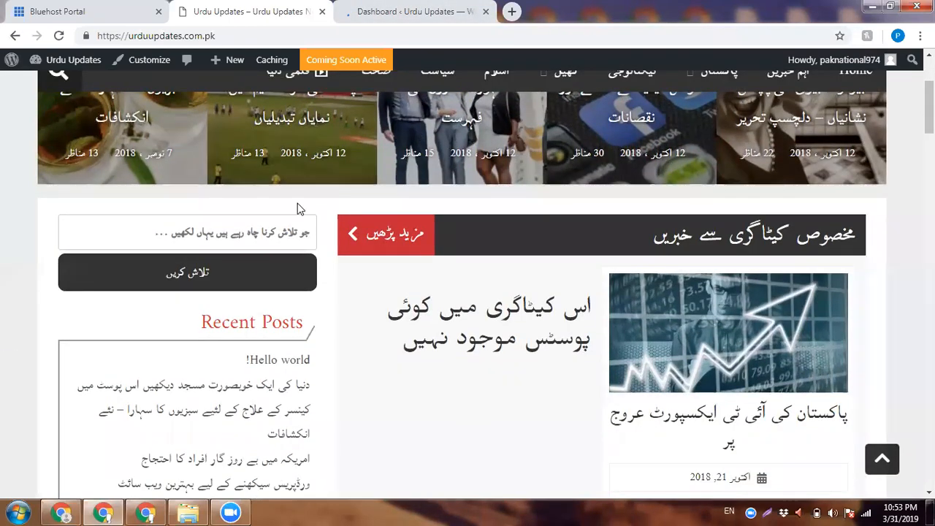
{"action": "left_click", "coordinate": [435, 6]}
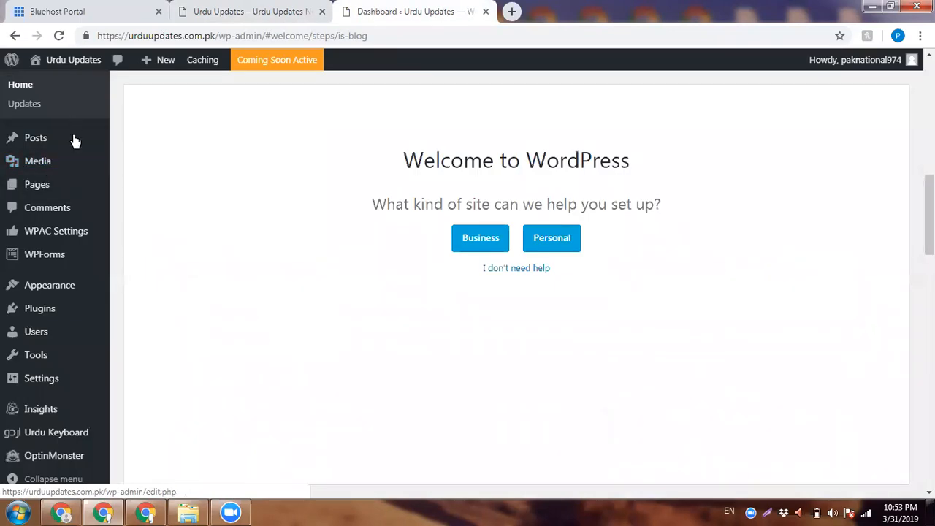
Step: Open the All Posts and All Pages lists in separate new tabs
{"action": "mouse_move", "coordinate": [73, 141]}
{"action": "right_click", "coordinate": [137, 140]}
{"action": "left_click", "coordinate": [155, 150]}
{"action": "mouse_move", "coordinate": [65, 186]}
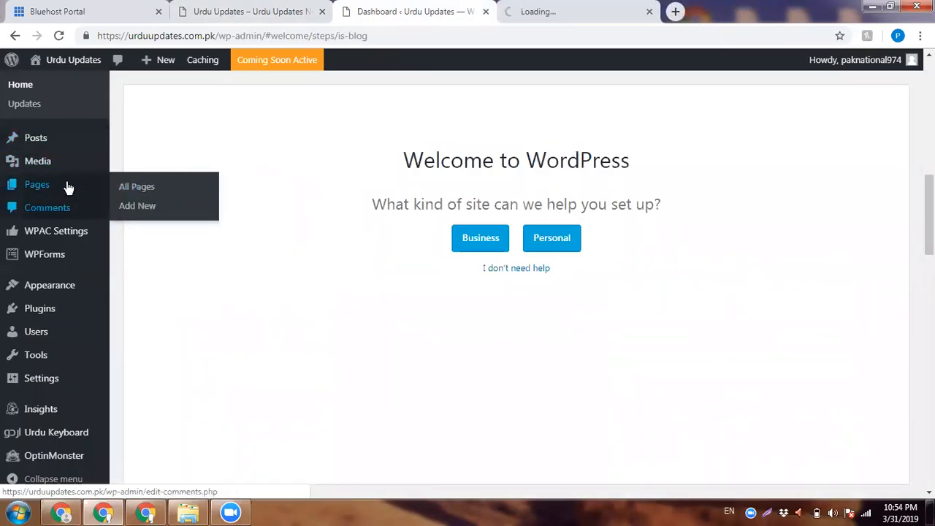
{"action": "right_click", "coordinate": [151, 193]}
{"action": "left_click", "coordinate": [167, 200]}
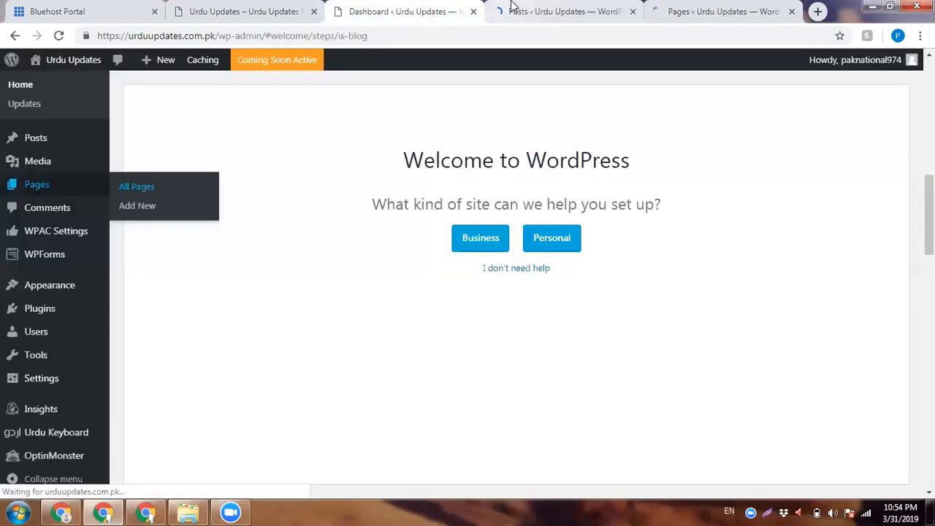
Step: Move the "Hello world!" post to the Trash with a bulk action
{"action": "left_click", "coordinate": [525, 11]}
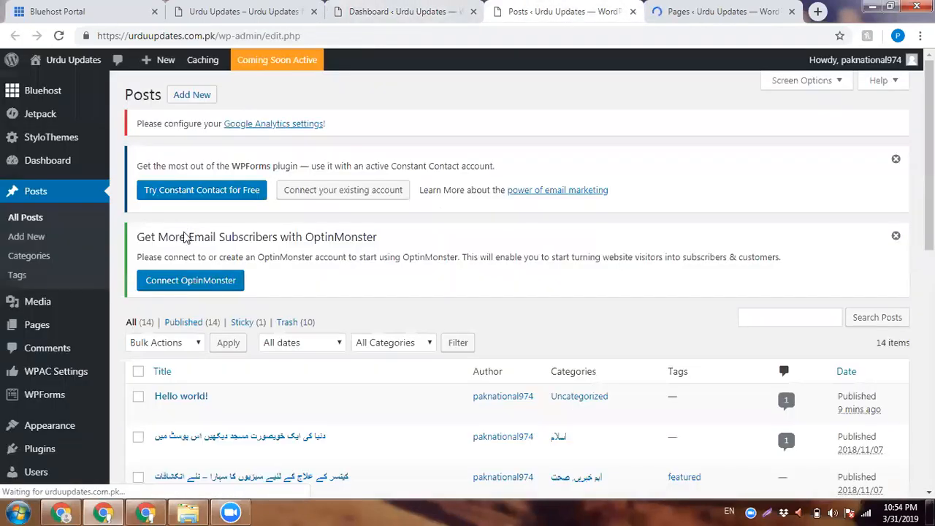
{"action": "scroll", "coordinate": [153, 342], "scroll_direction": "down", "scroll_amount": 2}
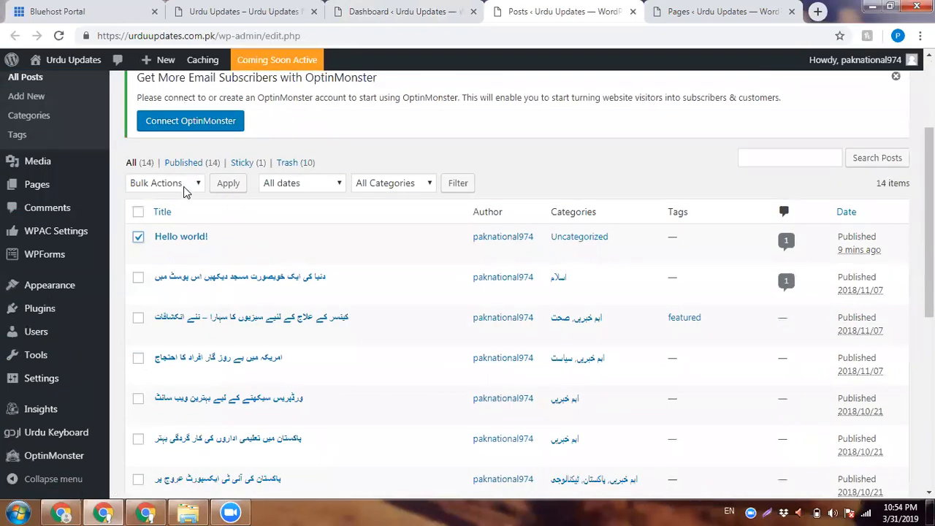
{"action": "left_click", "coordinate": [184, 184]}
{"action": "left_click", "coordinate": [160, 227]}
{"action": "left_click", "coordinate": [234, 187]}
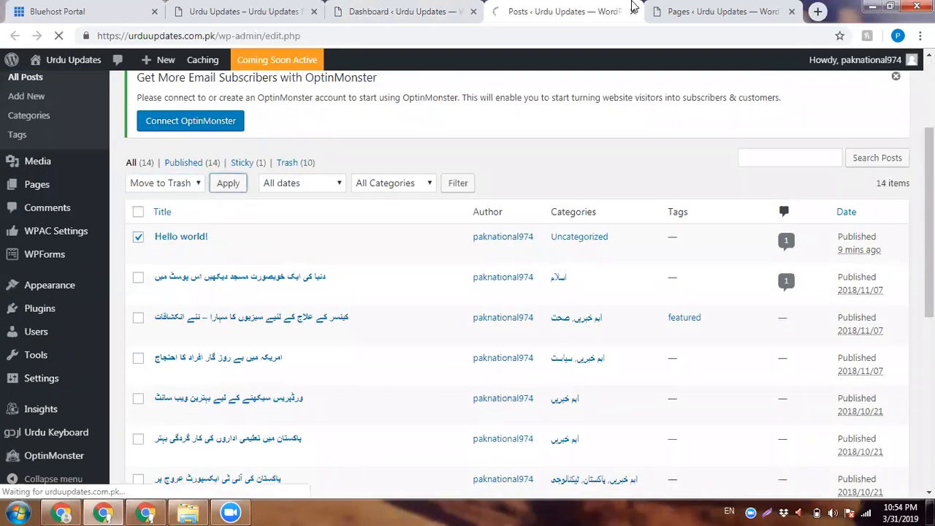
Step: Move the draft Privacy Policy page and the Sample Page to the Trash with a bulk action
{"action": "left_click", "coordinate": [665, 10]}
{"action": "scroll", "coordinate": [130, 235], "scroll_direction": "down", "scroll_amount": 2}
{"action": "left_click", "coordinate": [138, 240]}
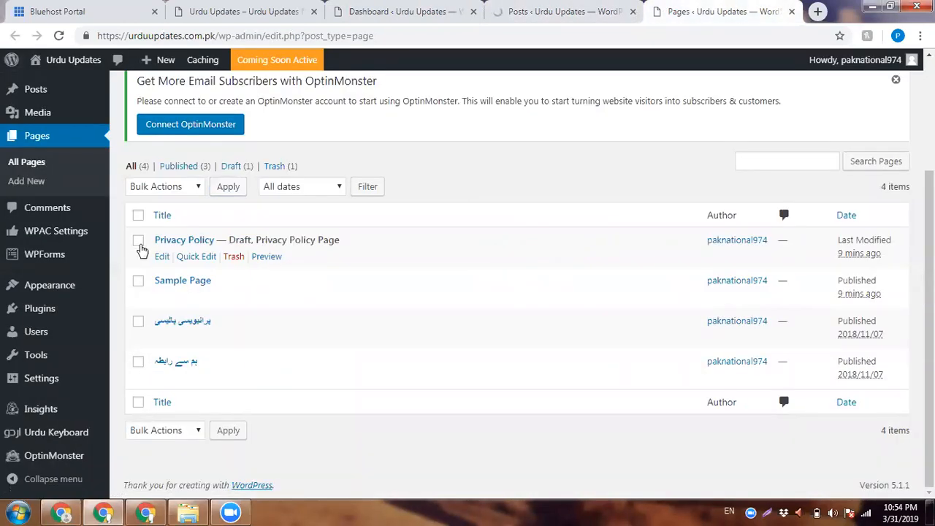
{"action": "left_click", "coordinate": [139, 284]}
{"action": "left_click", "coordinate": [172, 190]}
{"action": "left_click", "coordinate": [173, 230]}
{"action": "left_click", "coordinate": [232, 187]}
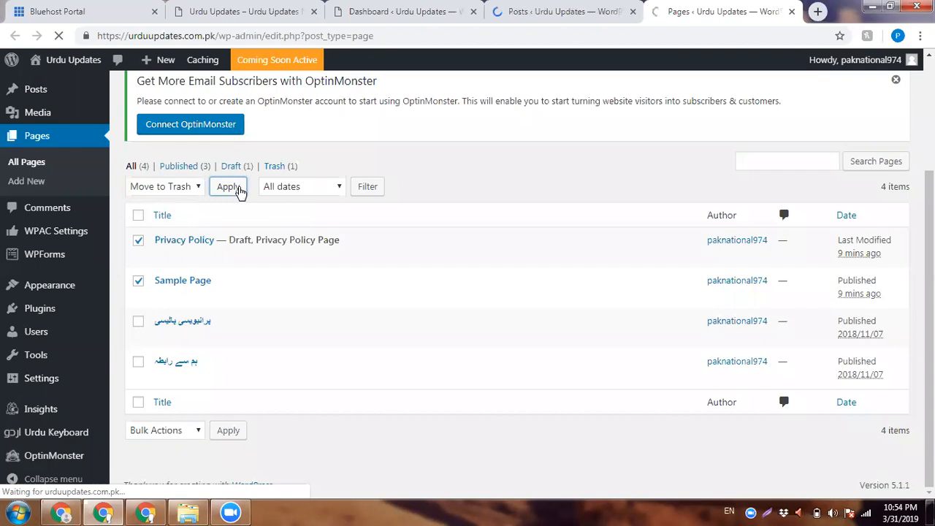
Step: Open the live site in a new tab from the Posts list and switch to it
{"action": "left_click", "coordinate": [531, 11]}
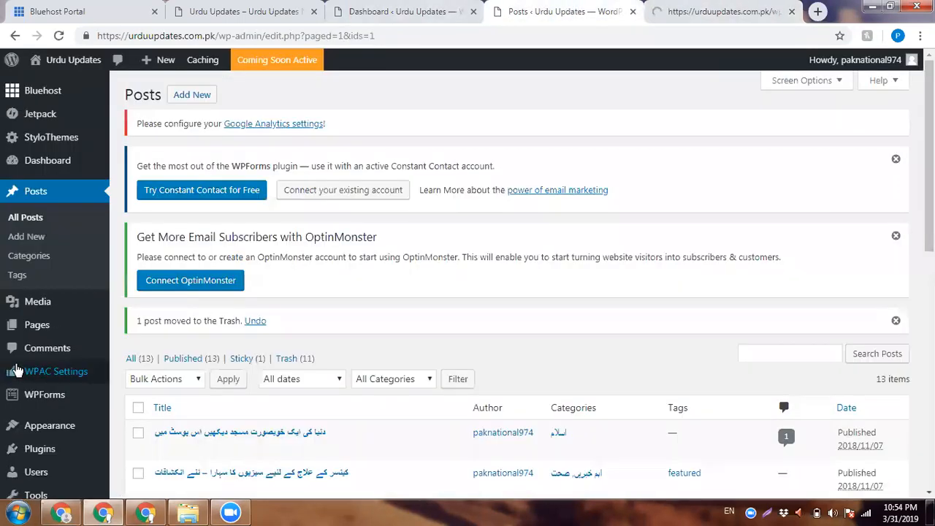
{"action": "mouse_move", "coordinate": [65, 167]}
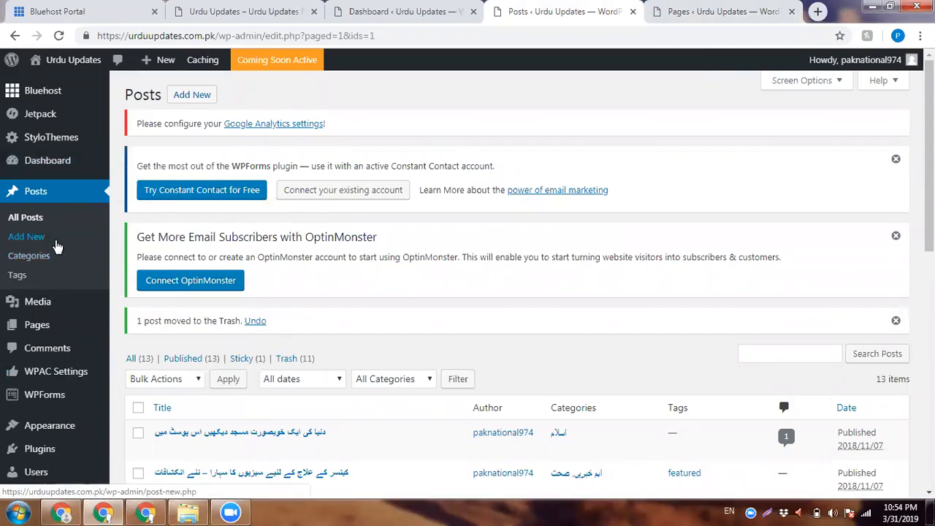
{"action": "right_click", "coordinate": [82, 91]}
{"action": "left_click", "coordinate": [110, 97]}
{"action": "left_click", "coordinate": [610, 6]}
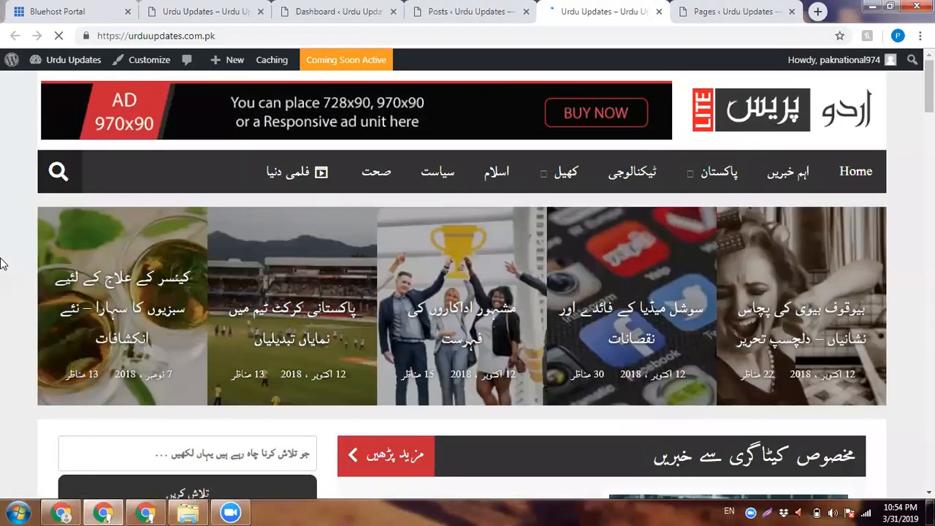
Step: Examine the live homepage from header to footer, including its post grid, sidebar and footer links
{"action": "scroll", "coordinate": [3, 264], "scroll_direction": "down", "scroll_amount": 3}
{"action": "scroll", "coordinate": [2, 263], "scroll_direction": "down", "scroll_amount": 6}
{"action": "scroll", "coordinate": [2, 264], "scroll_direction": "down", "scroll_amount": 10}
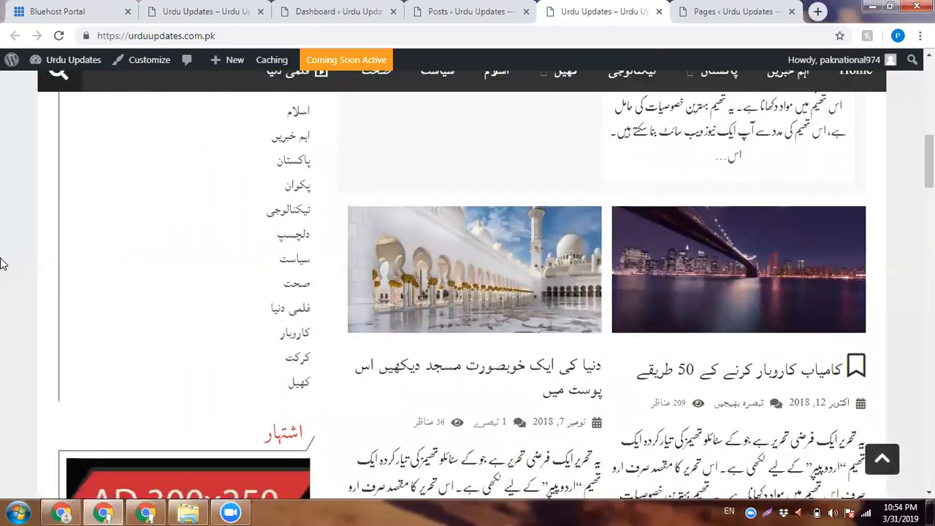
{"action": "scroll", "coordinate": [2, 264], "scroll_direction": "down", "scroll_amount": 10}
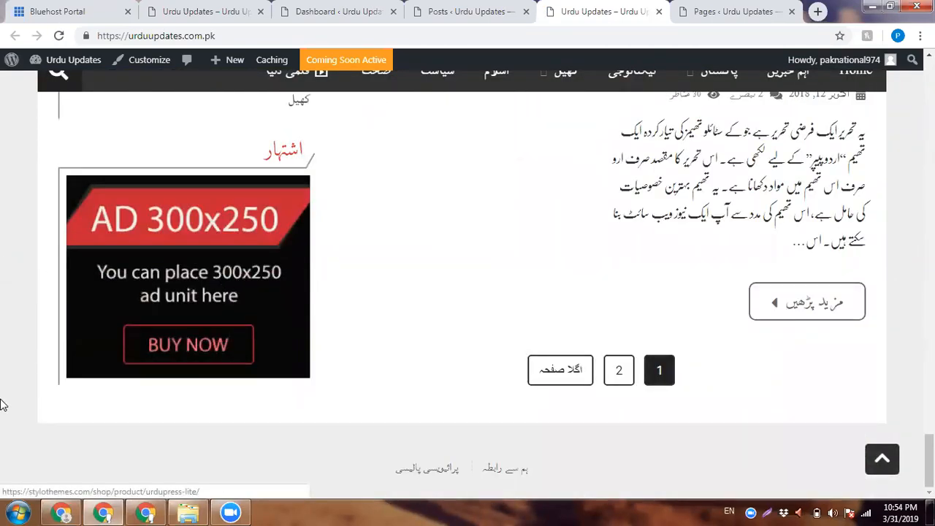
{"action": "scroll", "coordinate": [2, 405], "scroll_direction": "up", "scroll_amount": 20}
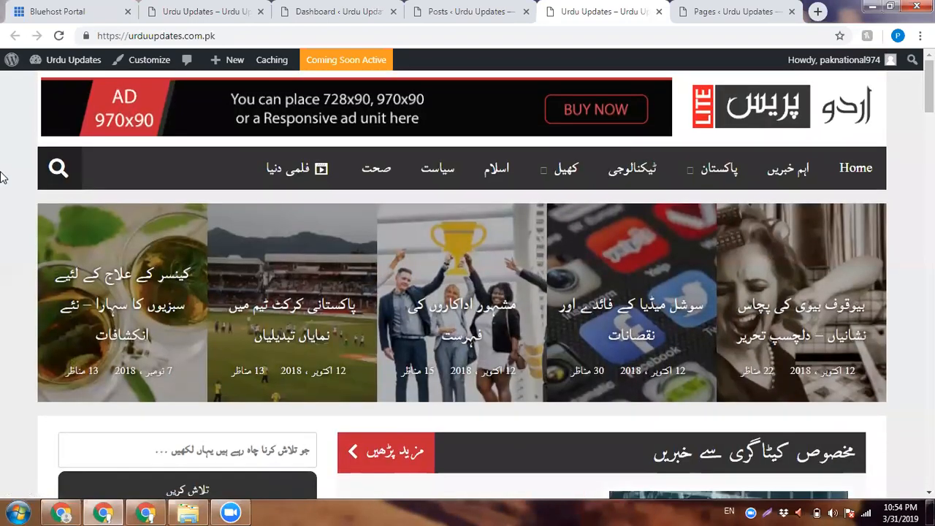
{"action": "scroll", "coordinate": [2, 177], "scroll_direction": "down", "scroll_amount": 5}
{"action": "scroll", "coordinate": [2, 177], "scroll_direction": "down", "scroll_amount": 4}
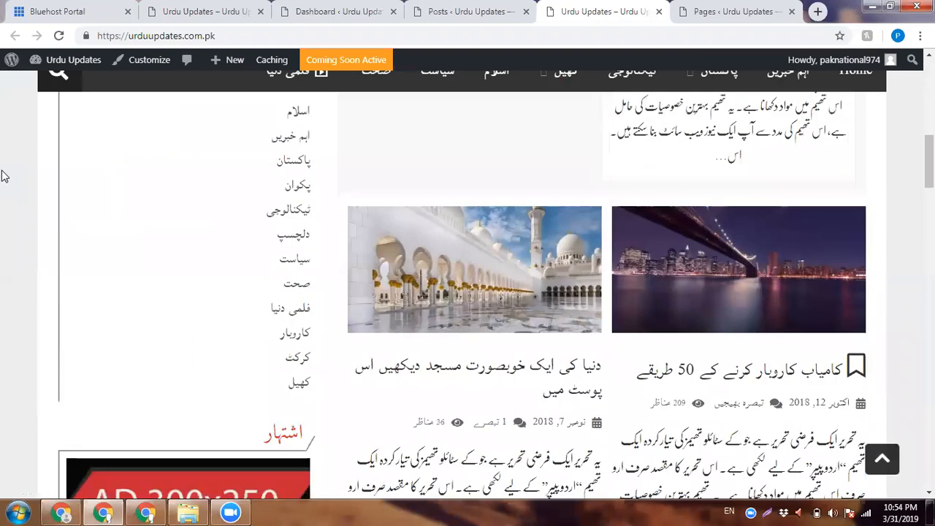
{"action": "scroll", "coordinate": [452, 160], "scroll_direction": "up", "scroll_amount": 9}
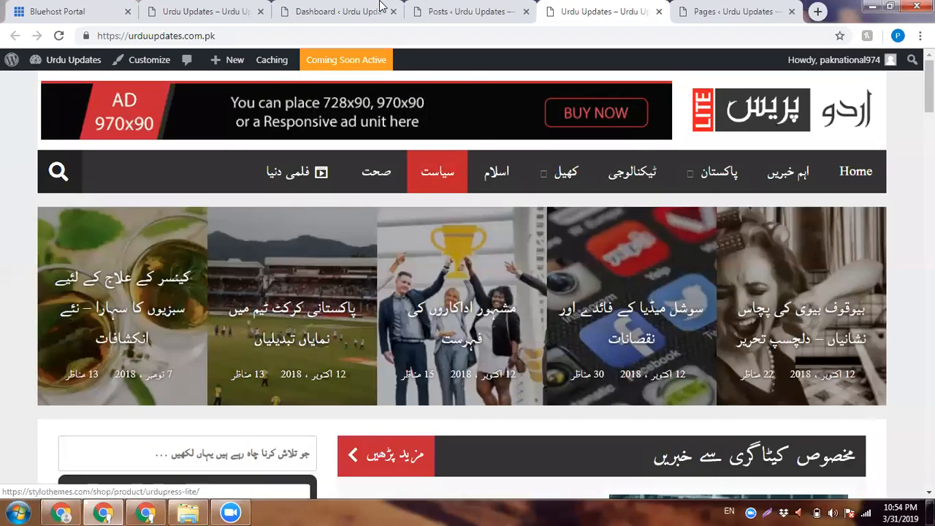
Step: Copy the live homepage's web address from its tab
{"action": "left_click", "coordinate": [431, 9]}
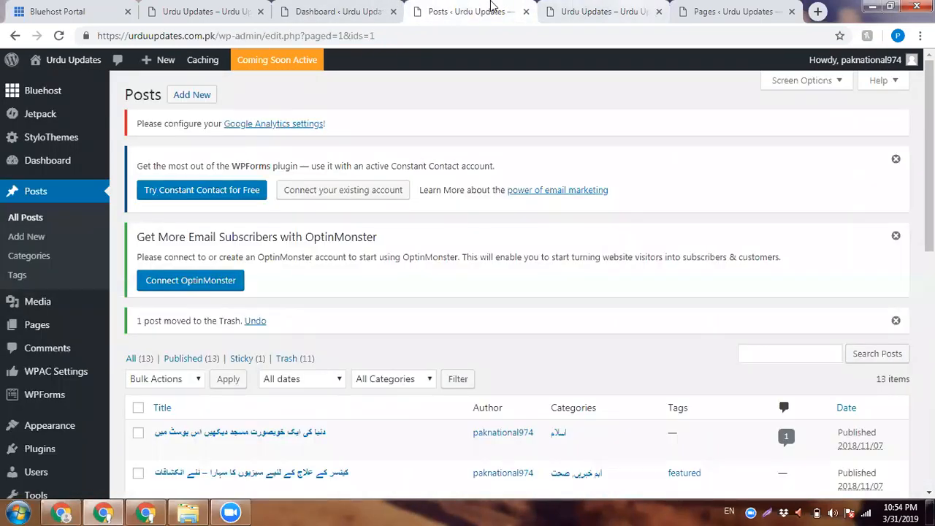
{"action": "left_click", "coordinate": [636, 7]}
{"action": "left_click", "coordinate": [93, 35]}
{"action": "right_click", "coordinate": [157, 42]}
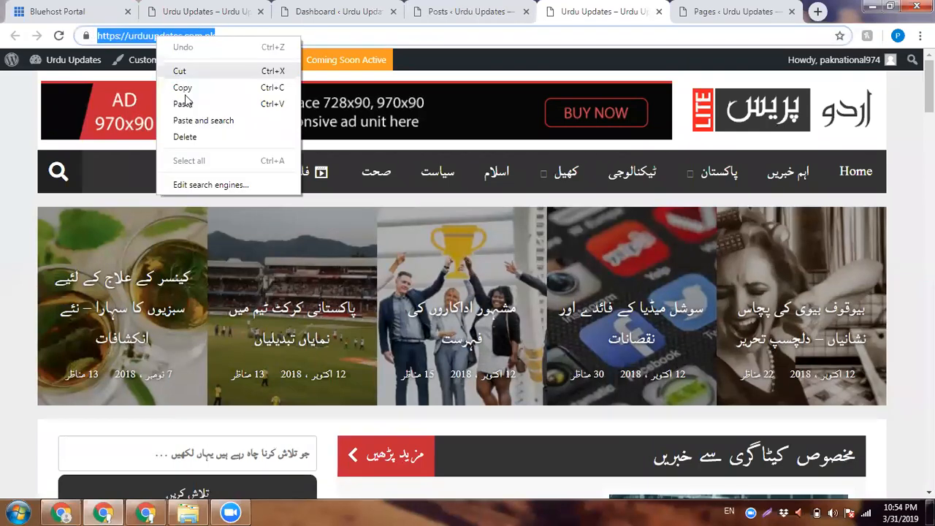
{"action": "left_click", "coordinate": [186, 86]}
{"action": "left_click", "coordinate": [471, 11]}
Step: Open the contact page "ہم سے رابطہ" from the Pages list in a new tab and copy its web address
{"action": "left_click", "coordinate": [771, 8]}
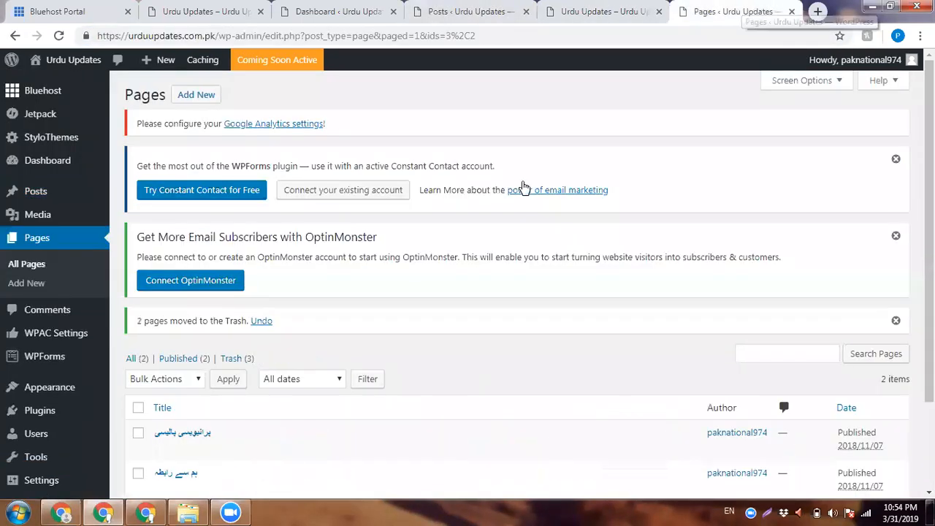
{"action": "scroll", "coordinate": [524, 188], "scroll_direction": "down", "scroll_amount": 3}
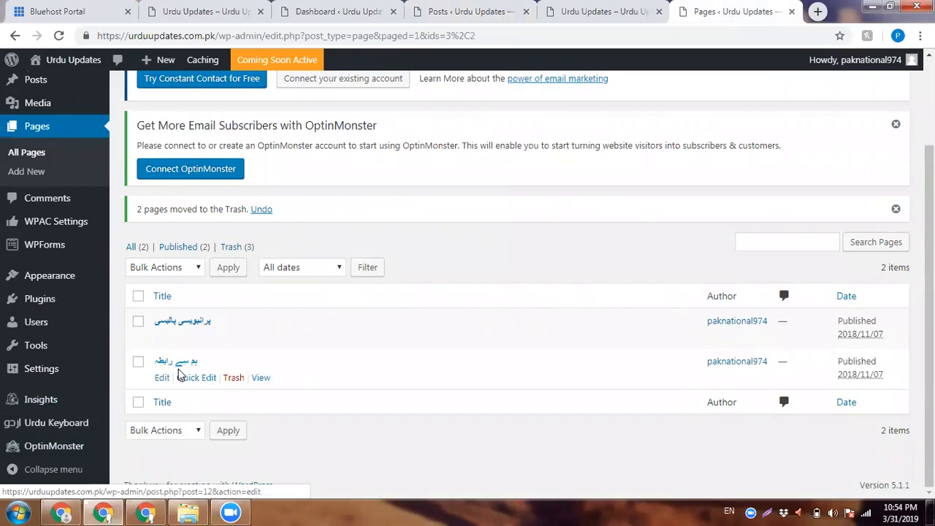
{"action": "right_click", "coordinate": [257, 380]}
{"action": "left_click", "coordinate": [314, 258]}
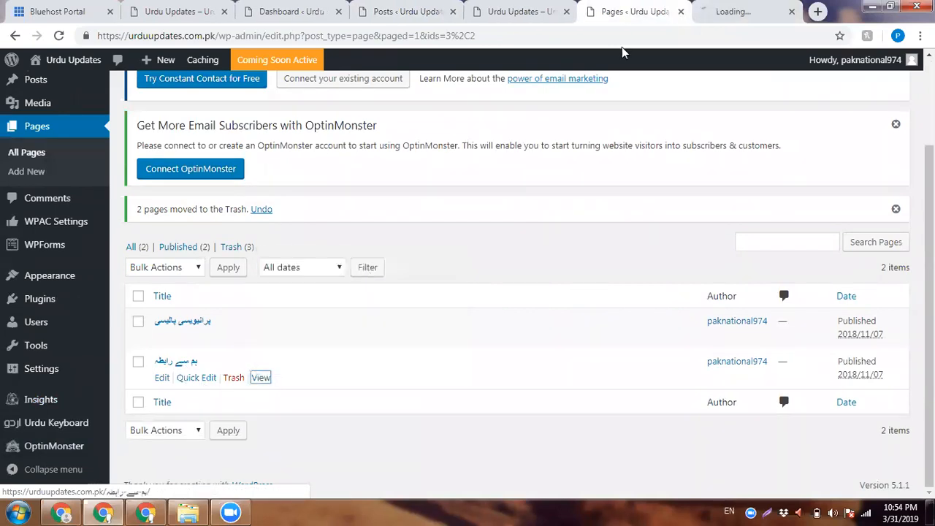
{"action": "left_click", "coordinate": [730, 7]}
{"action": "left_click", "coordinate": [626, 34]}
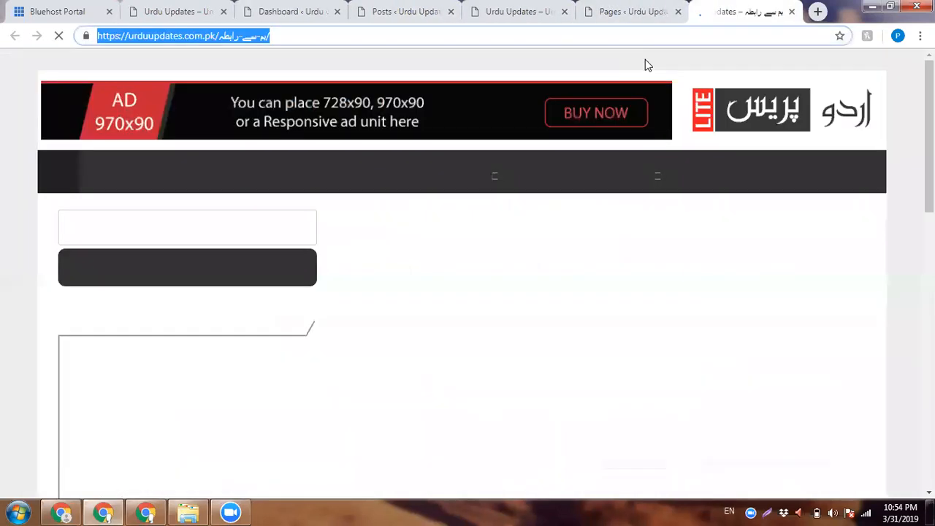
{"action": "right_click", "coordinate": [627, 35]}
{"action": "left_click", "coordinate": [651, 86]}
Step: Open the Widgets admin page in a new tab from the Posts list and switch to it
{"action": "left_click", "coordinate": [491, 9]}
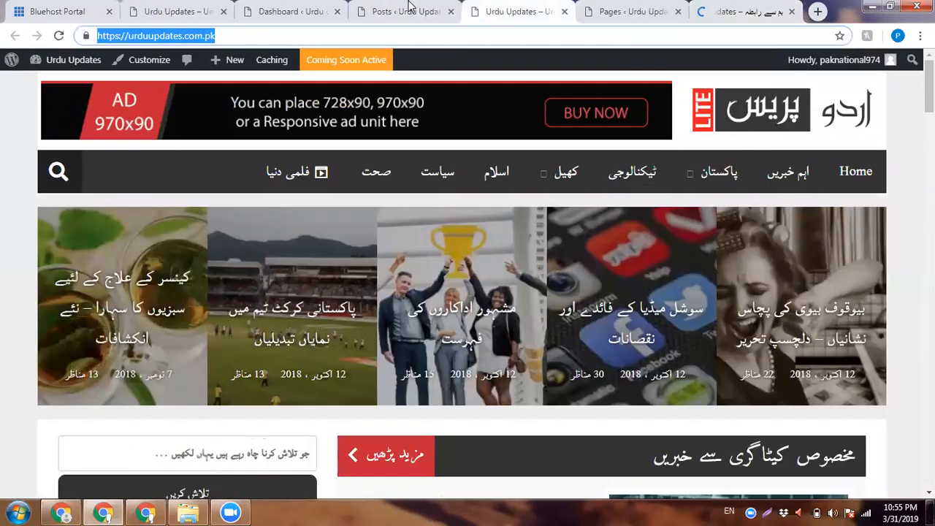
{"action": "left_click", "coordinate": [412, 9]}
{"action": "left_click", "coordinate": [266, 4]}
{"action": "left_click", "coordinate": [422, 6]}
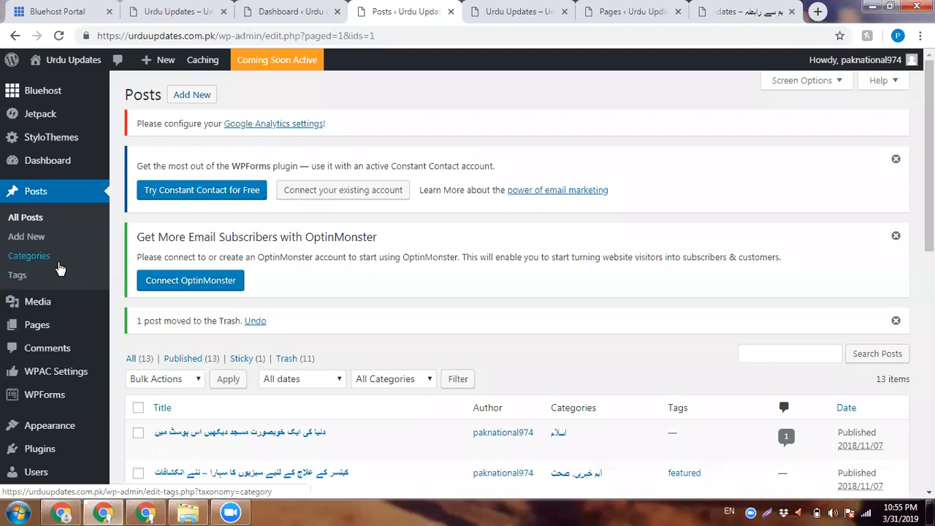
{"action": "scroll", "coordinate": [65, 307], "scroll_direction": "down", "scroll_amount": 2}
{"action": "mouse_move", "coordinate": [73, 308]}
{"action": "mouse_move", "coordinate": [73, 291]}
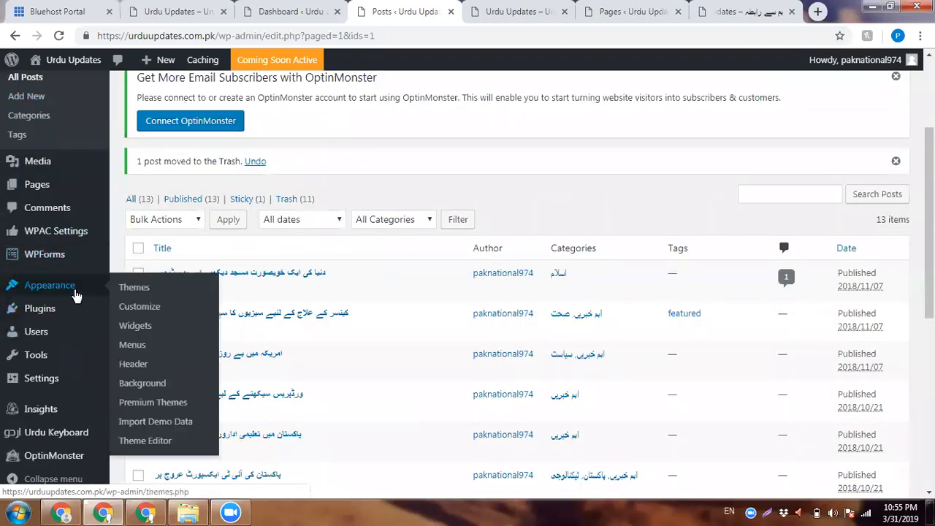
{"action": "middle_click", "coordinate": [133, 327]}
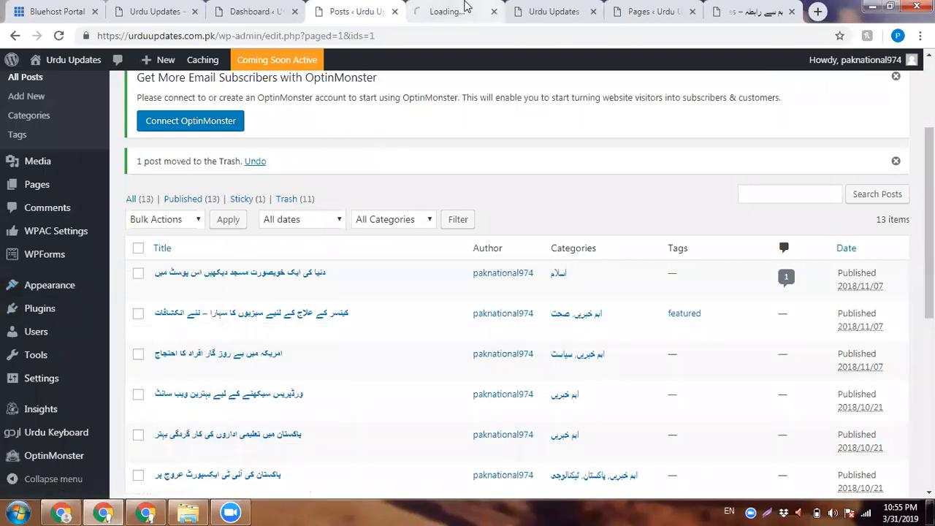
{"action": "left_click", "coordinate": [460, 10]}
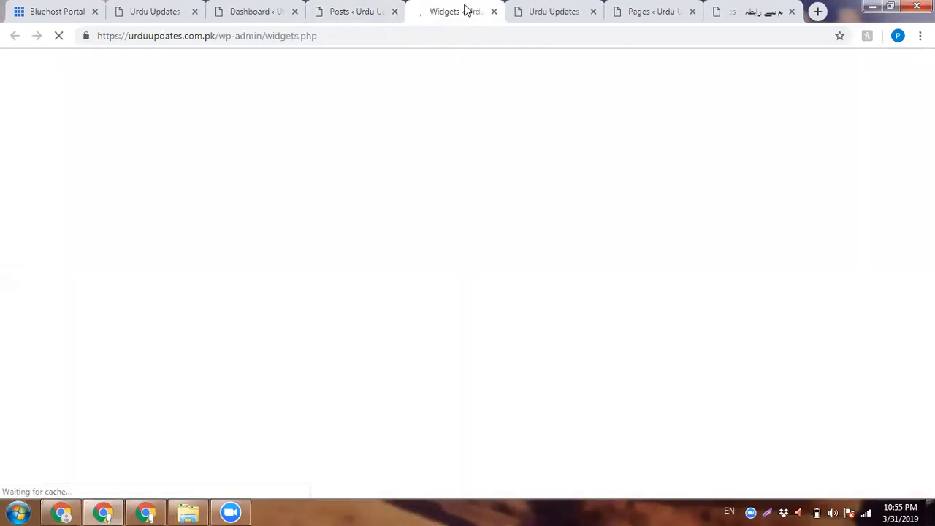
{"action": "scroll", "coordinate": [585, 219], "scroll_direction": "down", "scroll_amount": 3}
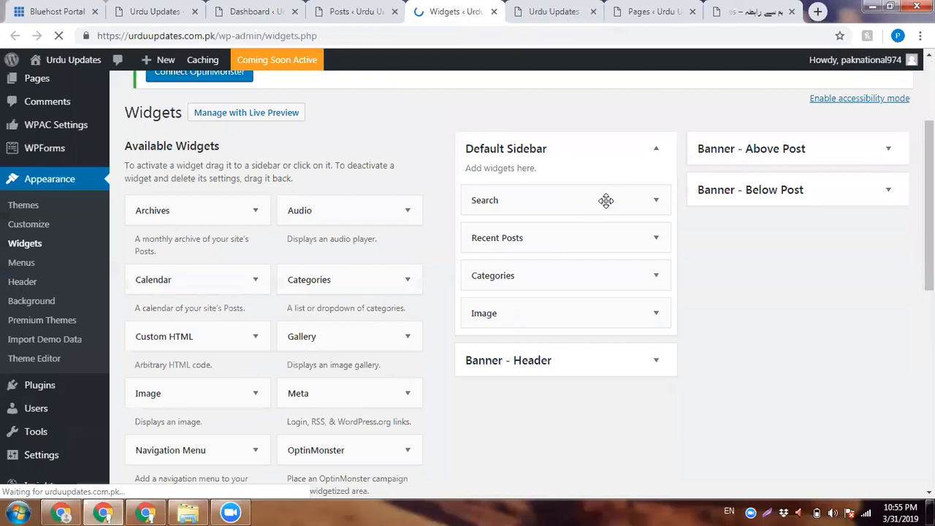
Step: Expand the Default Sidebar's Image widget and view the details of its 300x250 ad image
{"action": "left_click", "coordinate": [636, 339]}
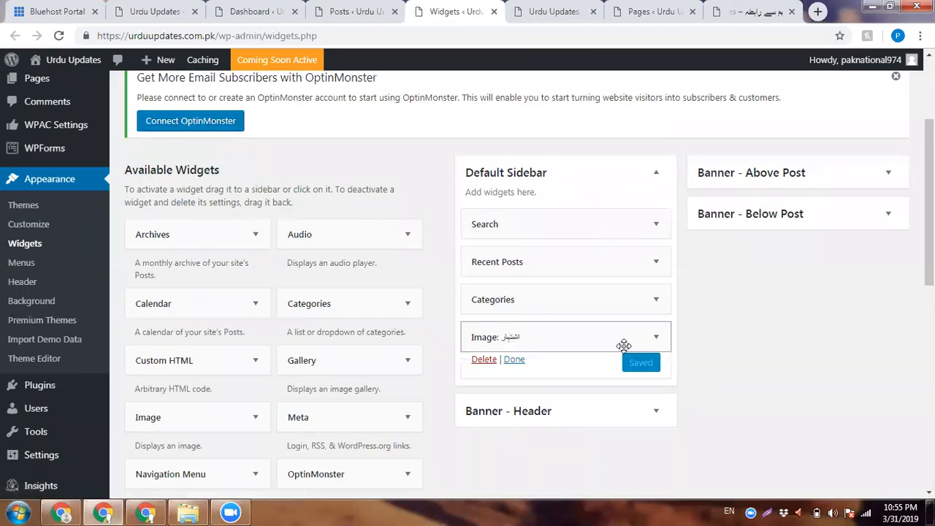
{"action": "scroll", "coordinate": [606, 336], "scroll_direction": "down", "scroll_amount": 2}
{"action": "left_click", "coordinate": [605, 324]}
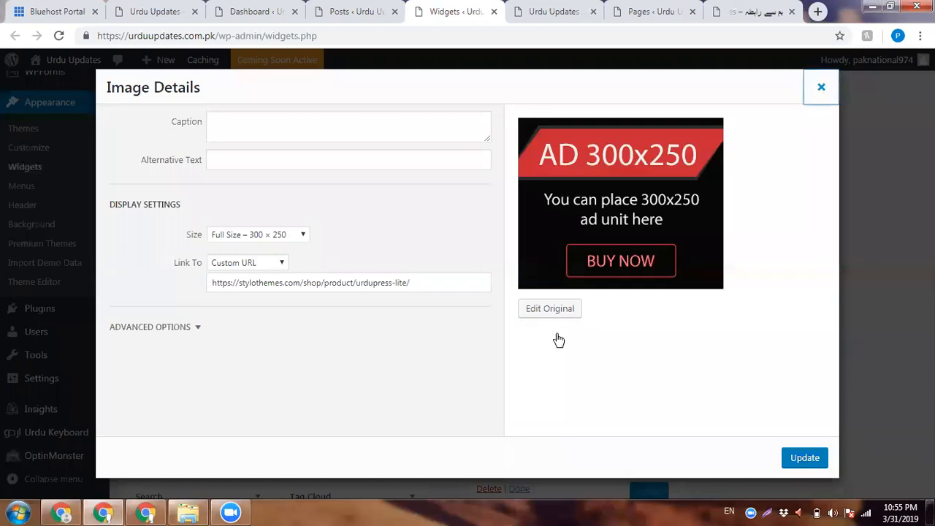
{"action": "key", "text": "Escape"}
Step: Replace the Default Sidebar ad image's link with the copied contact page address, save the widget and collapse it
{"action": "scroll", "coordinate": [585, 323], "scroll_direction": "down", "scroll_amount": 3}
{"action": "left_click", "coordinate": [572, 304]}
{"action": "key", "text": "ctrl+a"}
{"action": "key", "text": "BackSpace"}
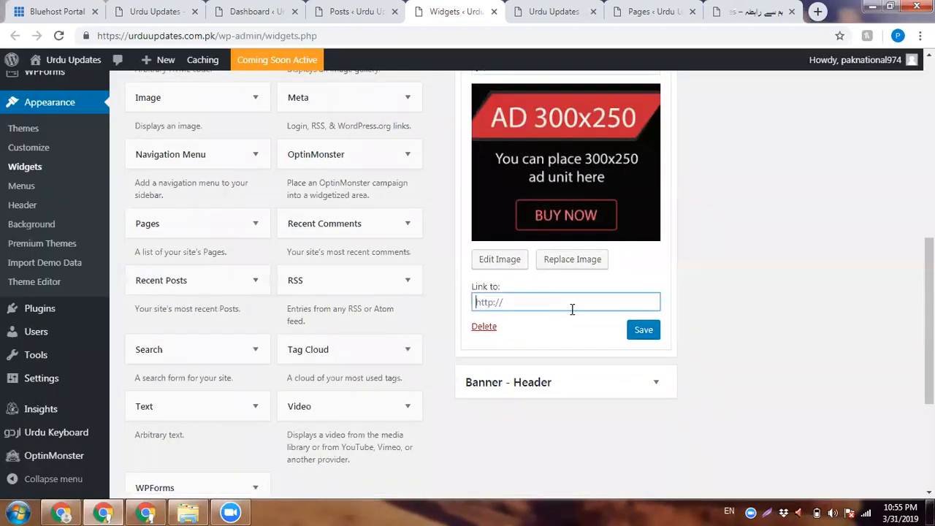
{"action": "key", "text": "ctrl+v"}
{"action": "key", "text": "ctrl+a"}
{"action": "key", "text": "BackSpace"}
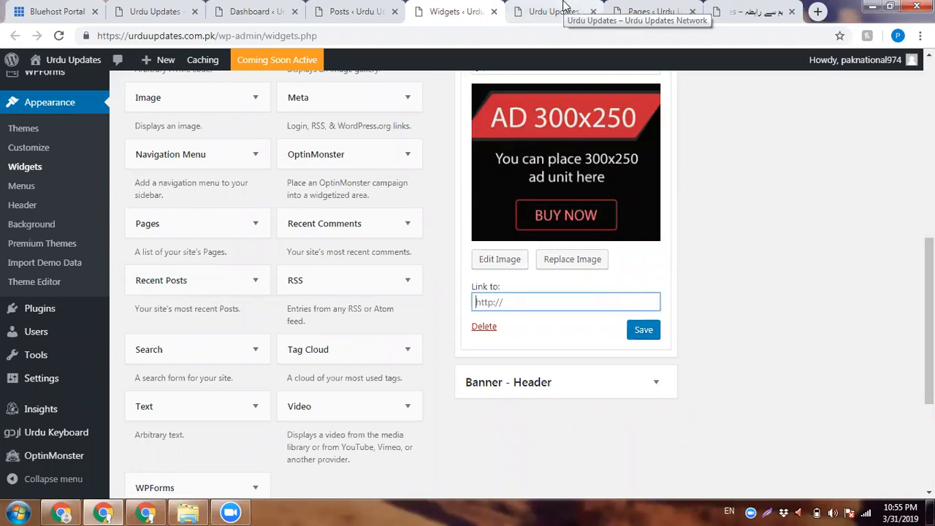
{"action": "key", "text": "ctrl+v"}
{"action": "left_click", "coordinate": [643, 330]}
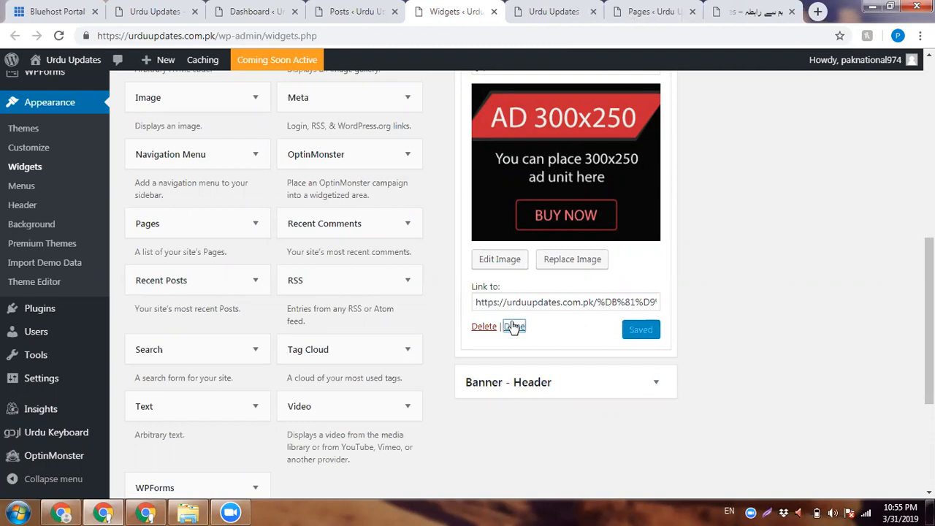
{"action": "left_click", "coordinate": [513, 327]}
Step: Replace the link of the Banner - Header ad image with the copied contact page address, save the widget and collapse it
{"action": "left_click", "coordinate": [572, 328]}
{"action": "left_click", "coordinate": [532, 376]}
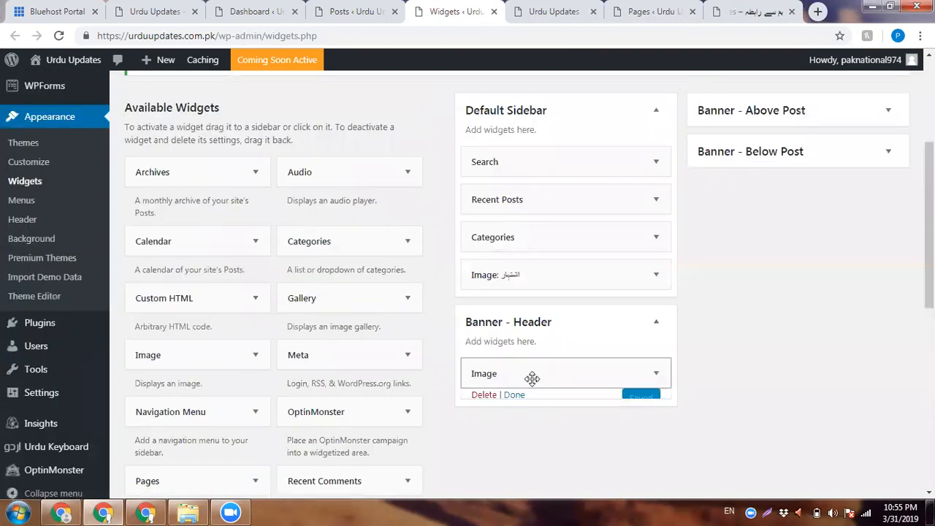
{"action": "scroll", "coordinate": [532, 380], "scroll_direction": "down", "scroll_amount": 2}
{"action": "left_click", "coordinate": [547, 355]}
{"action": "key", "text": "ctrl+a"}
{"action": "key", "text": "BackSpace"}
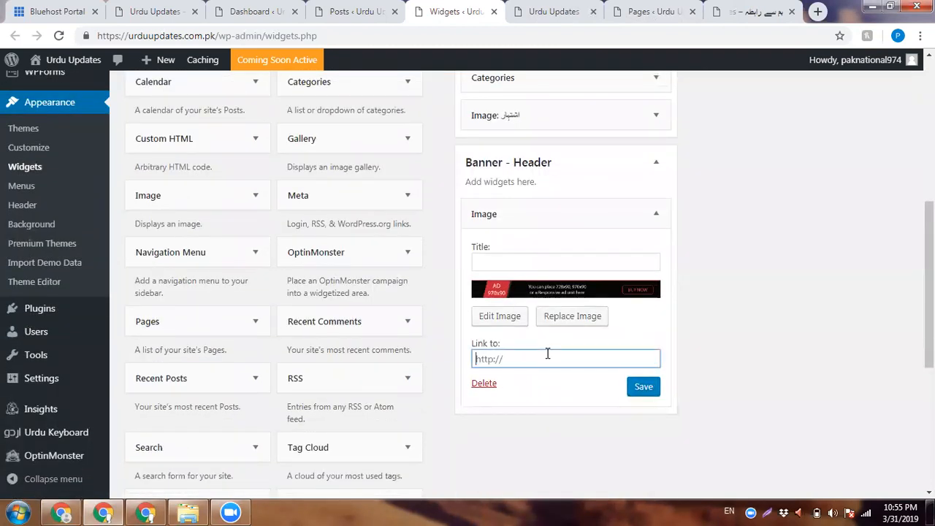
{"action": "key", "text": "ctrl+v"}
{"action": "left_click", "coordinate": [643, 388]}
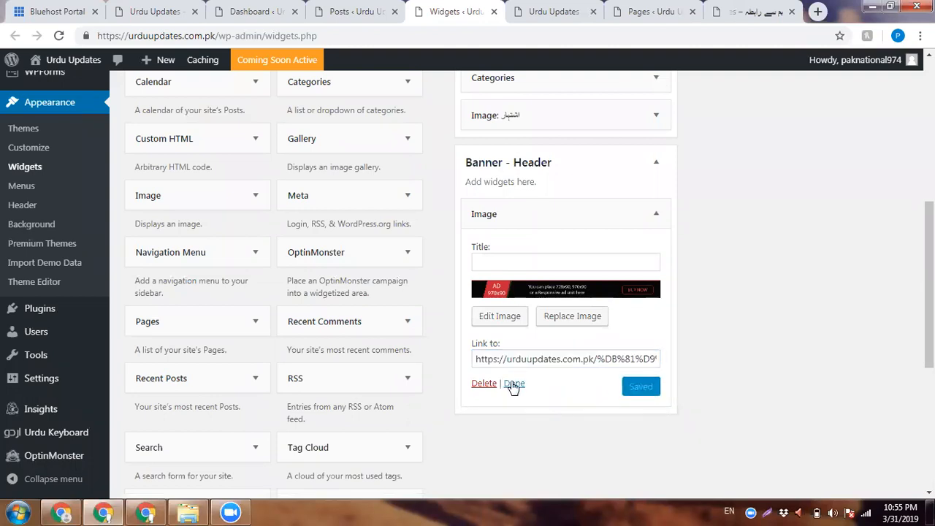
{"action": "left_click", "coordinate": [514, 385]}
Step: Replace the link of the Banner - Above Post ad image with the copied contact page address, save the widget and collapse it
{"action": "scroll", "coordinate": [684, 314], "scroll_direction": "up", "scroll_amount": 3}
{"action": "left_click", "coordinate": [723, 167]}
{"action": "triple_click", "coordinate": [749, 306]}
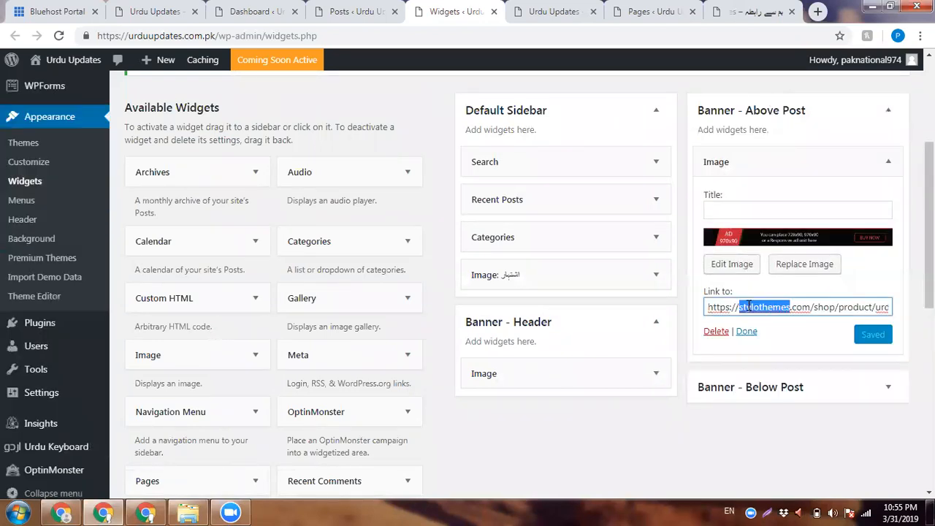
{"action": "key", "text": "BackSpace"}
{"action": "key", "text": "ctrl+v"}
{"action": "left_click", "coordinate": [879, 338]}
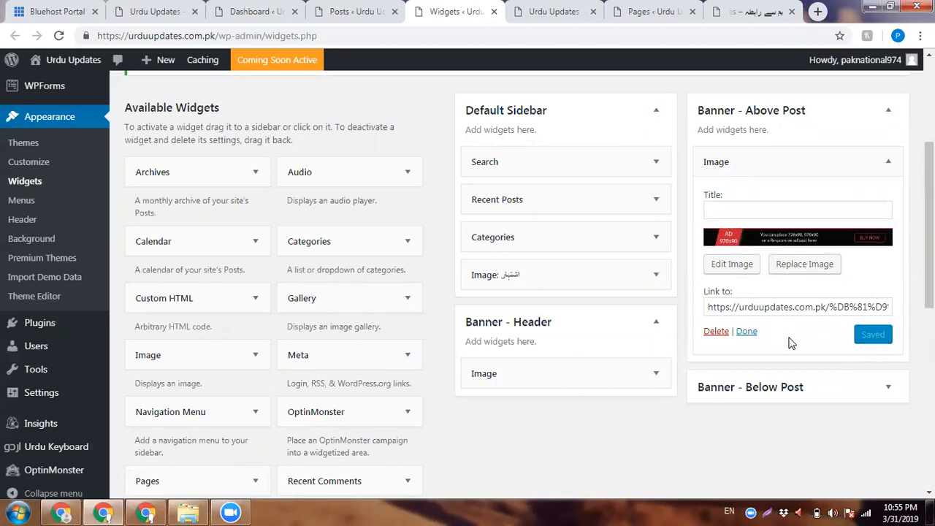
{"action": "left_click", "coordinate": [747, 332]}
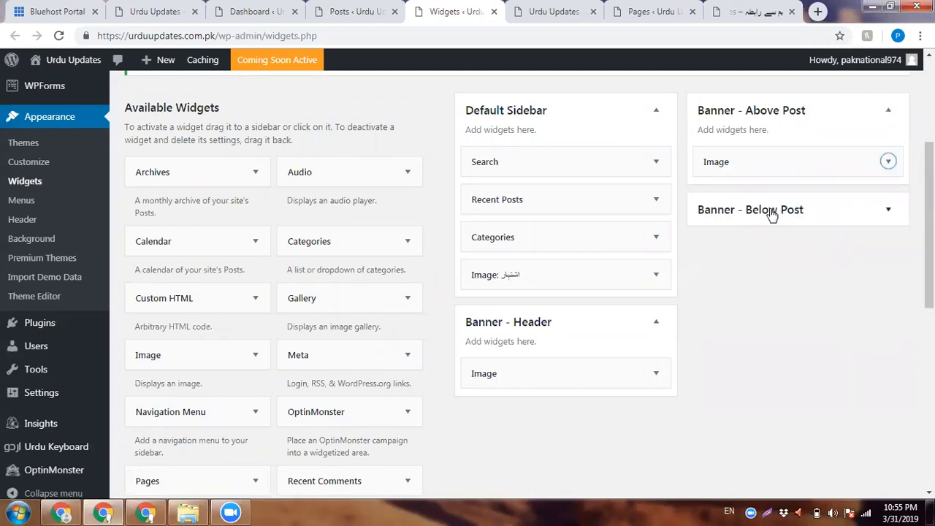
Step: Replace the link of the Banner - Below Post ad image with the copied contact page address, save the widget and collapse it
{"action": "left_click", "coordinate": [739, 270]}
{"action": "left_click", "coordinate": [798, 409]}
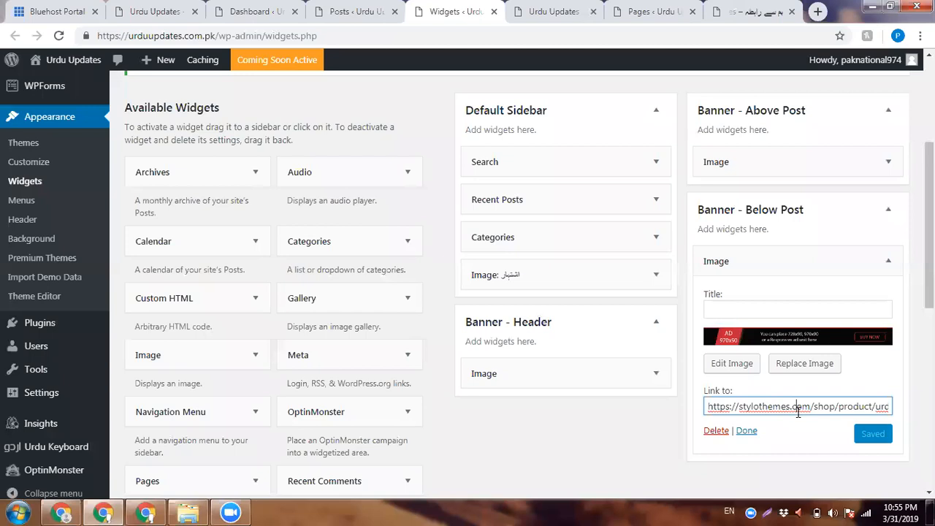
{"action": "key", "text": "ctrl+a"}
{"action": "key", "text": "BackSpace"}
{"action": "key", "text": "ctrl+v"}
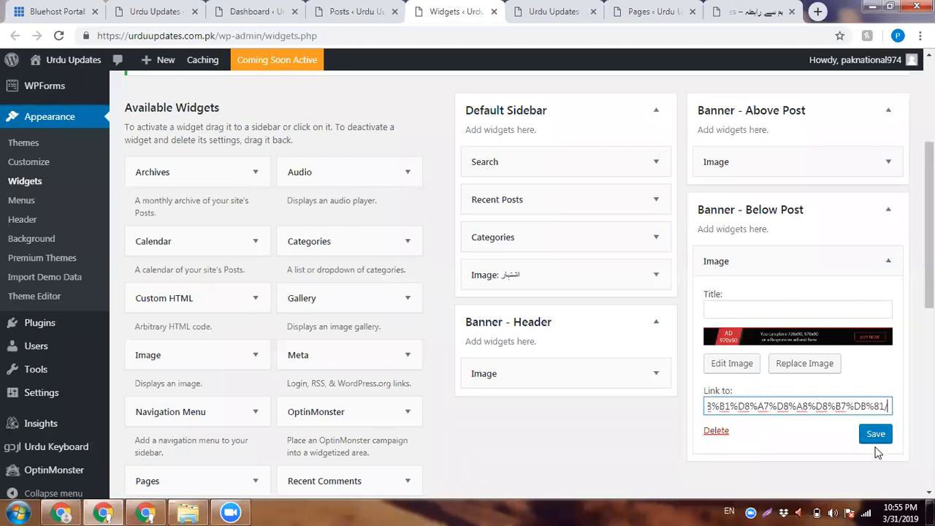
{"action": "left_click", "coordinate": [876, 434]}
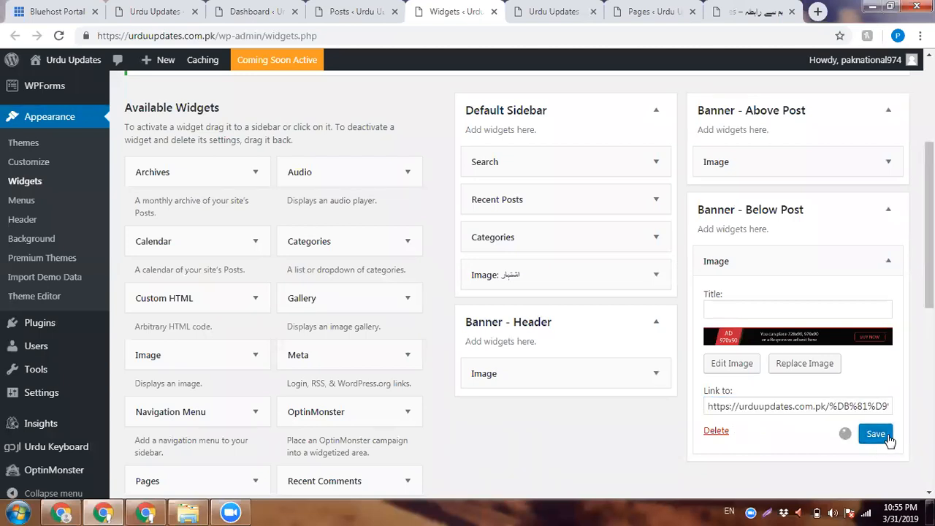
{"action": "left_click", "coordinate": [750, 432]}
{"action": "scroll", "coordinate": [765, 368], "scroll_direction": "down", "scroll_amount": 7}
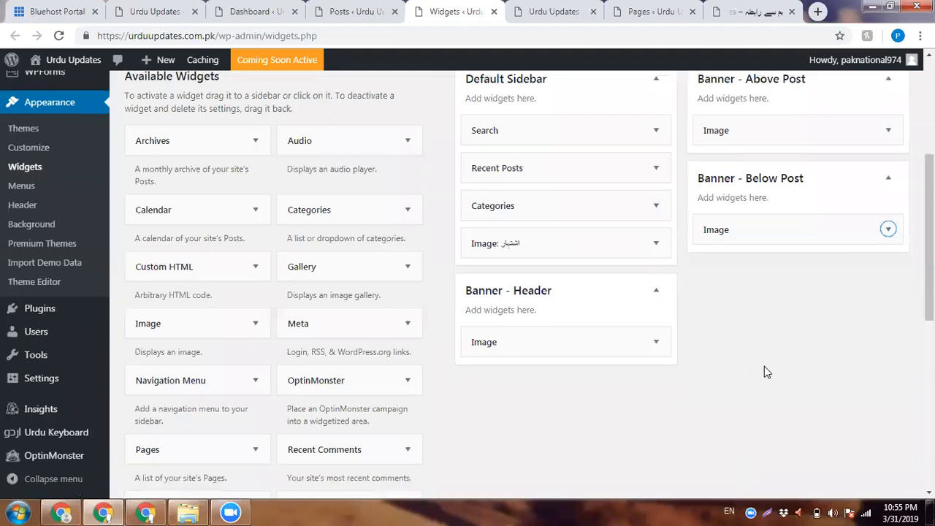
Step: Open the admin Dashboard from the live homepage in a new tab and make it the last tab
{"action": "left_click", "coordinate": [553, 12]}
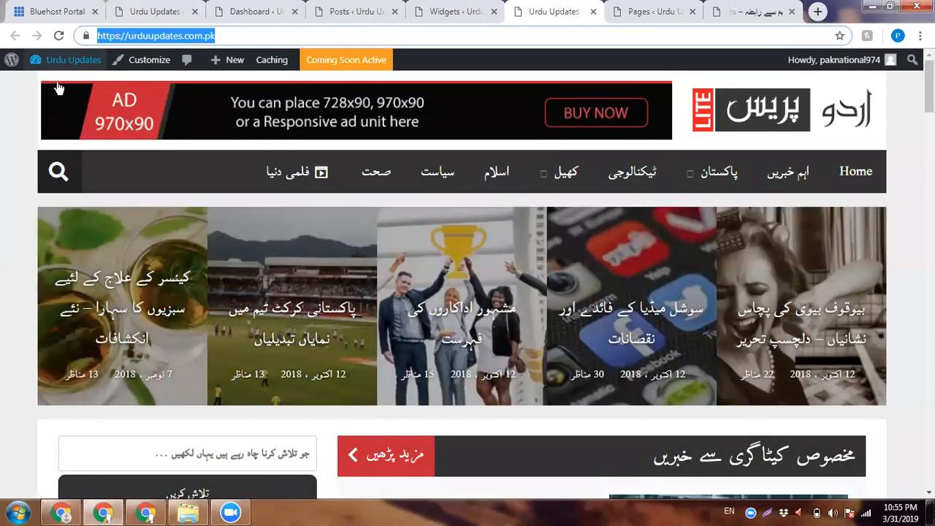
{"action": "mouse_move", "coordinate": [53, 64]}
{"action": "right_click", "coordinate": [56, 82]}
{"action": "left_click", "coordinate": [80, 92]}
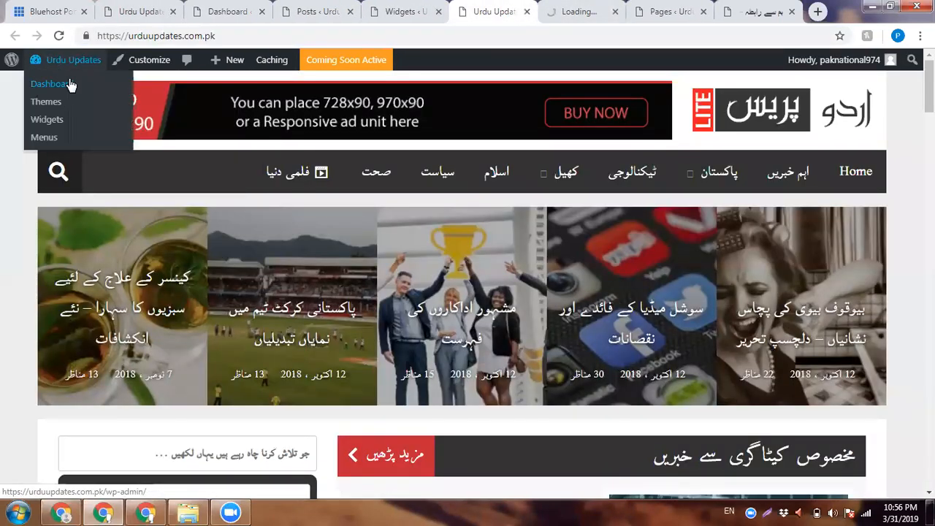
{"action": "left_click_drag", "start_coordinate": [585, 8], "coordinate": [756, 7]}
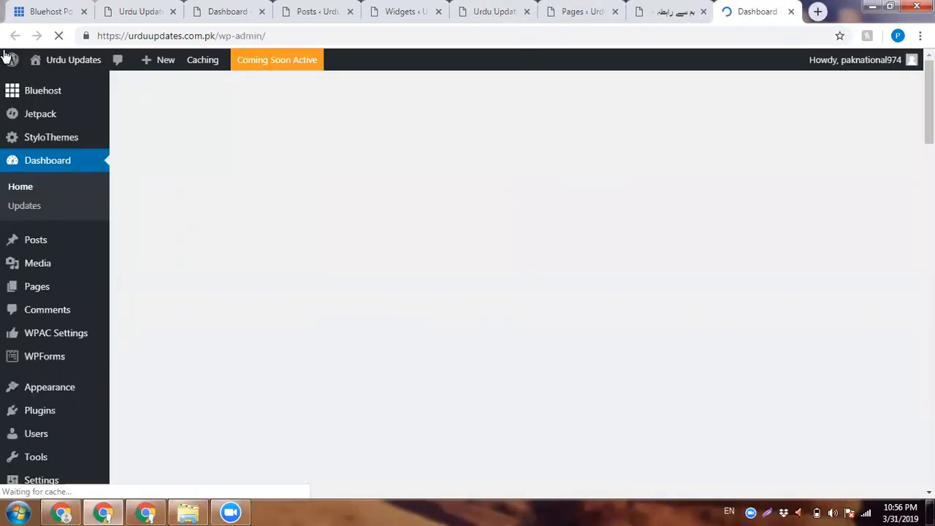
Step: Open the live site from the Dashboard in a new tab and review the homepage's sidebar and post sections
{"action": "mouse_move", "coordinate": [64, 68]}
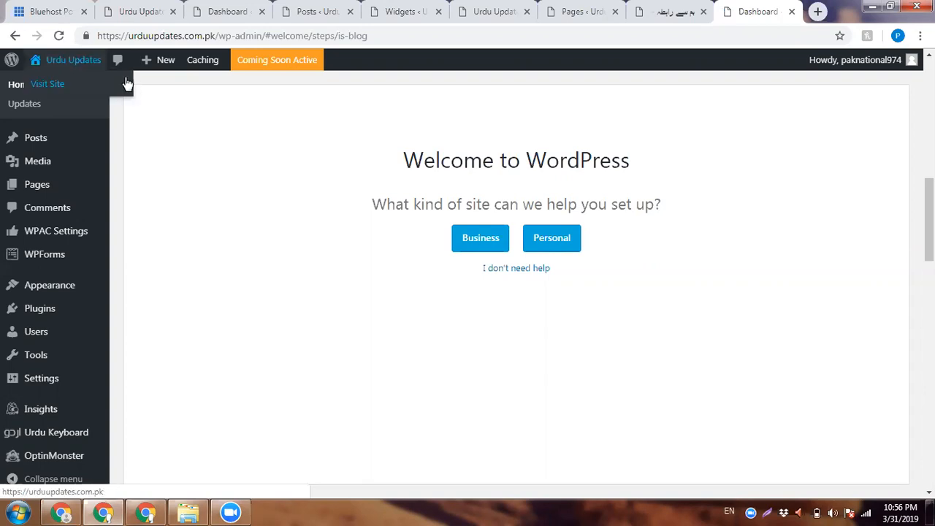
{"action": "right_click", "coordinate": [74, 84]}
{"action": "left_click", "coordinate": [146, 93]}
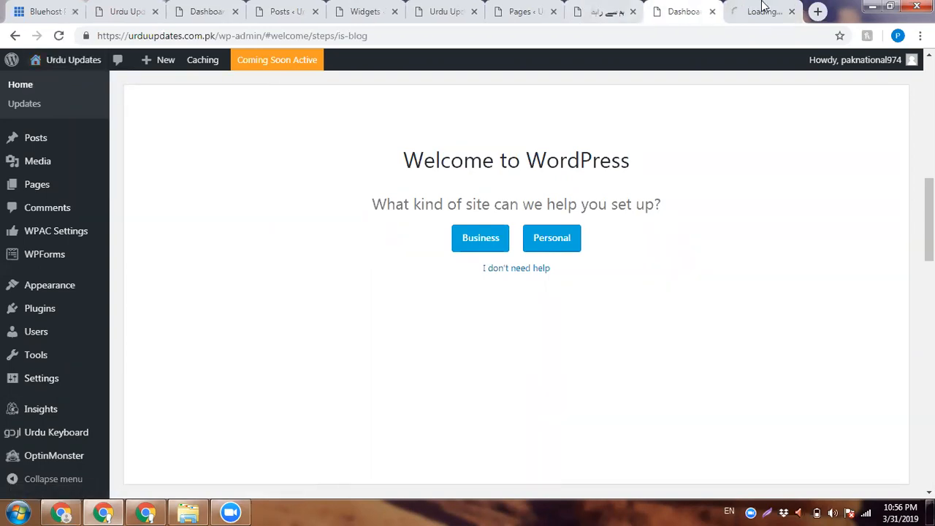
{"action": "left_click", "coordinate": [762, 6]}
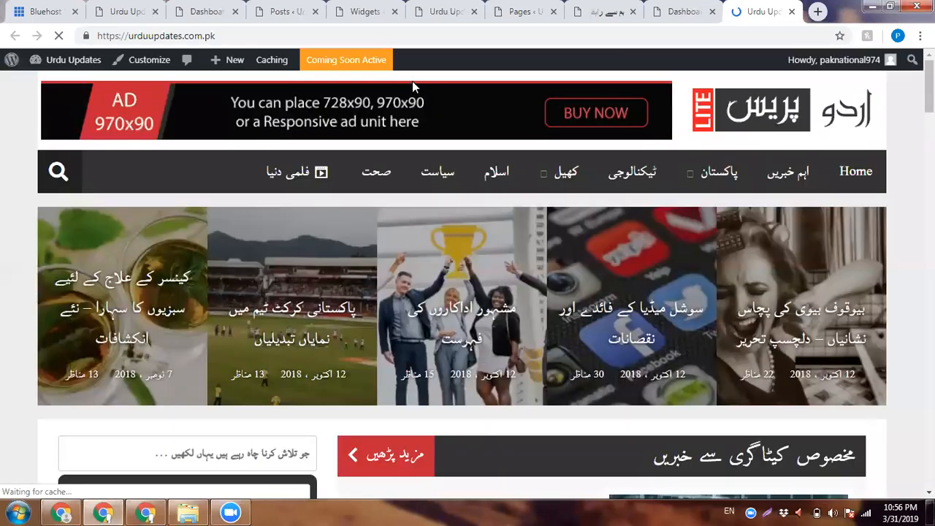
{"action": "scroll", "coordinate": [4, 134], "scroll_direction": "down", "scroll_amount": 10}
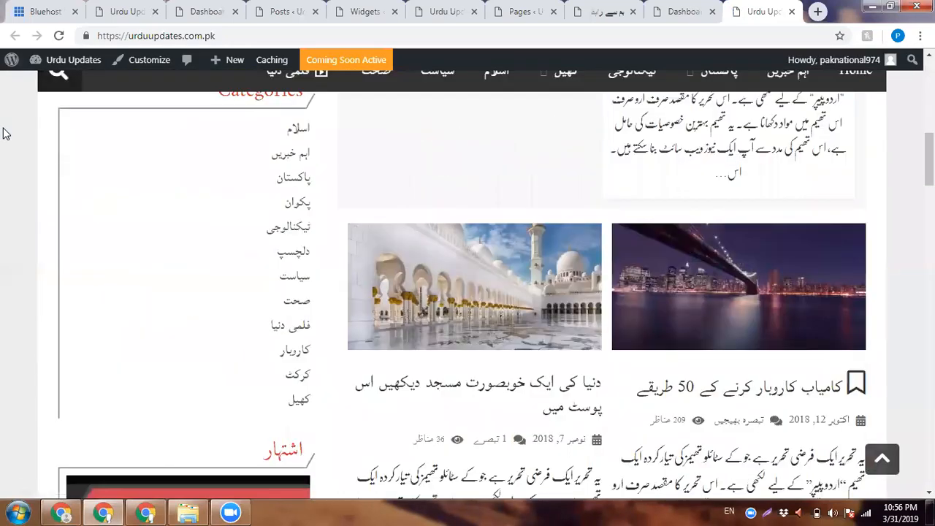
{"action": "scroll", "coordinate": [14, 133], "scroll_direction": "up", "scroll_amount": 10}
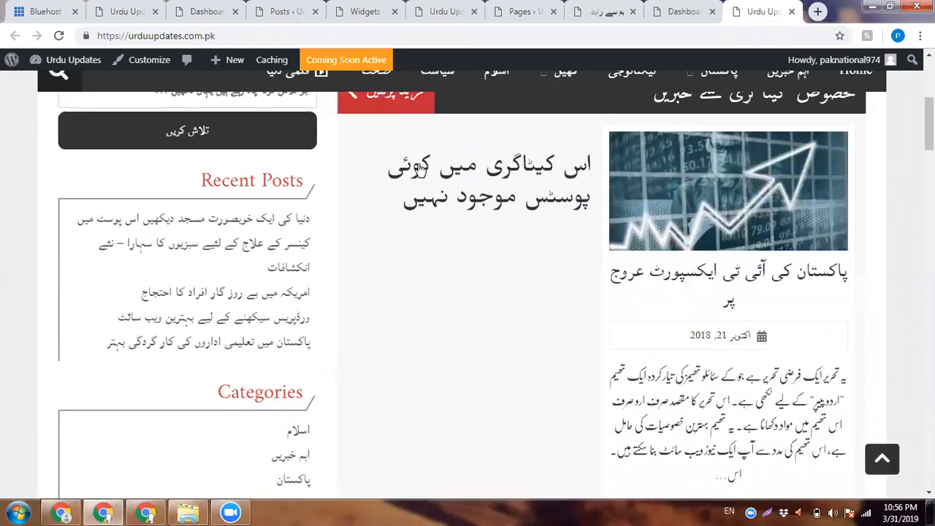
Step: Follow the ad banner on the live homepage and review the contact page it links to
{"action": "left_click", "coordinate": [277, 119]}
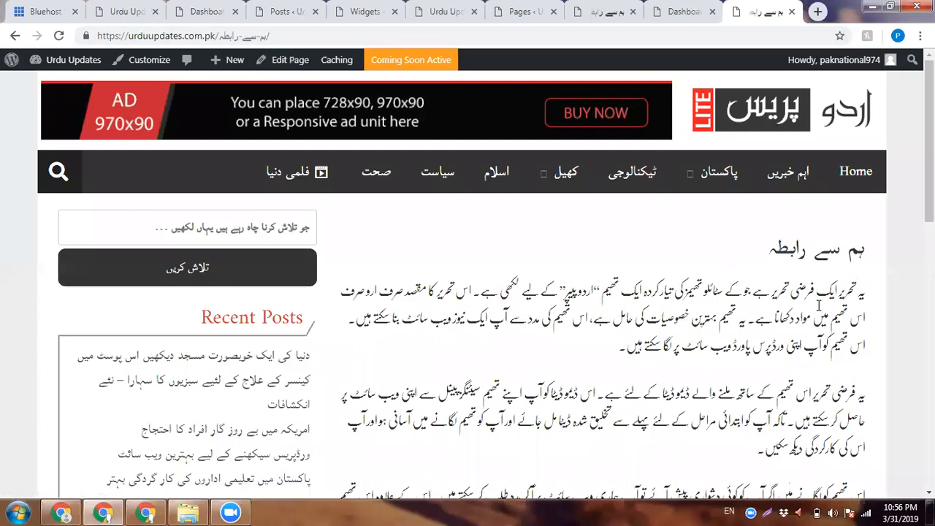
{"action": "scroll", "coordinate": [818, 305], "scroll_direction": "down", "scroll_amount": 10}
{"action": "scroll", "coordinate": [819, 306], "scroll_direction": "up", "scroll_amount": 10}
Step: Load hassannisar.pk in a new tab as a reference site, checking the live contact page while it loads
{"action": "left_click", "coordinate": [818, 10]}
{"action": "type", "text": "as"}
{"action": "key", "text": "BackSpace"}
{"action": "key", "text": "BackSpace"}
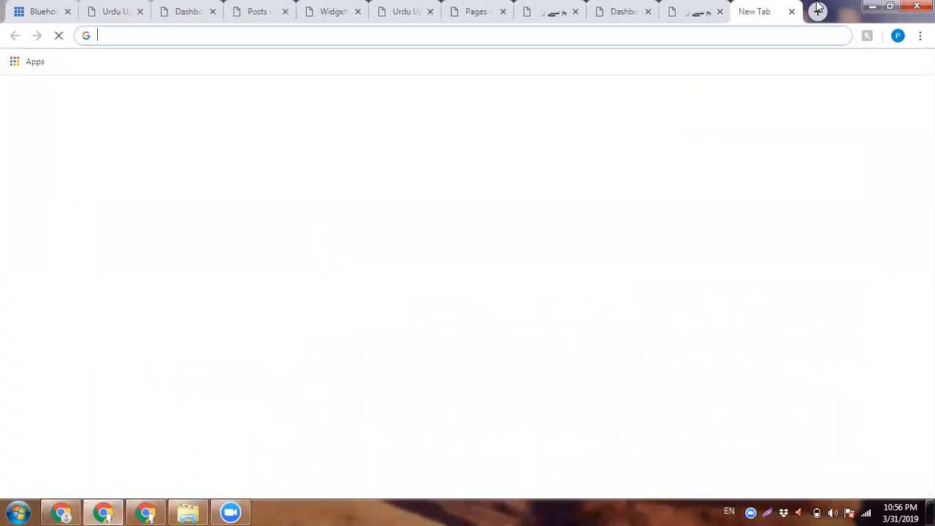
{"action": "type", "text": "has"}
{"action": "key", "text": "Return"}
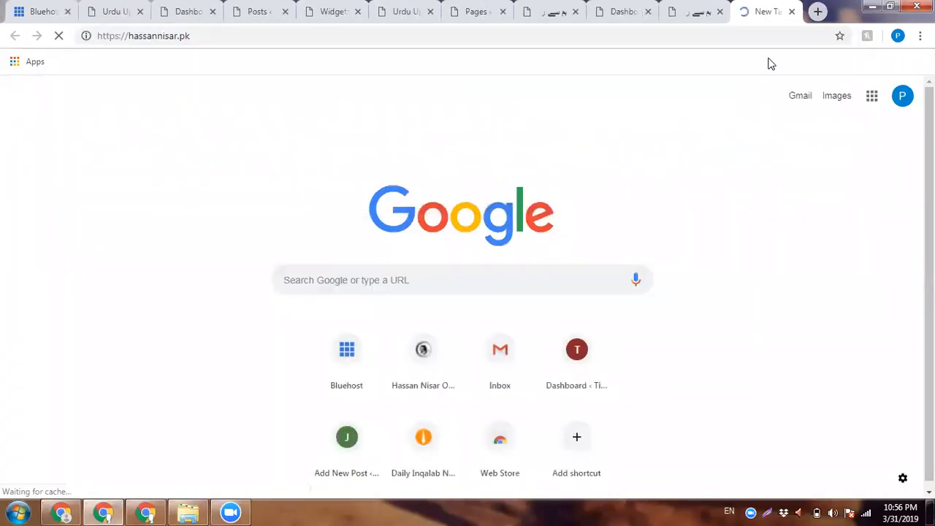
{"action": "left_click", "coordinate": [695, 10]}
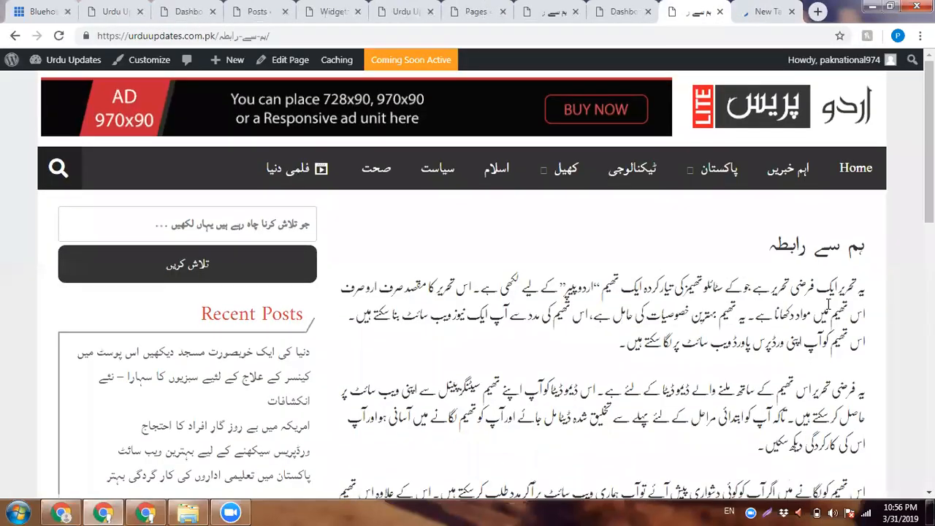
{"action": "scroll", "coordinate": [705, 294], "scroll_direction": "down", "scroll_amount": 3}
{"action": "left_click", "coordinate": [765, 8]}
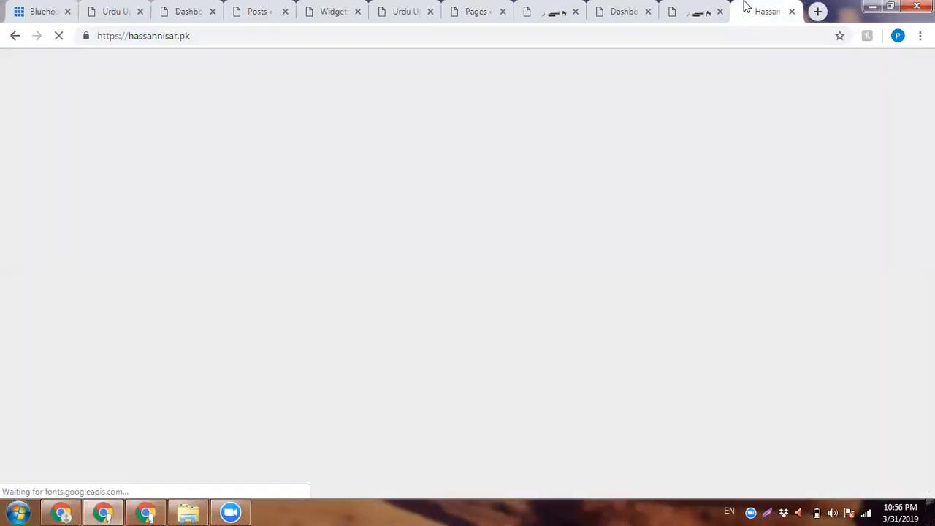
Step: Open the contact page for editing in a new tab from the pages list, and close the last tab showing the live contact page
{"action": "left_click", "coordinate": [439, 5]}
{"action": "left_click", "coordinate": [472, 11]}
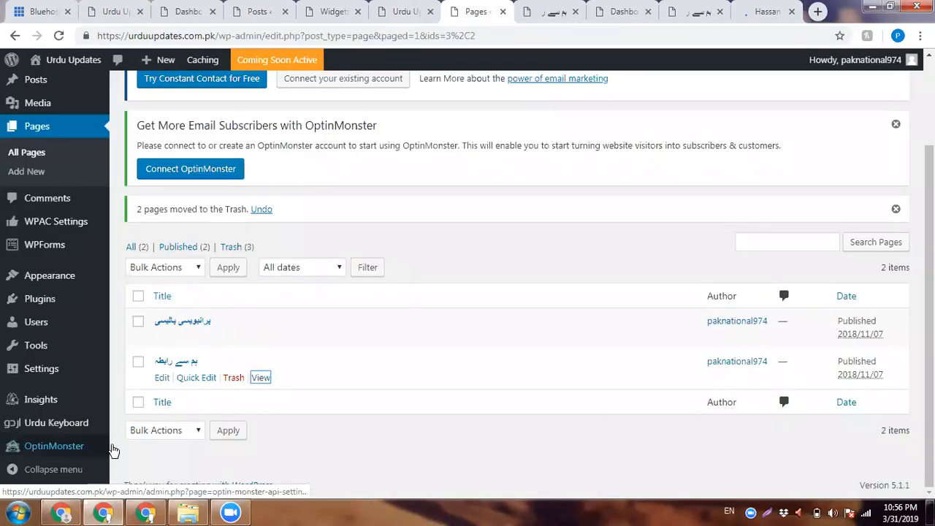
{"action": "right_click", "coordinate": [161, 377]}
{"action": "left_click", "coordinate": [226, 258]}
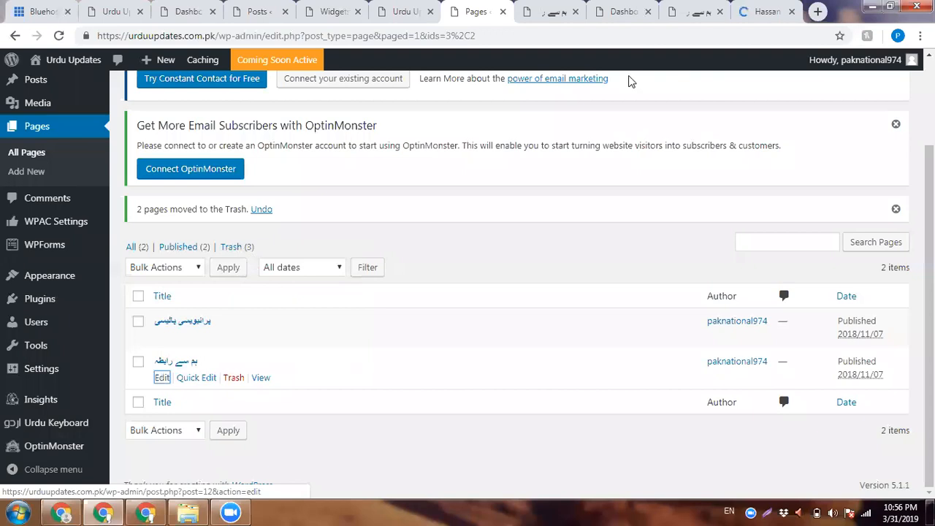
{"action": "left_click_drag", "start_coordinate": [502, 6], "coordinate": [621, 6]}
{"action": "left_click", "coordinate": [713, 11]}
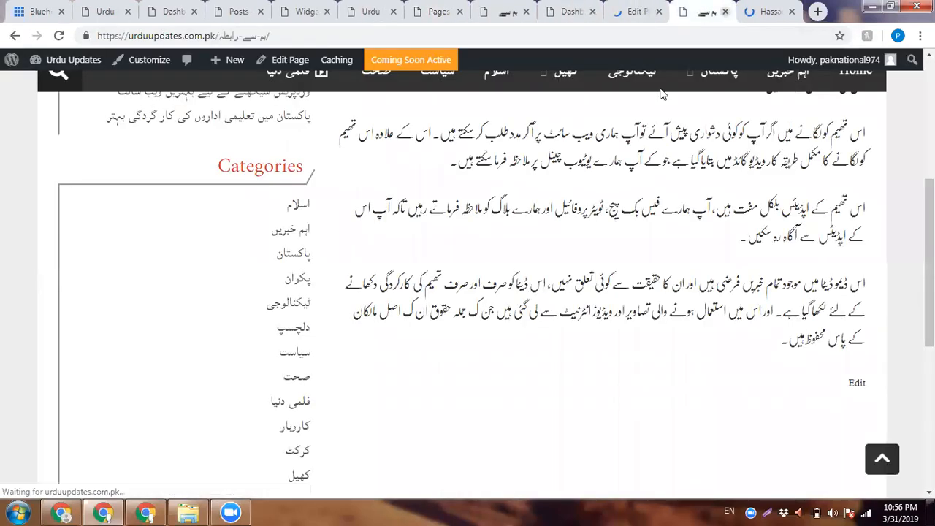
{"action": "key", "text": "ctrl+w"}
Step: Open the page for adding new plugins in a new tab and make it the last tab
{"action": "left_click", "coordinate": [643, 9]}
{"action": "left_click", "coordinate": [639, 9]}
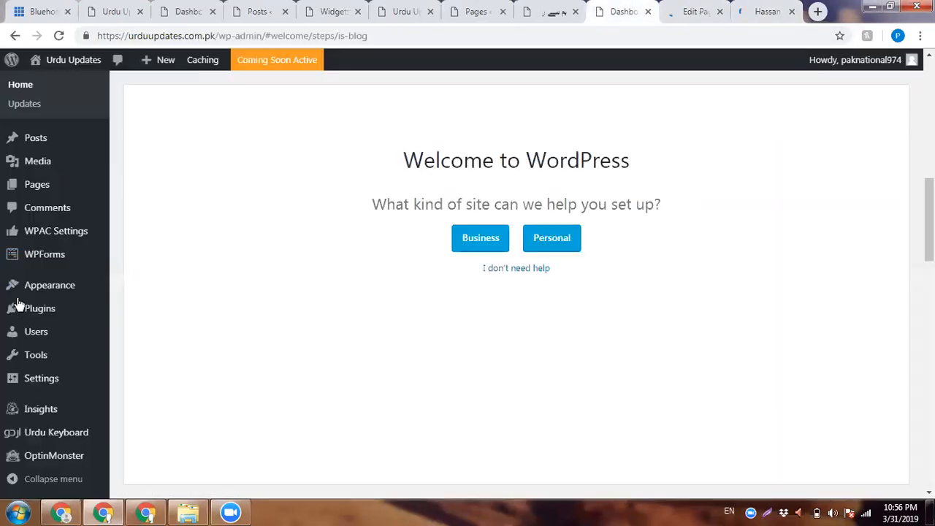
{"action": "mouse_move", "coordinate": [32, 309]}
{"action": "right_click", "coordinate": [169, 330]}
{"action": "left_click", "coordinate": [212, 340]}
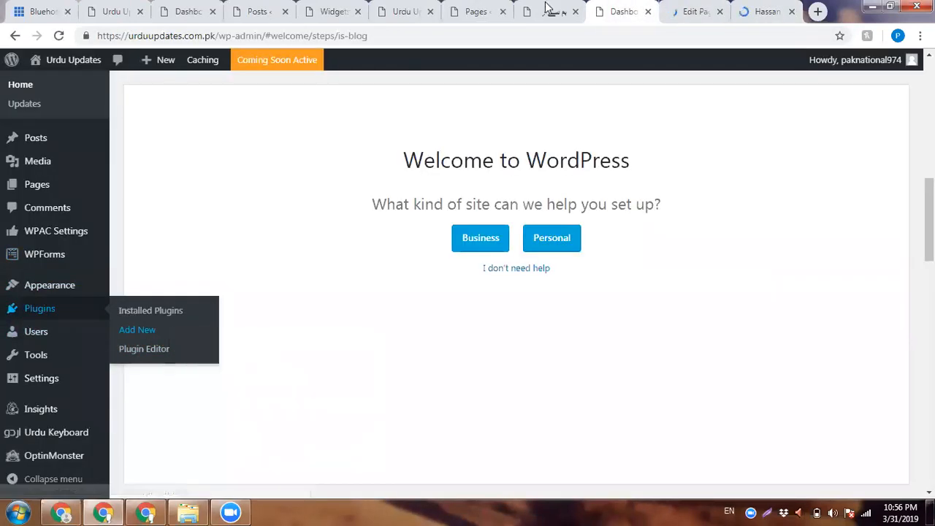
{"action": "left_click_drag", "start_coordinate": [642, 6], "coordinate": [808, 7]}
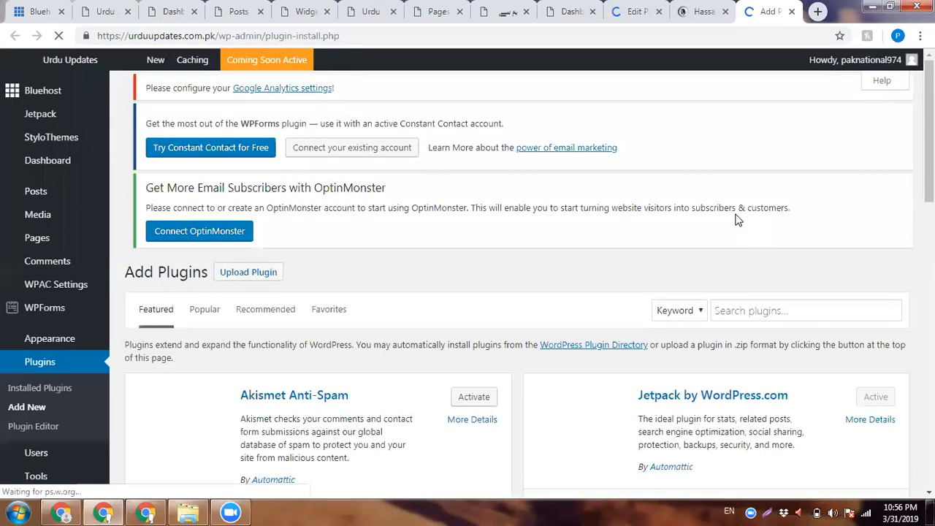
Step: Search the plugins for classic editor, then install and activate Classic Editor
{"action": "left_click", "coordinate": [766, 311]}
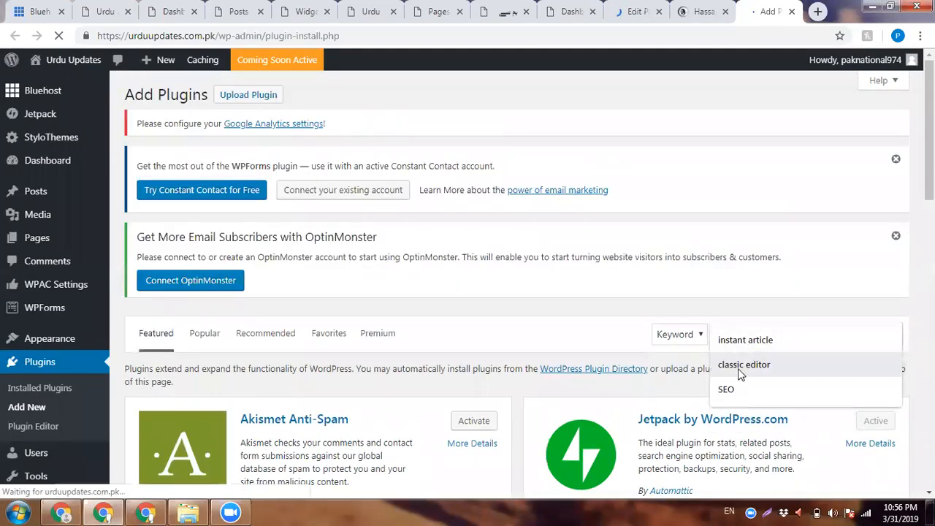
{"action": "left_click", "coordinate": [739, 367]}
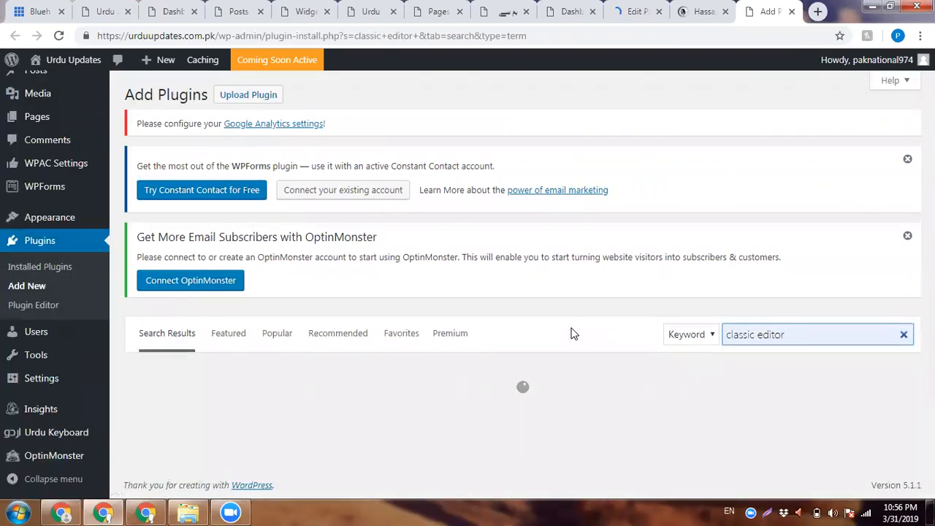
{"action": "scroll", "coordinate": [512, 307], "scroll_direction": "down", "scroll_amount": 2}
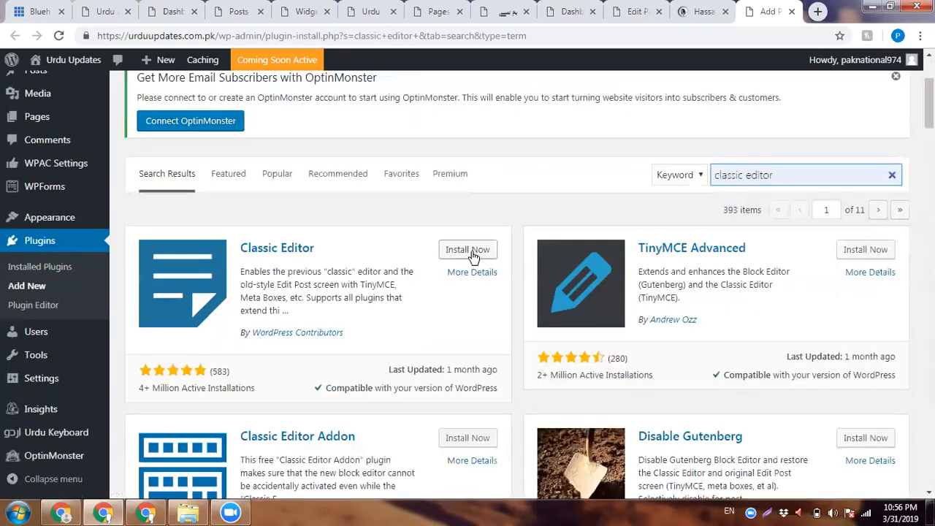
{"action": "left_click", "coordinate": [468, 250]}
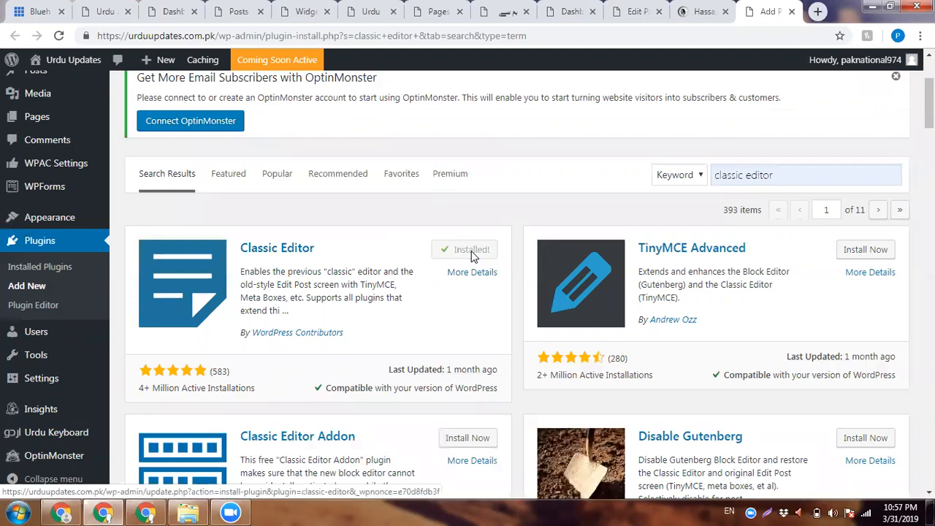
{"action": "left_click", "coordinate": [472, 252]}
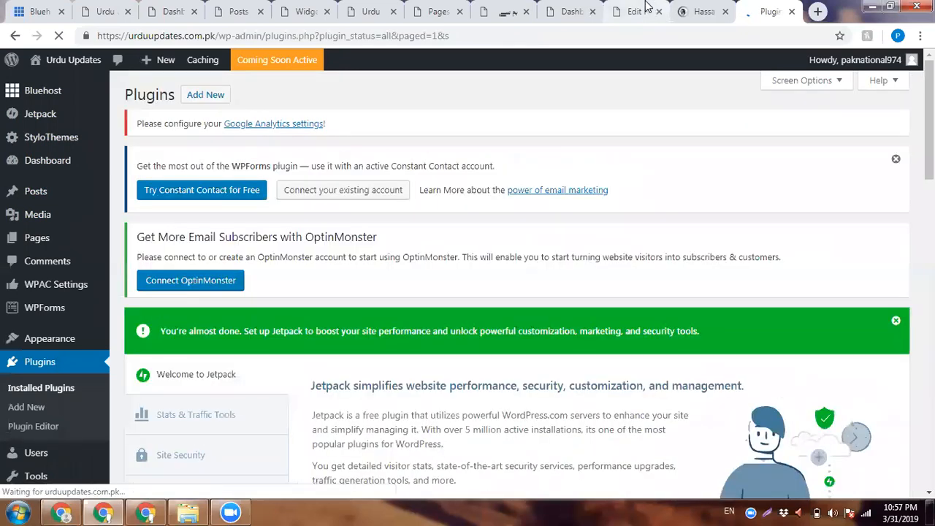
Step: Check the contact page in the block editor and close that editor tab
{"action": "left_click", "coordinate": [647, 10]}
{"action": "left_click", "coordinate": [422, 131]}
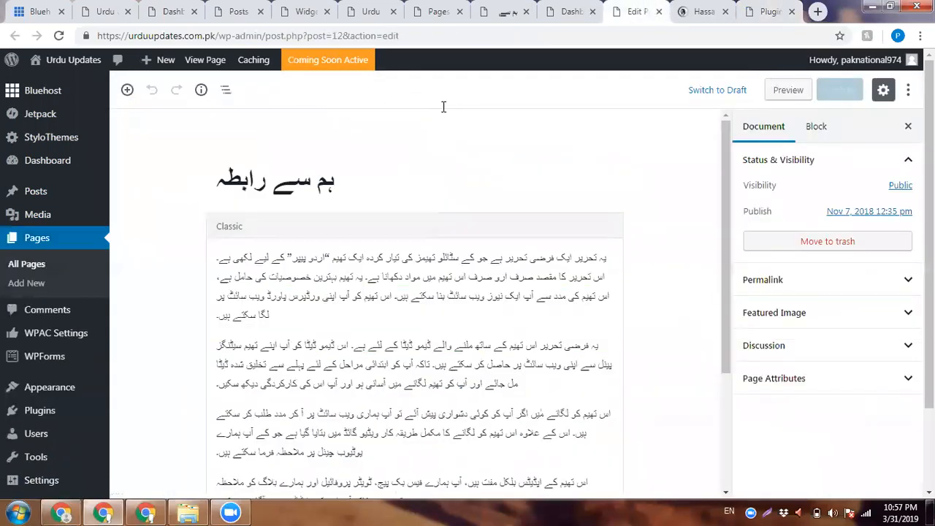
{"action": "left_click", "coordinate": [566, 11]}
{"action": "left_click", "coordinate": [642, 11]}
{"action": "left_click", "coordinate": [535, 5]}
{"action": "left_click", "coordinate": [550, 5]}
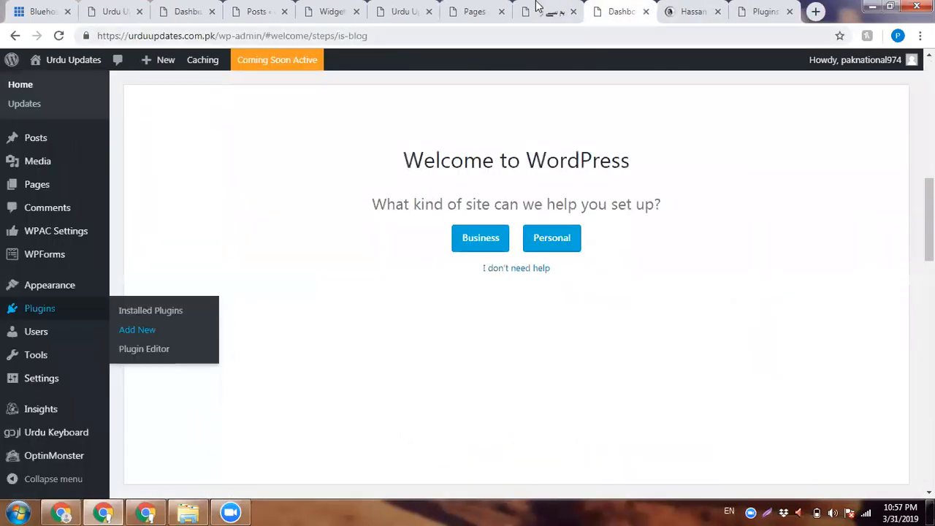
Step: Reopen the contact page for editing in a new tab from the pages list and close the remaining live contact page tab
{"action": "left_click", "coordinate": [537, 6]}
{"action": "left_click", "coordinate": [475, 11]}
{"action": "right_click", "coordinate": [162, 378]}
{"action": "left_click", "coordinate": [242, 256]}
{"action": "left_click", "coordinate": [504, 11]}
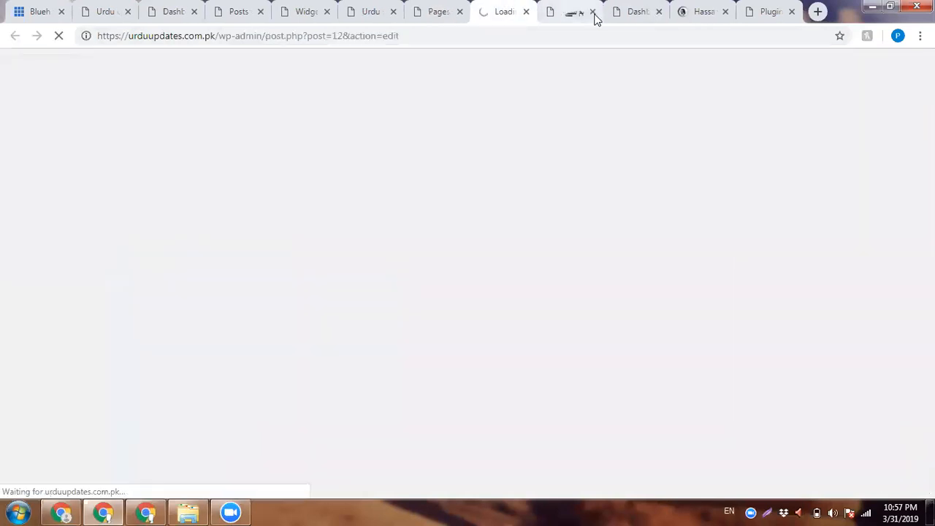
{"action": "left_click", "coordinate": [596, 18]}
{"action": "left_click", "coordinate": [593, 12]}
{"action": "left_click", "coordinate": [555, 5]}
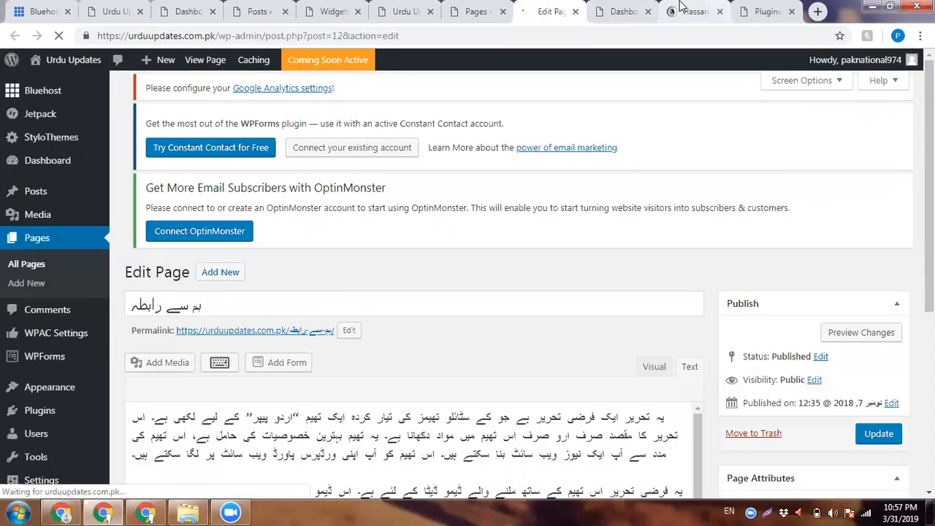
Step: Open the contact page of hassannisar.pk, place its tab beside the page editor and copy contact-us from its address
{"action": "left_click", "coordinate": [689, 9]}
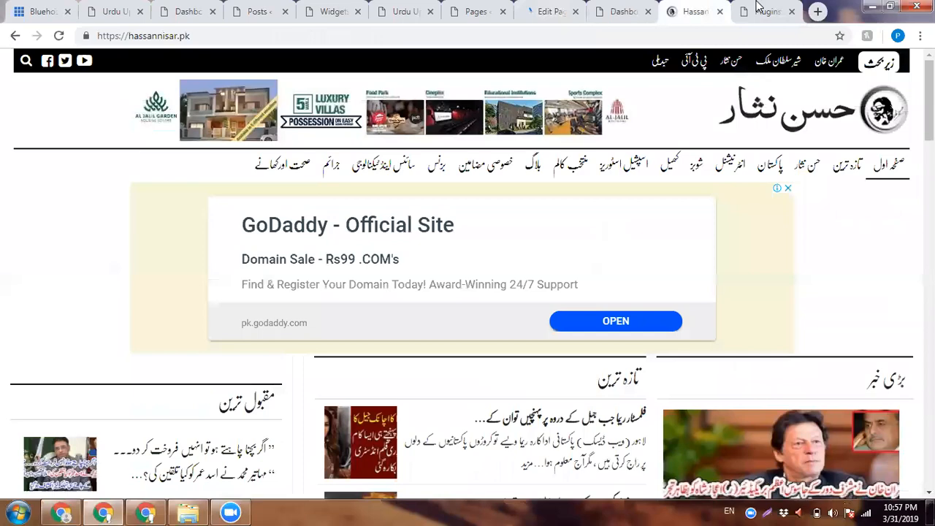
{"action": "scroll", "coordinate": [146, 292], "scroll_direction": "down", "scroll_amount": 10}
{"action": "left_click", "coordinate": [835, 431]}
{"action": "left_click_drag", "start_coordinate": [676, 11], "coordinate": [569, 5]}
{"action": "left_click", "coordinate": [567, 6]}
{"action": "scroll", "coordinate": [564, 84], "scroll_direction": "down", "scroll_amount": 1}
{"action": "left_click", "coordinate": [614, 6]}
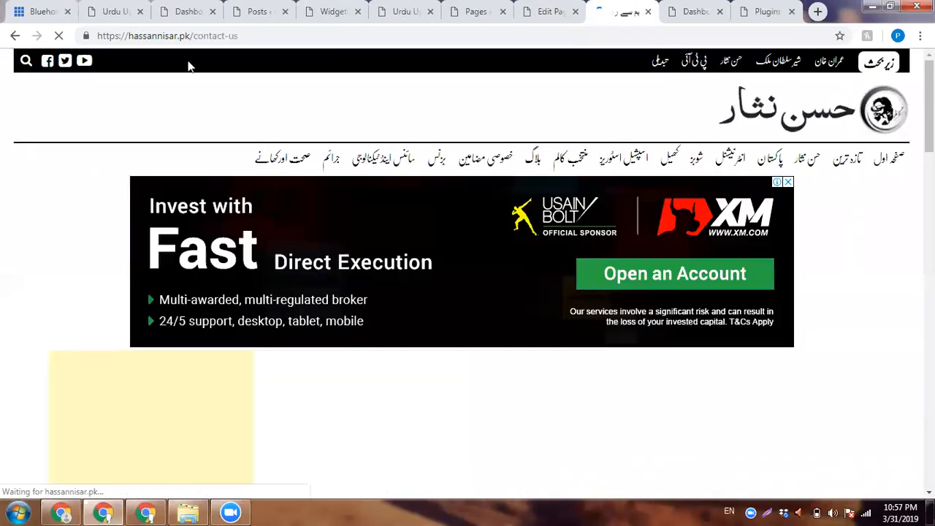
{"action": "left_click_drag", "start_coordinate": [285, 37], "coordinate": [192, 37]}
{"action": "right_click", "coordinate": [216, 38]}
{"action": "left_click", "coordinate": [248, 84]}
Step: Replace the permalink slug of the Urdu contact page with the copied contact-us
{"action": "left_click", "coordinate": [544, 12]}
{"action": "left_click", "coordinate": [348, 195]}
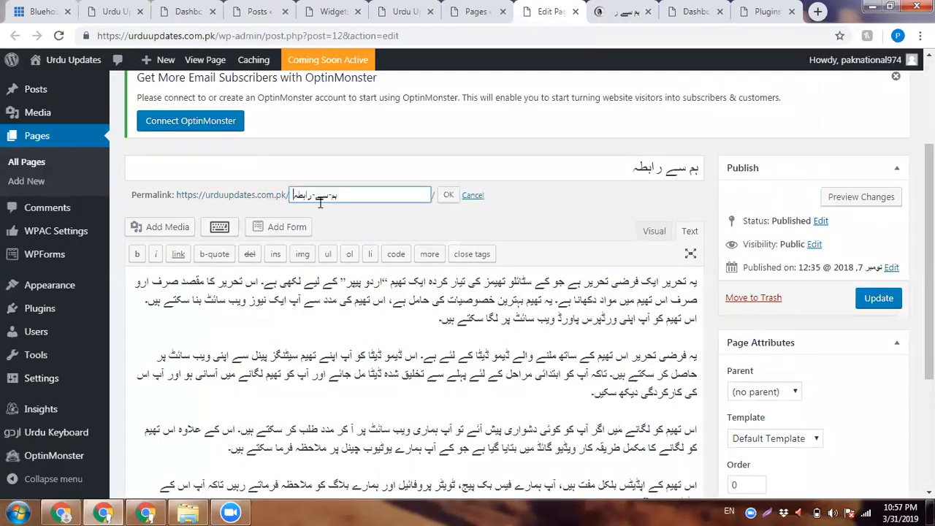
{"action": "key", "text": "ctrl+a"}
{"action": "key", "text": "BackSpace"}
{"action": "left_click", "coordinate": [446, 195]}
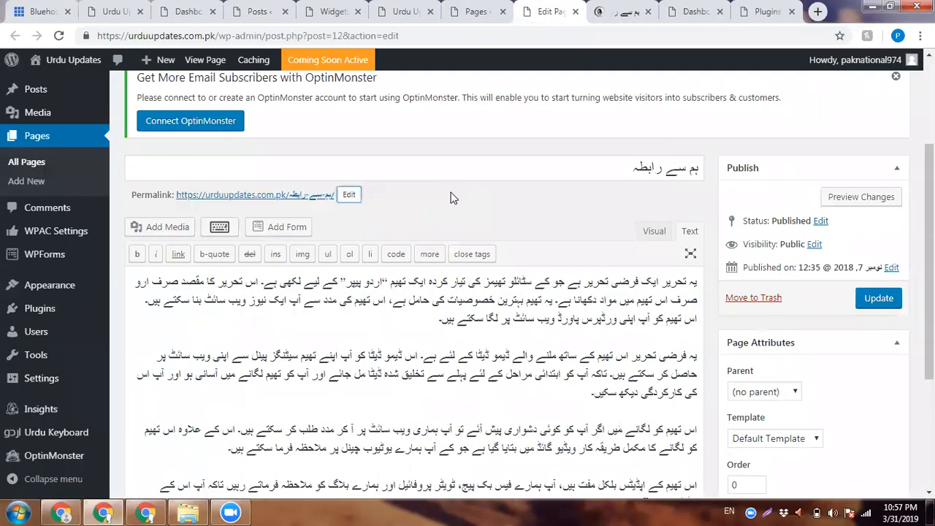
{"action": "left_click", "coordinate": [348, 194]}
{"action": "key", "text": "BackSpace"}
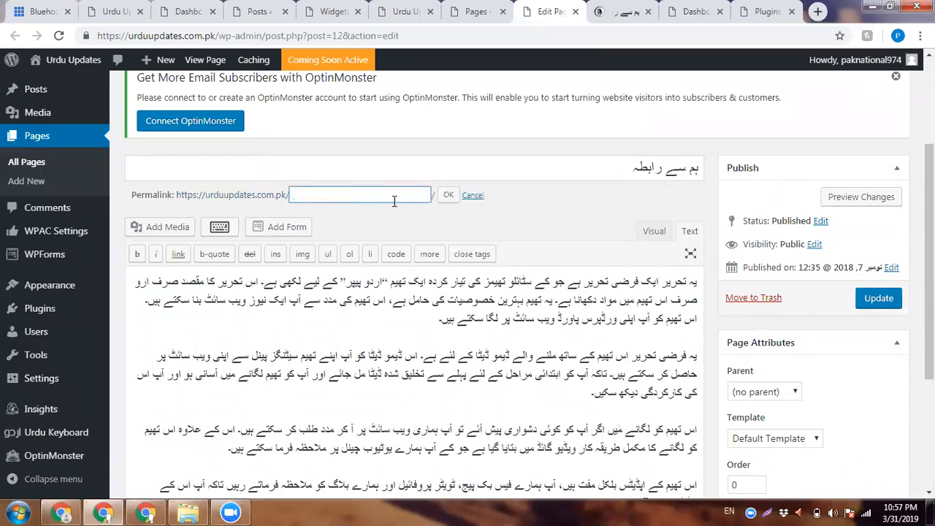
{"action": "key", "text": "ctrl+v"}
{"action": "left_click", "coordinate": [448, 195]}
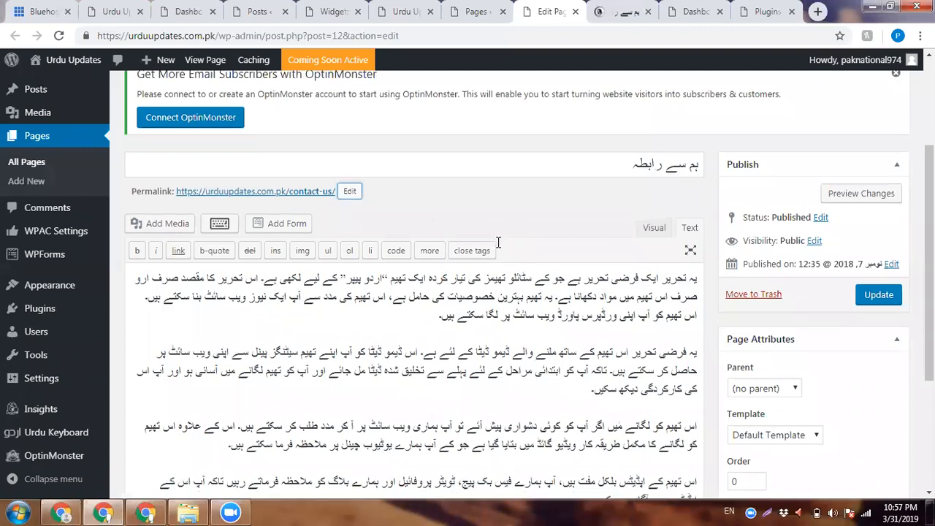
Step: Replace the contact page's body text with the contact heading and intro line copied from the hassannisar.pk contact page
{"action": "scroll", "coordinate": [504, 226], "scroll_direction": "down", "scroll_amount": 2}
{"action": "left_click", "coordinate": [540, 197]}
{"action": "key", "text": "ctrl+a"}
{"action": "key", "text": "BackSpace"}
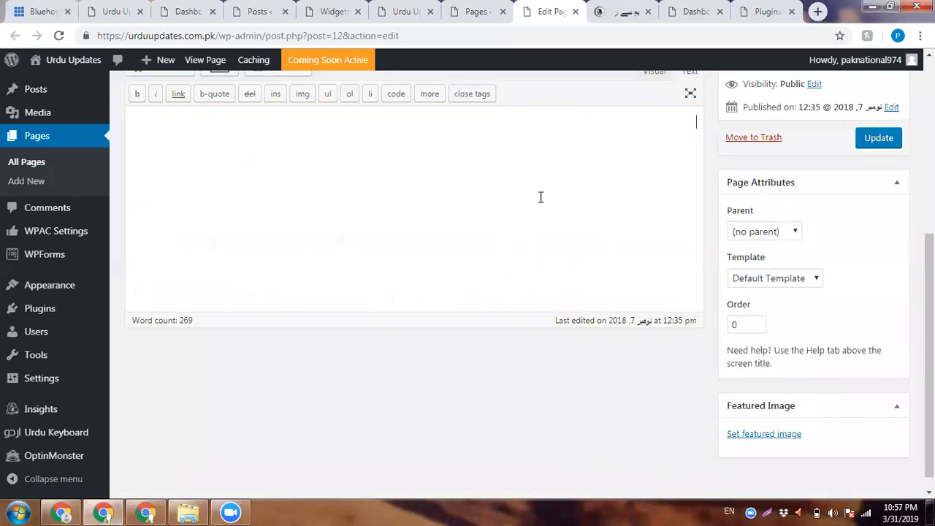
{"action": "left_click", "coordinate": [633, 13]}
{"action": "scroll", "coordinate": [859, 286], "scroll_direction": "down", "scroll_amount": 2}
{"action": "left_click_drag", "start_coordinate": [856, 219], "coordinate": [666, 238]}
{"action": "left_click", "coordinate": [766, 242]}
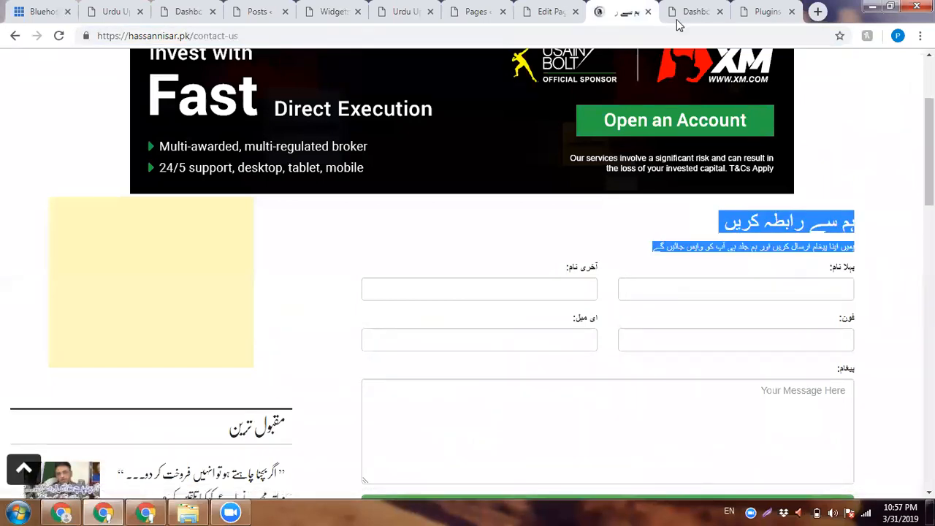
{"action": "left_click", "coordinate": [547, 9]}
{"action": "key", "text": "ctrl+v"}
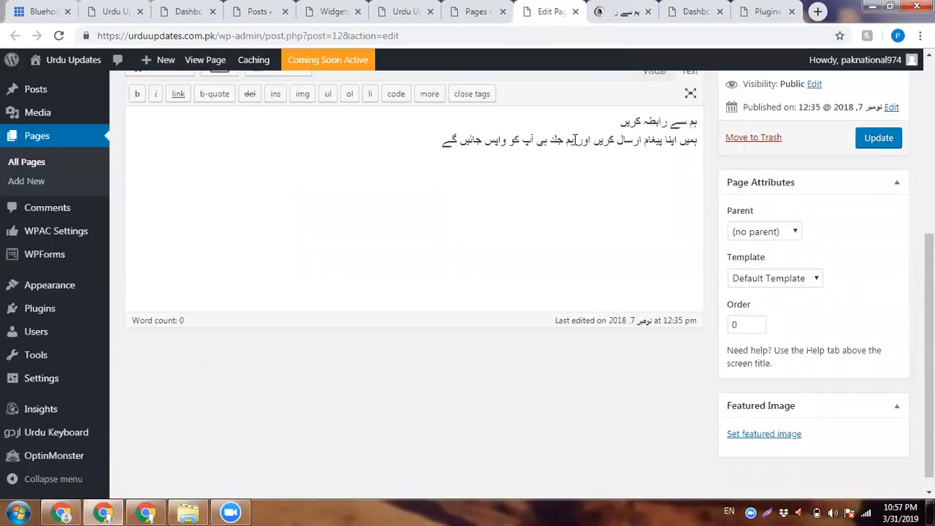
Step: Review the contact form on hassannisar.pk and open the WPForms builder for a new form in a new tab
{"action": "left_click", "coordinate": [629, 11]}
{"action": "scroll", "coordinate": [643, 164], "scroll_direction": "down", "scroll_amount": 2}
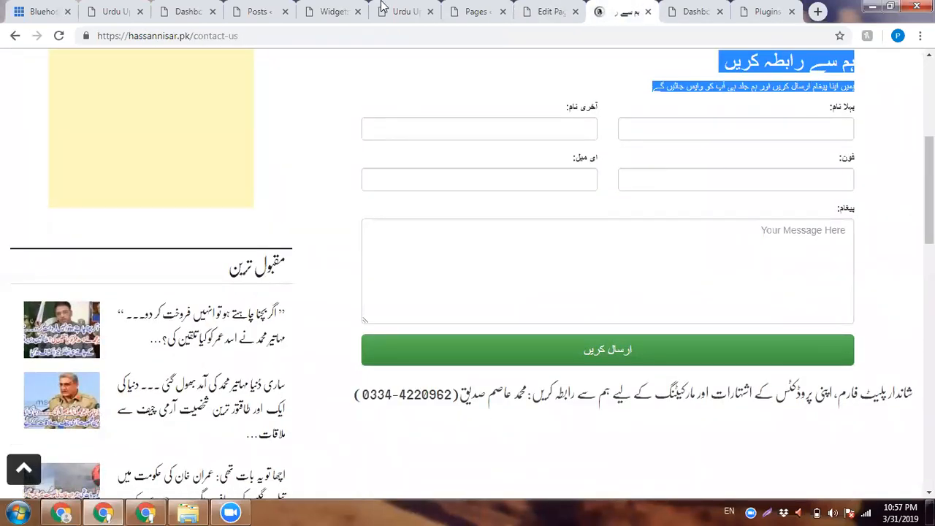
{"action": "left_click", "coordinate": [475, 11]}
{"action": "mouse_move", "coordinate": [32, 248]}
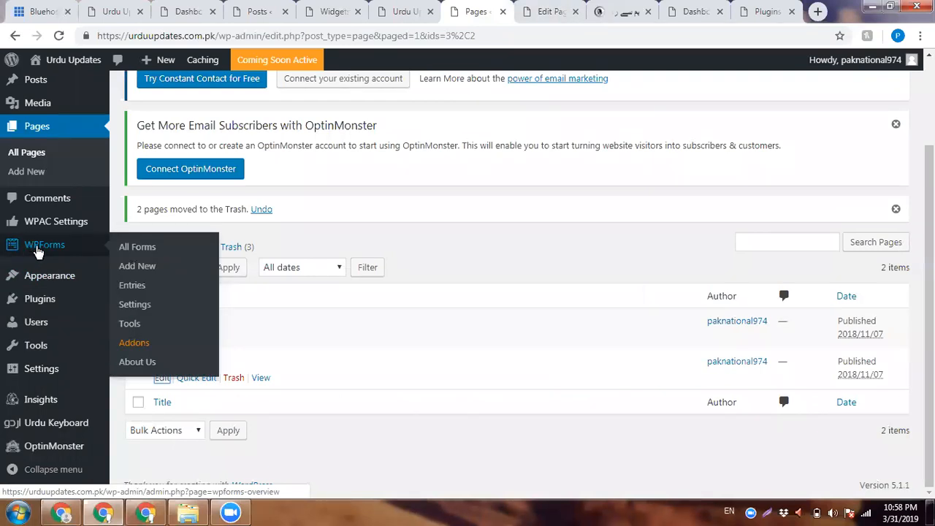
{"action": "right_click", "coordinate": [138, 272]}
{"action": "left_click", "coordinate": [168, 277]}
{"action": "left_click", "coordinate": [491, 6]}
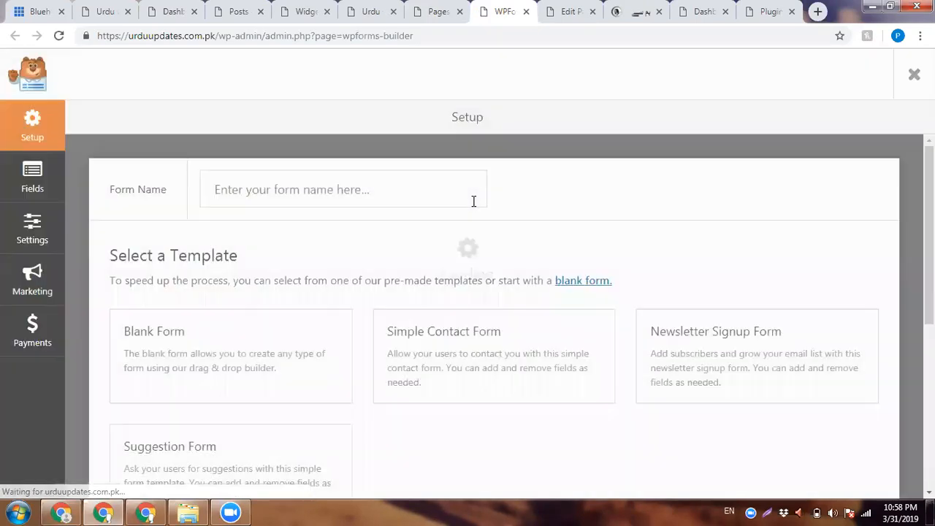
Step: Create a form from the Simple Contact Form template, save it and bring up its embed shortcode
{"action": "left_click", "coordinate": [465, 361]}
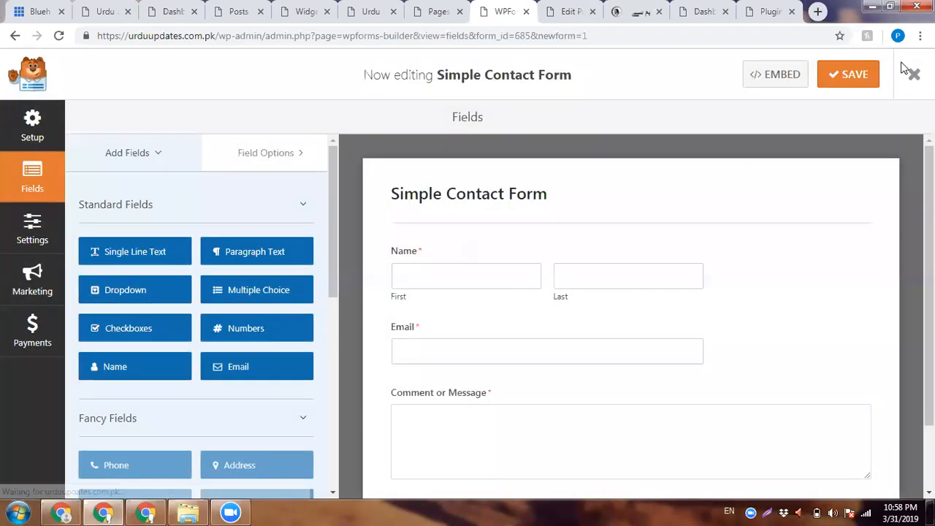
{"action": "left_click", "coordinate": [862, 84]}
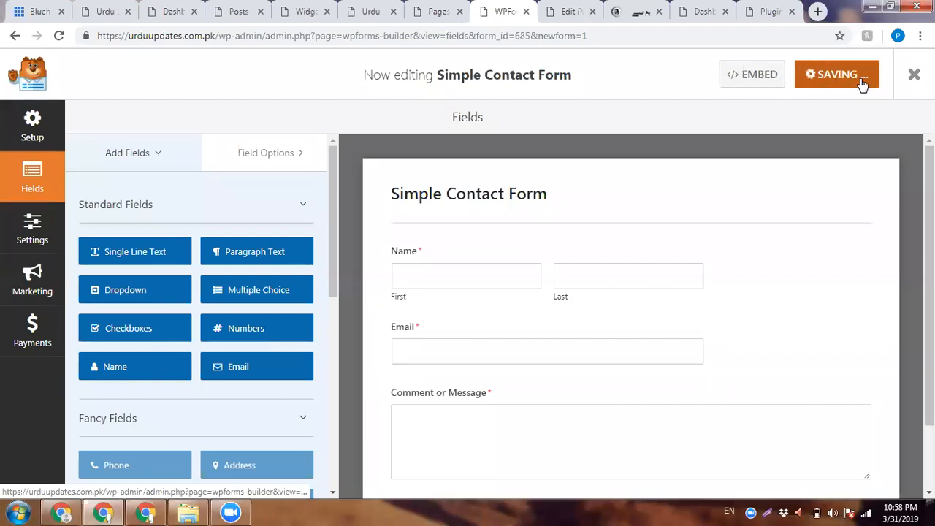
{"action": "left_click", "coordinate": [767, 85]}
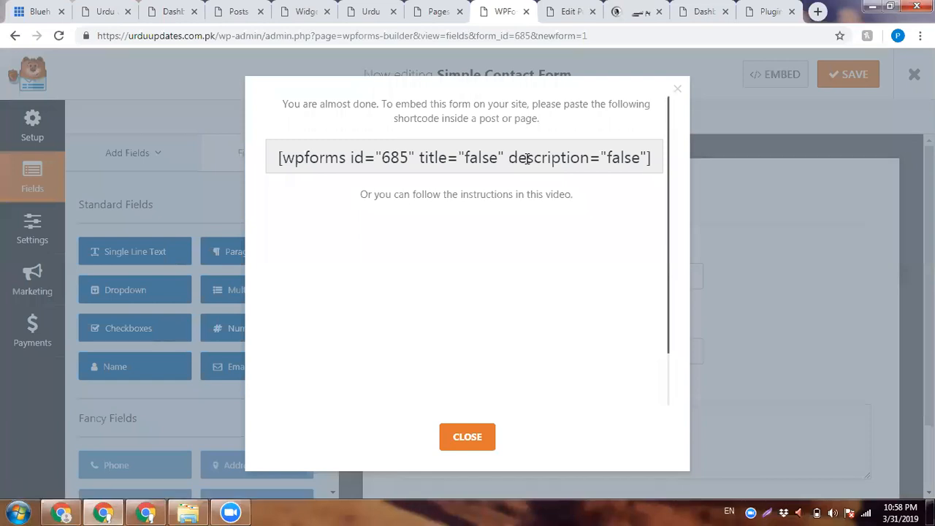
Step: Copy the form's embed shortcode, paste it below the intro line of the Urdu contact page and update the page
{"action": "triple_click", "coordinate": [526, 158]}
{"action": "right_click", "coordinate": [526, 159]}
{"action": "left_click", "coordinate": [564, 171]}
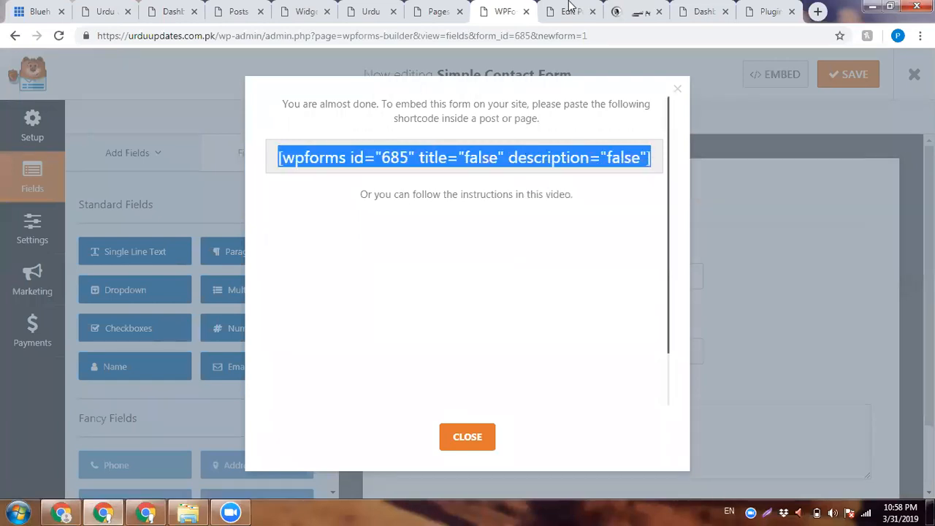
{"action": "left_click", "coordinate": [572, 11]}
{"action": "key", "text": "ctrl+v"}
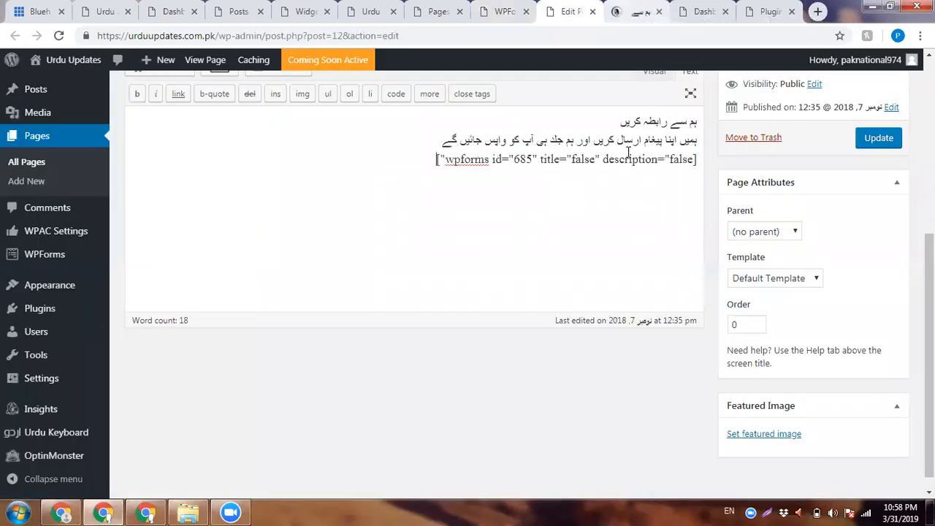
{"action": "left_click", "coordinate": [881, 138]}
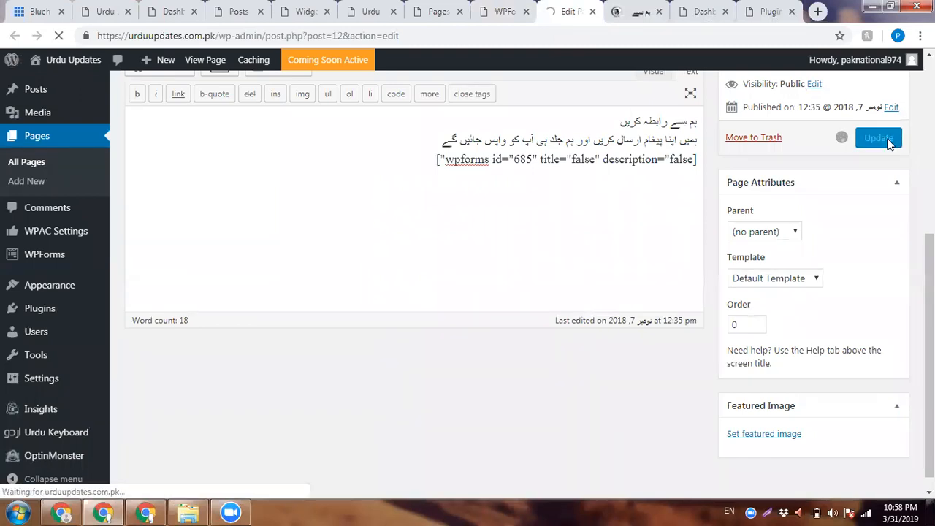
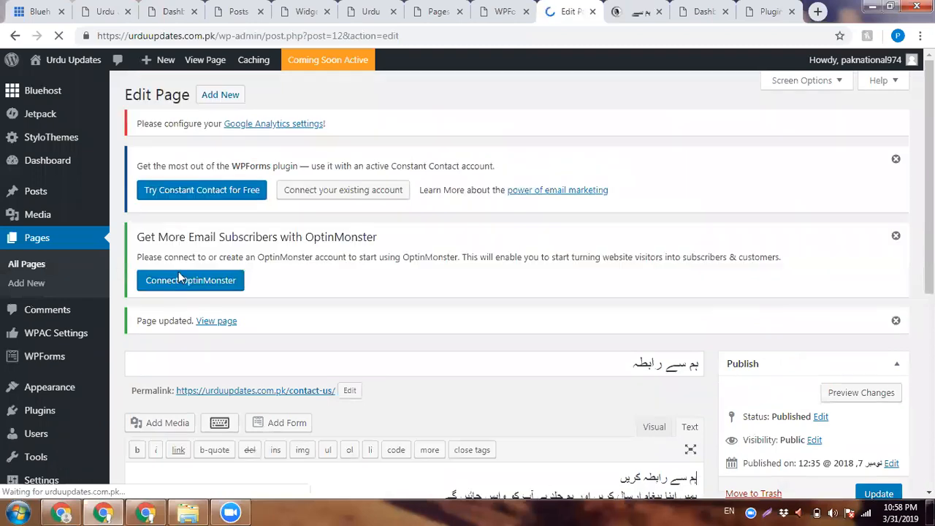
Step: Open the live urduupdates.com.pk site in a new tab and follow its footer link to the Urdu contact page
{"action": "mouse_move", "coordinate": [68, 61]}
{"action": "right_click", "coordinate": [66, 82]}
{"action": "left_click", "coordinate": [117, 90]}
{"action": "left_click_drag", "start_coordinate": [595, 6], "coordinate": [771, 10]}
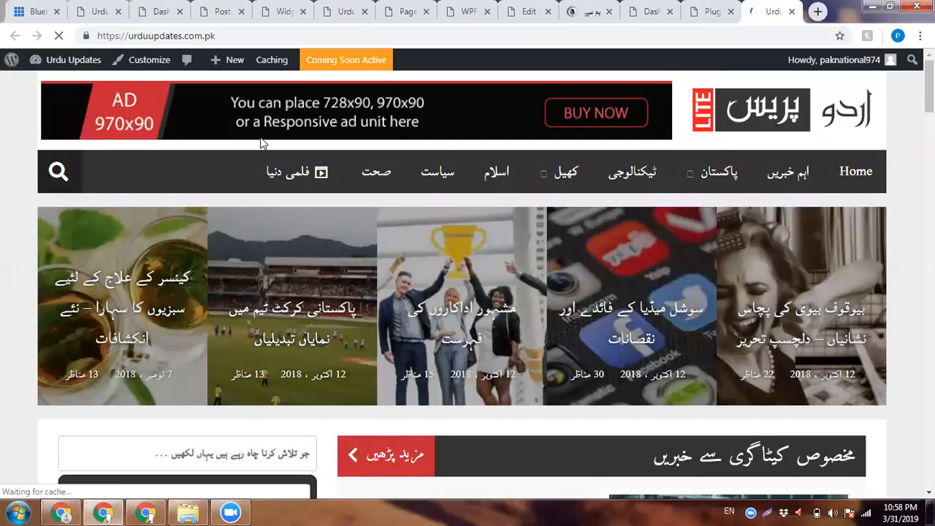
{"action": "scroll", "coordinate": [7, 230], "scroll_direction": "down", "scroll_amount": 8}
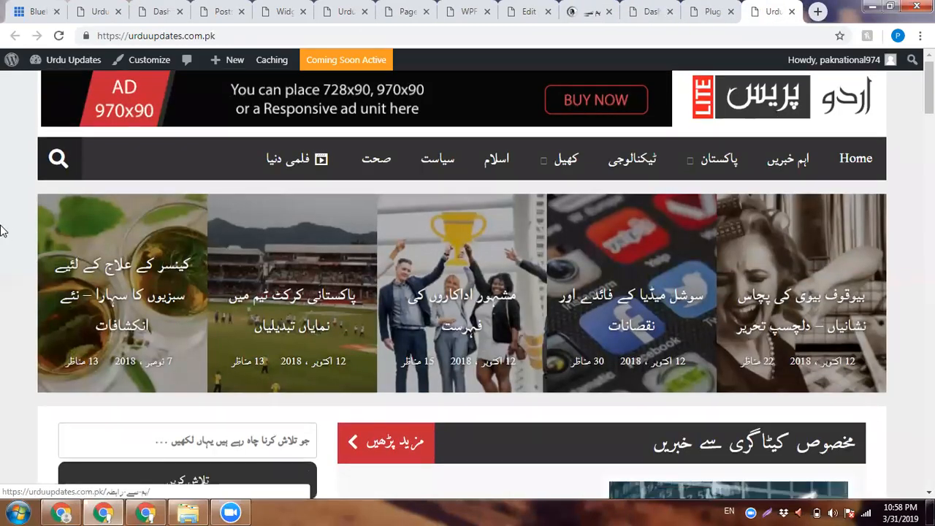
{"action": "scroll", "coordinate": [26, 239], "scroll_direction": "down", "scroll_amount": 5}
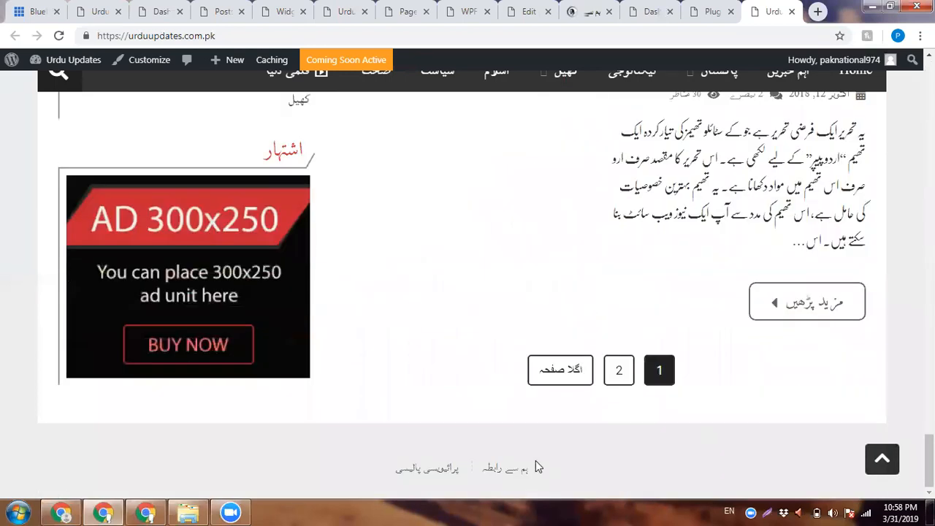
{"action": "left_click", "coordinate": [519, 474]}
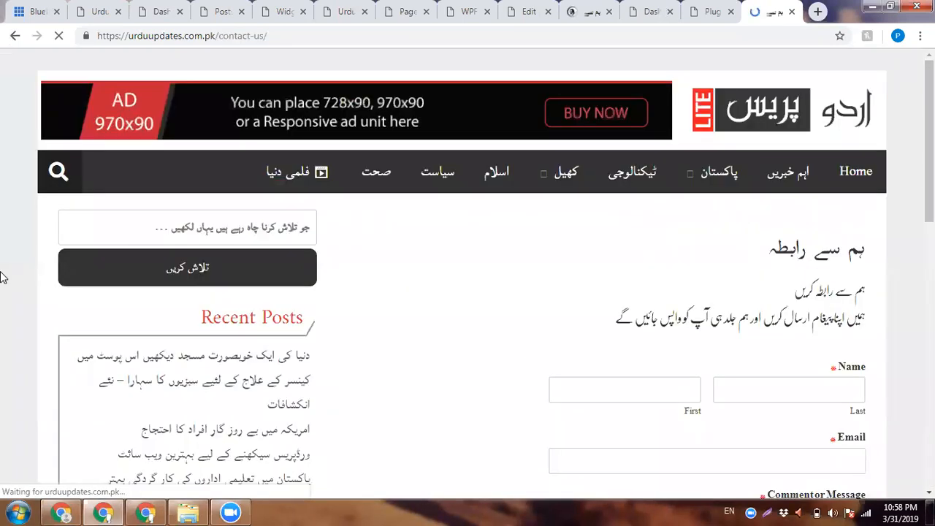
Step: Check the embedded contact form's name, email and message fields on the live contact page
{"action": "scroll", "coordinate": [3, 271], "scroll_direction": "down", "scroll_amount": 1}
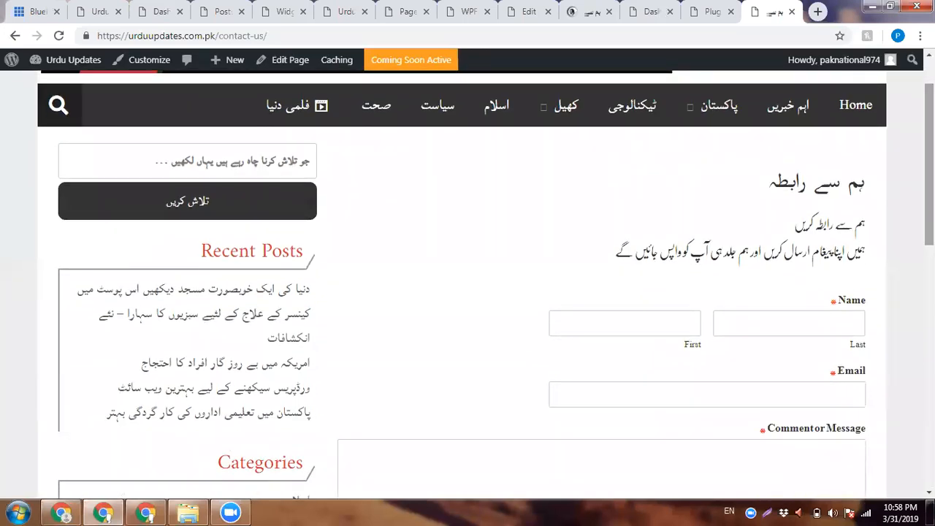
{"action": "scroll", "coordinate": [898, 209], "scroll_direction": "down", "scroll_amount": 1}
{"action": "scroll", "coordinate": [901, 228], "scroll_direction": "down", "scroll_amount": 4}
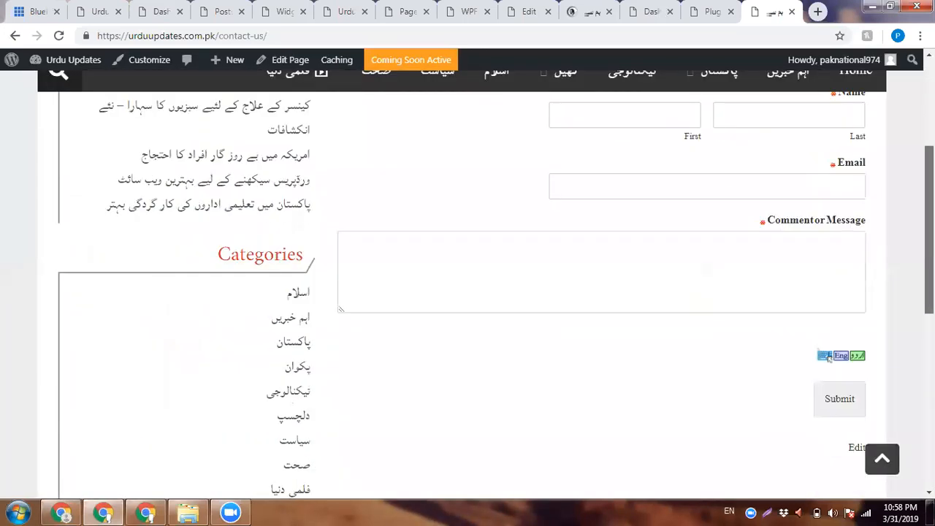
{"action": "scroll", "coordinate": [901, 229], "scroll_direction": "up", "scroll_amount": 4}
{"action": "left_click", "coordinate": [837, 270]}
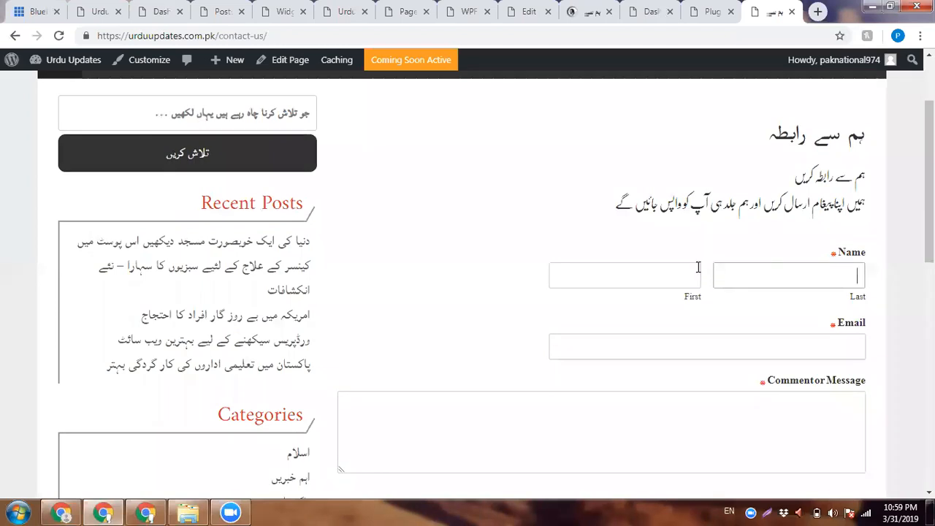
{"action": "scroll", "coordinate": [490, 326], "scroll_direction": "down", "scroll_amount": 6}
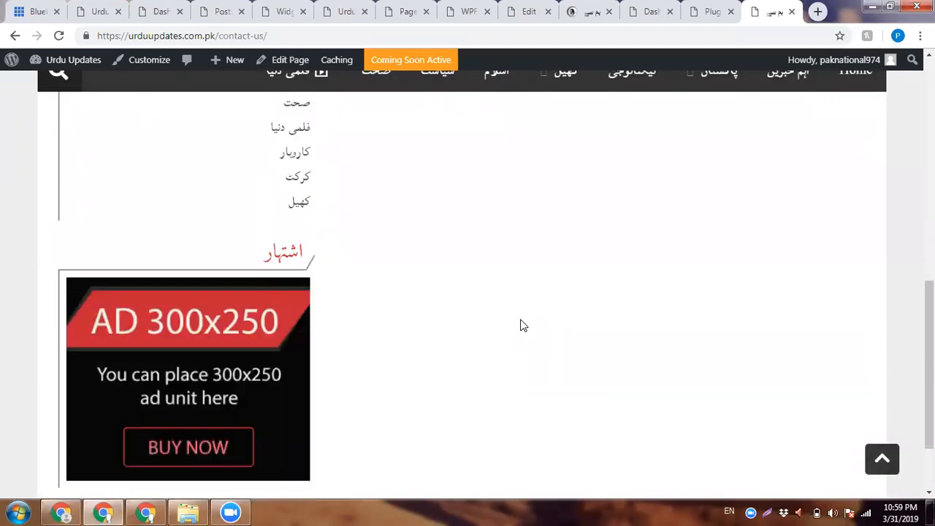
Step: Test the links of the 300x250 sidebar ad and the 970x90 header ad, examining the page they lead to
{"action": "scroll", "coordinate": [523, 325], "scroll_direction": "down", "scroll_amount": 2}
{"action": "left_click", "coordinate": [126, 271]}
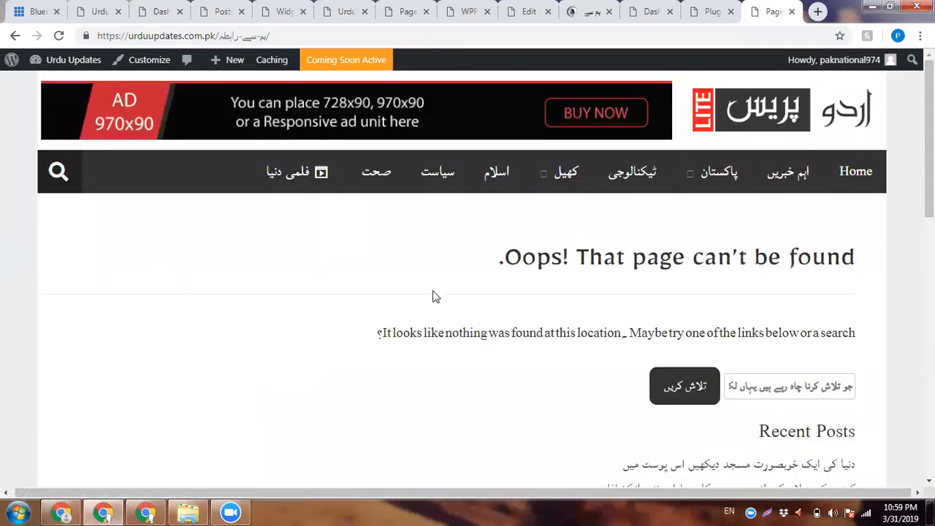
{"action": "scroll", "coordinate": [462, 302], "scroll_direction": "down", "scroll_amount": 2}
{"action": "scroll", "coordinate": [461, 303], "scroll_direction": "down", "scroll_amount": 5}
{"action": "scroll", "coordinate": [462, 302], "scroll_direction": "up", "scroll_amount": 7}
{"action": "scroll", "coordinate": [465, 303], "scroll_direction": "down", "scroll_amount": 5}
{"action": "scroll", "coordinate": [557, 285], "scroll_direction": "up", "scroll_amount": 5}
{"action": "left_click", "coordinate": [530, 137]}
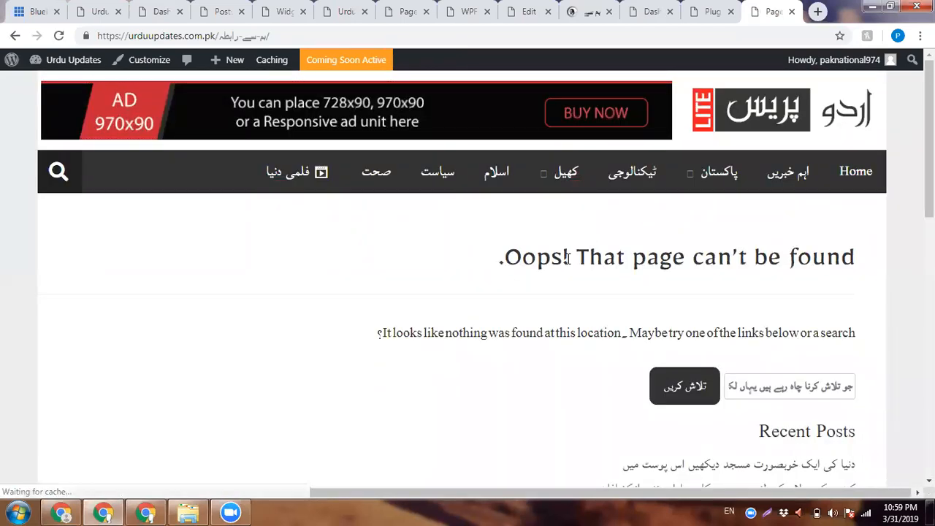
Step: Switch back to the reference contact page on hassannisar.pk
{"action": "key", "text": "ctrl+shift+Tab"}
{"action": "key", "text": "ctrl+shift+Tab"}
{"action": "key", "text": "ctrl+shift+Tab"}
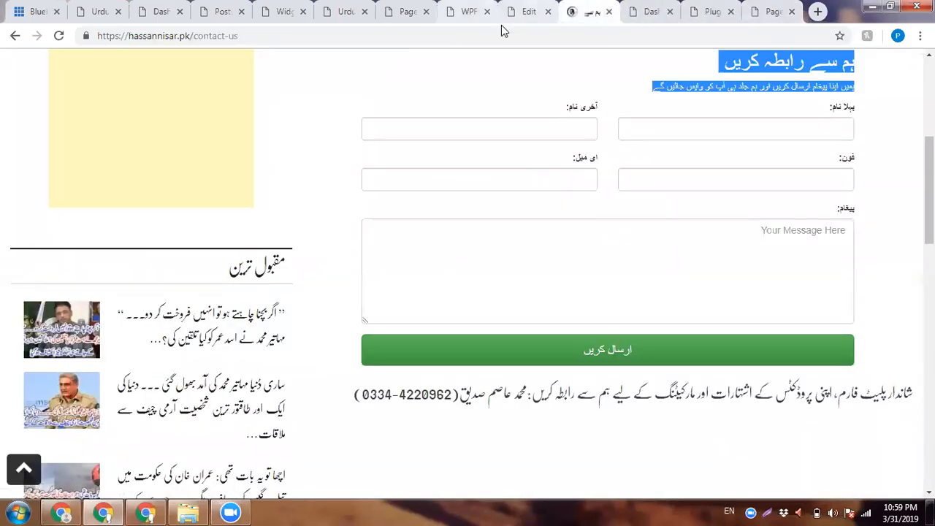
Step: Open the updated contact page in a new tab from the Edit Page screen and copy its web address
{"action": "key", "text": "ctrl+shift+Tab"}
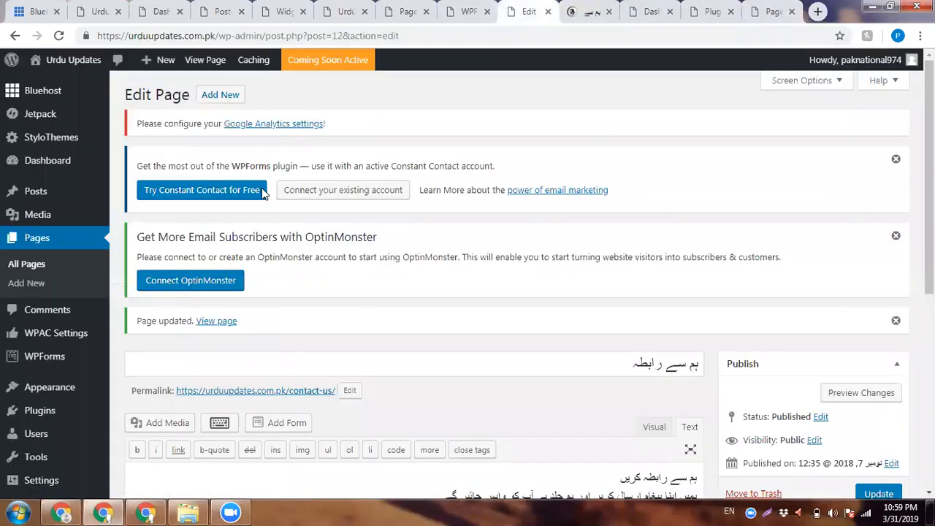
{"action": "right_click", "coordinate": [236, 328]}
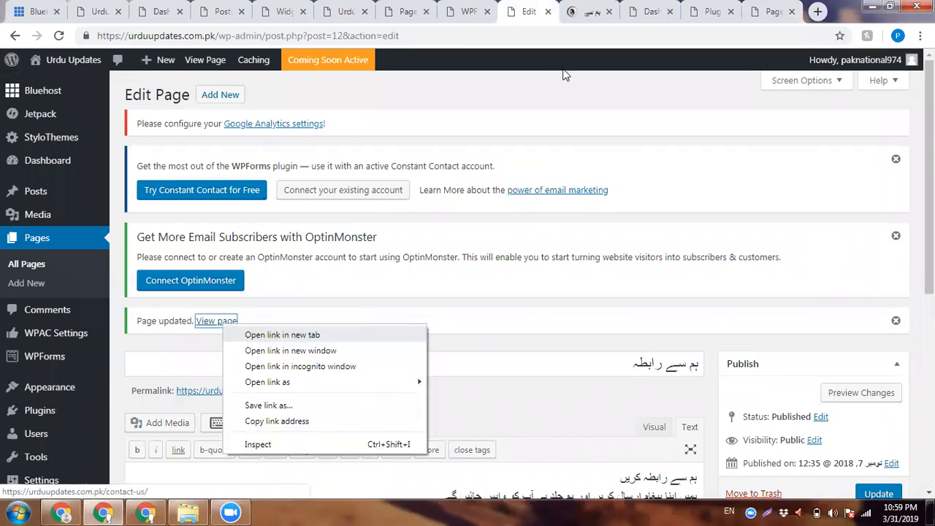
{"action": "left_click", "coordinate": [282, 335]}
{"action": "left_click", "coordinate": [544, 11]}
{"action": "right_click", "coordinate": [541, 33]}
{"action": "left_click", "coordinate": [569, 84]}
Step: Switch to the open Widgets screen of the Urdu Updates admin
{"action": "left_click", "coordinate": [392, 6]}
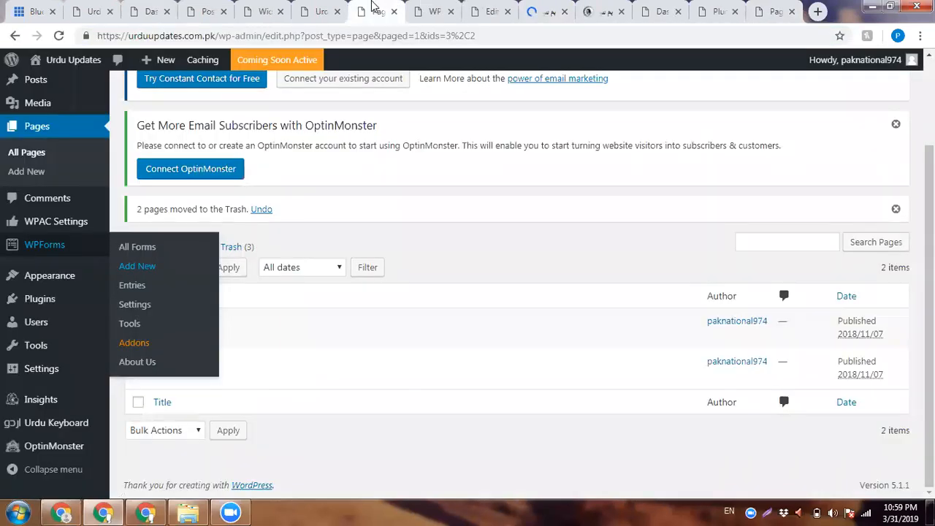
{"action": "left_click", "coordinate": [432, 6]}
{"action": "left_click", "coordinate": [320, 5]}
{"action": "left_click", "coordinate": [251, 5]}
{"action": "left_click", "coordinate": [211, 6]}
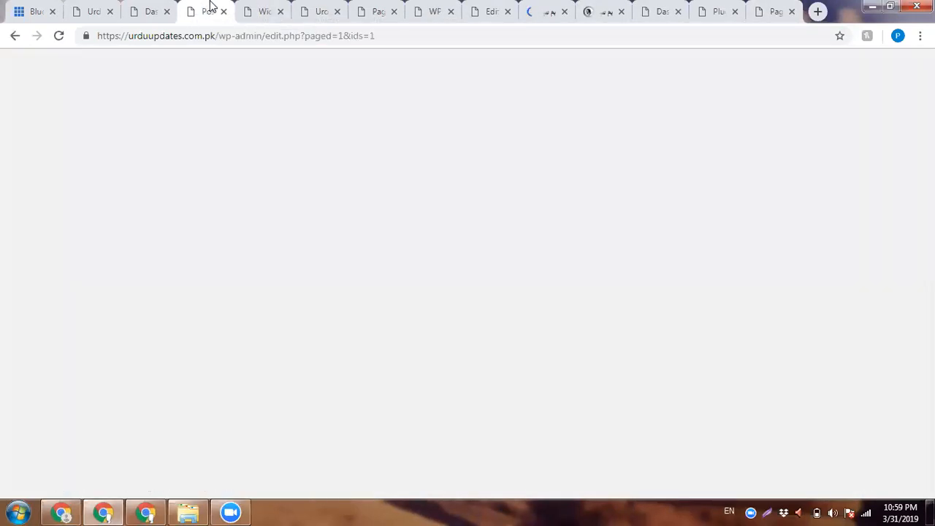
{"action": "left_click", "coordinate": [250, 6]}
{"action": "scroll", "coordinate": [556, 251], "scroll_direction": "up", "scroll_amount": 10}
{"action": "scroll", "coordinate": [581, 213], "scroll_direction": "down", "scroll_amount": 2}
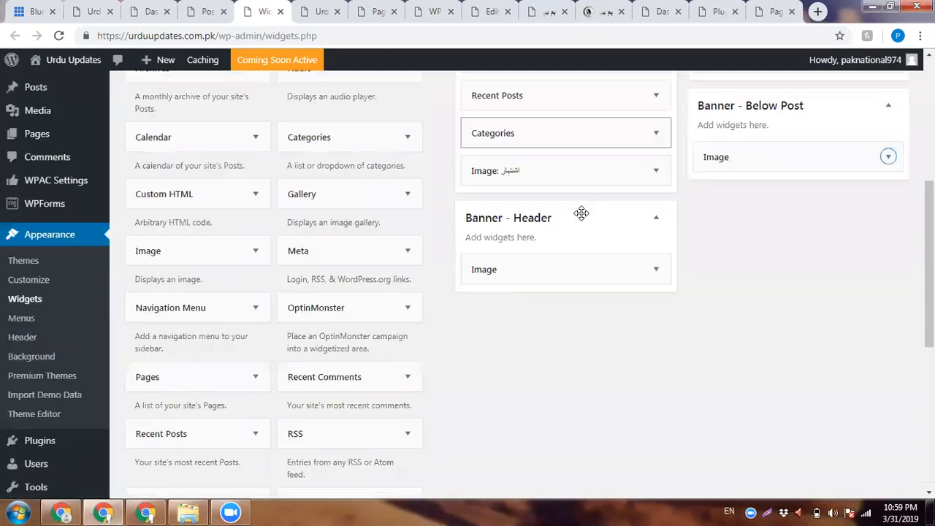
{"action": "scroll", "coordinate": [581, 213], "scroll_direction": "down", "scroll_amount": 1}
{"action": "left_click", "coordinate": [569, 213]}
{"action": "triple_click", "coordinate": [564, 358]}
{"action": "key", "text": "BackSpace"}
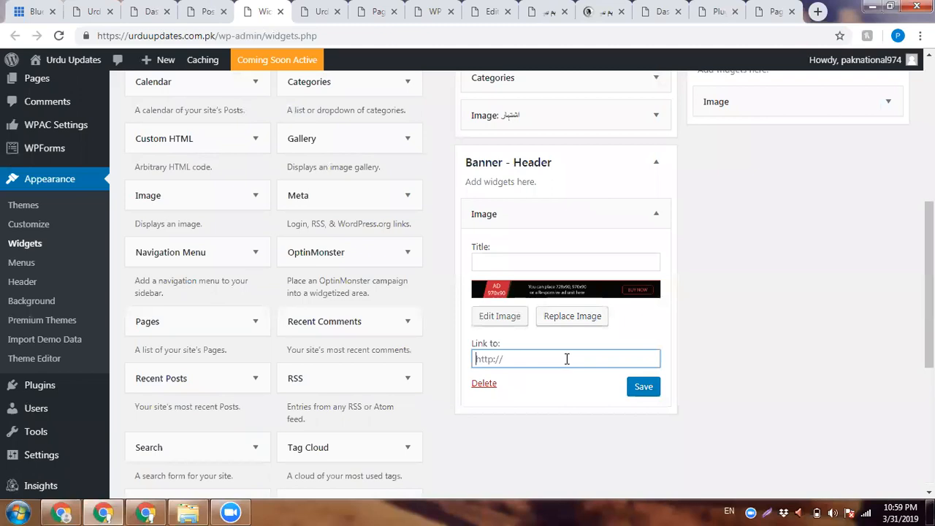
{"action": "key", "text": "ctrl+v"}
{"action": "left_click", "coordinate": [649, 387]}
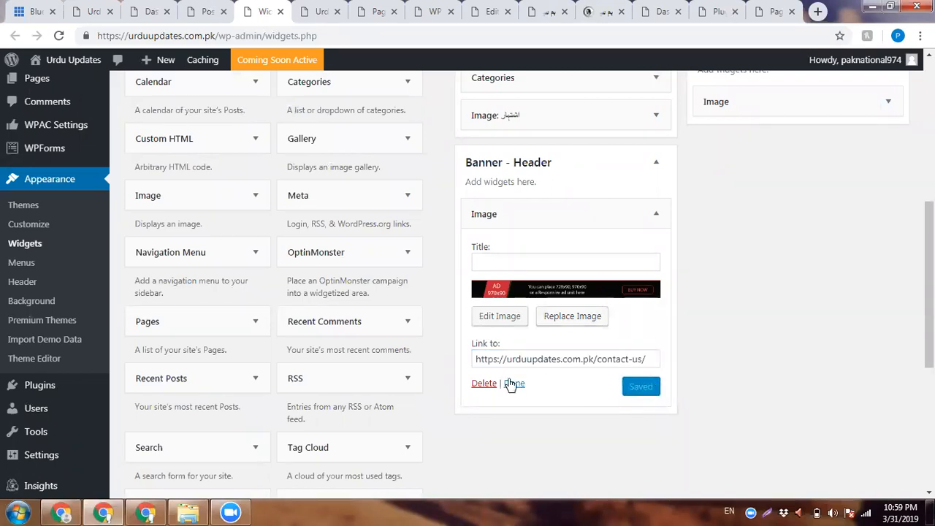
{"action": "left_click", "coordinate": [513, 383]}
{"action": "left_click", "coordinate": [618, 115]}
{"action": "triple_click", "coordinate": [577, 401]}
{"action": "key", "text": "BackSpace"}
{"action": "key", "text": "ctrl+v"}
{"action": "left_click", "coordinate": [643, 429]}
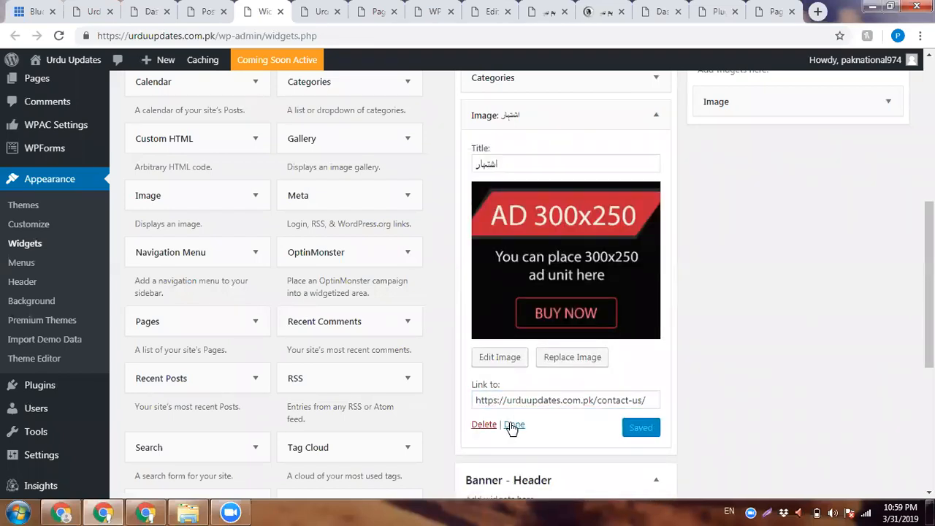
{"action": "left_click", "coordinate": [514, 425]}
{"action": "scroll", "coordinate": [626, 320], "scroll_direction": "up", "scroll_amount": 5}
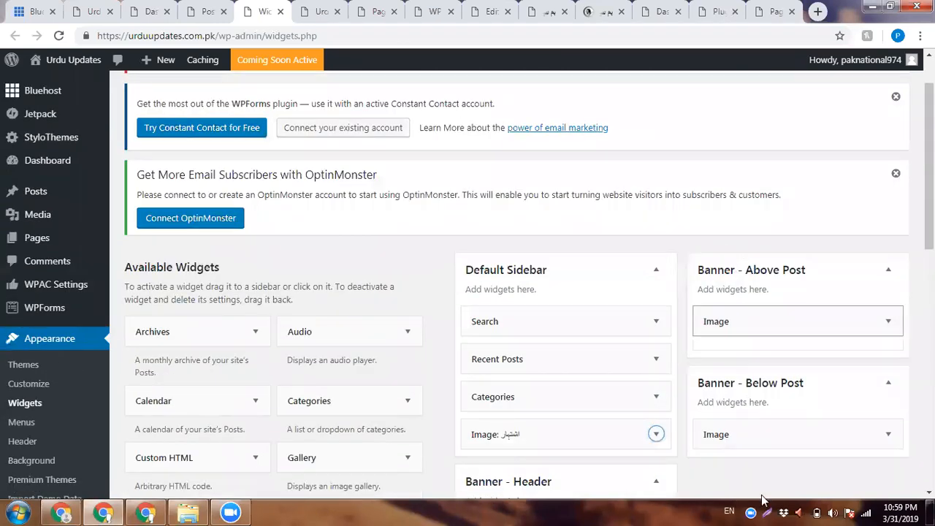
{"action": "key", "text": "ctrl+a"}
{"action": "key", "text": "ctrl+v"}
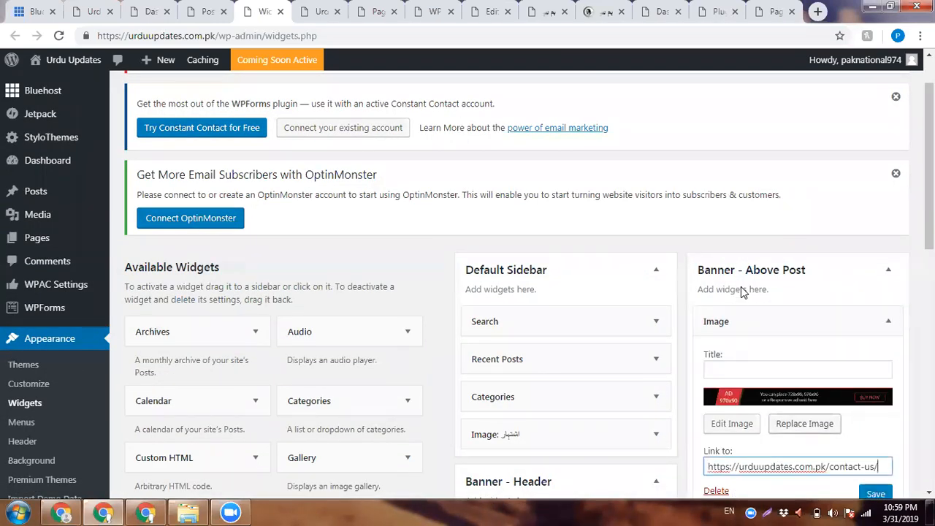
{"action": "scroll", "coordinate": [856, 340], "scroll_direction": "down", "scroll_amount": 3}
{"action": "left_click", "coordinate": [875, 334]}
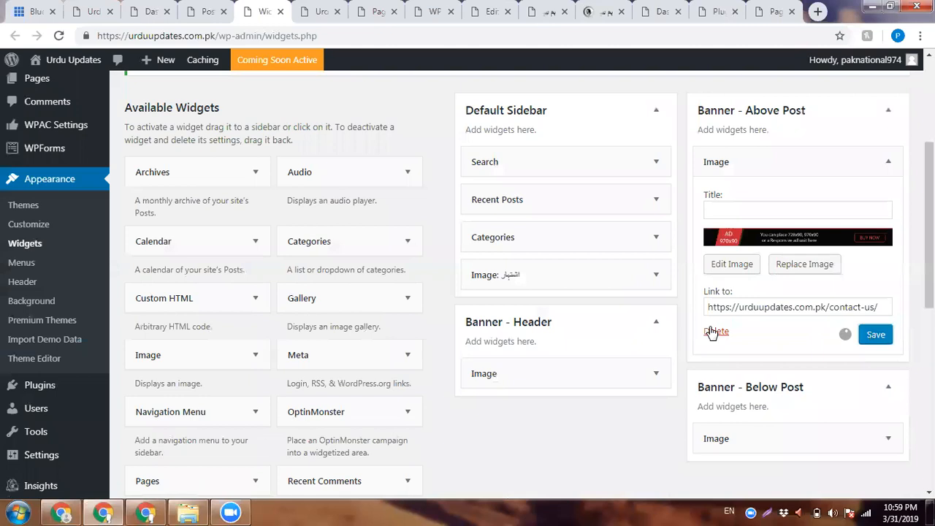
{"action": "left_click", "coordinate": [748, 333]}
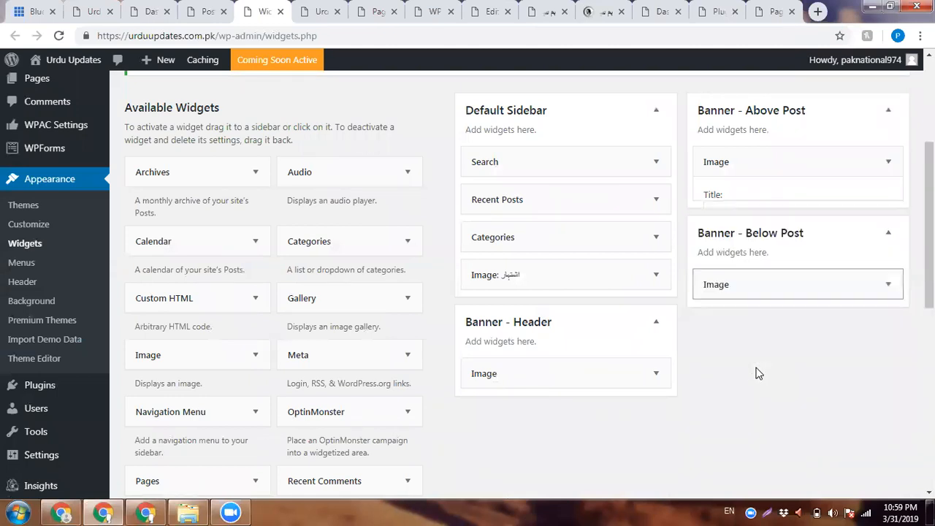
{"action": "left_click", "coordinate": [758, 273]}
{"action": "left_click", "coordinate": [780, 406]}
{"action": "key", "text": "ctrl+a"}
{"action": "key", "text": "ctrl+v"}
{"action": "left_click", "coordinate": [879, 436]}
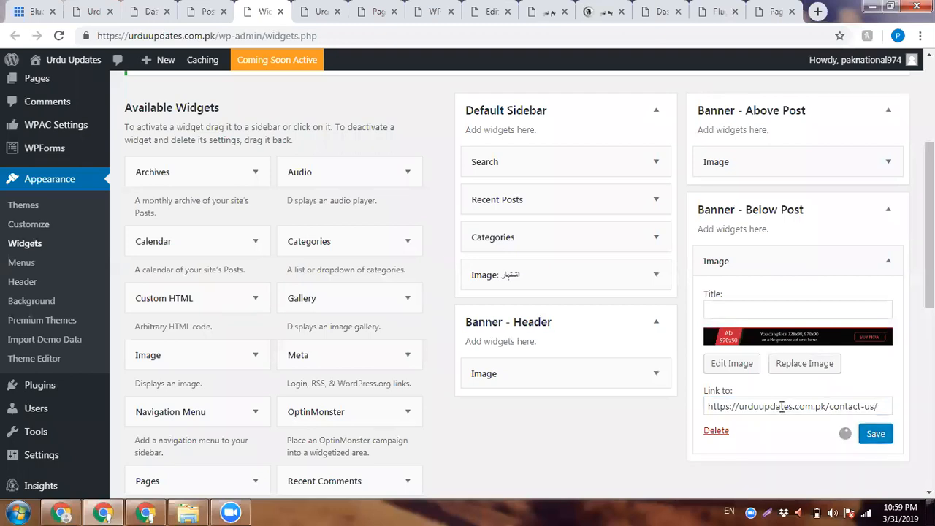
{"action": "left_click", "coordinate": [746, 432]}
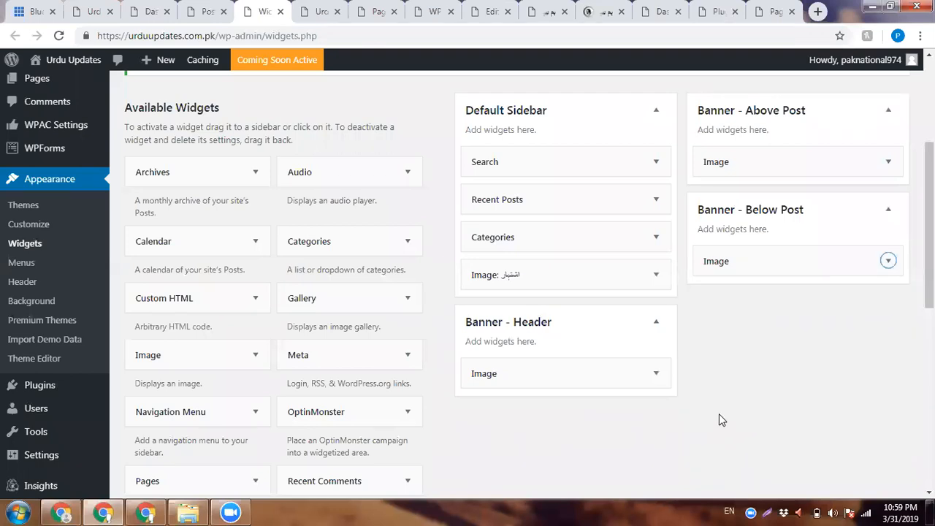
Step: Open the Urdu Updates live site in a new tab
{"action": "scroll", "coordinate": [700, 396], "scroll_direction": "up", "scroll_amount": 3}
{"action": "scroll", "coordinate": [701, 388], "scroll_direction": "down", "scroll_amount": 4}
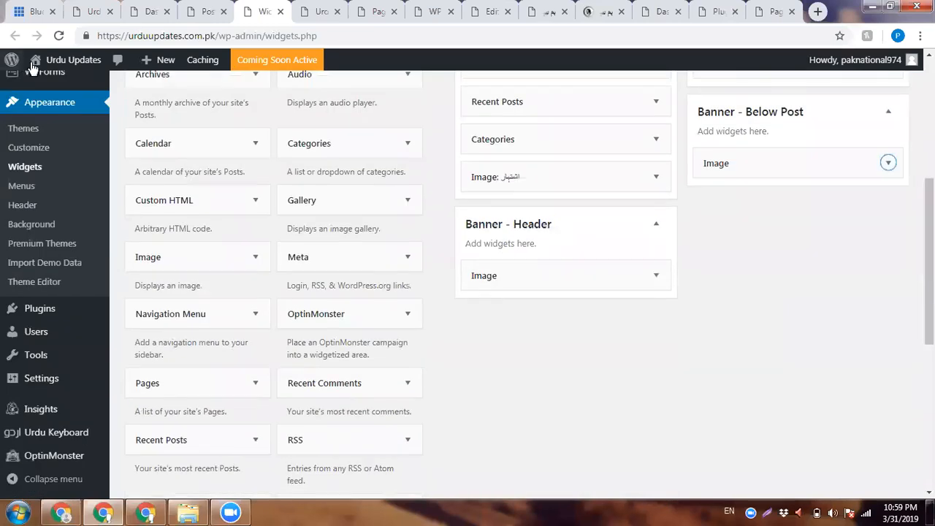
{"action": "right_click", "coordinate": [58, 85]}
{"action": "left_click", "coordinate": [75, 93]}
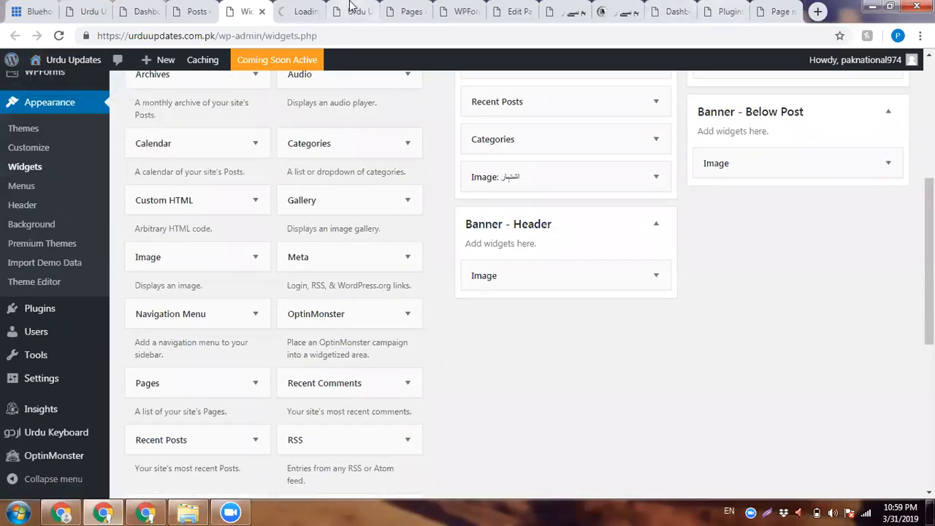
Step: Close the surplus browser tabs for the old site view, Pages, WPForms, Edit Page, contact pages, Dashboard and Plugins
{"action": "left_click", "coordinate": [373, 13]}
{"action": "left_click", "coordinate": [370, 13]}
{"action": "left_click", "coordinate": [370, 13]}
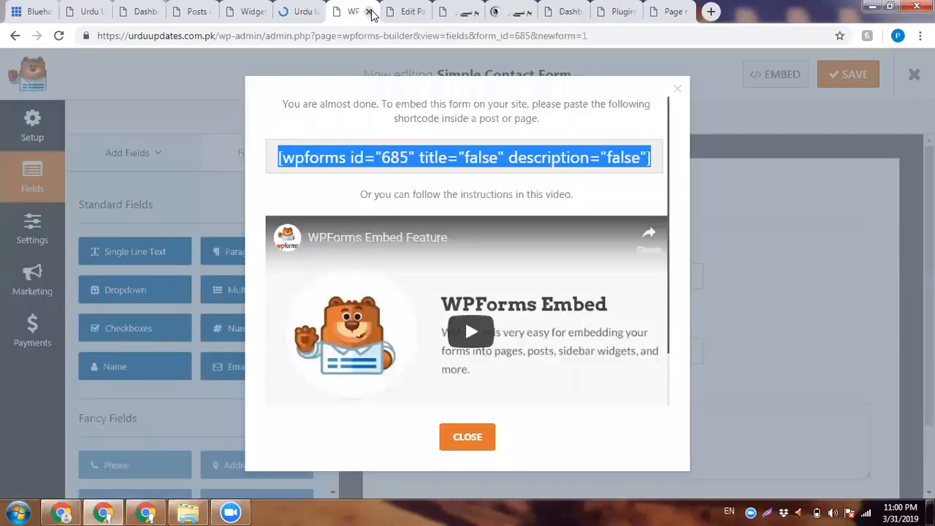
{"action": "left_click", "coordinate": [370, 12]}
{"action": "left_click", "coordinate": [372, 12]}
{"action": "left_click", "coordinate": [372, 12]}
{"action": "left_click", "coordinate": [372, 12]}
{"action": "left_click", "coordinate": [372, 13]}
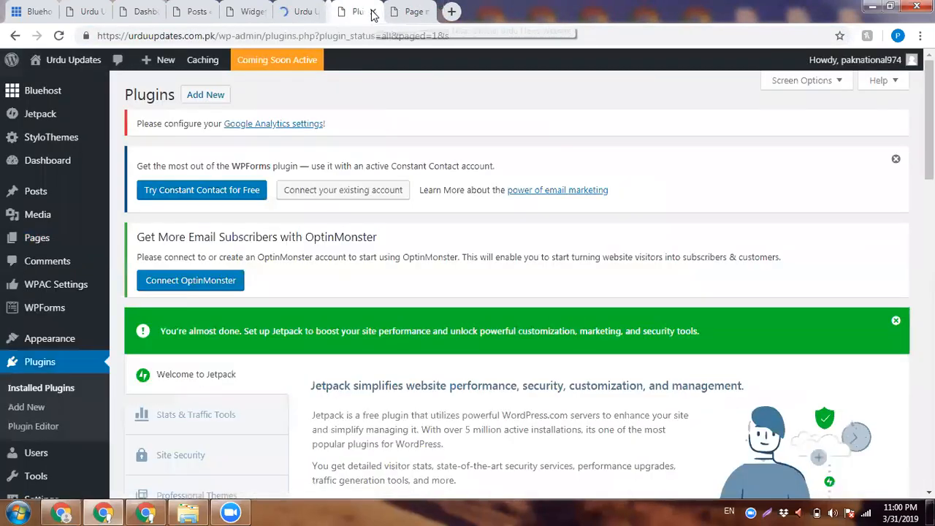
{"action": "left_click", "coordinate": [368, 11]}
Step: Review the live contact page, checking the header banner, contact form and sidebar ad
{"action": "left_click", "coordinate": [628, 11]}
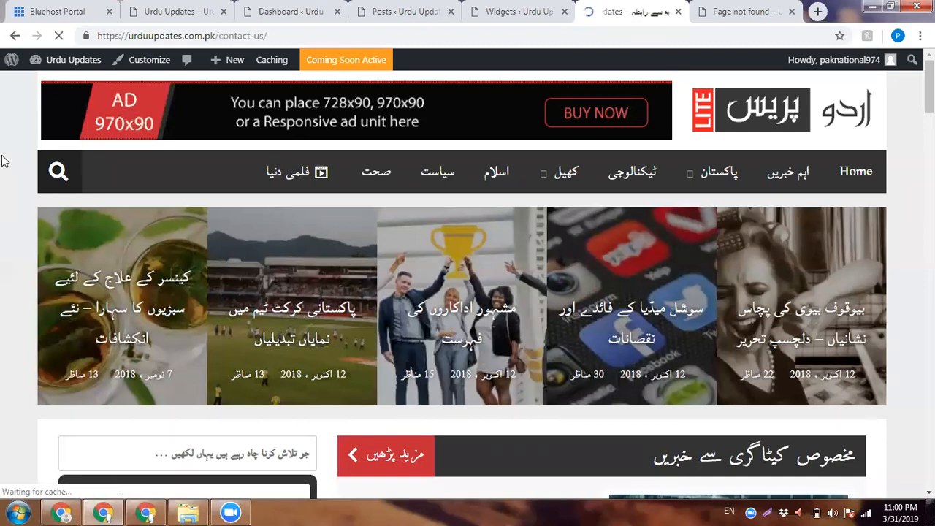
{"action": "scroll", "coordinate": [495, 300], "scroll_direction": "down", "scroll_amount": 10}
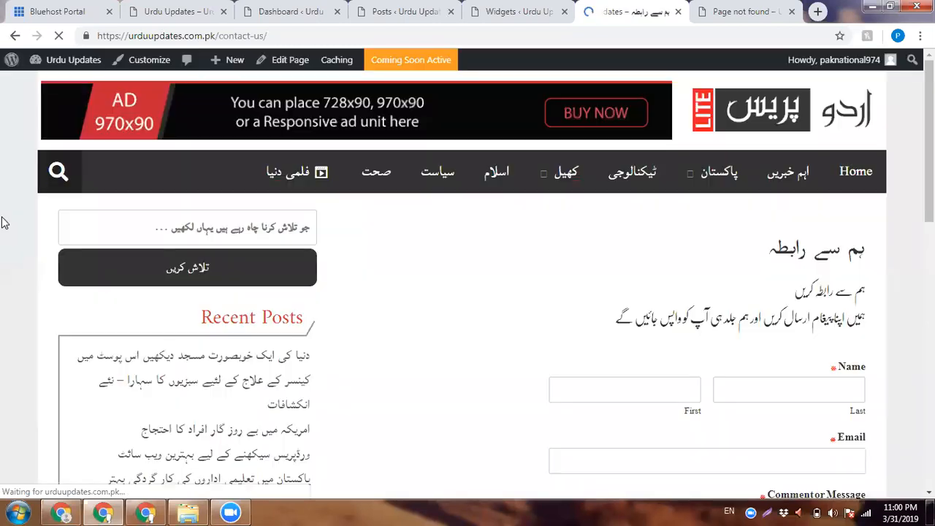
{"action": "scroll", "coordinate": [4, 223], "scroll_direction": "down", "scroll_amount": 10}
{"action": "scroll", "coordinate": [563, 351], "scroll_direction": "up", "scroll_amount": 10}
{"action": "scroll", "coordinate": [564, 351], "scroll_direction": "down", "scroll_amount": 10}
{"action": "scroll", "coordinate": [564, 351], "scroll_direction": "up", "scroll_amount": 10}
{"action": "mouse_move", "coordinate": [715, 162]}
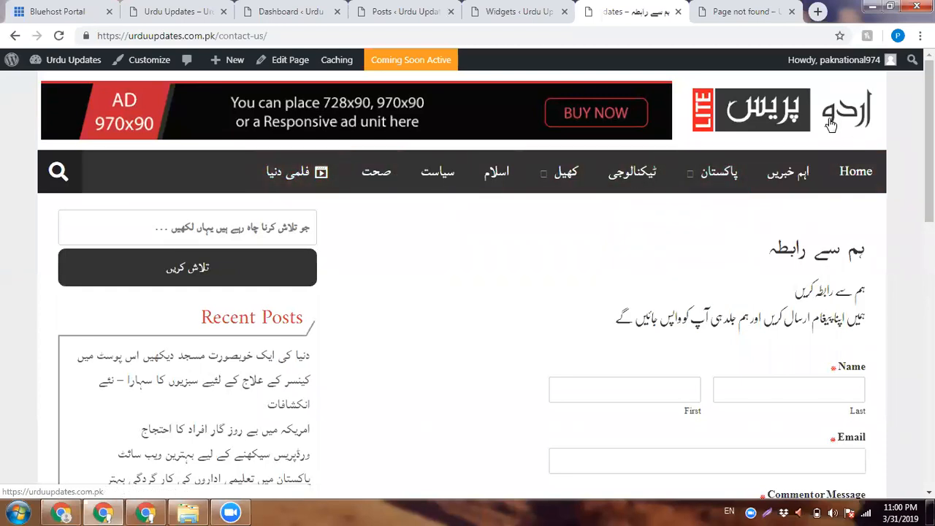
{"action": "scroll", "coordinate": [470, 259], "scroll_direction": "down", "scroll_amount": 10}
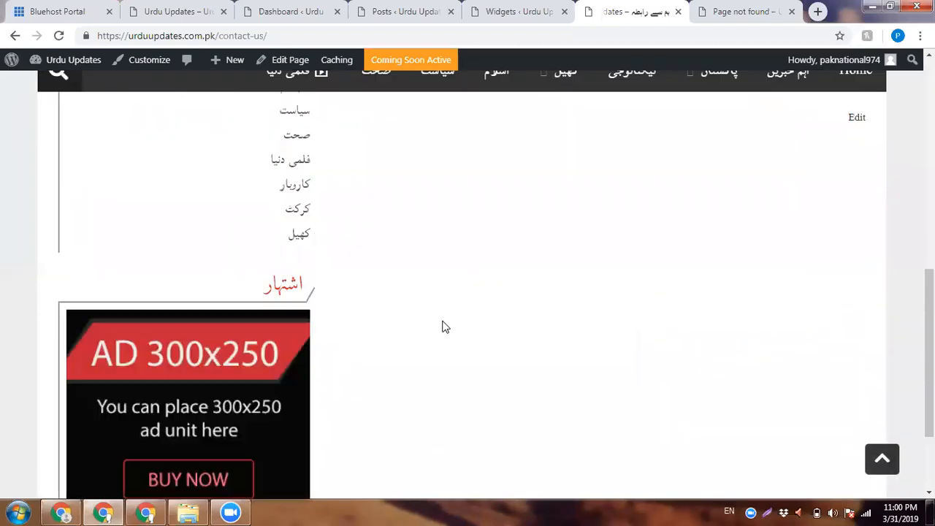
Step: Open the privacy policy page from the site footer and inspect the footer links on the not-found page
{"action": "left_click", "coordinate": [422, 469]}
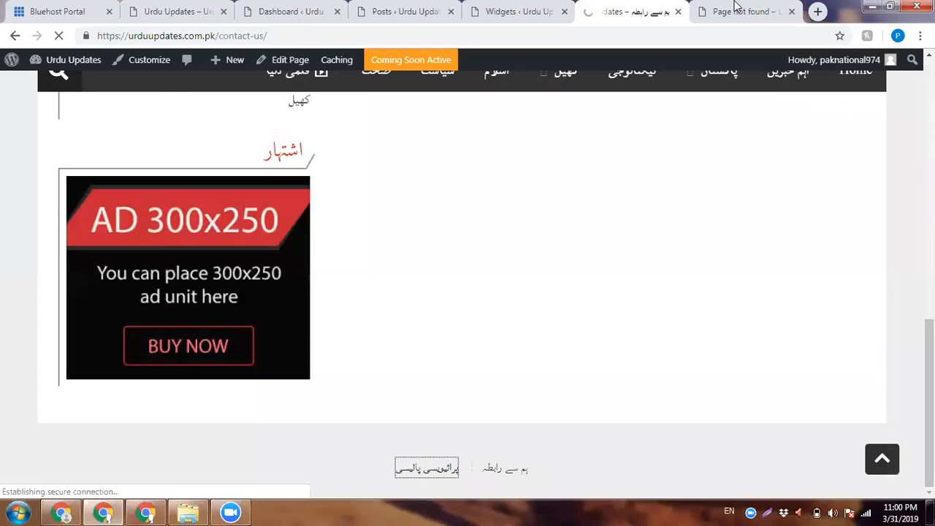
{"action": "left_click", "coordinate": [735, 10]}
{"action": "scroll", "coordinate": [735, 364], "scroll_direction": "down", "scroll_amount": 4}
{"action": "scroll", "coordinate": [745, 362], "scroll_direction": "down", "scroll_amount": 5}
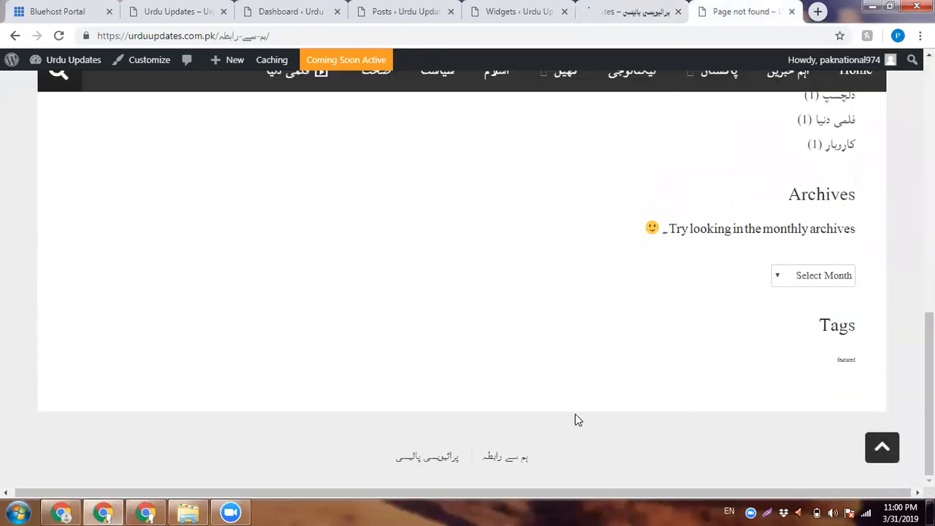
Step: Open hassannisar.pk in a new tab and go to its privacy policy page from the footer
{"action": "left_click", "coordinate": [821, 9]}
{"action": "type", "text": "has"}
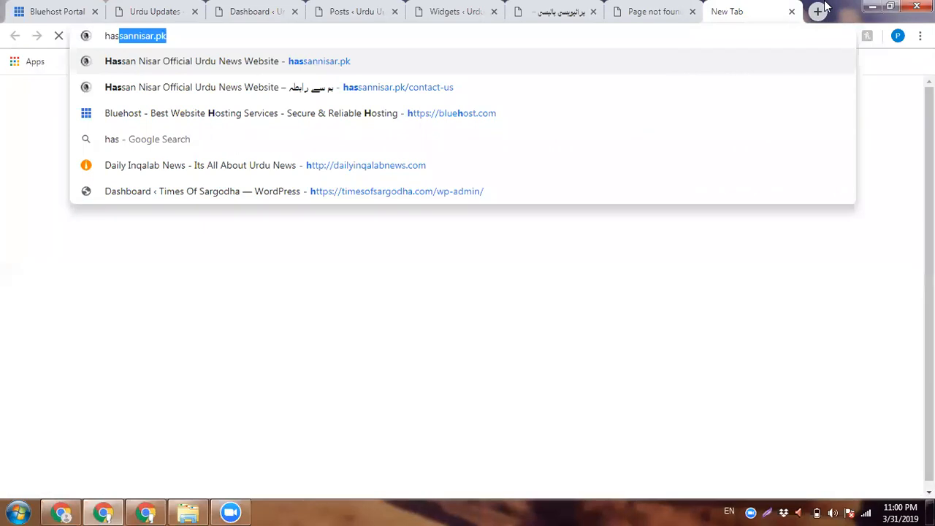
{"action": "key", "text": "Return"}
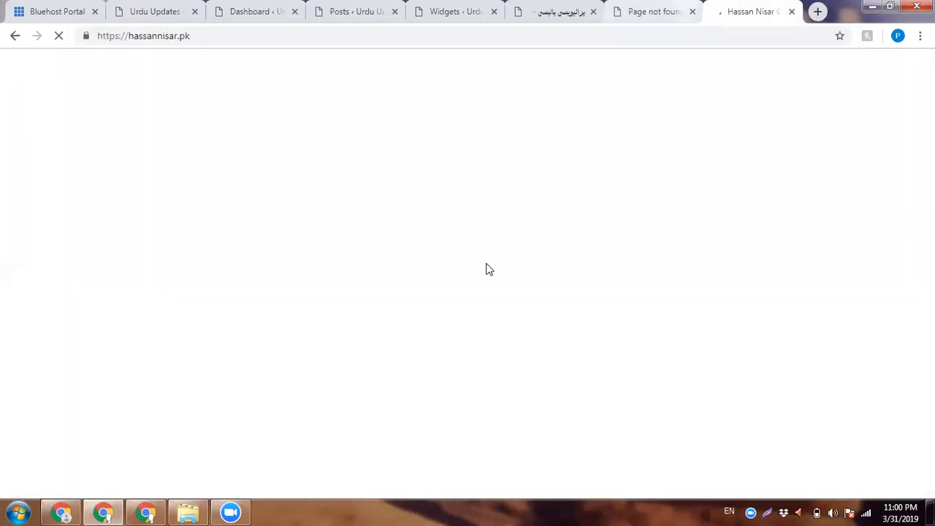
{"action": "scroll", "coordinate": [494, 297], "scroll_direction": "down", "scroll_amount": 10}
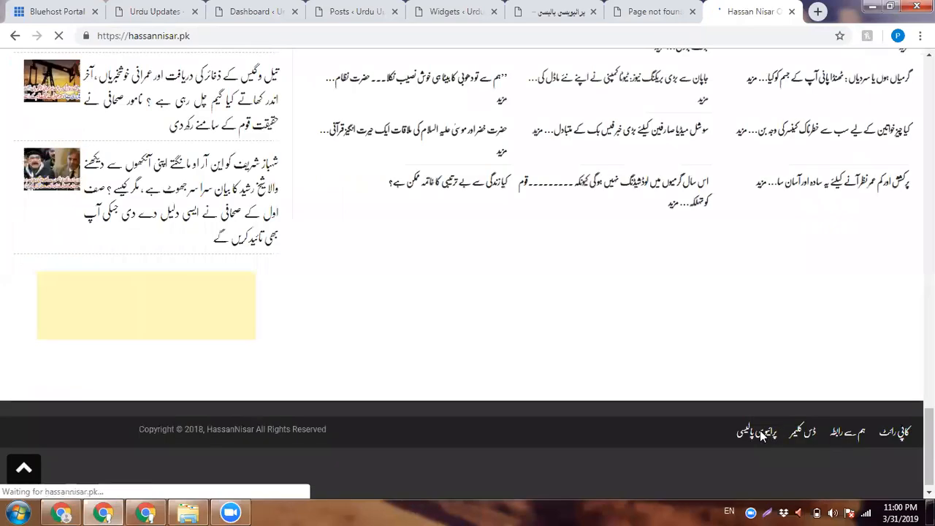
{"action": "left_click", "coordinate": [760, 434]}
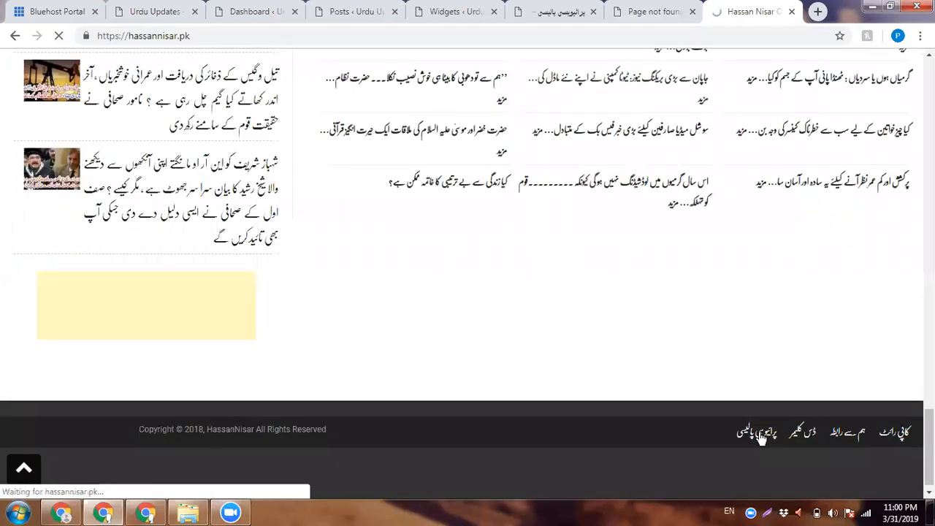
Step: Copy the privacy policy text on hassannisar.pk through the closing Contact Us sentence
{"action": "scroll", "coordinate": [493, 297], "scroll_direction": "down", "scroll_amount": 5}
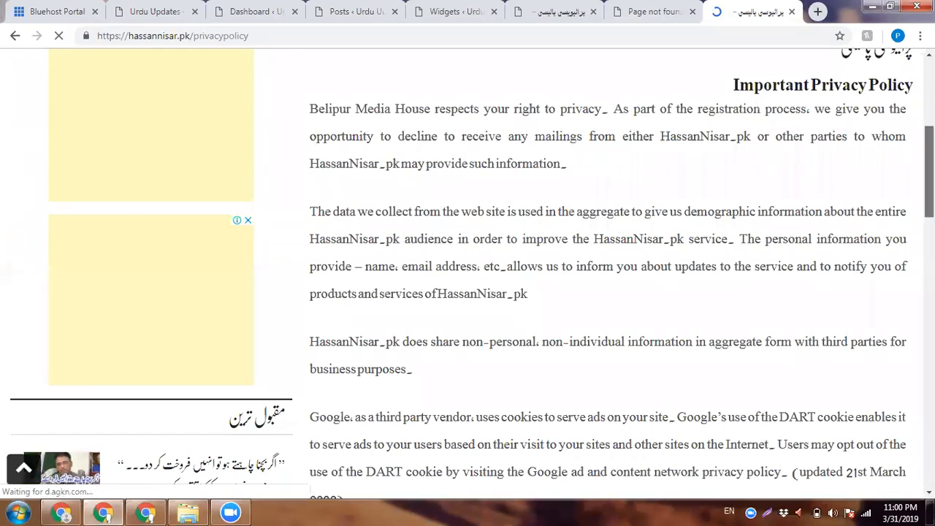
{"action": "left_click_drag", "start_coordinate": [734, 124], "coordinate": [716, 365]}
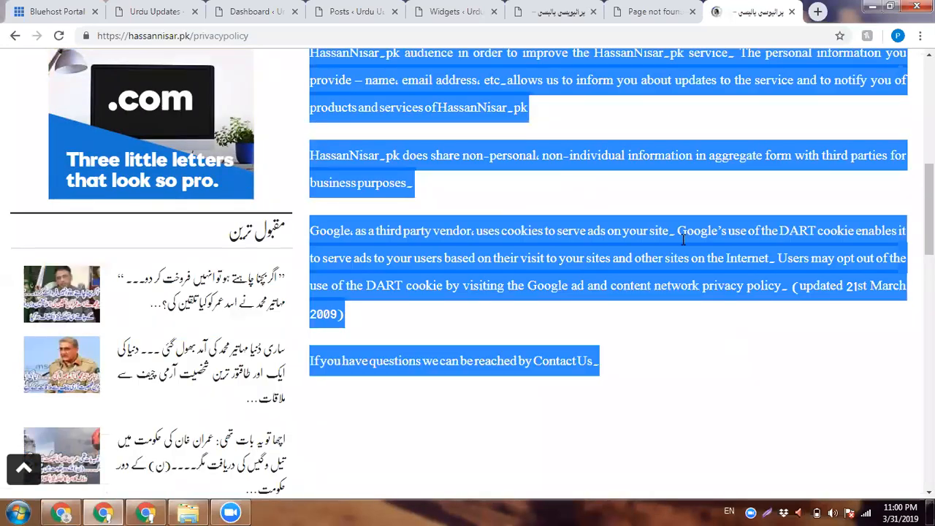
{"action": "right_click", "coordinate": [683, 240]}
{"action": "left_click", "coordinate": [696, 245]}
{"action": "scroll", "coordinate": [696, 246], "scroll_direction": "down", "scroll_amount": 2}
Step: Return to the Urdu Updates dashboard and open the list of all pages
{"action": "left_click", "coordinate": [559, 11]}
{"action": "left_click", "coordinate": [651, 11]}
{"action": "left_click", "coordinate": [559, 11]}
{"action": "left_click", "coordinate": [456, 11]}
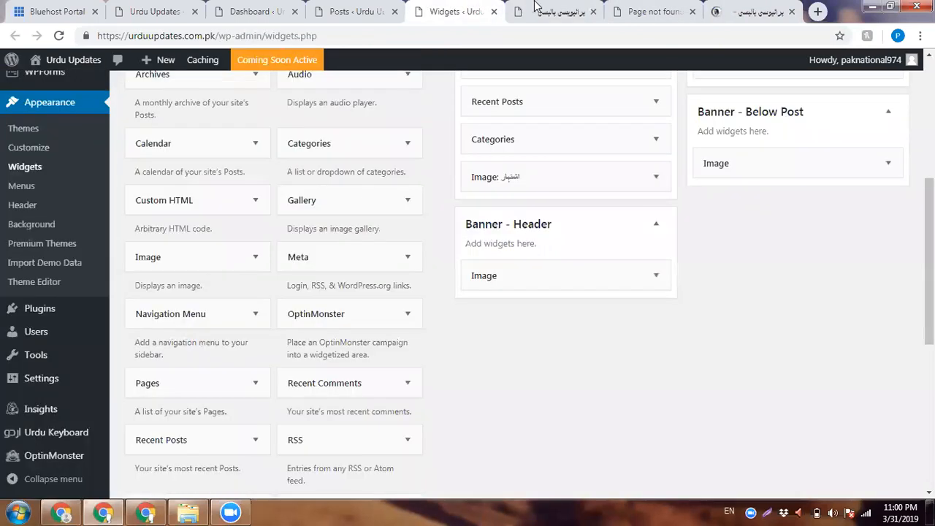
{"action": "left_click", "coordinate": [559, 11]}
{"action": "left_click", "coordinate": [355, 11]}
{"action": "left_click", "coordinate": [258, 11]}
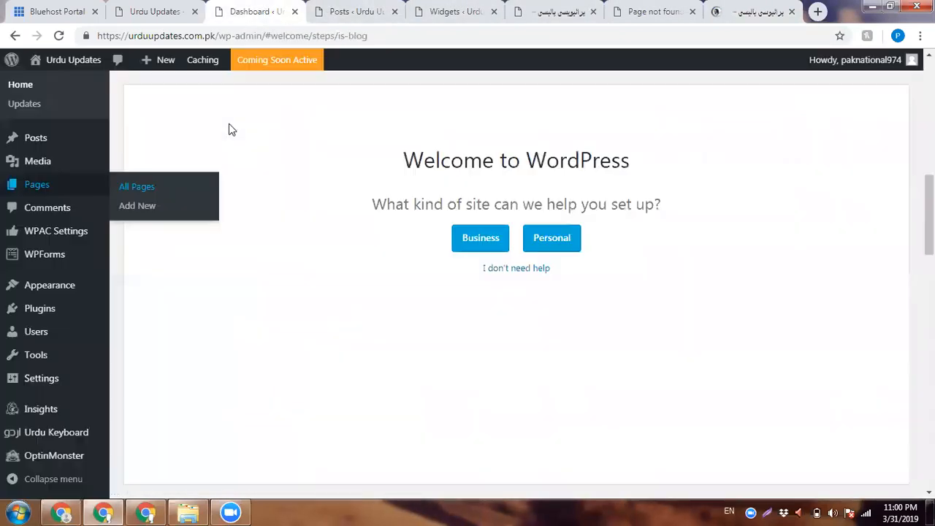
{"action": "left_click", "coordinate": [155, 11]}
{"action": "left_click", "coordinate": [257, 11]}
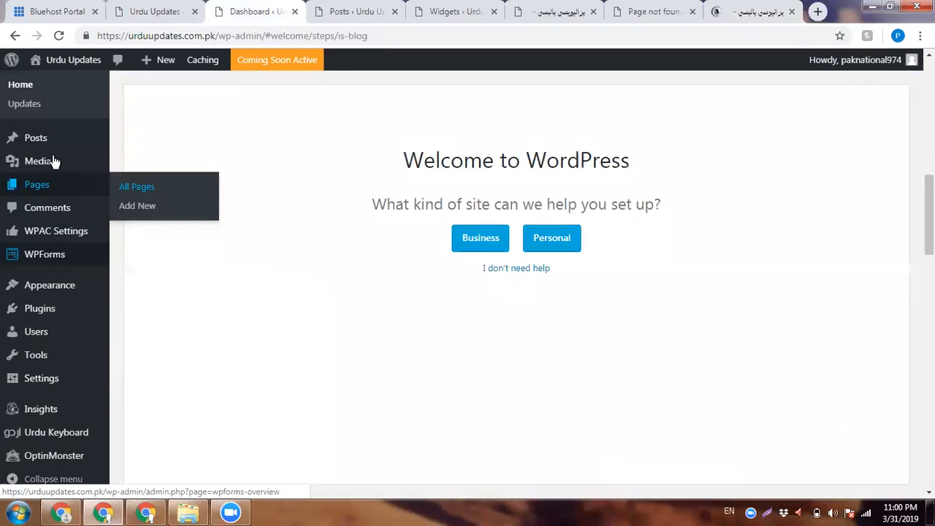
{"action": "left_click", "coordinate": [158, 192]}
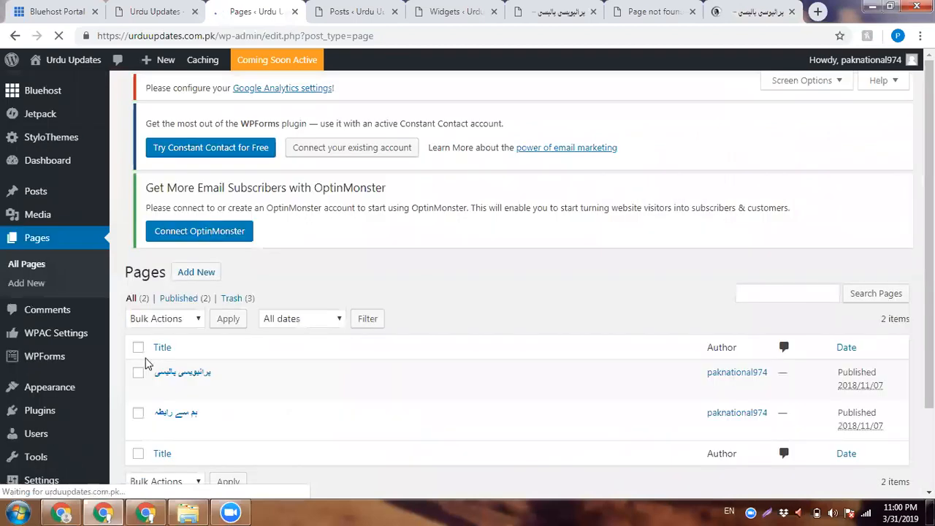
Step: Open the پرائیویسی پالیسی page for editing in a new tab
{"action": "scroll", "coordinate": [145, 362], "scroll_direction": "down", "scroll_amount": 2}
{"action": "right_click", "coordinate": [162, 311]}
{"action": "left_click", "coordinate": [212, 319]}
{"action": "left_click", "coordinate": [282, 8]}
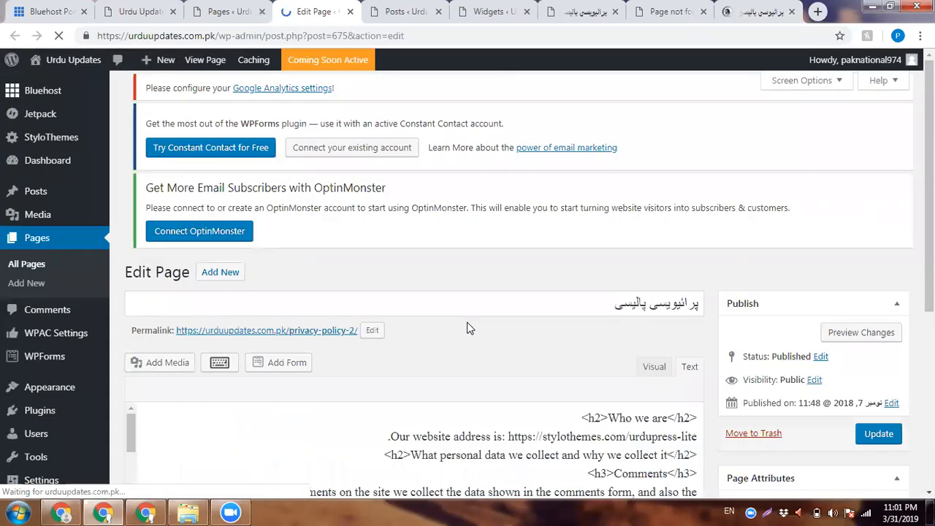
Step: Replace the page's whole content in the visual editor with the copied privacy policy text
{"action": "scroll", "coordinate": [673, 179], "scroll_direction": "down", "scroll_amount": 2}
{"action": "scroll", "coordinate": [635, 248], "scroll_direction": "down", "scroll_amount": 2}
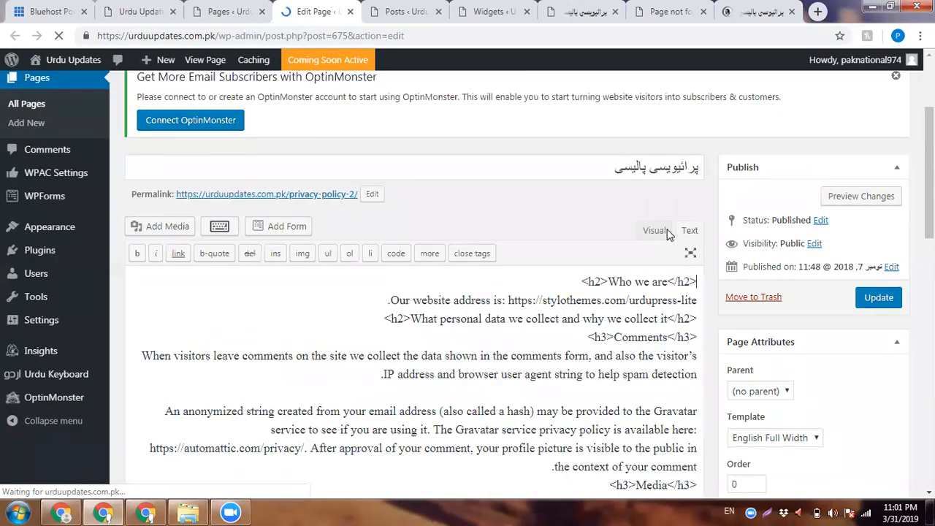
{"action": "left_click", "coordinate": [658, 232]}
{"action": "scroll", "coordinate": [428, 331], "scroll_direction": "down", "scroll_amount": 2}
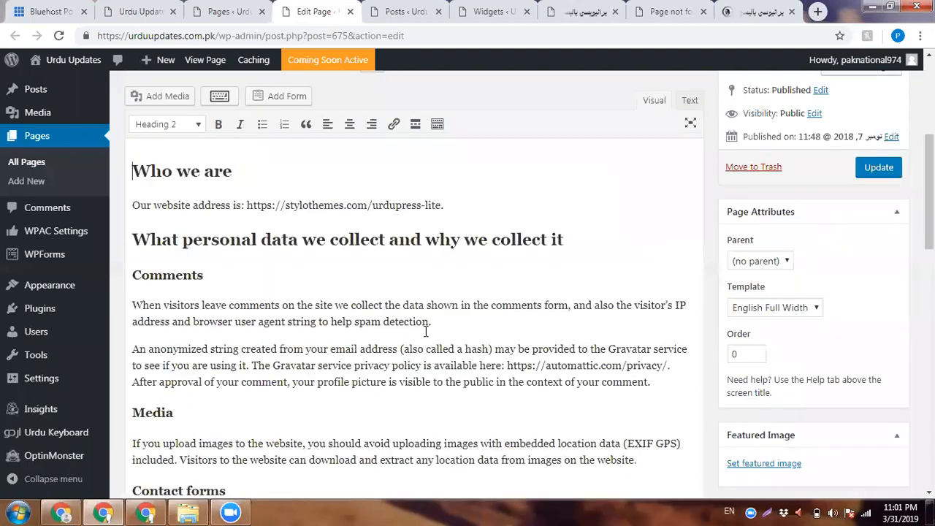
{"action": "key", "text": "ctrl+a"}
{"action": "key", "text": "Delete"}
{"action": "key", "text": "ctrl+v"}
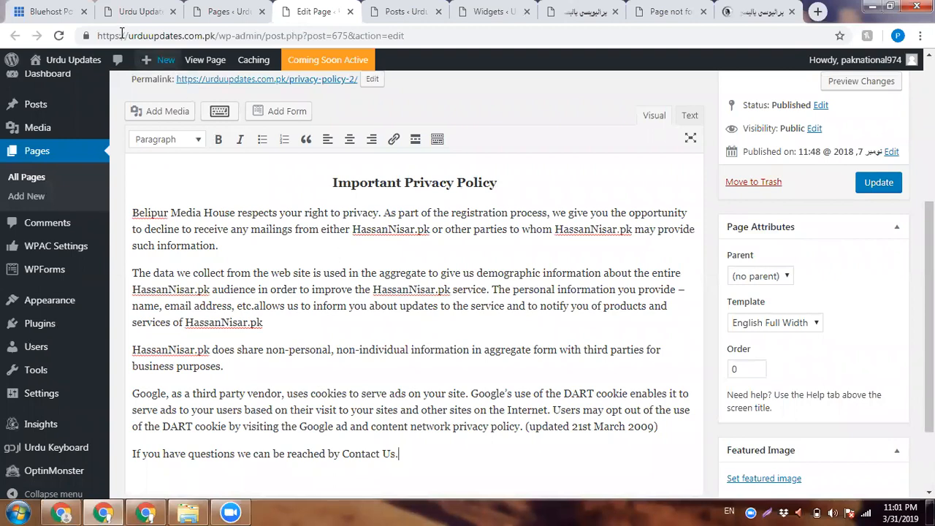
Step: Copy the site's domain /urduupdates.com.pk from the page's address
{"action": "double_click", "coordinate": [166, 37]}
{"action": "right_click", "coordinate": [166, 37]}
{"action": "left_click", "coordinate": [147, 37]}
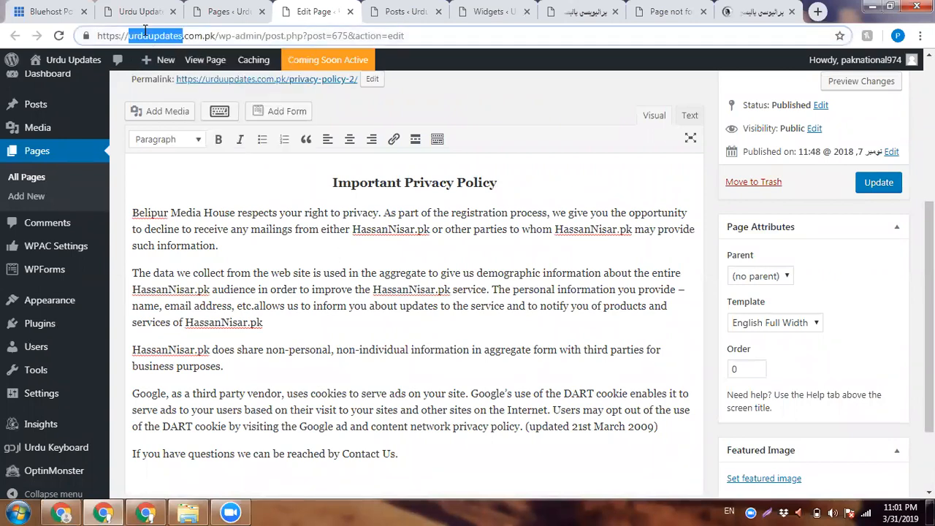
{"action": "left_click_drag", "start_coordinate": [129, 36], "coordinate": [204, 38]}
{"action": "right_click", "coordinate": [213, 35]}
{"action": "left_click", "coordinate": [214, 35]}
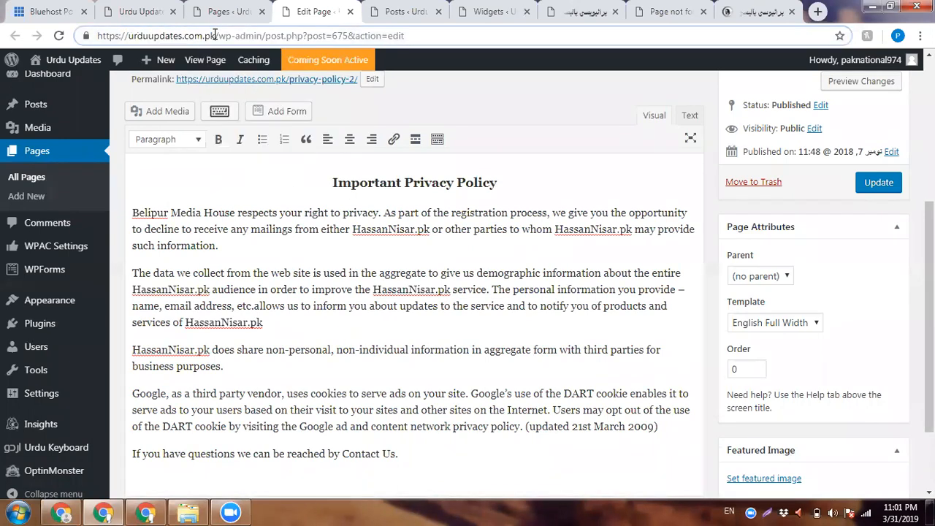
{"action": "left_click_drag", "start_coordinate": [127, 37], "coordinate": [216, 37]}
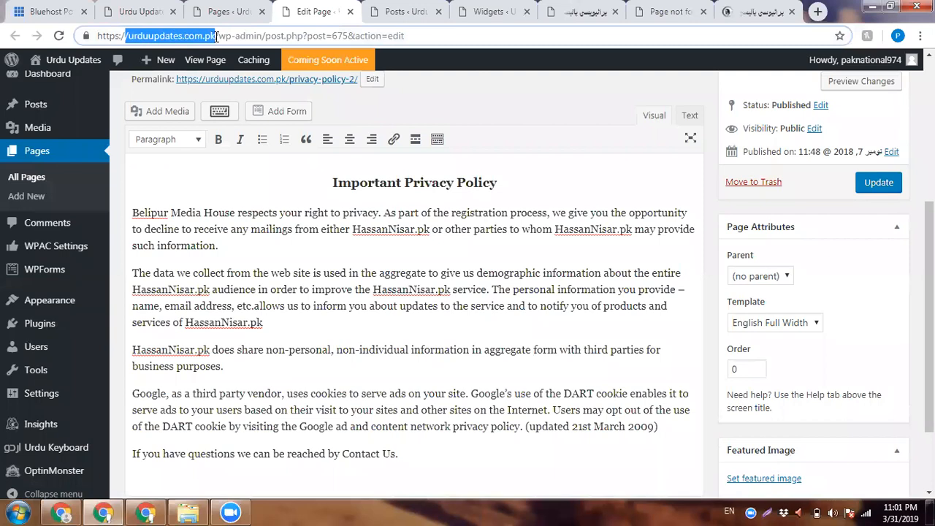
{"action": "right_click", "coordinate": [203, 35]}
{"action": "left_click", "coordinate": [230, 85]}
Step: Replace both HassanNisar.pk mentions in the first policy paragraph with /urduupdates.com.pk
{"action": "double_click", "coordinate": [408, 232]}
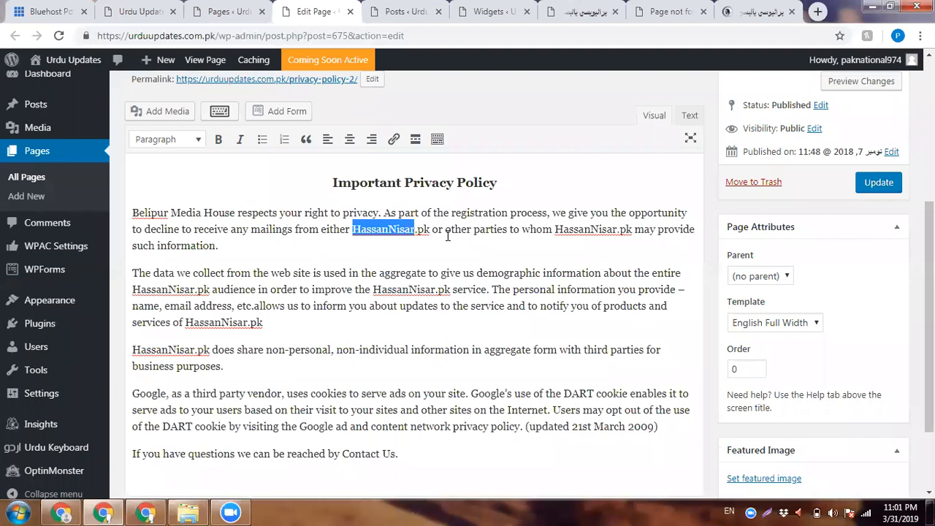
{"action": "left_click_drag", "start_coordinate": [430, 230], "coordinate": [353, 229]}
{"action": "key", "text": "BackSpace"}
{"action": "key", "text": "ctrl+v"}
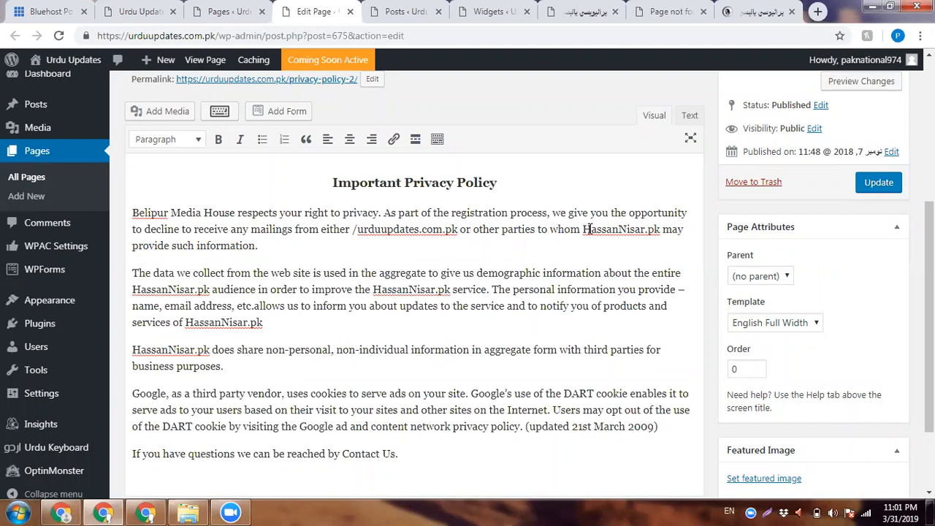
{"action": "left_click_drag", "start_coordinate": [588, 229], "coordinate": [662, 231]}
{"action": "key", "text": "BackSpace"}
{"action": "key", "text": "ctrl+v"}
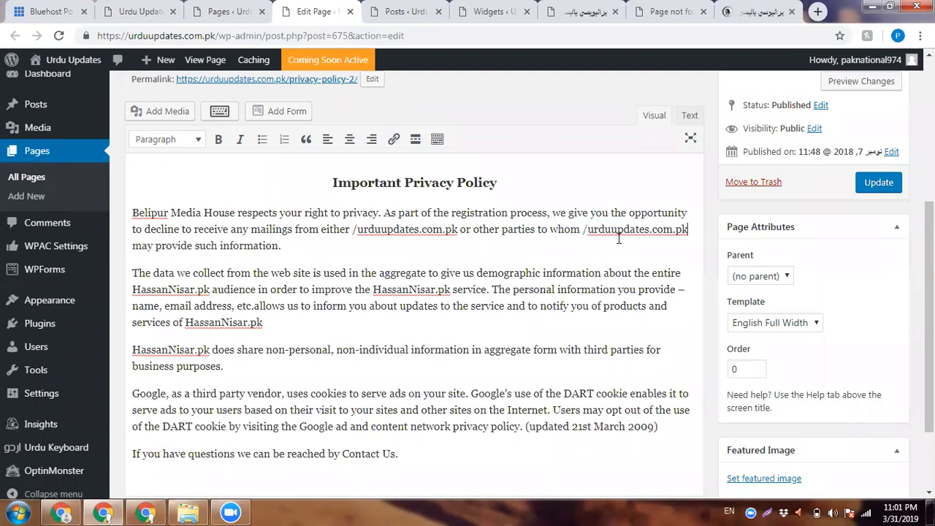
Step: Replace the remaining HassanNisar.pk mentions in the second and third policy paragraphs with /urduupdates.com.pk
{"action": "left_click_drag", "start_coordinate": [132, 291], "coordinate": [210, 289]}
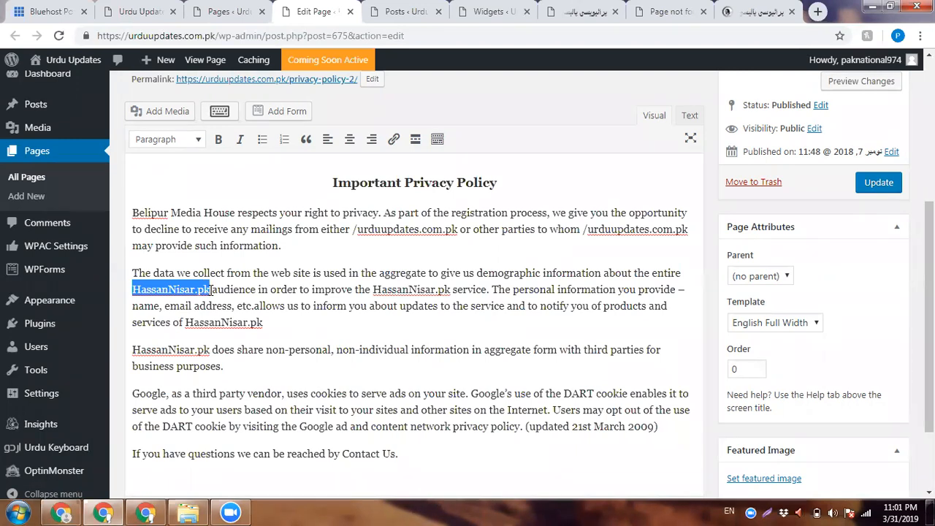
{"action": "key", "text": "ctrl+v"}
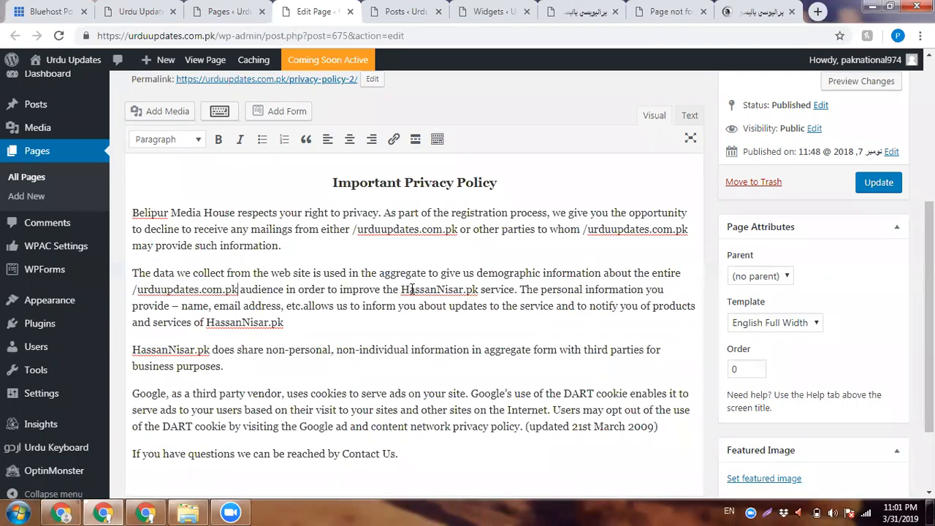
{"action": "mouse_move", "coordinate": [477, 289]}
{"action": "left_mouse_down"}
{"action": "mouse_move", "coordinate": [401, 289]}
{"action": "mouse_move", "coordinate": [480, 291]}
{"action": "left_mouse_up"}
{"action": "key", "text": "ctrl+v"}
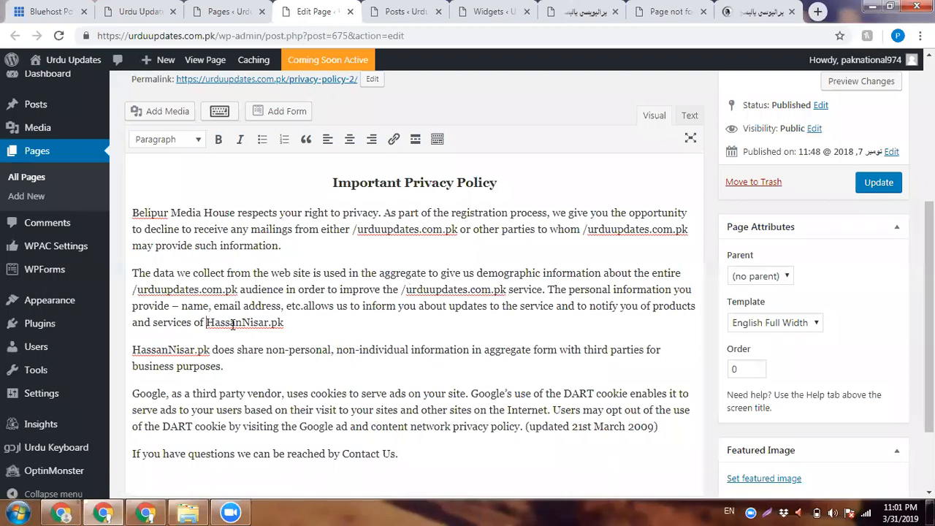
{"action": "left_click_drag", "start_coordinate": [206, 325], "coordinate": [293, 326]}
{"action": "key", "text": "ctrl+v"}
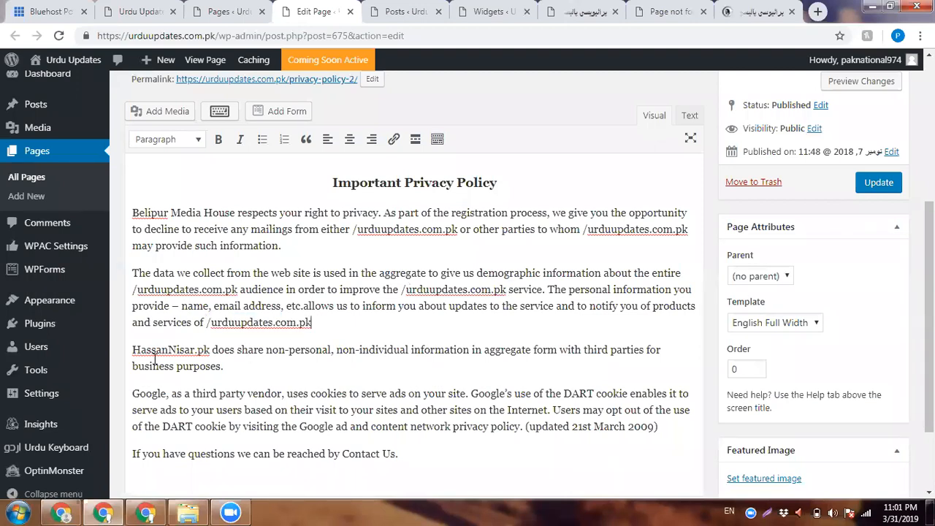
{"action": "left_click_drag", "start_coordinate": [133, 350], "coordinate": [210, 350]}
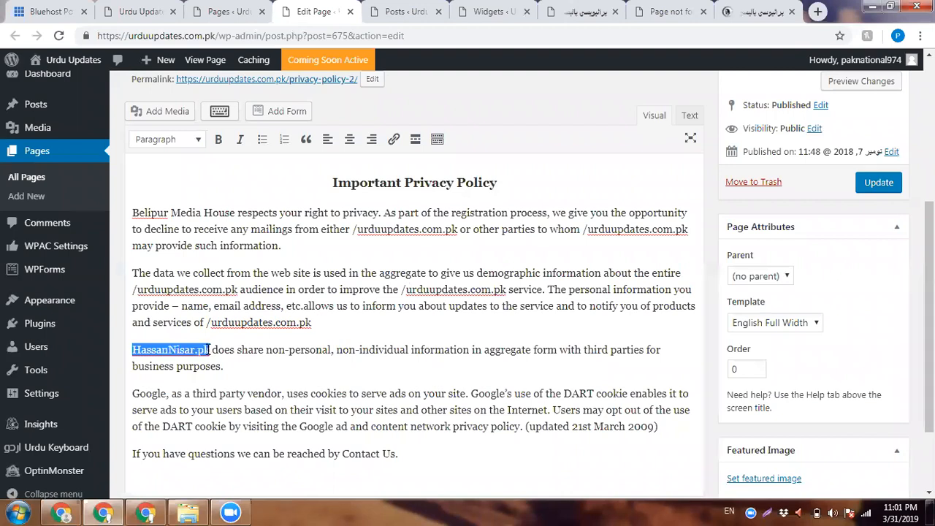
{"action": "key", "text": "ctrl+v"}
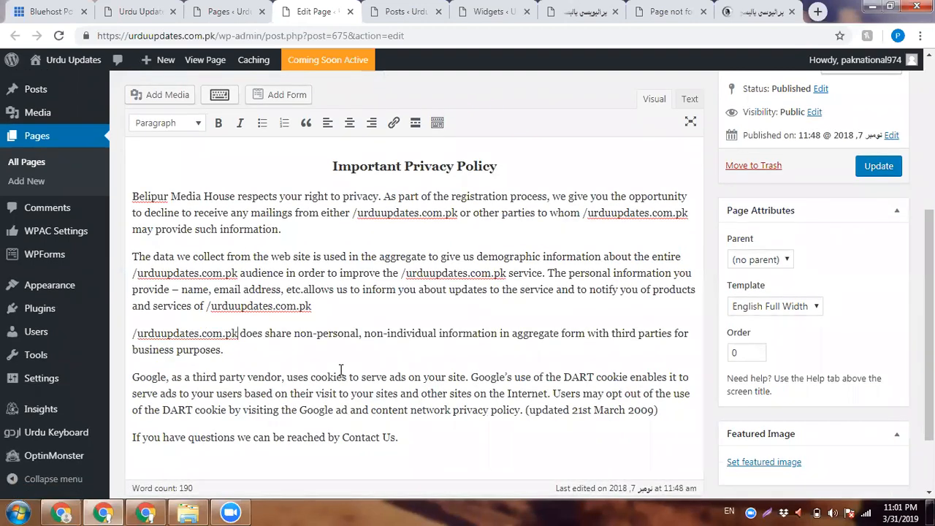
Step: Change the page's permalink slug to privacy-policy and update the page
{"action": "scroll", "coordinate": [438, 361], "scroll_direction": "down", "scroll_amount": 2}
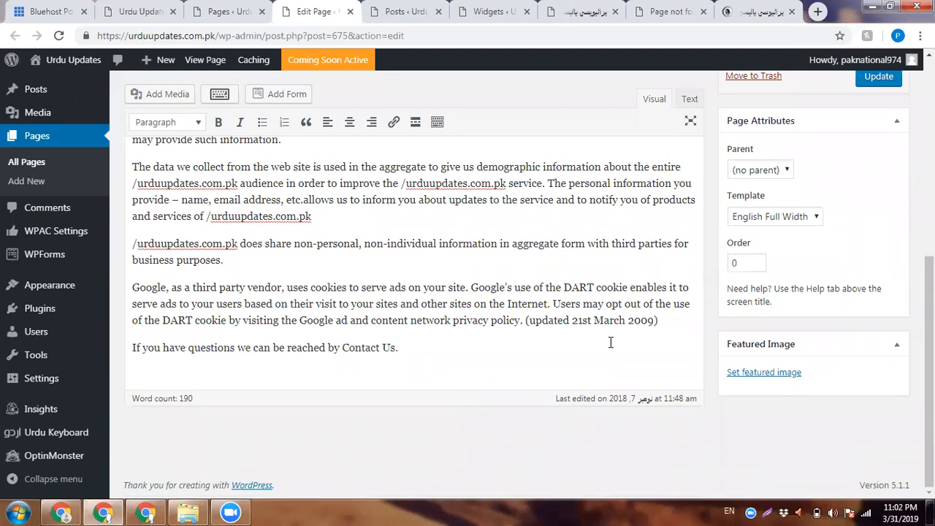
{"action": "scroll", "coordinate": [611, 343], "scroll_direction": "up", "scroll_amount": 10}
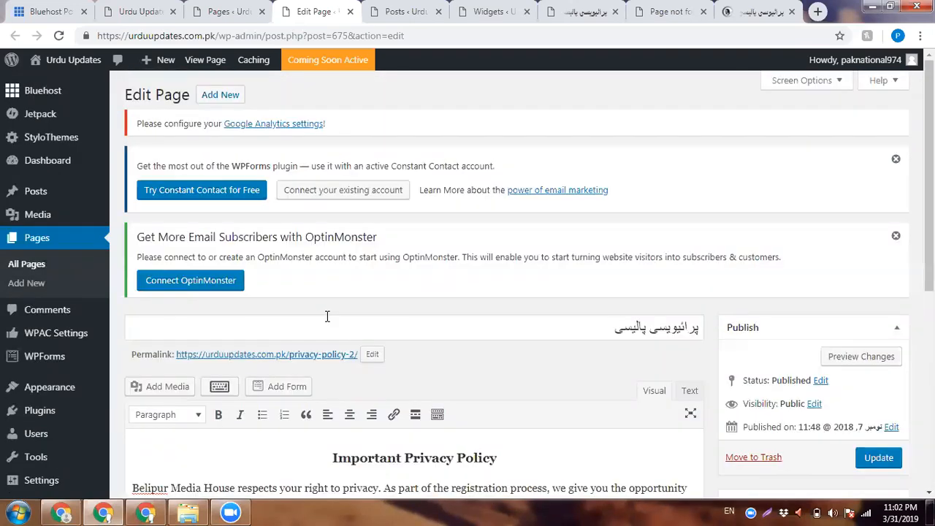
{"action": "scroll", "coordinate": [372, 209], "scroll_direction": "down", "scroll_amount": 2}
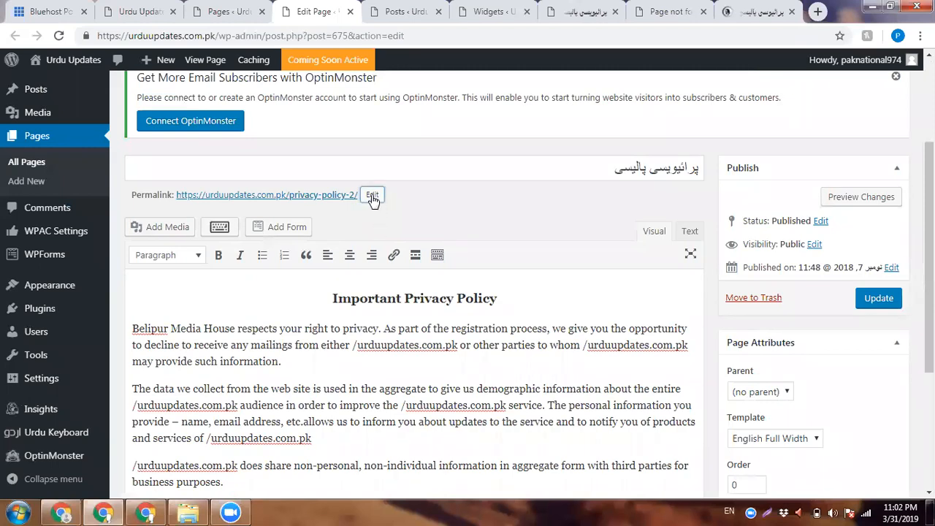
{"action": "left_click", "coordinate": [372, 196]}
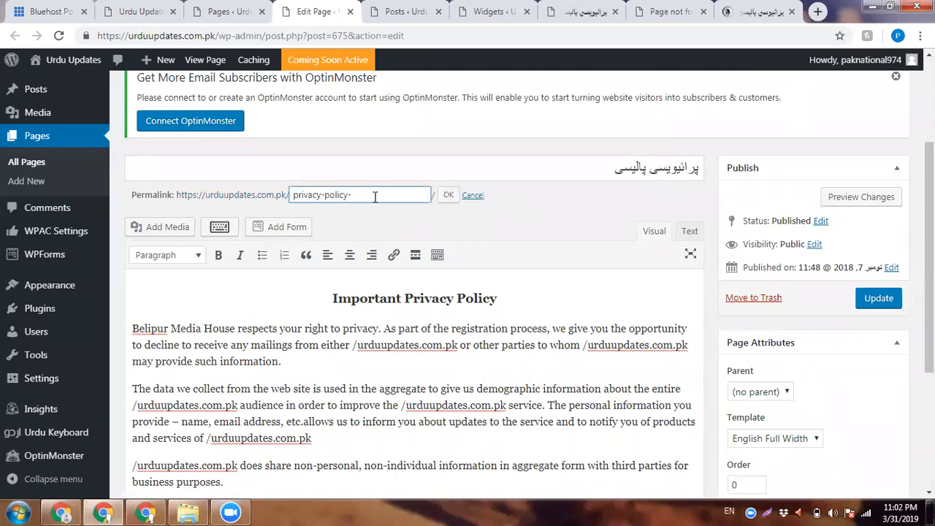
{"action": "left_click", "coordinate": [451, 195]}
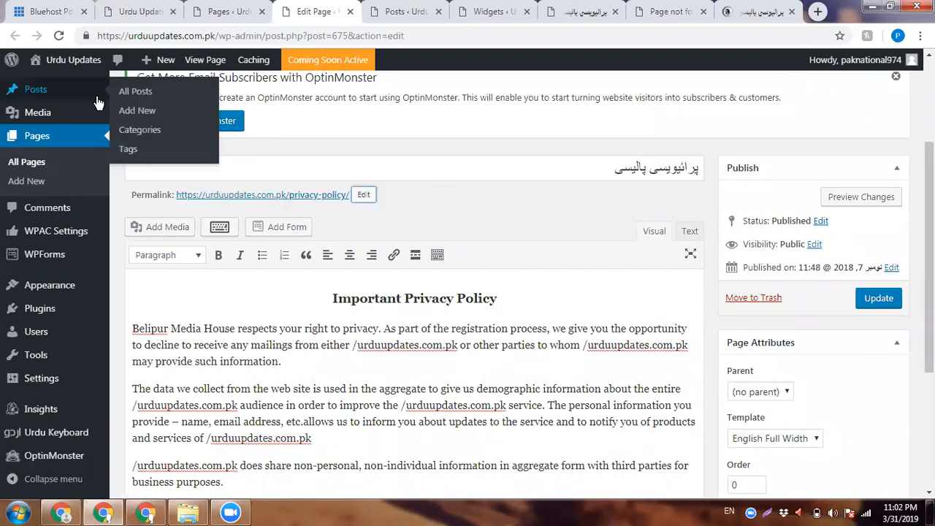
{"action": "left_click", "coordinate": [879, 296]}
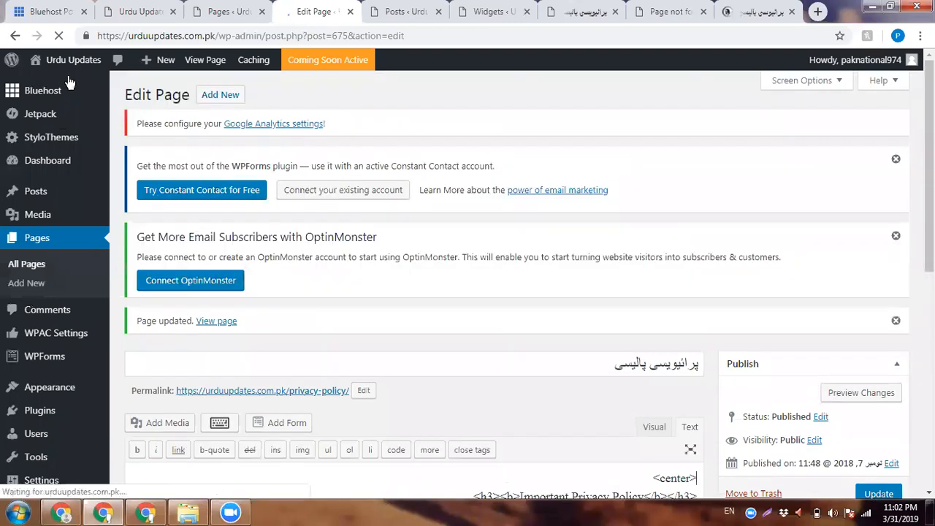
Step: Open the live Urdu Updates site in a new tab and switch to it
{"action": "mouse_move", "coordinate": [82, 65]}
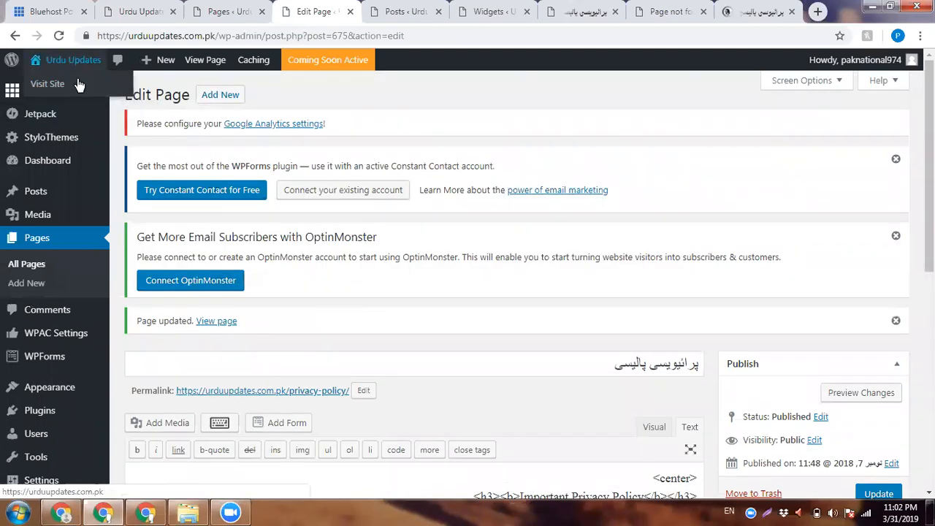
{"action": "right_click", "coordinate": [76, 84]}
{"action": "left_click", "coordinate": [92, 91]}
{"action": "left_click_drag", "start_coordinate": [355, 5], "coordinate": [760, 7]}
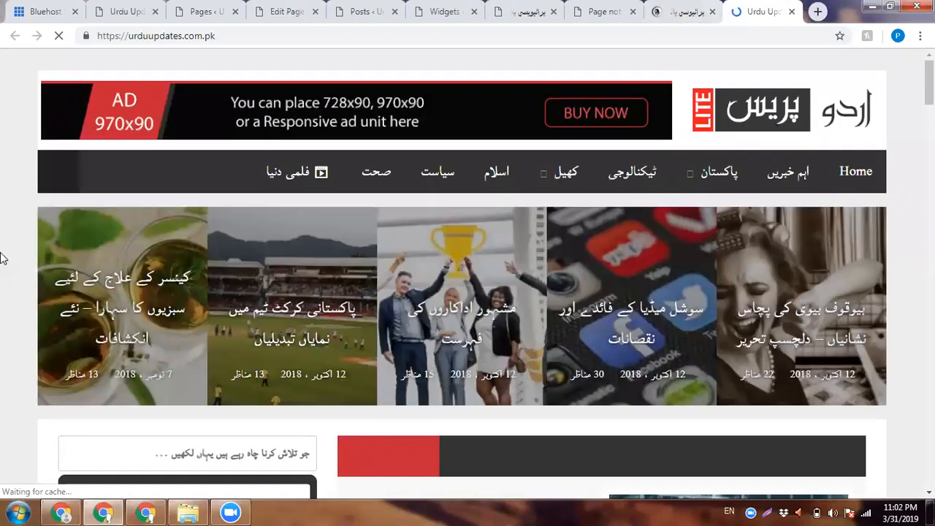
Step: Check the live contact page and privacy policy page through the footer links, and read through the policy text
{"action": "scroll", "coordinate": [3, 253], "scroll_direction": "down", "scroll_amount": 10}
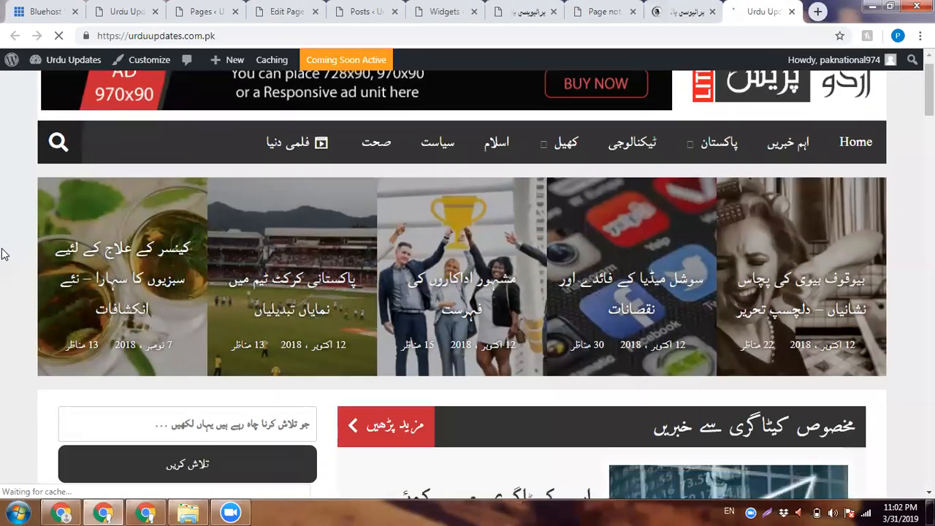
{"action": "scroll", "coordinate": [5, 253], "scroll_direction": "down", "scroll_amount": 4}
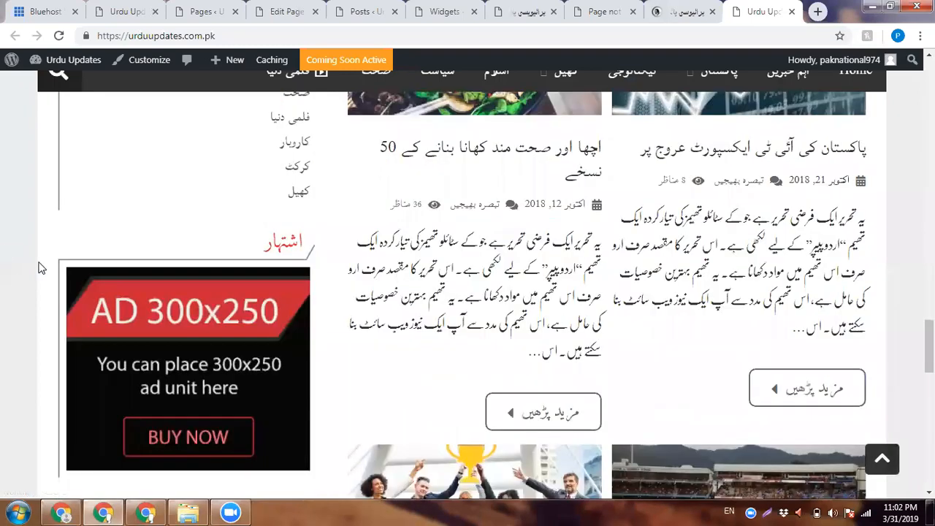
{"action": "left_click", "coordinate": [482, 468]}
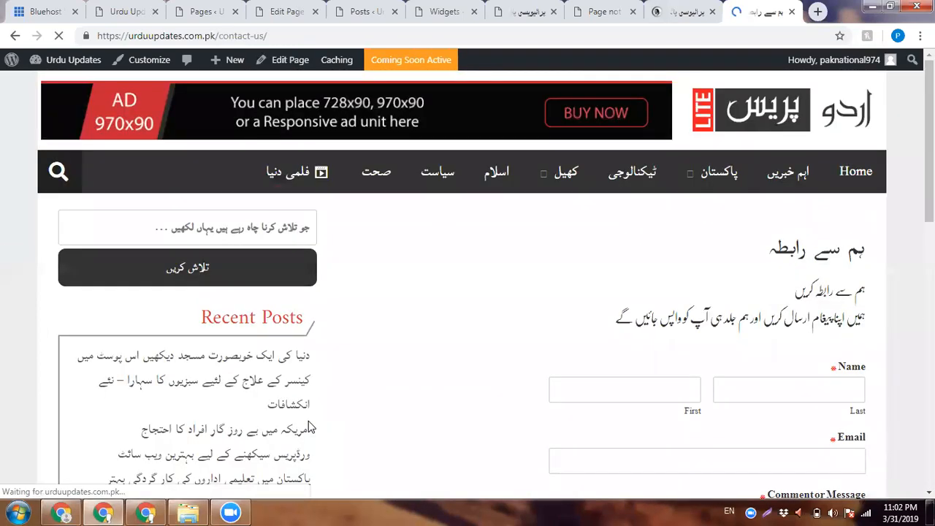
{"action": "scroll", "coordinate": [700, 405], "scroll_direction": "down", "scroll_amount": 10}
{"action": "left_click", "coordinate": [427, 468]}
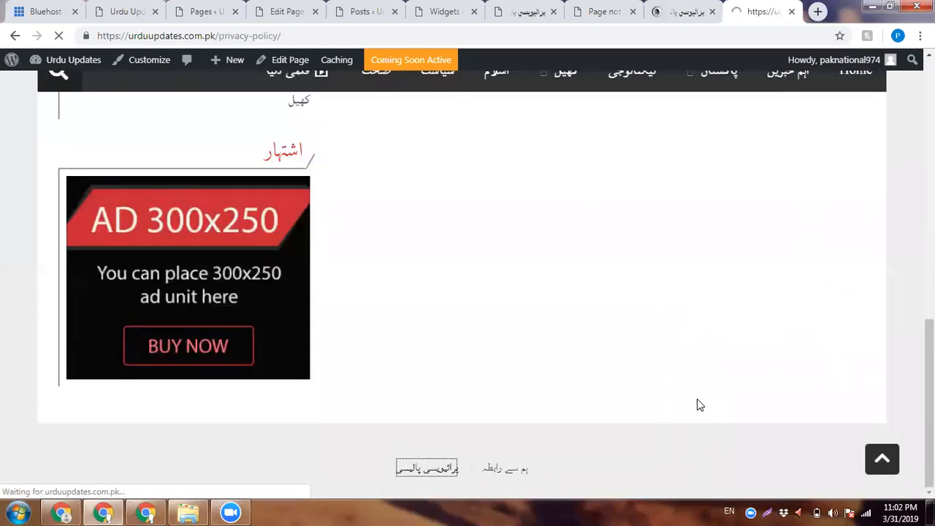
{"action": "scroll", "coordinate": [700, 405], "scroll_direction": "down", "scroll_amount": 3}
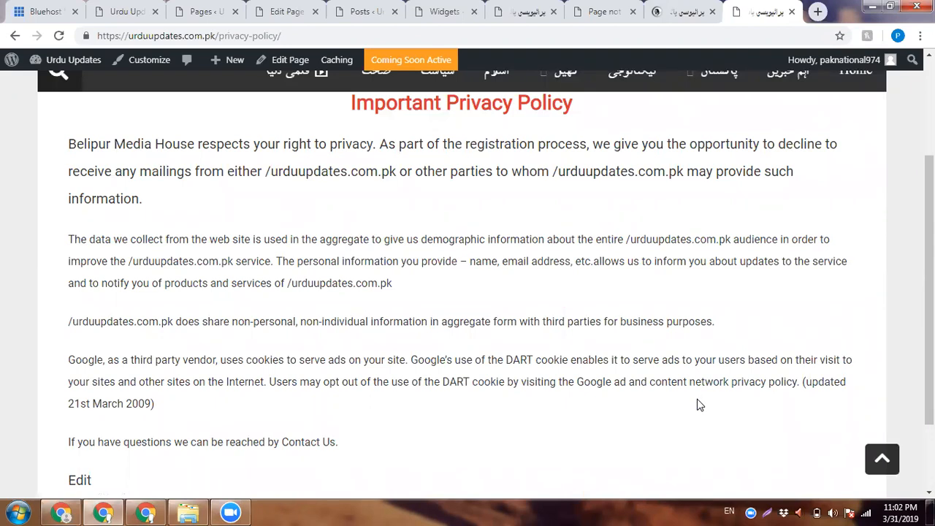
{"action": "scroll", "coordinate": [696, 407], "scroll_direction": "up", "scroll_amount": 3}
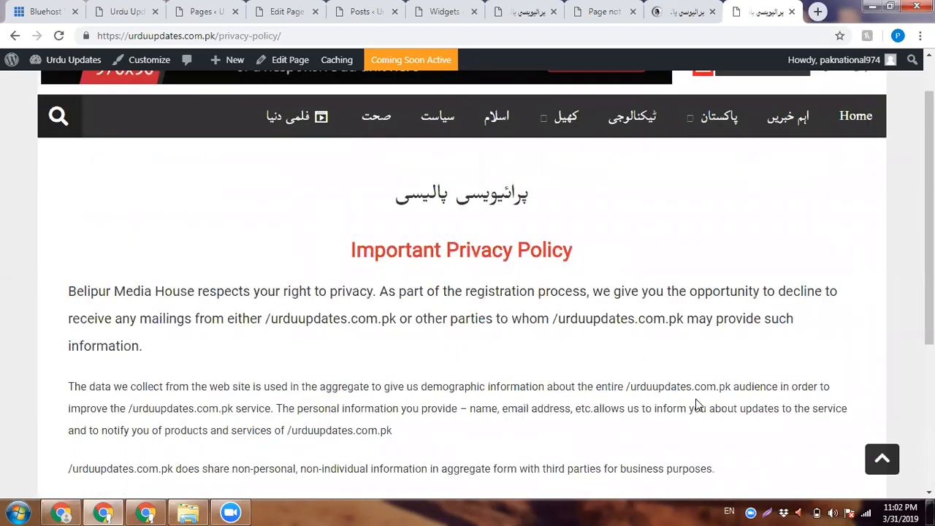
{"action": "scroll", "coordinate": [697, 406], "scroll_direction": "down", "scroll_amount": 3}
{"action": "scroll", "coordinate": [702, 391], "scroll_direction": "up", "scroll_amount": 4}
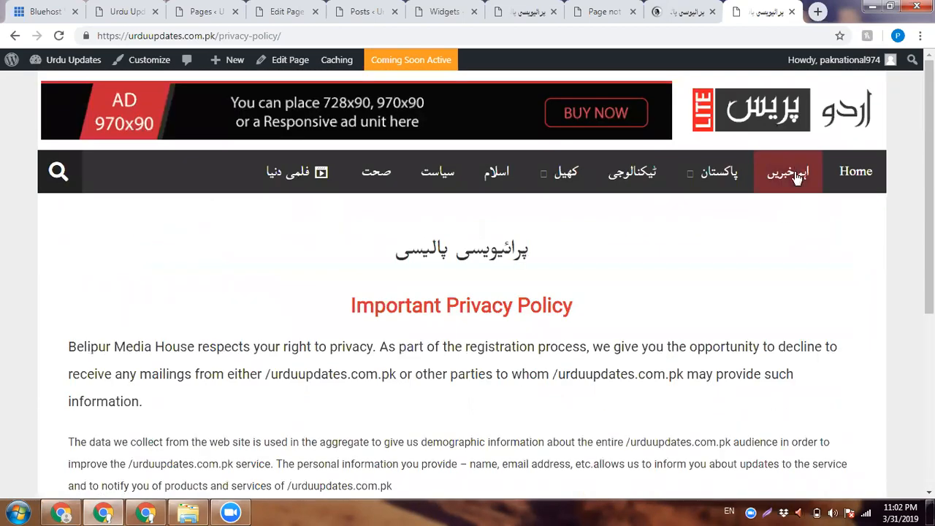
Step: Close the Page not found tab and move the hassannisar.pk privacy policy tab beside the Widgets tab
{"action": "left_click", "coordinate": [694, 6]}
{"action": "scroll", "coordinate": [703, 151], "scroll_direction": "up", "scroll_amount": 9}
{"action": "left_click", "coordinate": [760, 9]}
{"action": "left_click", "coordinate": [684, 9]}
{"action": "left_click", "coordinate": [603, 9]}
{"action": "left_click", "coordinate": [633, 12]}
{"action": "left_click", "coordinate": [500, 7]}
{"action": "left_click", "coordinate": [596, 6]}
{"action": "left_click", "coordinate": [676, 6]}
{"action": "left_click", "coordinate": [637, 6]}
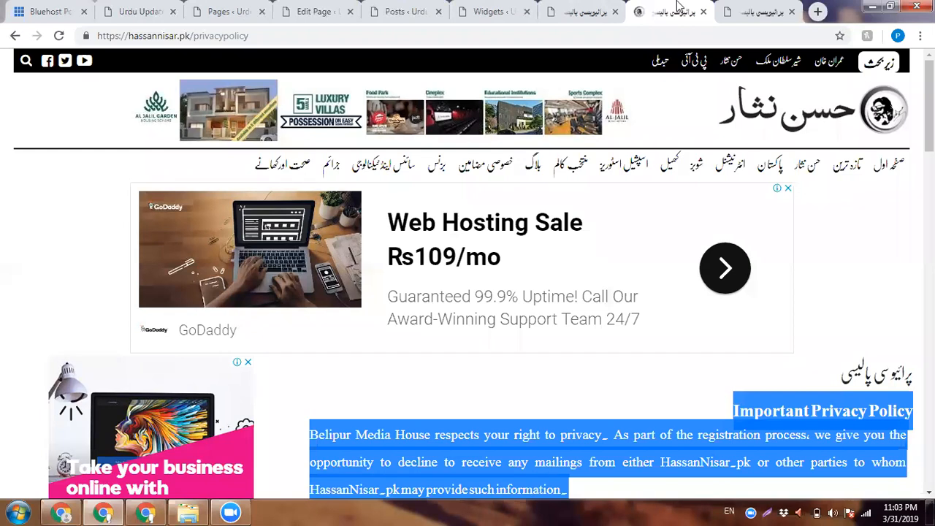
{"action": "left_click", "coordinate": [636, 6]}
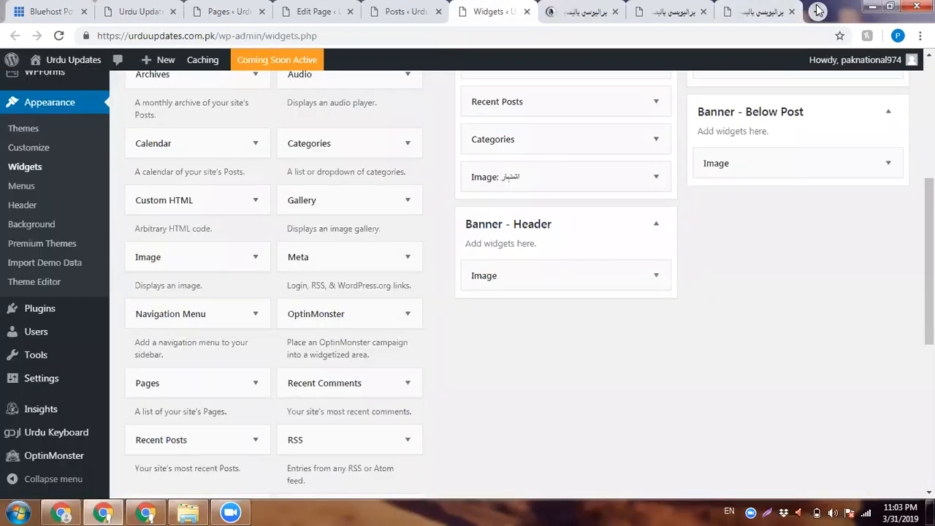
Step: Open the hassannisar.pk home page in a new tab and return to that site's privacy policy tab
{"action": "left_click", "coordinate": [819, 11]}
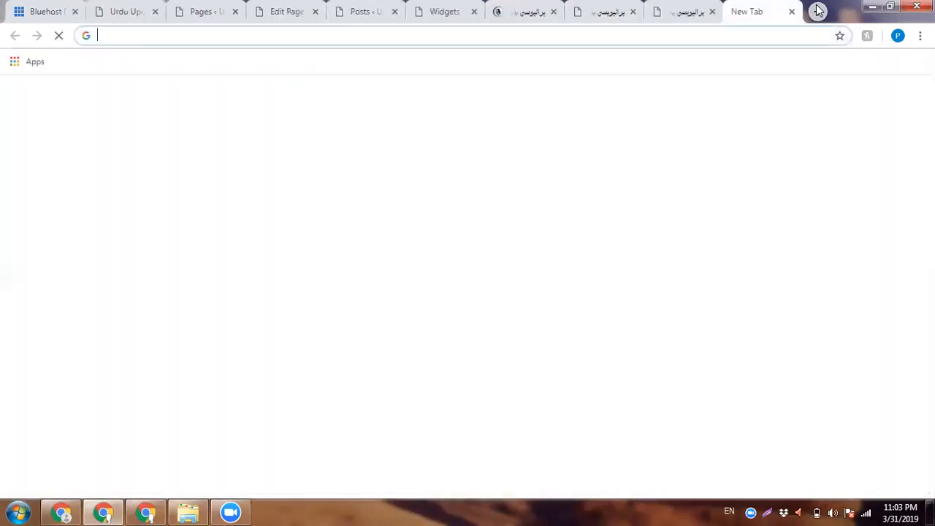
{"action": "type", "text": "ha"}
{"action": "key", "text": "Return"}
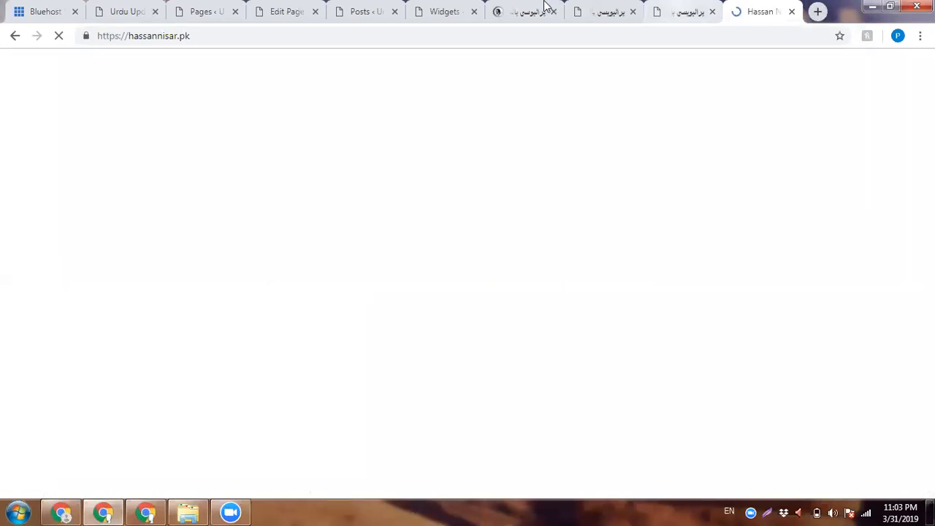
{"action": "left_click", "coordinate": [544, 7]}
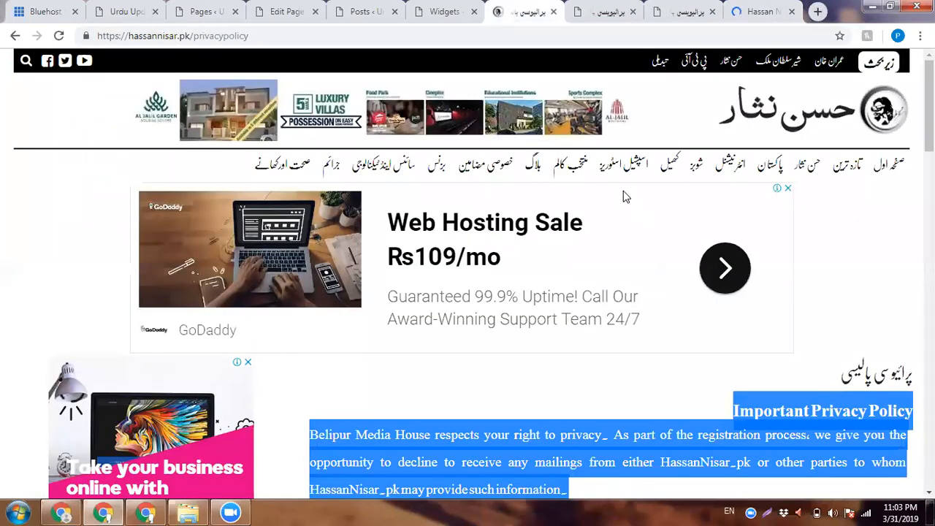
Step: Start a new post from the Widgets tab and move that tab next to the hassannisar.pk home page tab
{"action": "left_click", "coordinate": [445, 11]}
{"action": "mouse_move", "coordinate": [41, 188]}
{"action": "left_click", "coordinate": [135, 213]}
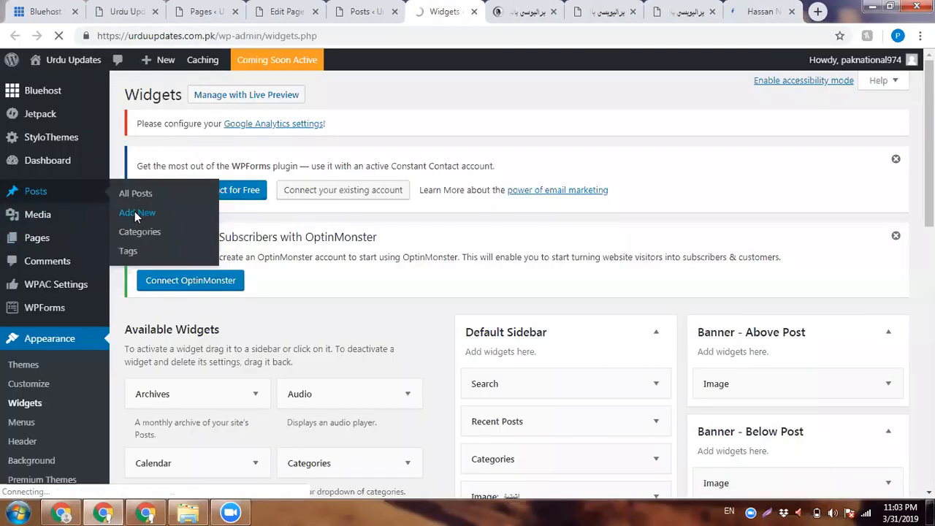
{"action": "left_click_drag", "start_coordinate": [480, 11], "coordinate": [691, 9]}
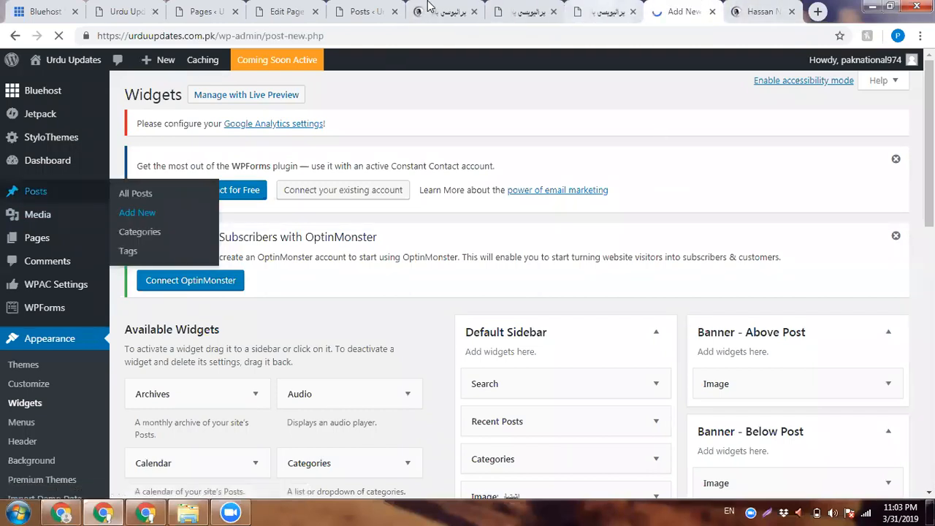
Step: Close the leftover privacy policy, Posts, Edit Page and Pages tabs, keeping the new post and hassannisar.pk home page open
{"action": "left_click", "coordinate": [429, 9]}
{"action": "left_click", "coordinate": [474, 12]}
{"action": "left_click", "coordinate": [475, 12]}
{"action": "key", "text": "ctrl+w"}
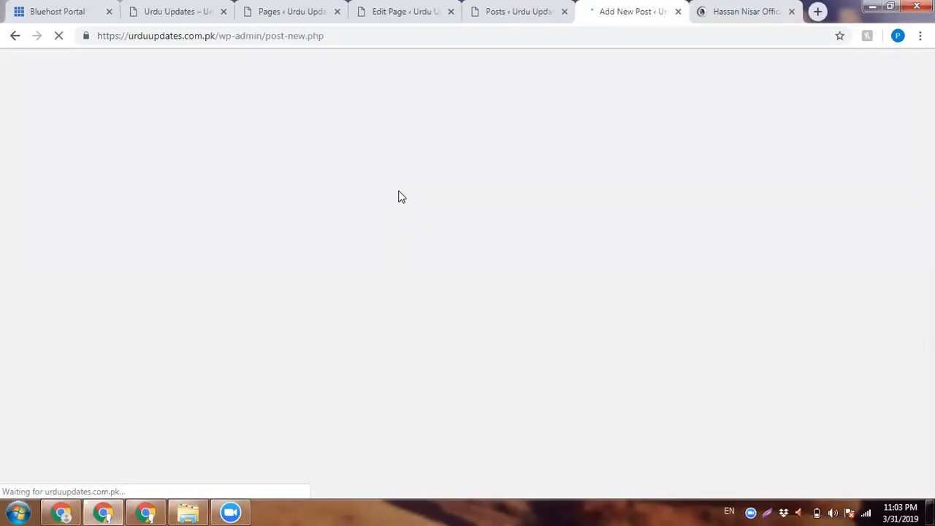
{"action": "left_click", "coordinate": [564, 11]}
{"action": "left_click", "coordinate": [412, 5]}
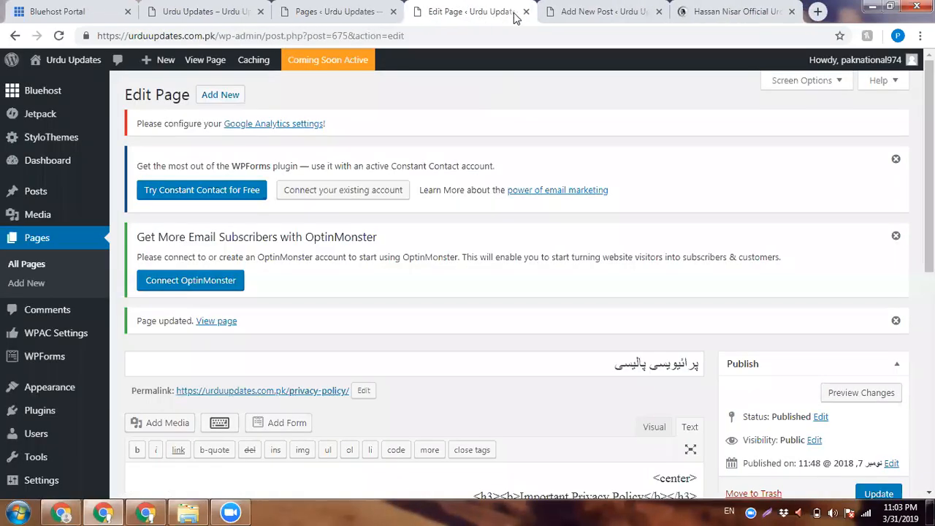
{"action": "left_click", "coordinate": [526, 12]}
{"action": "left_click", "coordinate": [358, 12]}
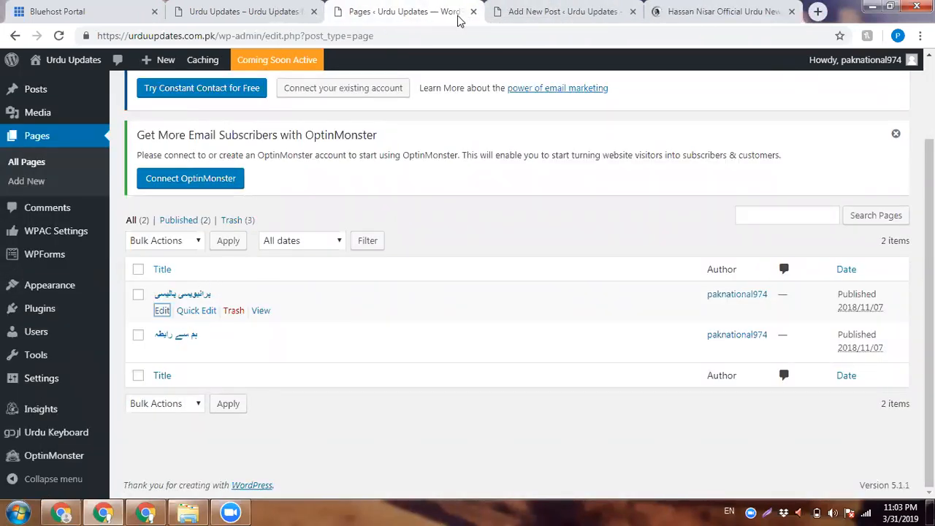
{"action": "key", "text": "ctrl+w"}
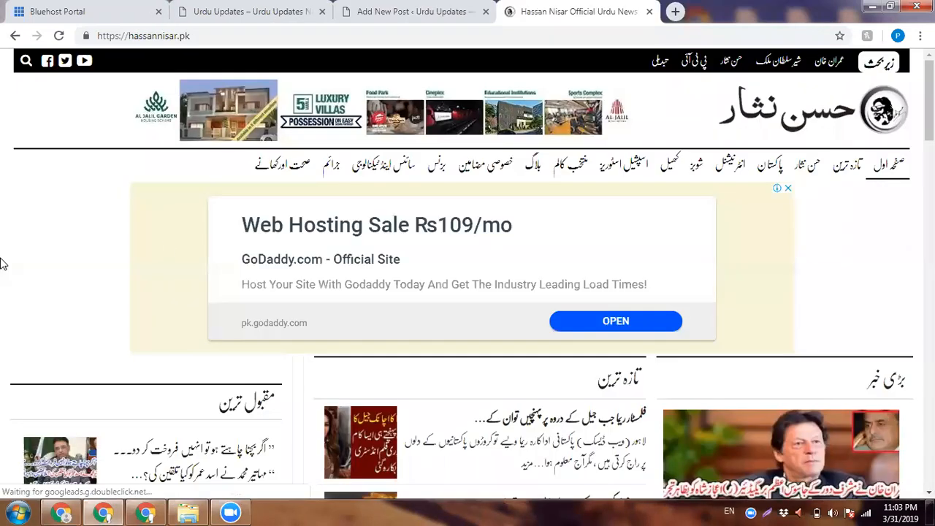
Step: Open the latest news listing (تازہ ترین) on hassannisar.pk and place its tab before the Add New Post tab
{"action": "scroll", "coordinate": [903, 252], "scroll_direction": "down", "scroll_amount": 4}
{"action": "scroll", "coordinate": [829, 249], "scroll_direction": "up", "scroll_amount": 3}
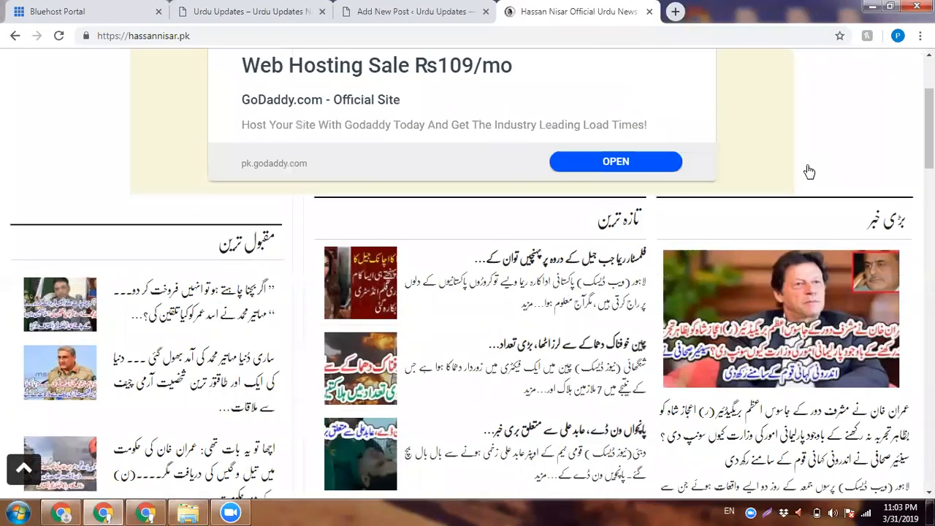
{"action": "scroll", "coordinate": [808, 174], "scroll_direction": "up", "scroll_amount": 3}
{"action": "left_click", "coordinate": [846, 164]}
{"action": "left_click", "coordinate": [464, 11]}
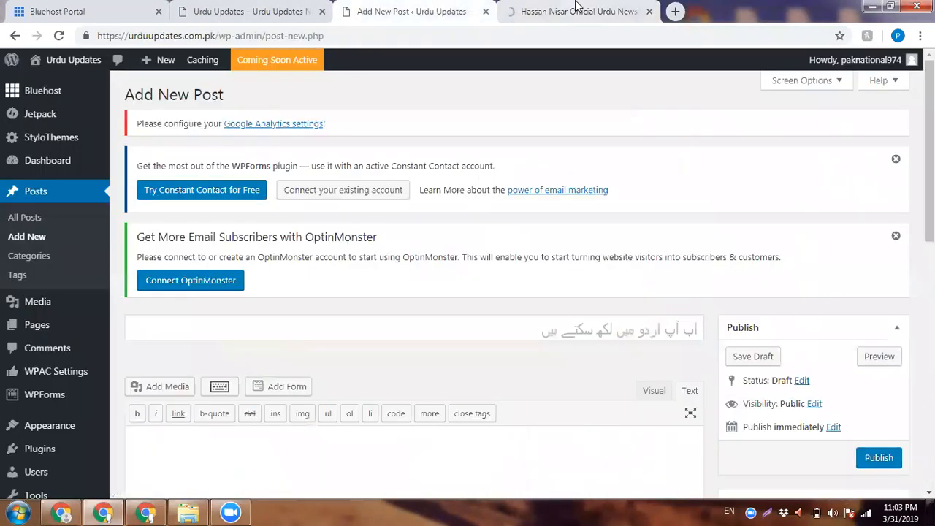
{"action": "left_click_drag", "start_coordinate": [593, 6], "coordinate": [481, 7]}
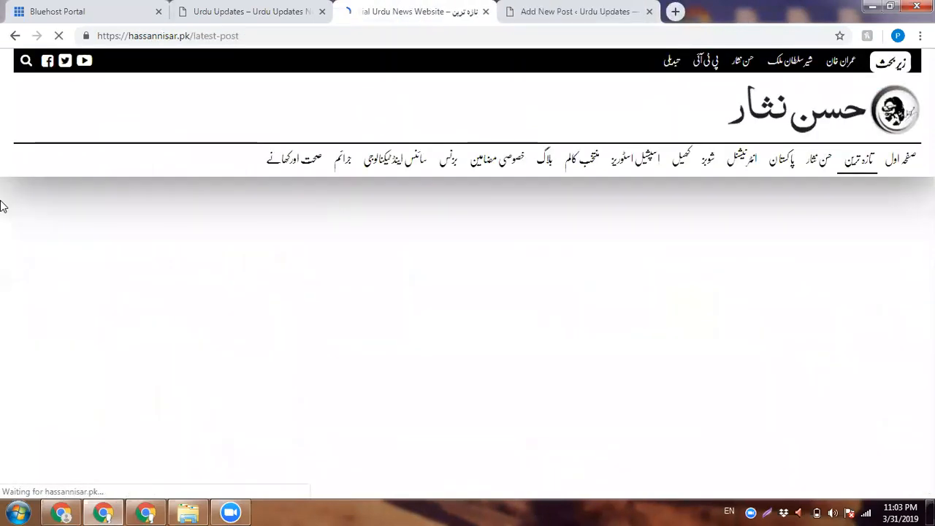
{"action": "scroll", "coordinate": [139, 171], "scroll_direction": "down", "scroll_amount": 5}
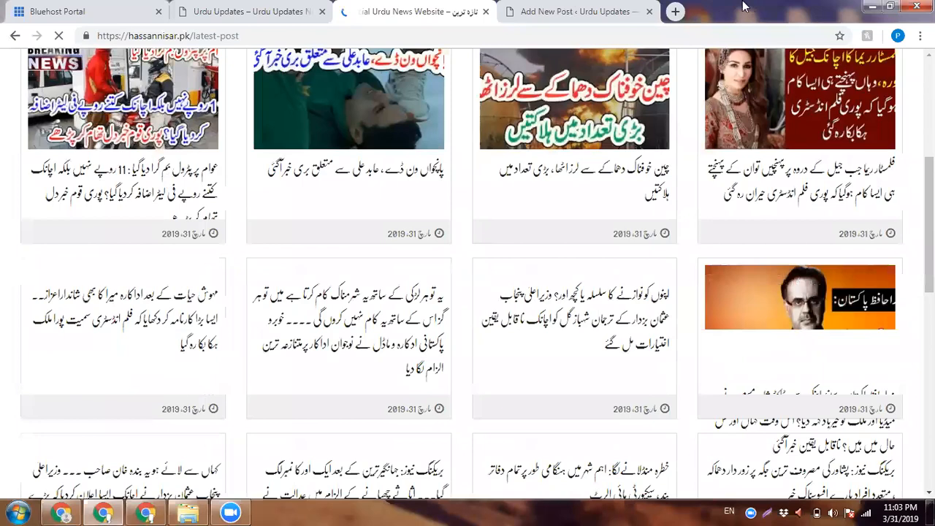
Step: Open the petrol price article from the listing in its own tab and copy its headline into the new post's title
{"action": "middle_click", "coordinate": [139, 172]}
{"action": "left_click", "coordinate": [744, 7]}
{"action": "left_click", "coordinate": [573, 9]}
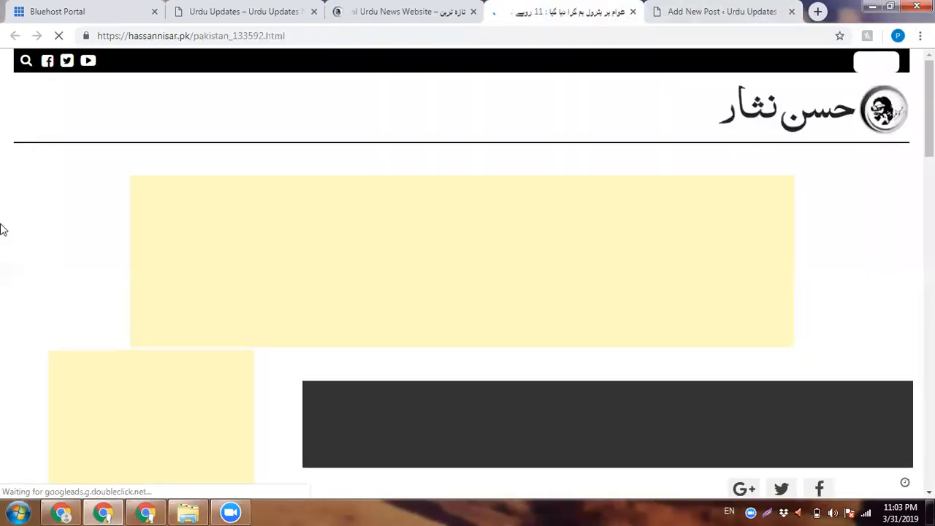
{"action": "scroll", "coordinate": [546, 253], "scroll_direction": "down", "scroll_amount": 5}
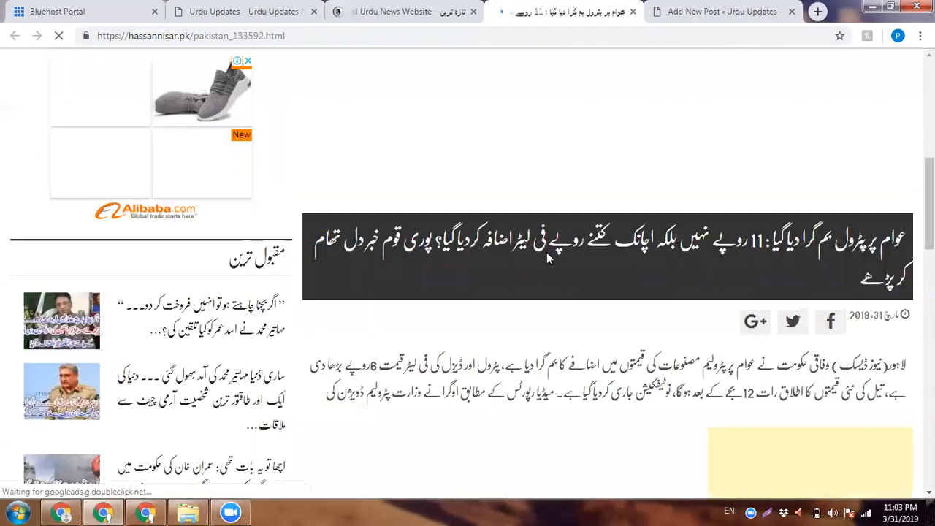
{"action": "triple_click", "coordinate": [575, 260]}
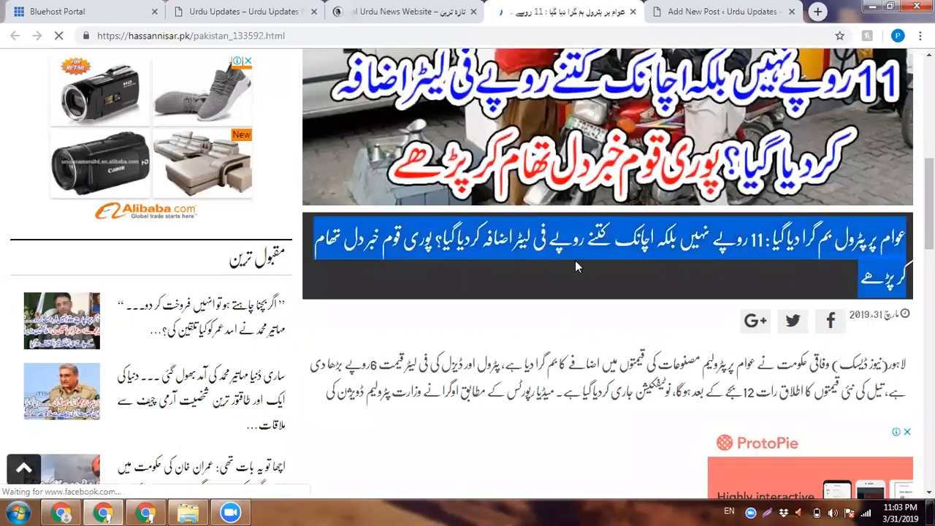
{"action": "key", "text": "ctrl+c"}
{"action": "key", "text": "ctrl+Tab"}
{"action": "left_click", "coordinate": [567, 324]}
{"action": "key", "text": "ctrl+v"}
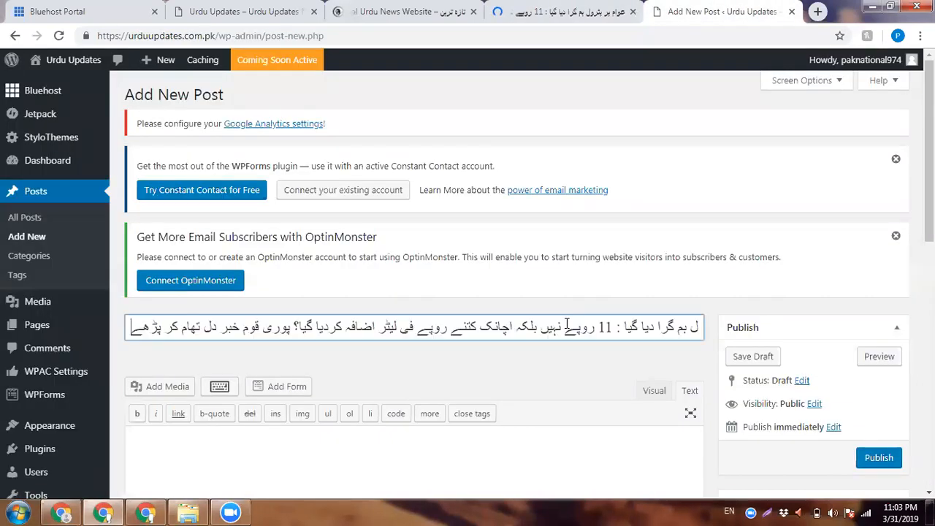
Step: Save the petrol article's main picture to the computer and open the browser's downloads list
{"action": "scroll", "coordinate": [567, 321], "scroll_direction": "down", "scroll_amount": 5}
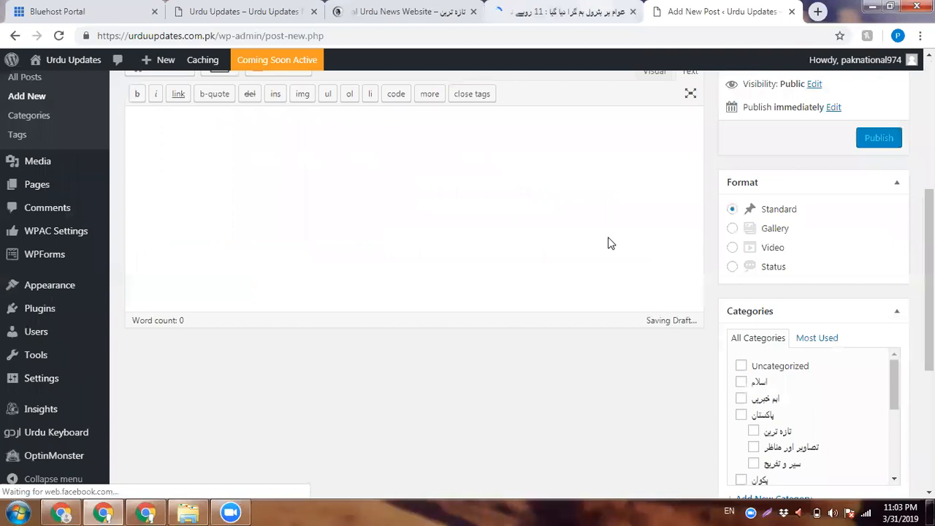
{"action": "key", "text": "ctrl+shift+Tab"}
{"action": "right_click", "coordinate": [589, 100]}
{"action": "left_click", "coordinate": [614, 125]}
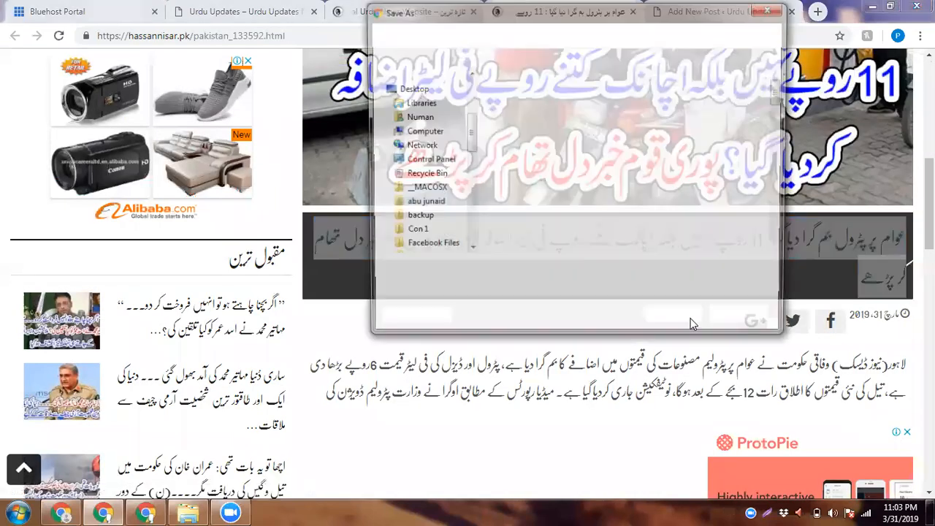
{"action": "key", "text": "Return"}
{"action": "key", "text": "ctrl+j"}
Step: Copy both body paragraphs of the petrol article, before and after the inline ad, into the new post's content
{"action": "left_click", "coordinate": [509, 7]}
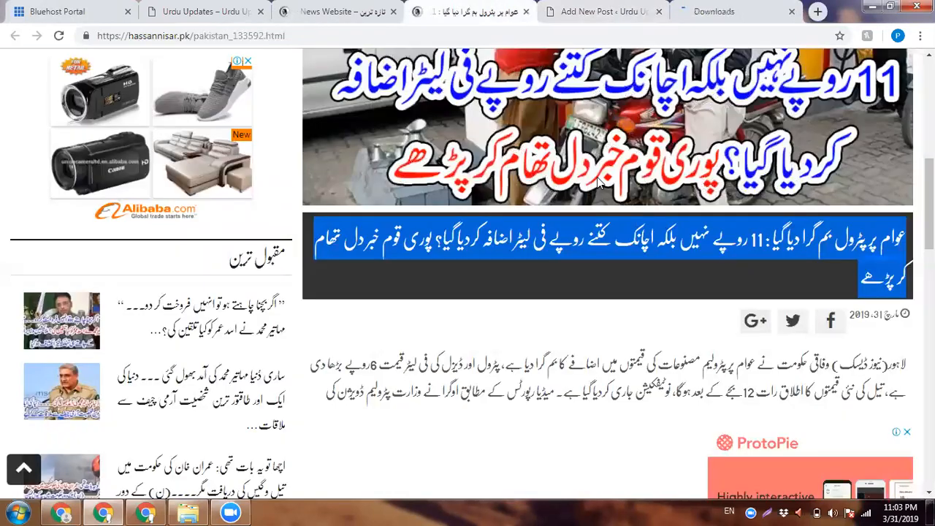
{"action": "scroll", "coordinate": [573, 67], "scroll_direction": "down", "scroll_amount": 1}
{"action": "scroll", "coordinate": [537, 74], "scroll_direction": "down", "scroll_amount": 4}
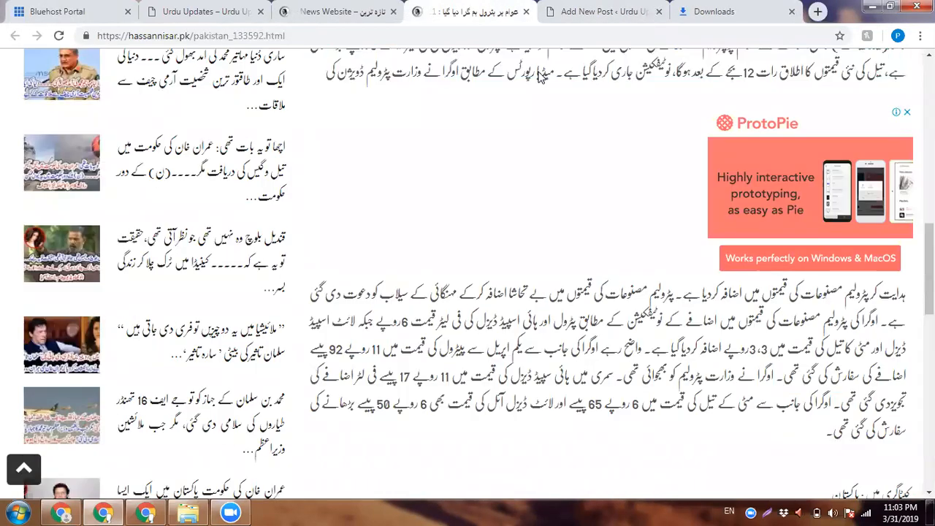
{"action": "right_click", "coordinate": [536, 72]}
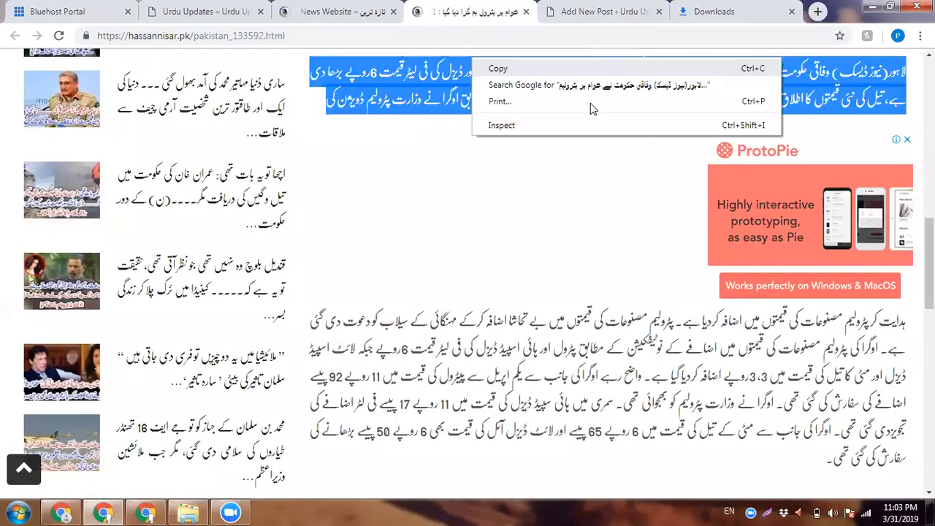
{"action": "left_click", "coordinate": [585, 69]}
{"action": "left_click", "coordinate": [605, 12]}
{"action": "left_click", "coordinate": [475, 12]}
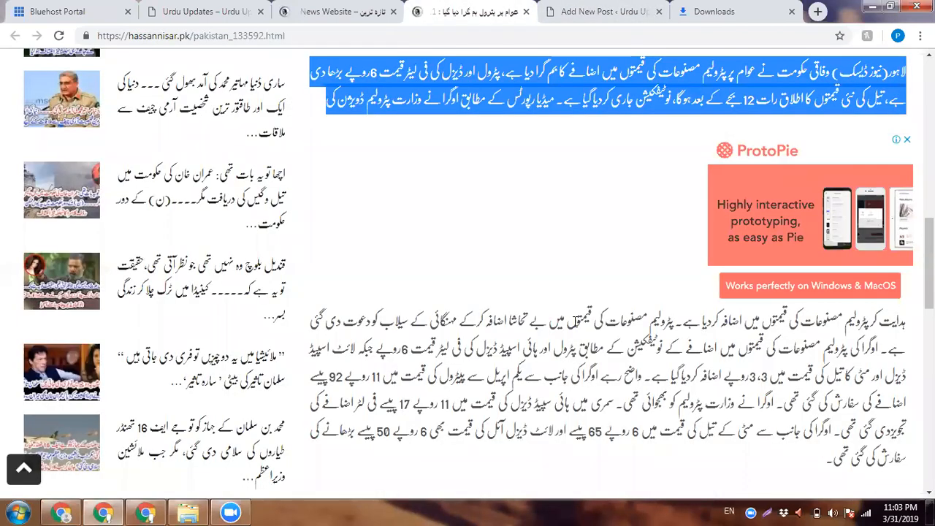
{"action": "triple_click", "coordinate": [576, 321]}
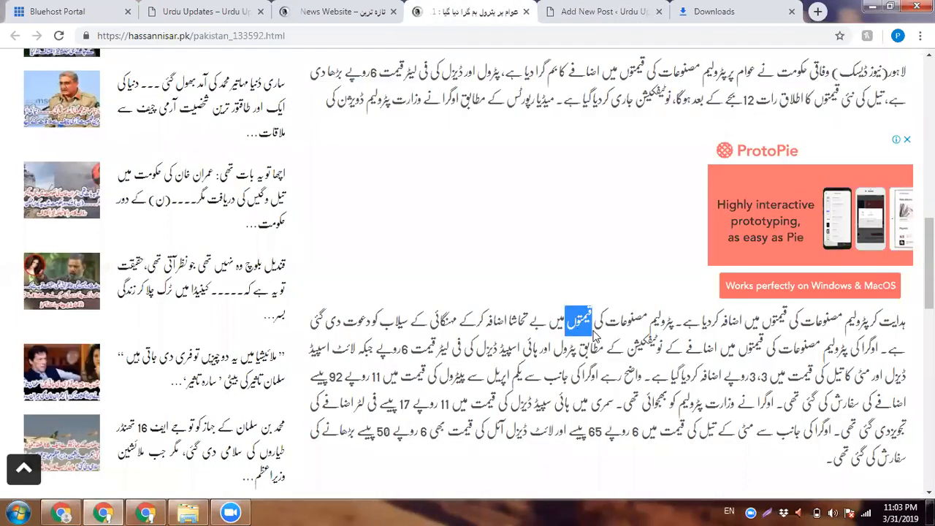
{"action": "left_click", "coordinate": [627, 6]}
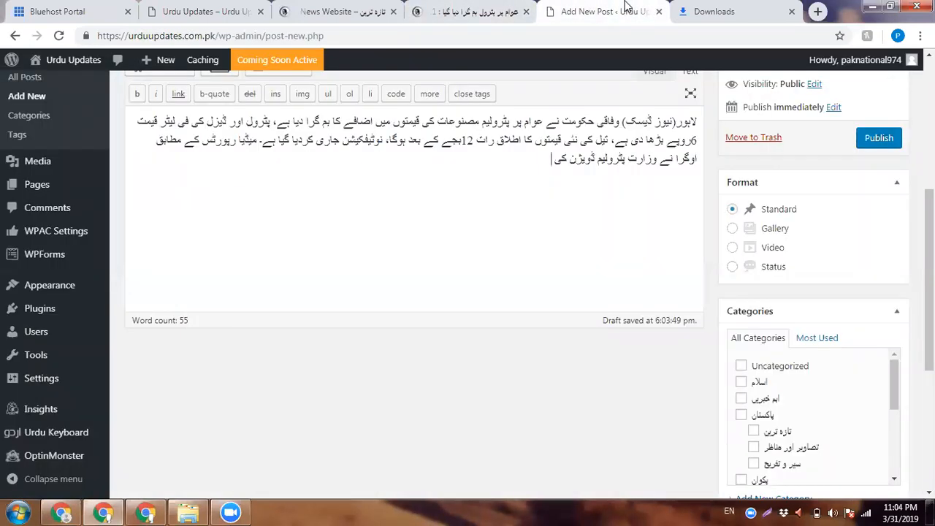
{"action": "key", "text": "ctrl+v"}
Step: Assign the post to the categories اہم خبریں, تازہ ترین and پاکستان
{"action": "scroll", "coordinate": [752, 263], "scroll_direction": "down", "scroll_amount": 2}
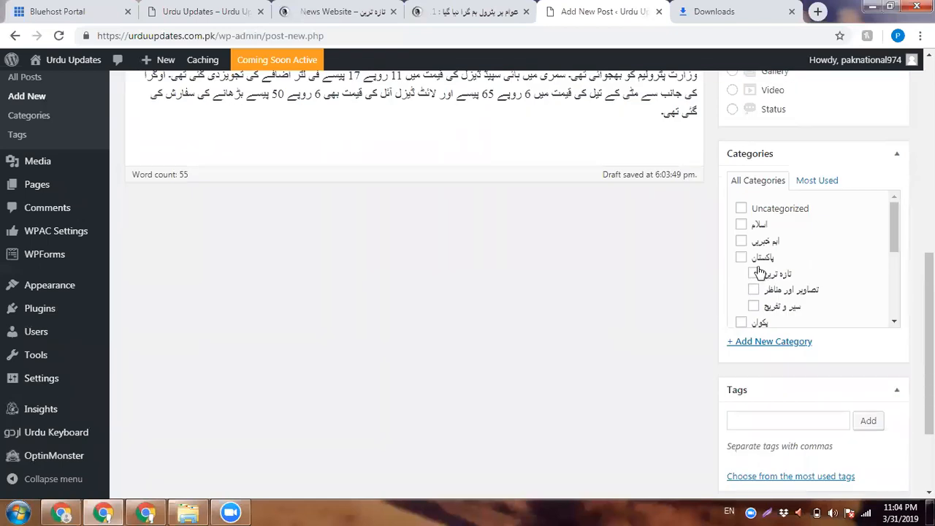
{"action": "left_click", "coordinate": [768, 238]}
{"action": "left_click", "coordinate": [776, 271]}
{"action": "left_click", "coordinate": [761, 256]}
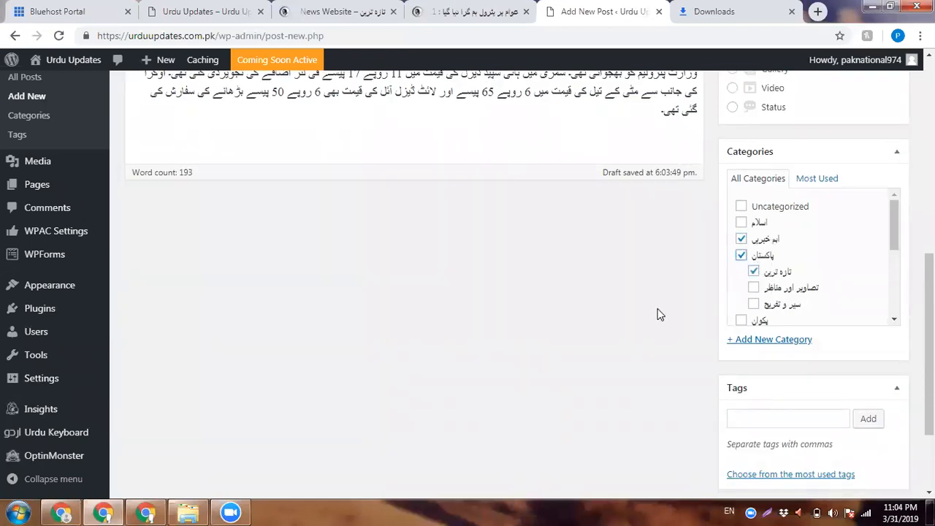
Step: Upload the downloaded picture 15-46.jpg to the media library through the post's featured image dialog
{"action": "scroll", "coordinate": [673, 329], "scroll_direction": "down", "scroll_amount": 2}
{"action": "left_click", "coordinate": [756, 421]}
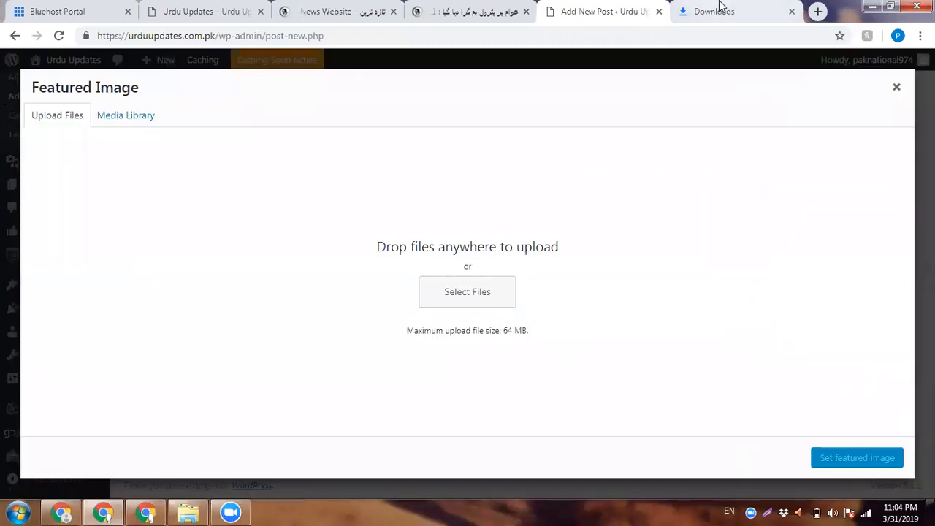
{"action": "left_click", "coordinate": [719, 11]}
{"action": "left_click_drag", "start_coordinate": [610, 47], "coordinate": [582, 294]}
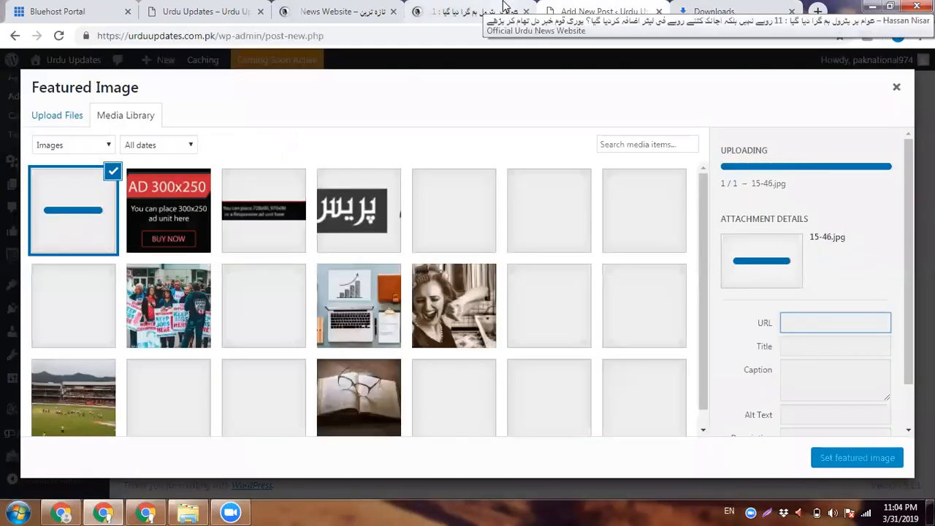
Step: Review the source article's headline, picture and body text, then return to the new post
{"action": "left_click", "coordinate": [504, 7]}
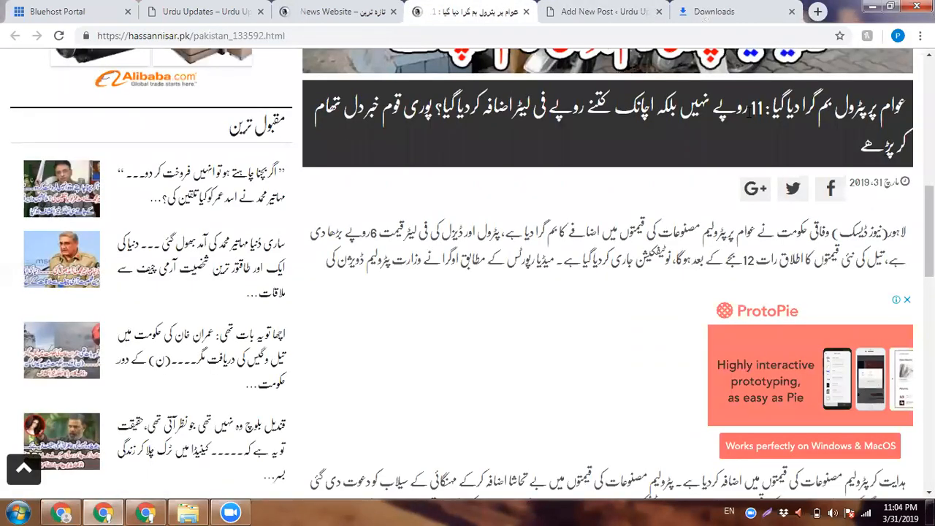
{"action": "double_click", "coordinate": [758, 121]}
{"action": "left_click_drag", "start_coordinate": [904, 112], "coordinate": [844, 168]}
{"action": "left_click", "coordinate": [841, 166]}
{"action": "left_click", "coordinate": [605, 11]}
{"action": "key", "text": "ctrl+shift+Tab"}
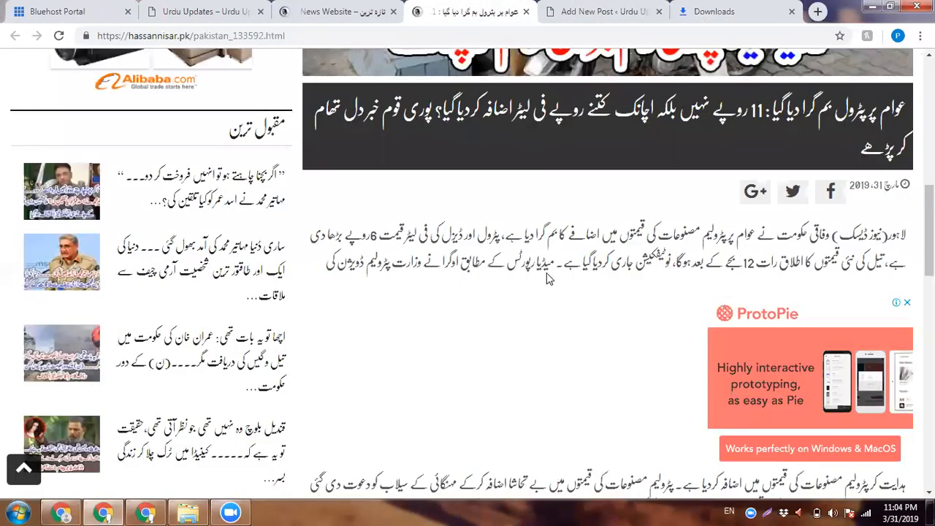
{"action": "scroll", "coordinate": [552, 281], "scroll_direction": "up", "scroll_amount": 9}
{"action": "scroll", "coordinate": [560, 291], "scroll_direction": "down", "scroll_amount": 4}
{"action": "scroll", "coordinate": [562, 257], "scroll_direction": "down", "scroll_amount": 3}
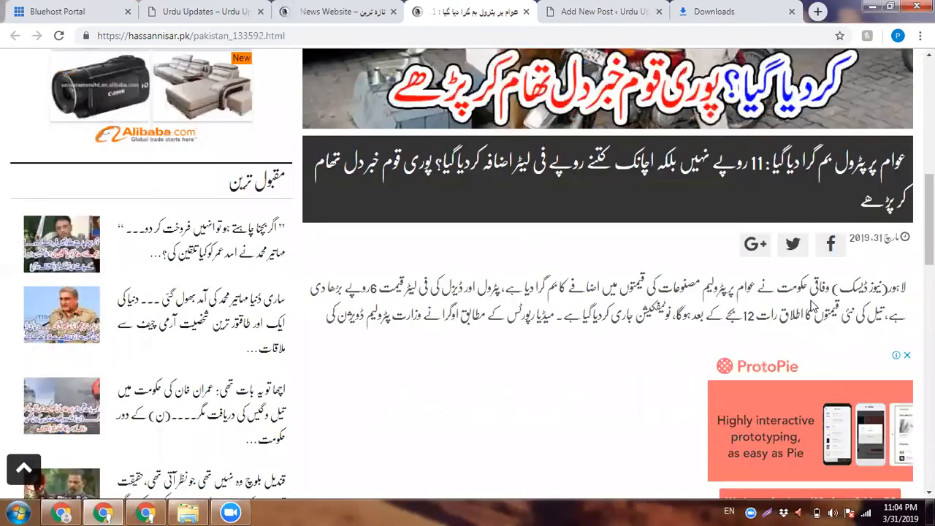
{"action": "scroll", "coordinate": [814, 306], "scroll_direction": "down", "scroll_amount": 5}
{"action": "scroll", "coordinate": [629, 327], "scroll_direction": "up", "scroll_amount": 1}
{"action": "key", "text": "ctrl+Tab"}
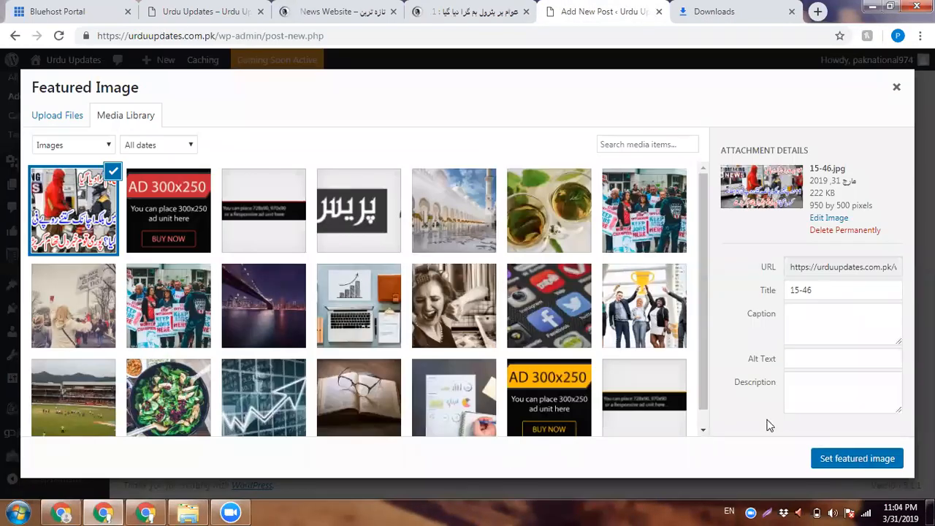
Step: Leave the featured image dialog and place the cursor on the empty line below the article text in the post body
{"action": "key", "text": "Escape"}
{"action": "scroll", "coordinate": [605, 315], "scroll_direction": "up", "scroll_amount": 10}
{"action": "scroll", "coordinate": [605, 315], "scroll_direction": "down", "scroll_amount": 4}
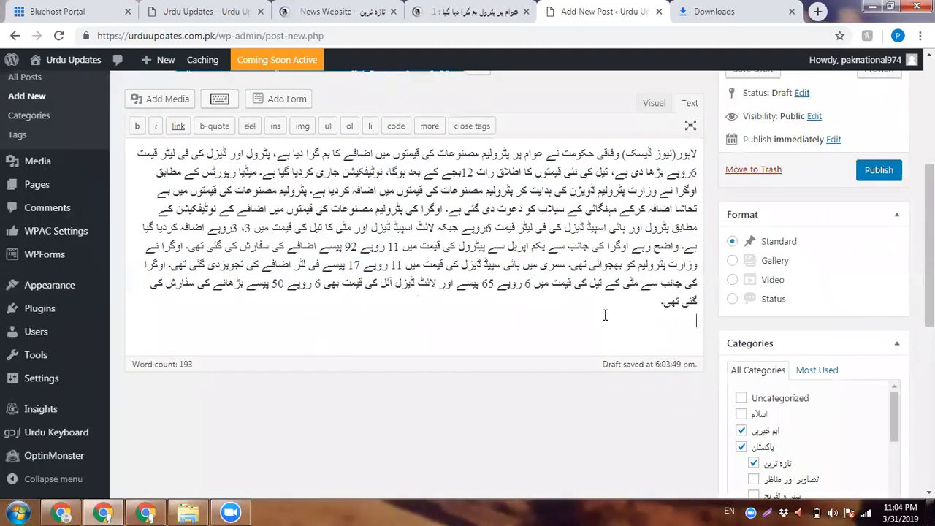
{"action": "left_click", "coordinate": [605, 315]}
{"action": "type", "text": "ص"}
Step: Search Google for "pnp news" in a new tab, using the corrected spelling
{"action": "left_click", "coordinate": [817, 12]}
{"action": "type", "text": "pnp "}
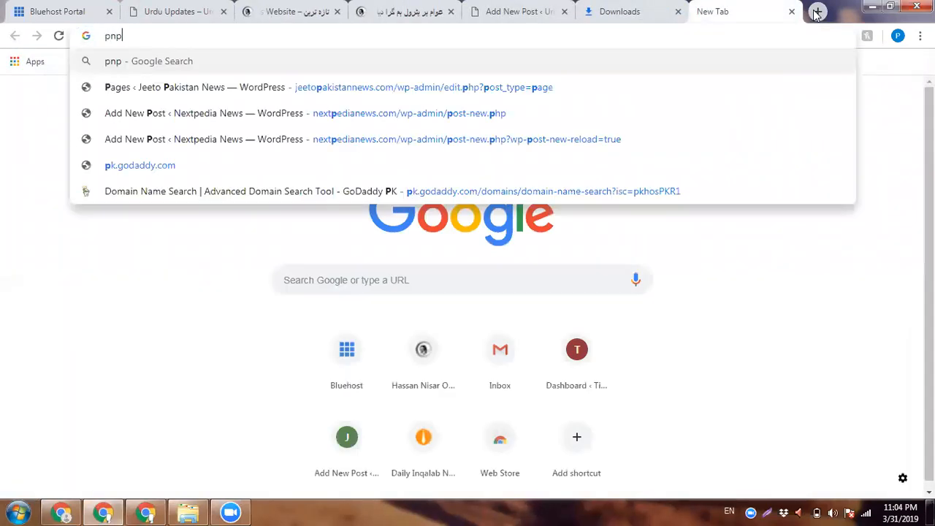
{"action": "type", "text": "nerws"}
{"action": "key", "text": "Return"}
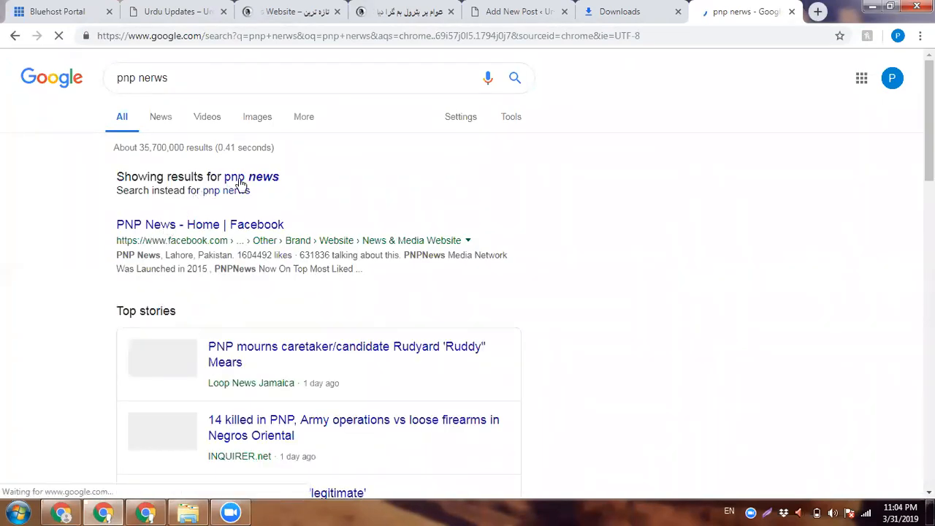
{"action": "left_click", "coordinate": [242, 180]}
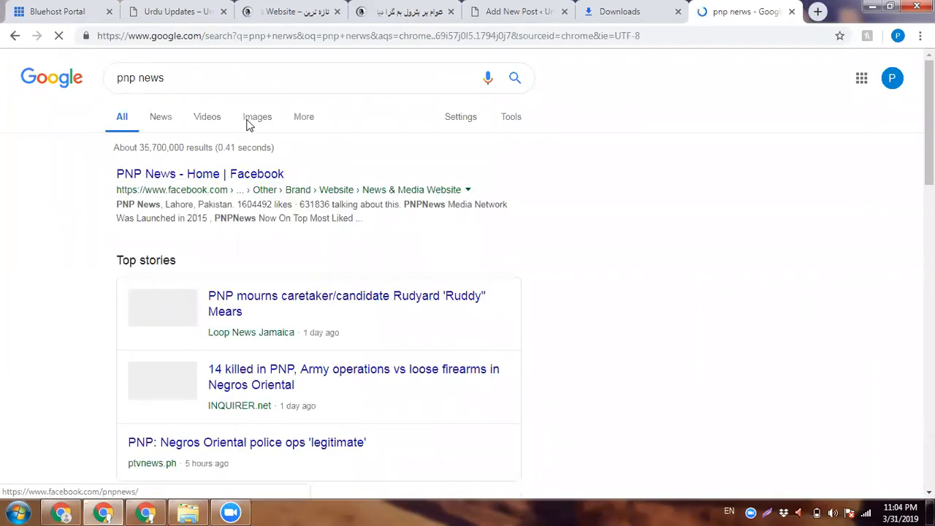
Step: Switch to the Facebook window, search for "pnp news" and open the PNP News page
{"action": "left_click", "coordinate": [62, 513]}
{"action": "left_click", "coordinate": [164, 63]}
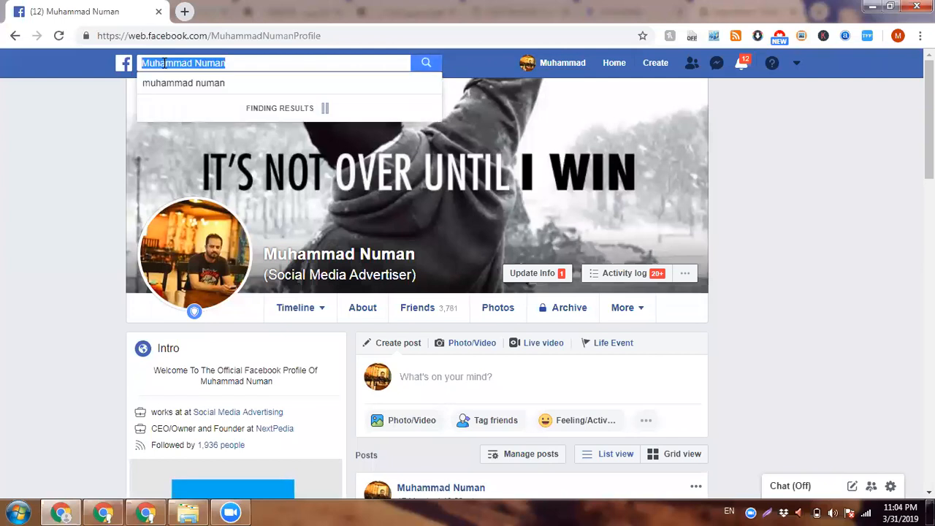
{"action": "type", "text": "npp"}
{"action": "key", "text": "BackSpace"}
{"action": "key", "text": "BackSpace"}
{"action": "key", "text": "BackSpace"}
{"action": "type", "text": "pnp"}
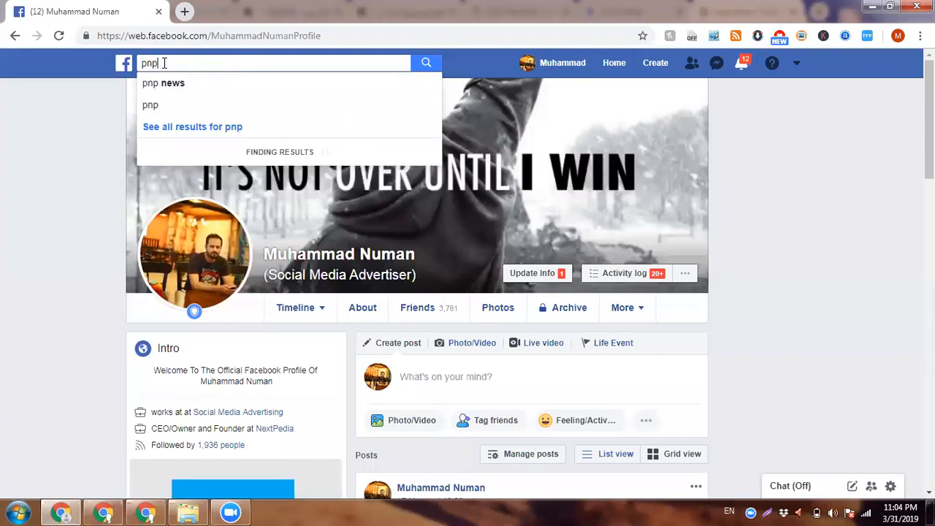
{"action": "key", "text": "Down"}
{"action": "key", "text": "Return"}
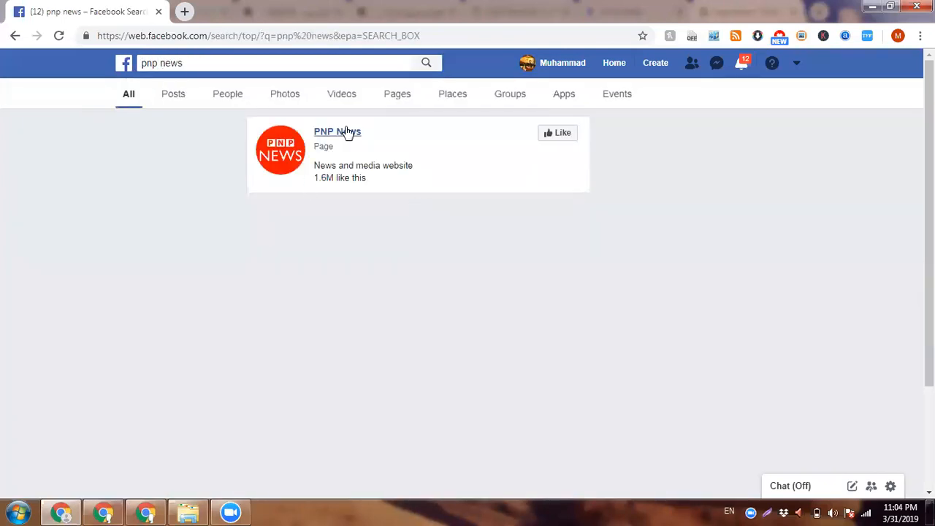
{"action": "left_click", "coordinate": [351, 137]}
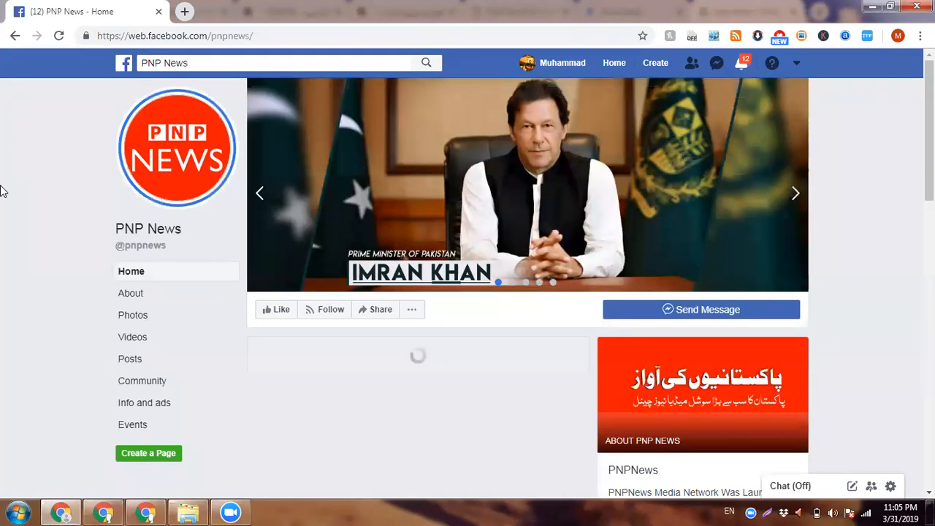
Step: Browse the PNP News page's posts and open the linked article on the prime minister's talks with the Saudi crown prince
{"action": "scroll", "coordinate": [0, 192], "scroll_direction": "down", "scroll_amount": 6}
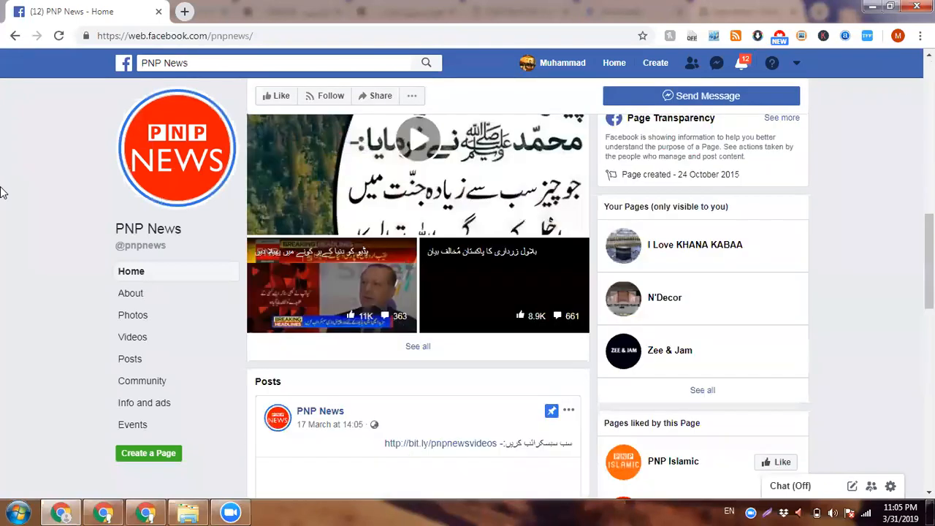
{"action": "scroll", "coordinate": [3, 190], "scroll_direction": "down", "scroll_amount": 2}
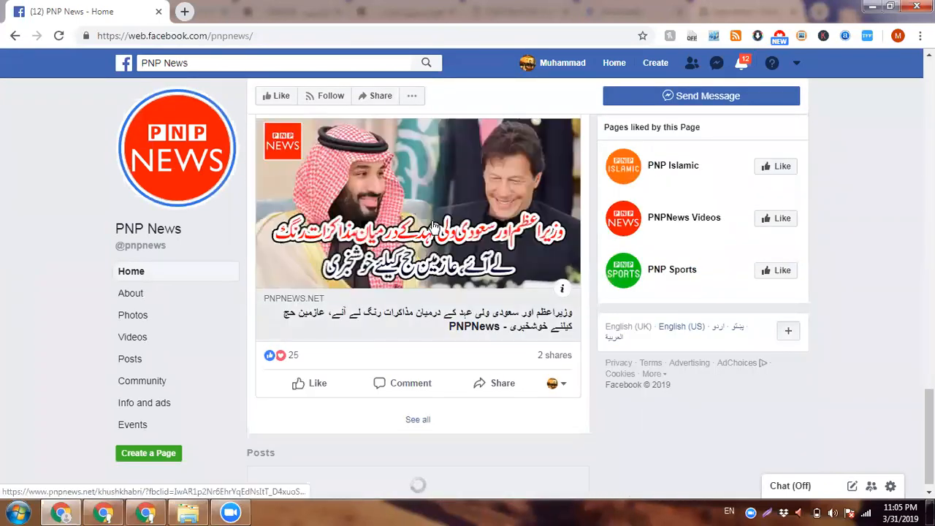
{"action": "left_click", "coordinate": [432, 228]}
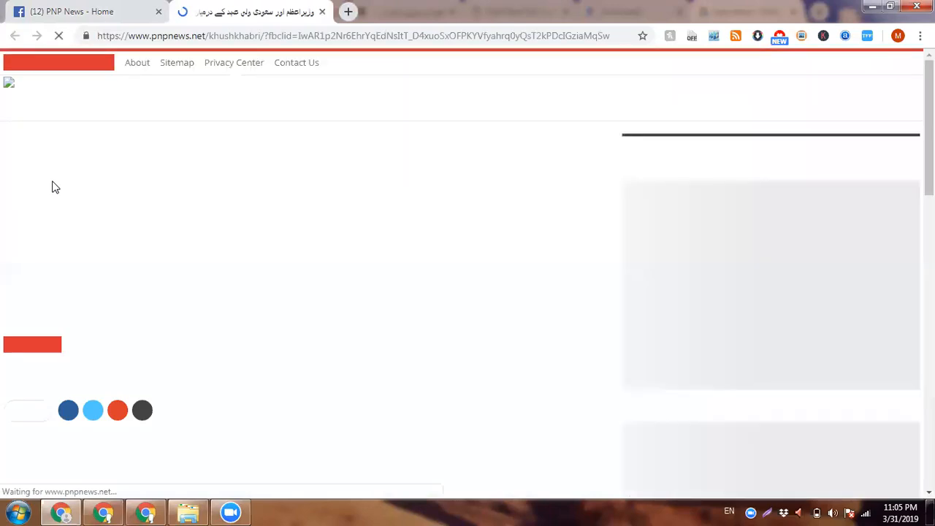
Step: Examine the PNP News article from its headline through the body text down to the source credit at the end
{"action": "scroll", "coordinate": [52, 187], "scroll_direction": "down", "scroll_amount": 20}
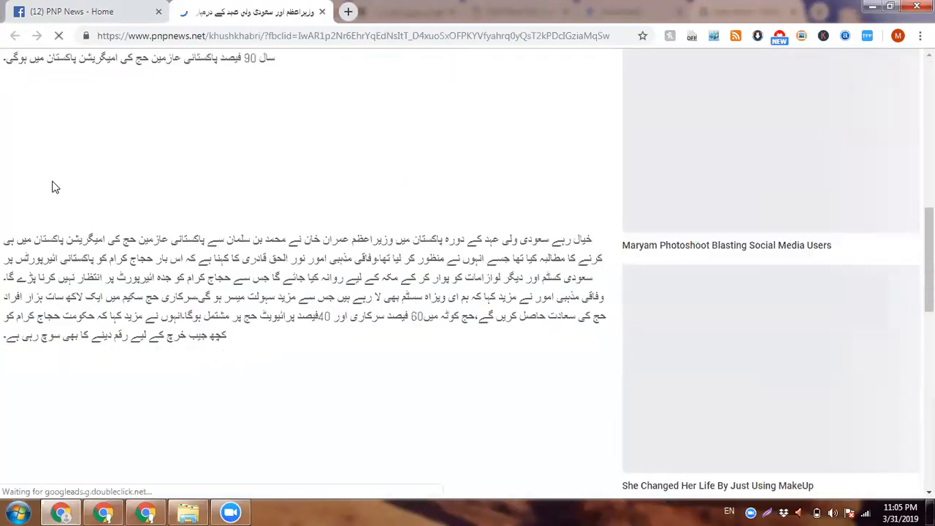
{"action": "scroll", "coordinate": [52, 187], "scroll_direction": "up", "scroll_amount": 20}
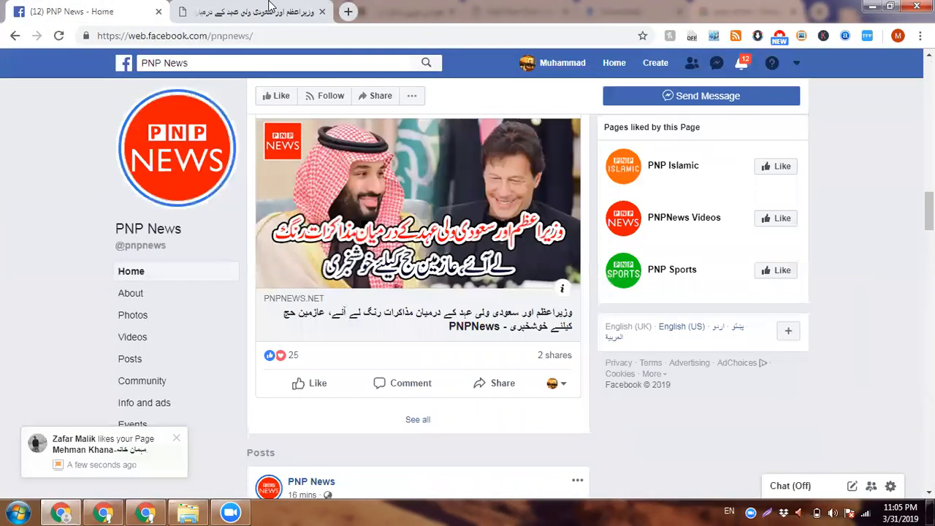
{"action": "scroll", "coordinate": [125, 209], "scroll_direction": "up", "scroll_amount": 2}
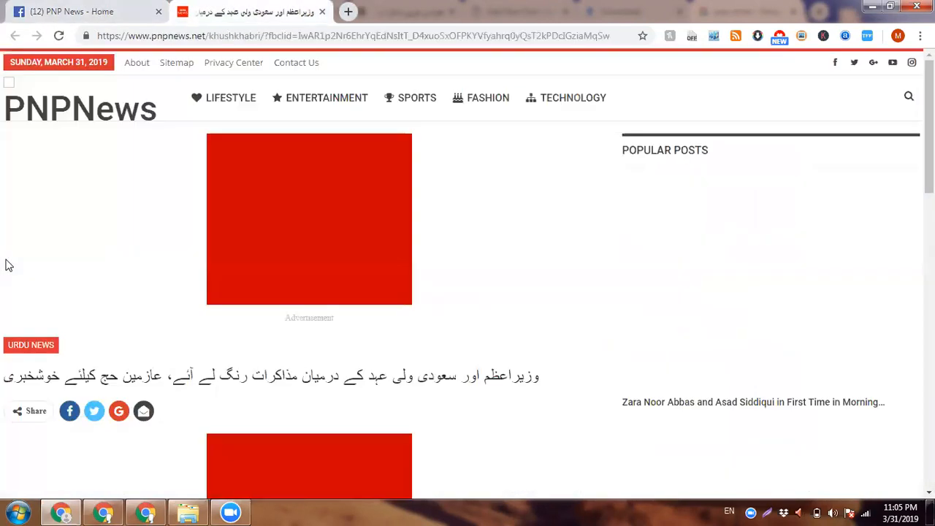
{"action": "scroll", "coordinate": [6, 265], "scroll_direction": "down", "scroll_amount": 2}
{"action": "triple_click", "coordinate": [136, 216]}
{"action": "scroll", "coordinate": [3, 307], "scroll_direction": "down", "scroll_amount": 3}
{"action": "scroll", "coordinate": [15, 288], "scroll_direction": "down", "scroll_amount": 2}
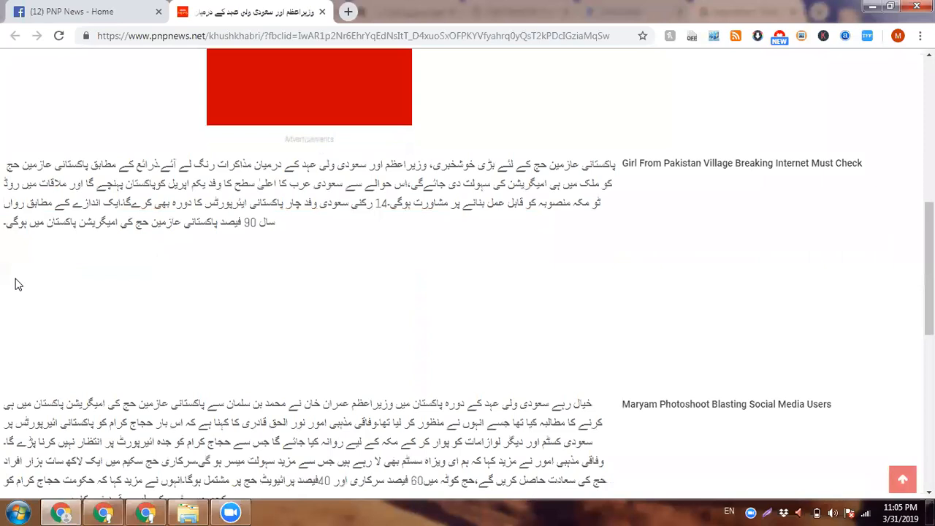
{"action": "scroll", "coordinate": [16, 279], "scroll_direction": "down", "scroll_amount": 5}
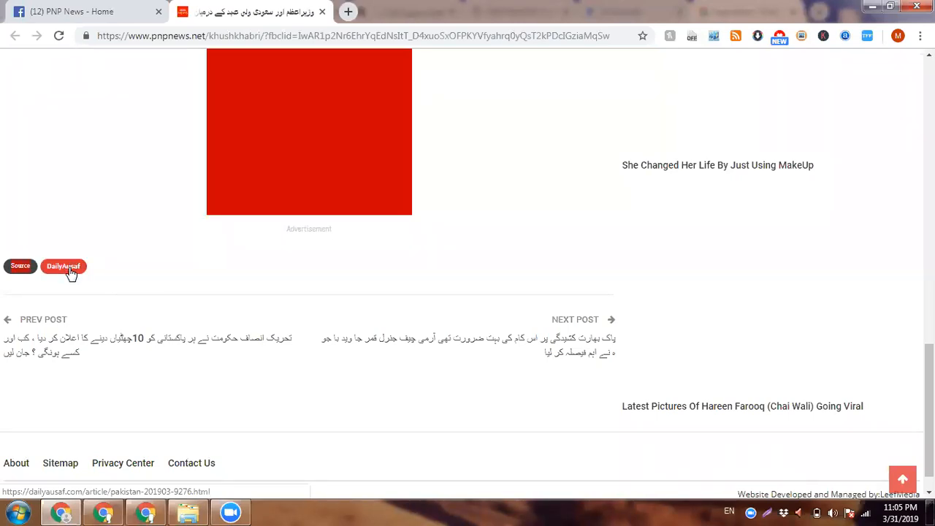
Step: Compare the news posts on the PNP News Facebook page with the opened website article
{"action": "left_click", "coordinate": [73, 12]}
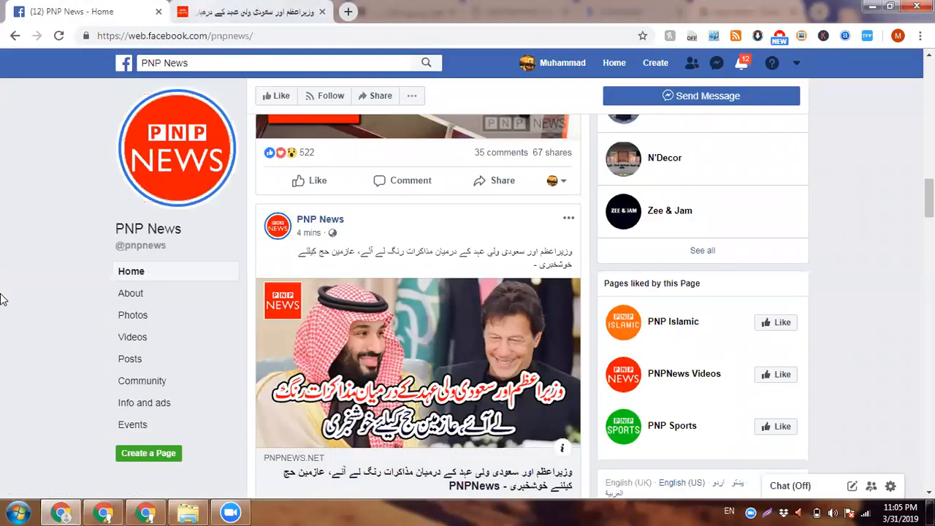
{"action": "left_click", "coordinate": [201, 6]}
{"action": "key", "text": "ctrl+Tab"}
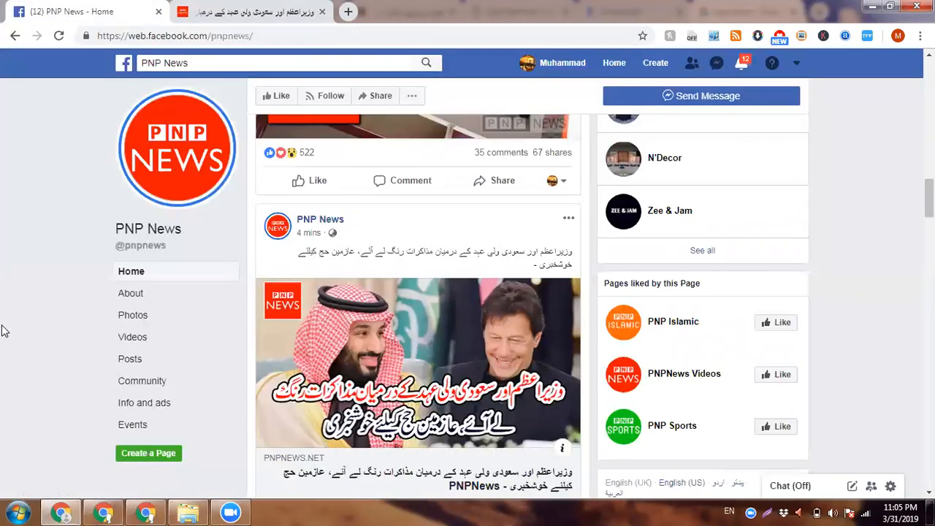
{"action": "scroll", "coordinate": [1, 331], "scroll_direction": "down", "scroll_amount": 5}
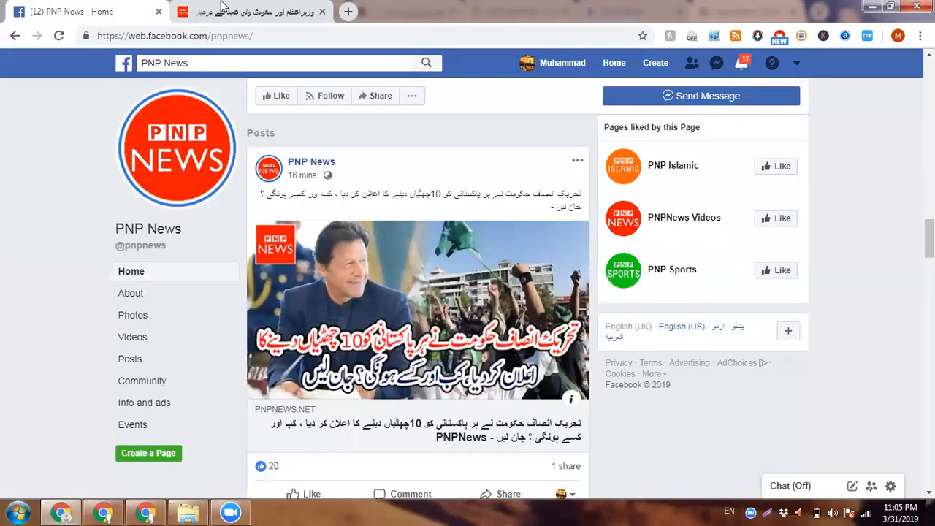
{"action": "left_click", "coordinate": [223, 6]}
{"action": "key", "text": "ctrl+Tab"}
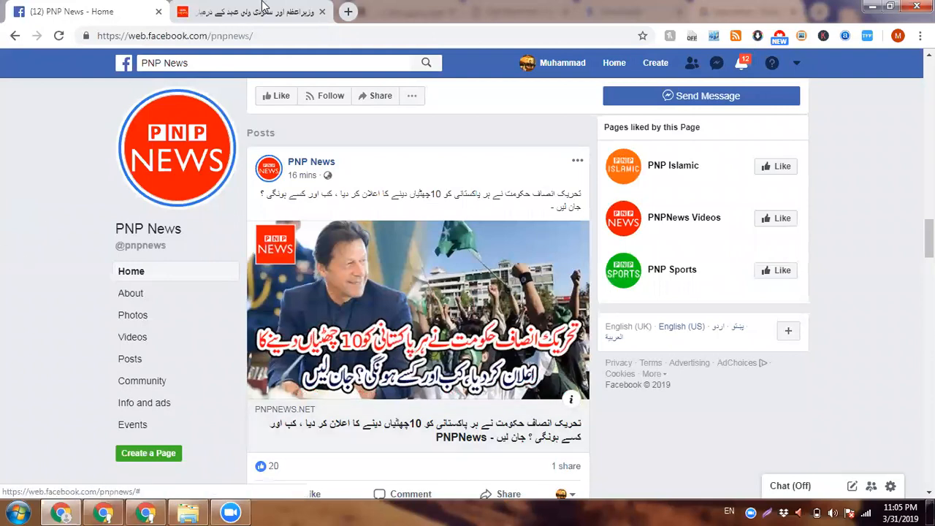
{"action": "key", "text": "ctrl+Tab"}
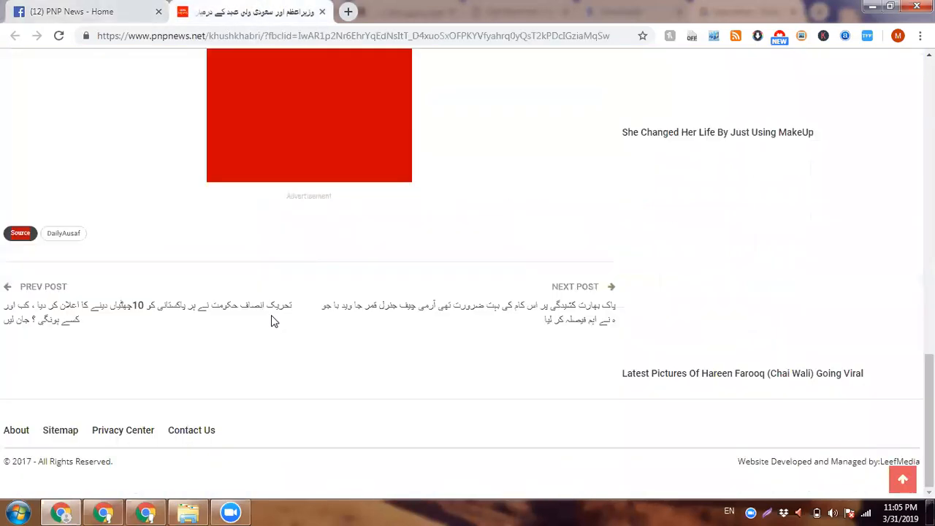
Step: Return to the WordPress draft, check its featured image, categories and text, and publish the post
{"action": "left_click", "coordinate": [126, 510]}
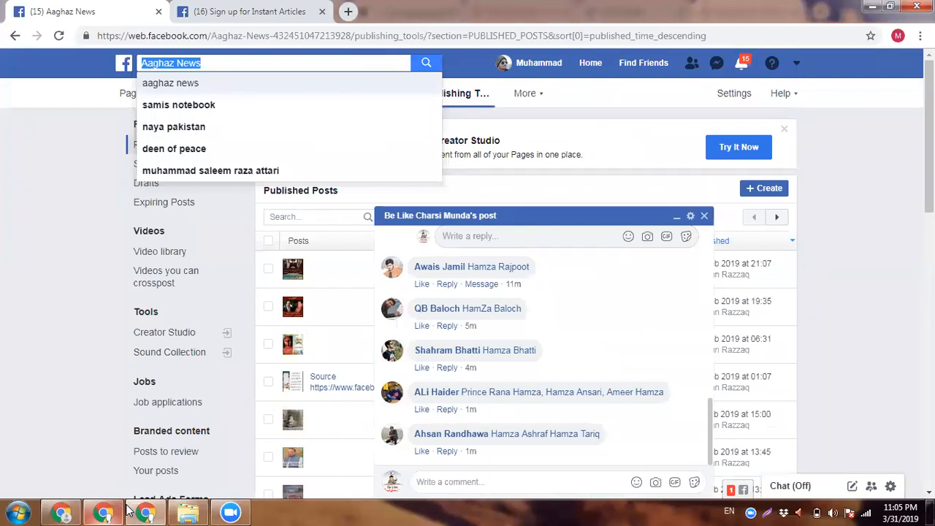
{"action": "key", "text": "alt+Tab"}
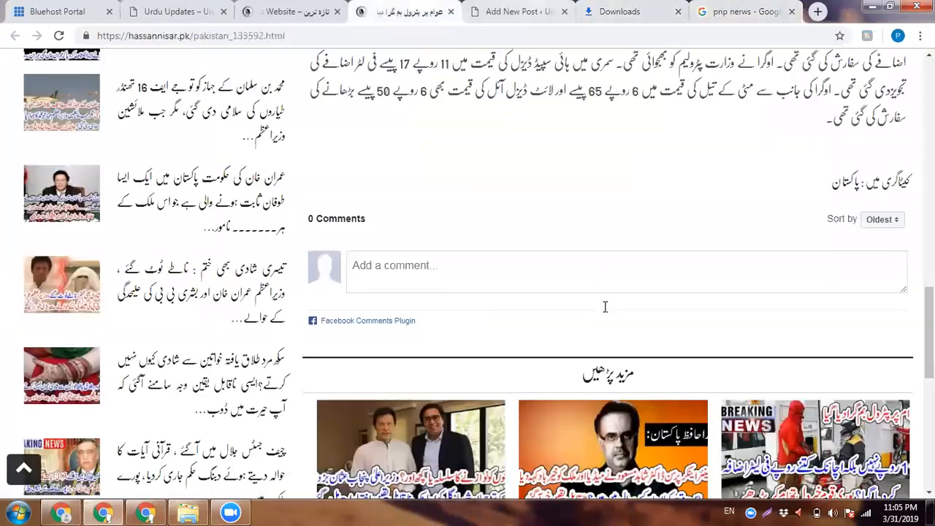
{"action": "key", "text": "ctrl+Tab"}
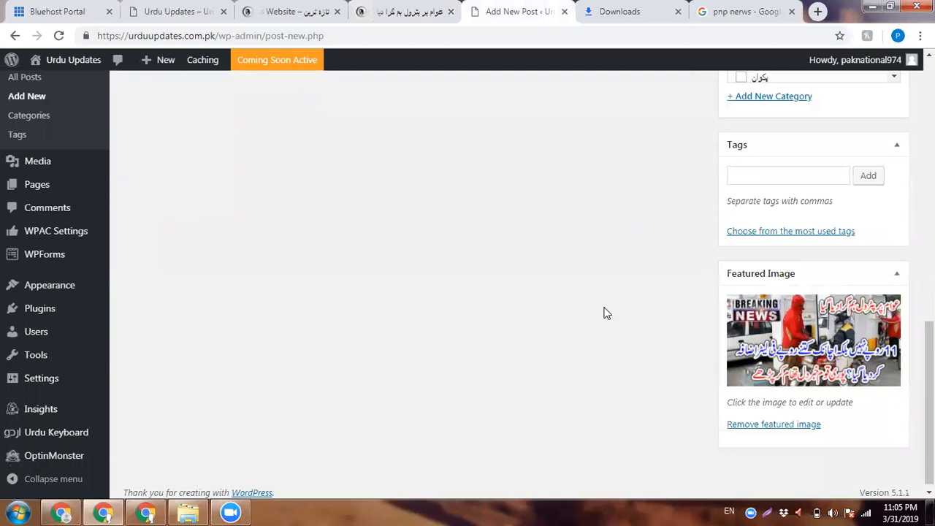
{"action": "scroll", "coordinate": [705, 338], "scroll_direction": "up", "scroll_amount": 5}
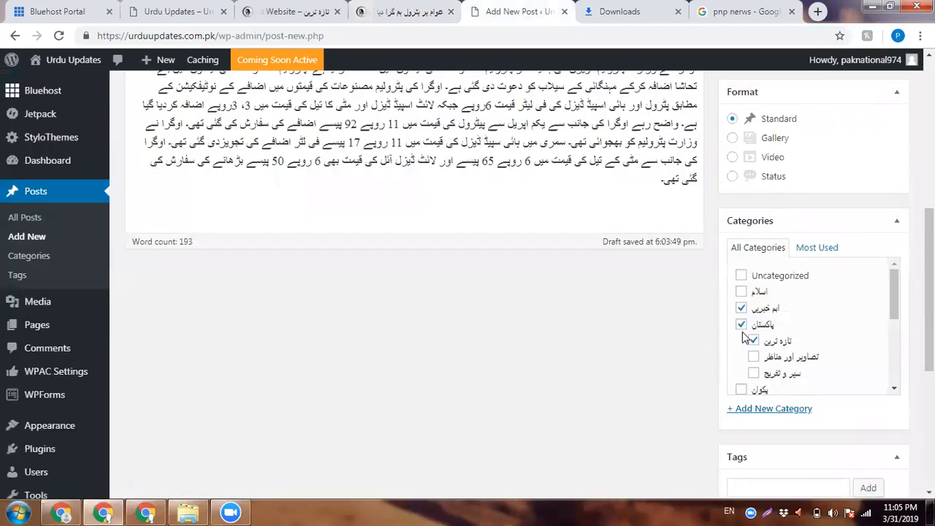
{"action": "scroll", "coordinate": [742, 332], "scroll_direction": "up", "scroll_amount": 10}
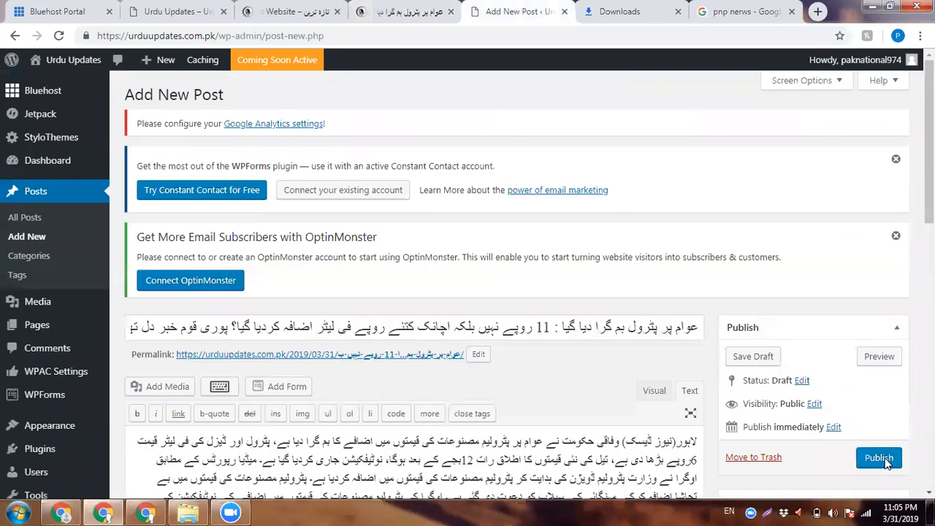
{"action": "left_click", "coordinate": [879, 457]}
Step: Close the used article and the Google search, and open the hassannisar.pk story on Shahbaz Gill's new powers in a new tab
{"action": "left_click", "coordinate": [455, 11]}
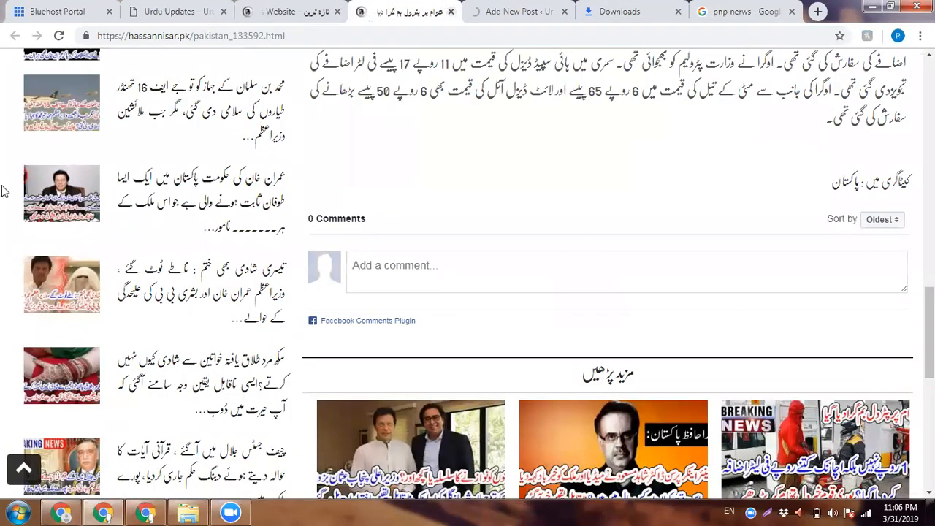
{"action": "key", "text": "ctrl+w"}
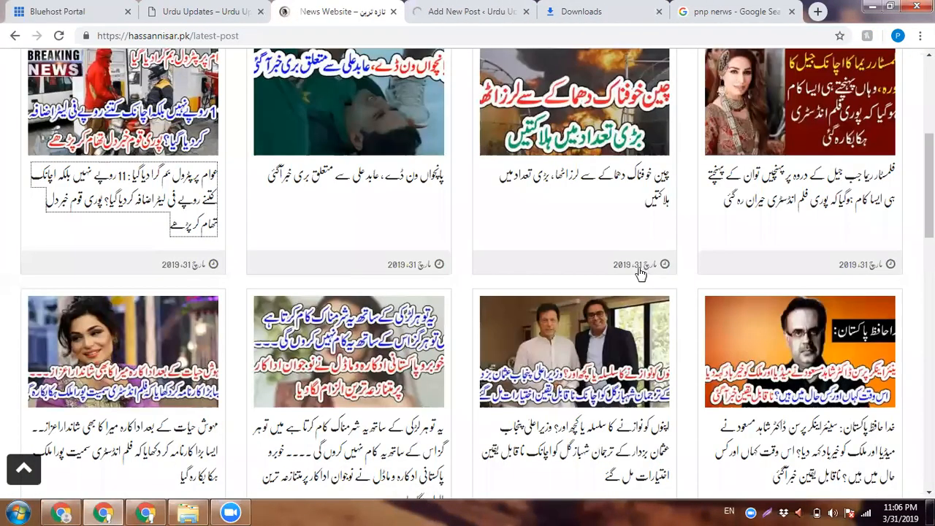
{"action": "scroll", "coordinate": [663, 283], "scroll_direction": "down", "scroll_amount": 2}
{"action": "middle_click", "coordinate": [661, 283]}
{"action": "left_click", "coordinate": [387, 9]}
{"action": "left_click", "coordinate": [597, 7]}
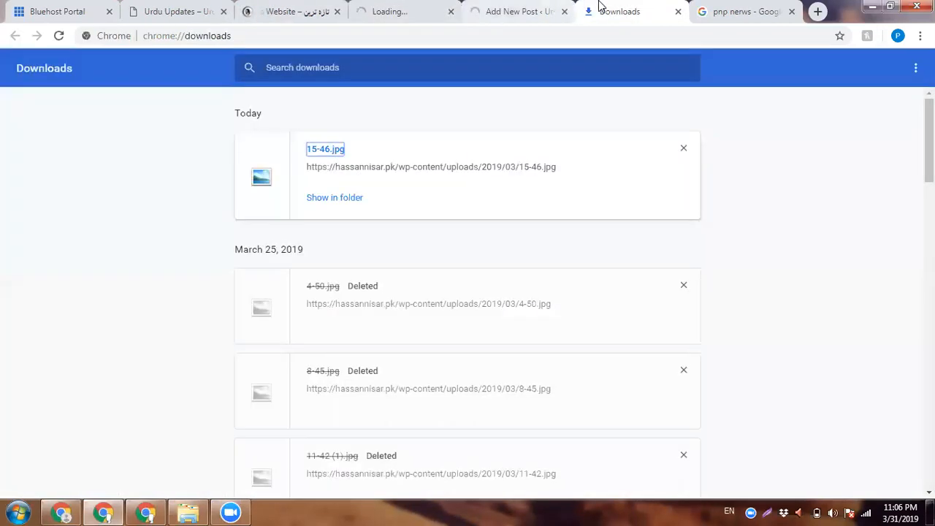
{"action": "left_click", "coordinate": [779, 10]}
{"action": "left_click", "coordinate": [792, 11]}
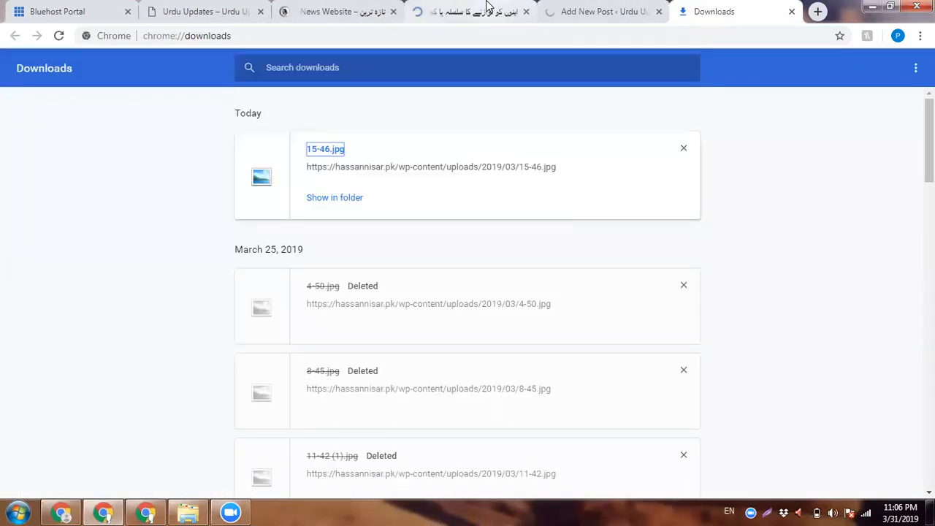
Step: Copy the headline of the Shahbaz Gill story from hassannisar.pk into the title of a new, empty post
{"action": "left_click", "coordinate": [473, 11]}
{"action": "scroll", "coordinate": [94, 221], "scroll_direction": "down", "scroll_amount": 8}
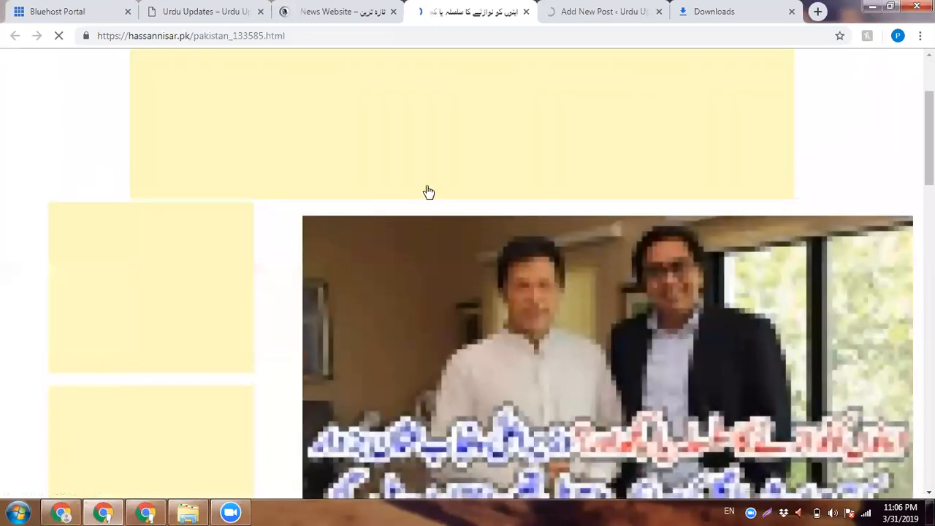
{"action": "triple_click", "coordinate": [574, 99]}
{"action": "left_click", "coordinate": [588, 7]}
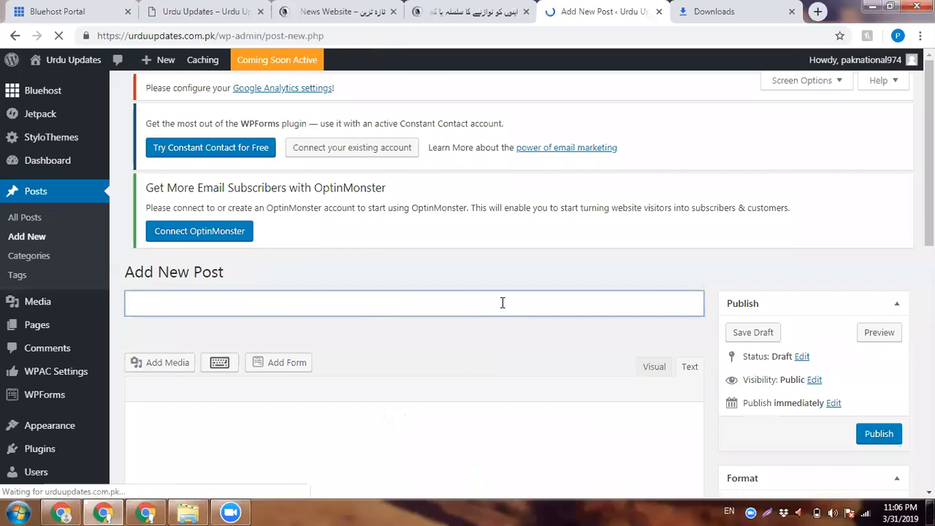
{"action": "type", "text": "اپنوں کو نوازنے کا سلسلہ یا کچھ اور؟ وزیراعلیٰ پنجاب عثمان بزدار کے ترجمان شہباز گل کو اچانک نا قابل یقین اختیارات مل گئے"}
Step: Copy the story's opening paragraph, starting "لاہور (ویب ڈیسک)", into the post body
{"action": "left_click", "coordinate": [589, 442]}
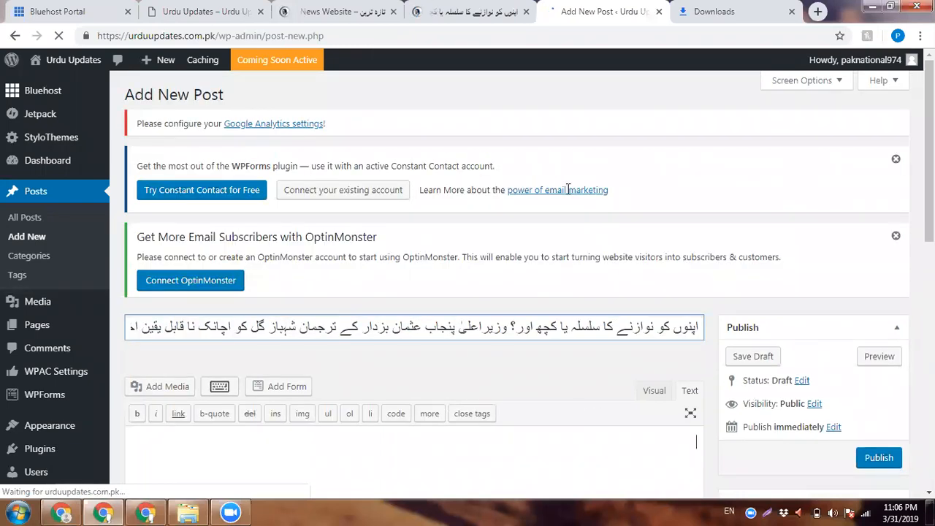
{"action": "left_click", "coordinate": [475, 11]}
{"action": "triple_click", "coordinate": [587, 198]}
{"action": "left_click", "coordinate": [587, 12]}
{"action": "scroll", "coordinate": [633, 229], "scroll_direction": "down", "scroll_amount": 4}
{"action": "type", "text": "اپنوں کو نوازنے کا سلسلہ یا کچھ اور؟ وزیراعلیٰ پنجاب عثمان بزدار کے ترجمان شہباز گل کو اچانک نا قابل یقین اختیارات مل گئے"}
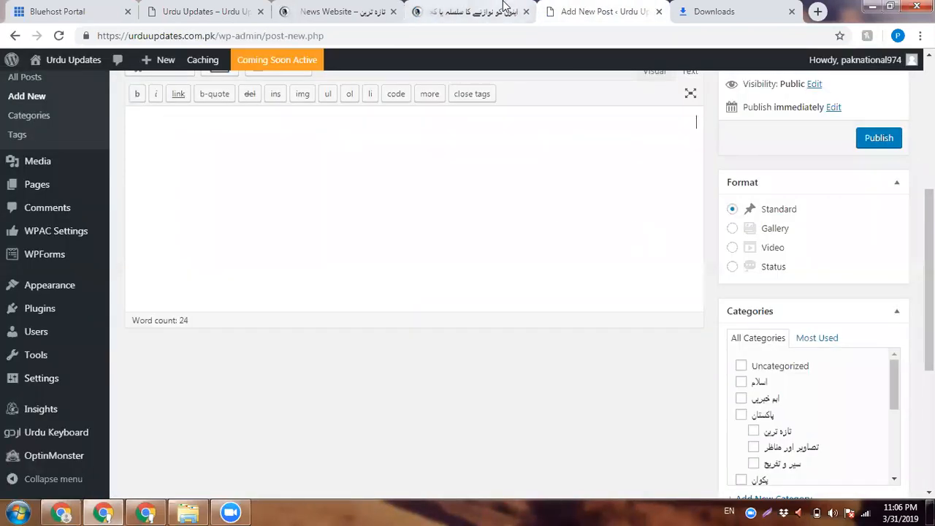
{"action": "left_click", "coordinate": [475, 11]}
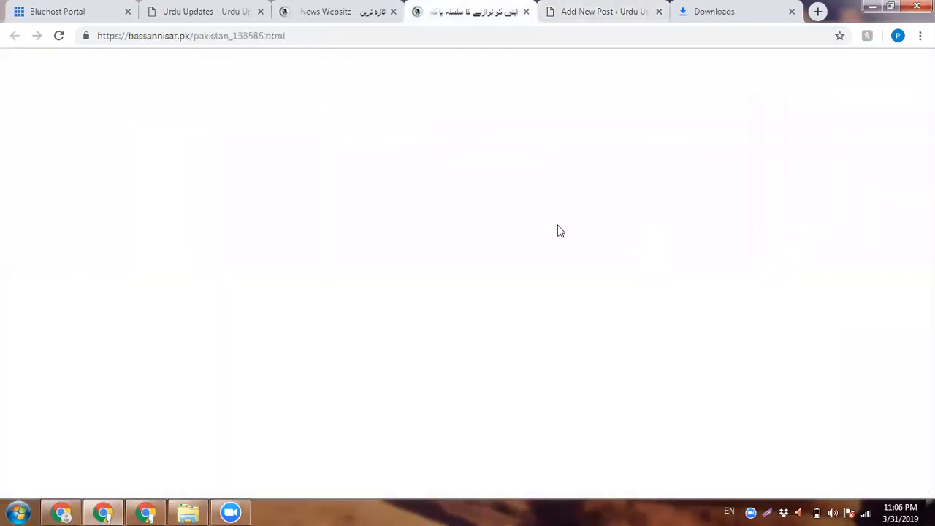
{"action": "left_click", "coordinate": [593, 6]}
{"action": "type", "text": "لاہور (ویب ڈیسک) وزیر اعلیٰ پنجاب عثمان بزدار کے ترجمان شہباز گل کو صوبائی محکموں کی انسپکشن کا اختیار مل گیا۔ شہباز گل بچیوں کے اسکول کے دورے پر ساہیوال پہنچے اور انتظامیہ کو صورتحال بہتر بنانے کی ہدایت کردی۔وزیراعلیٰ پنجاب عثمان بزدار نے اپنے ترجمان شہباز گل کو صوبائی محکموں کی انسپکشن کا"}
Step: Copy the story's second paragraph, starting "بڑا اختیار دے دیا", to the end of the post body
{"action": "left_click", "coordinate": [500, 6]}
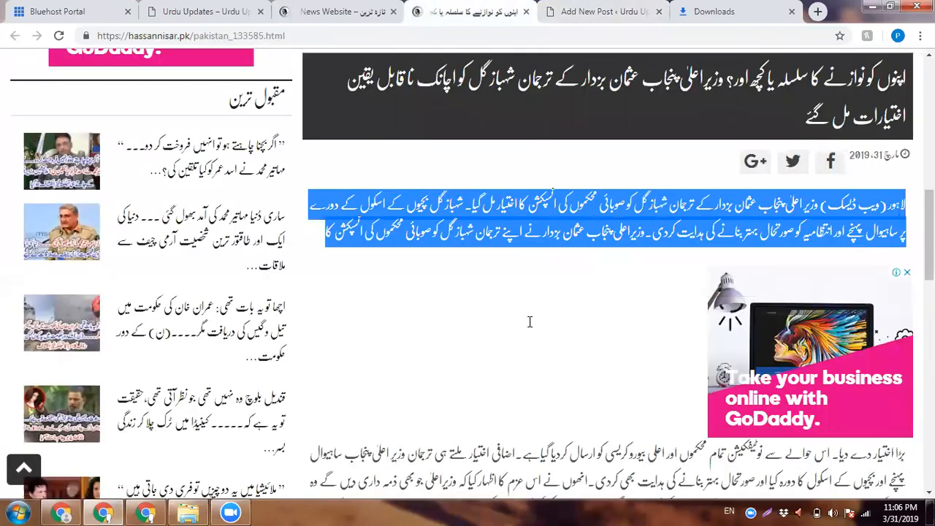
{"action": "scroll", "coordinate": [530, 322], "scroll_direction": "down", "scroll_amount": 1}
{"action": "left_click", "coordinate": [590, 6]}
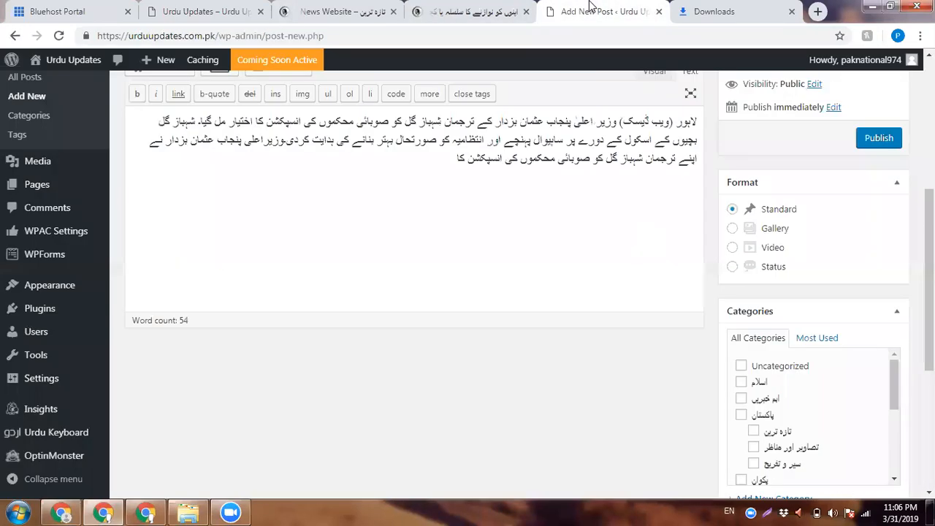
{"action": "key", "text": "ctrl+v"}
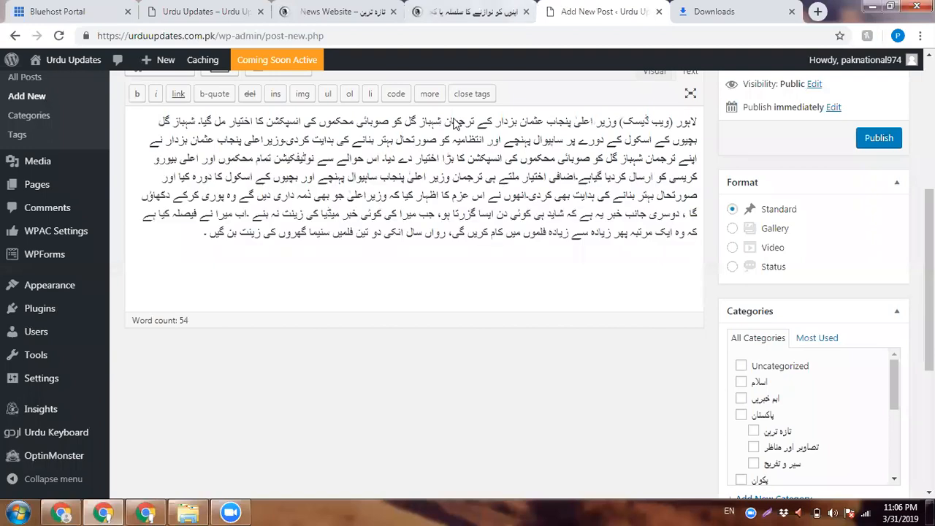
Step: Copy the further article text from the source story and append it to the post body
{"action": "left_click", "coordinate": [499, 7]}
{"action": "scroll", "coordinate": [524, 237], "scroll_direction": "down", "scroll_amount": 3}
{"action": "triple_click", "coordinate": [525, 237]}
{"action": "right_click", "coordinate": [525, 236]}
{"action": "left_click", "coordinate": [603, 7]}
{"action": "type", "text": "بڑا اختیار دے دیا۔ اس حوالے سے نوٹیفکیشن تمام محکموں اور اعلی بیورو کریسی کو ارسال کردیا گیاہے۔اضافی اختیار ملتے ہی ترجمان وزیر اعلیٰ پنجاب ساہیوال پہنچے اور بچیوں کے اسکول کا دورہ کیا اور صورتحال بہتر بنانے کی ہدایت بھی کردی۔انھوں نے اس عزم کا اظہار کیا کہ وزیراعلیٰ جو بھی ذمہ داری دیں گے وہ پوری کرکے دکھاؤں گا ، دوسری جانب خبر یہ ہے کہ شاید ہی کوئی دن ایسا گزرتا ہو، جب میرا کی کوئی خبر میڈیا کی زینت نہ بنے ۔اب میرا نے فیصلہ کیا ہے کہ وہ ایک مرتبہ پھر زیادہ سے زیادہ فلموں میں کام کریں گی، رواں سال انکی دو تین فلمیں سنیما گھروں کی زینت بن گیں ۔"}
Step: Assign the post to the categories اہم خبریں, پاکستان and تازہ ترین, and open the featured image selection
{"action": "scroll", "coordinate": [760, 116], "scroll_direction": "down", "scroll_amount": 4}
{"action": "left_click", "coordinate": [761, 111]}
{"action": "left_click", "coordinate": [764, 127]}
{"action": "left_click", "coordinate": [773, 143]}
{"action": "left_click", "coordinate": [756, 419]}
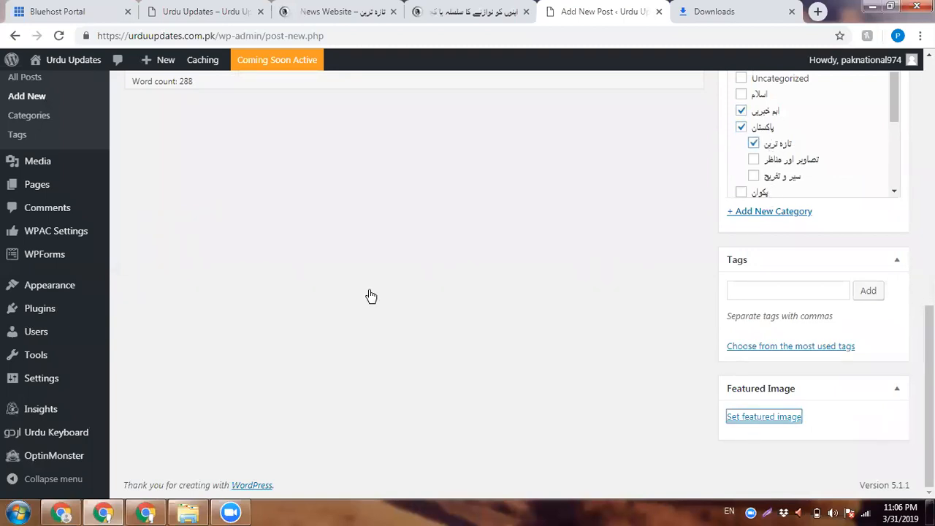
Step: Upload the image 15-46.jpg to the media library and set it as the post's featured image
{"action": "key", "text": "ctrl+Tab"}
{"action": "left_click_drag", "start_coordinate": [325, 152], "coordinate": [492, 169]}
{"action": "left_click", "coordinate": [488, 7]}
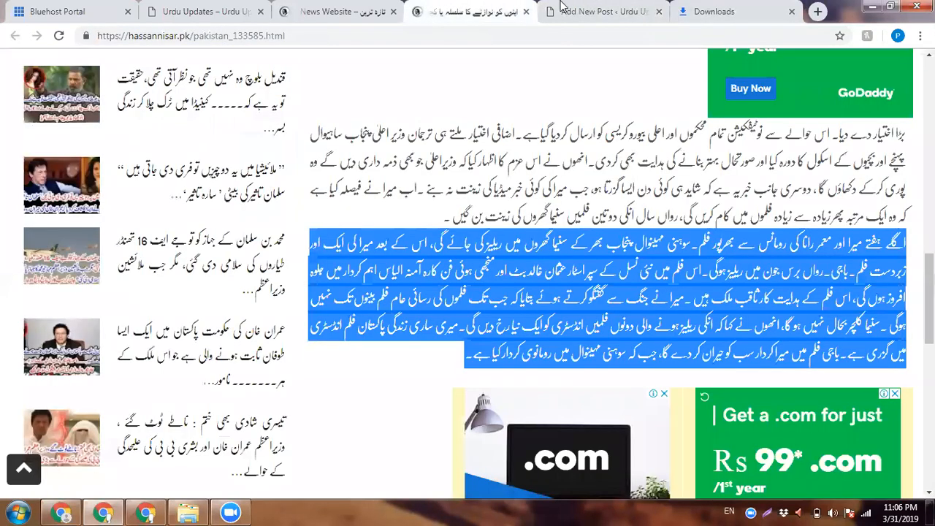
{"action": "left_click", "coordinate": [568, 8]}
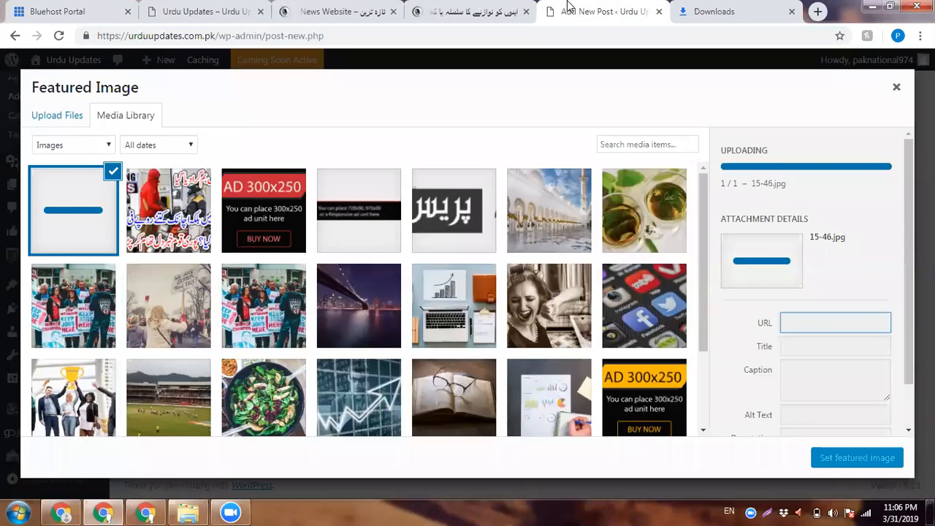
{"action": "key", "text": "Return"}
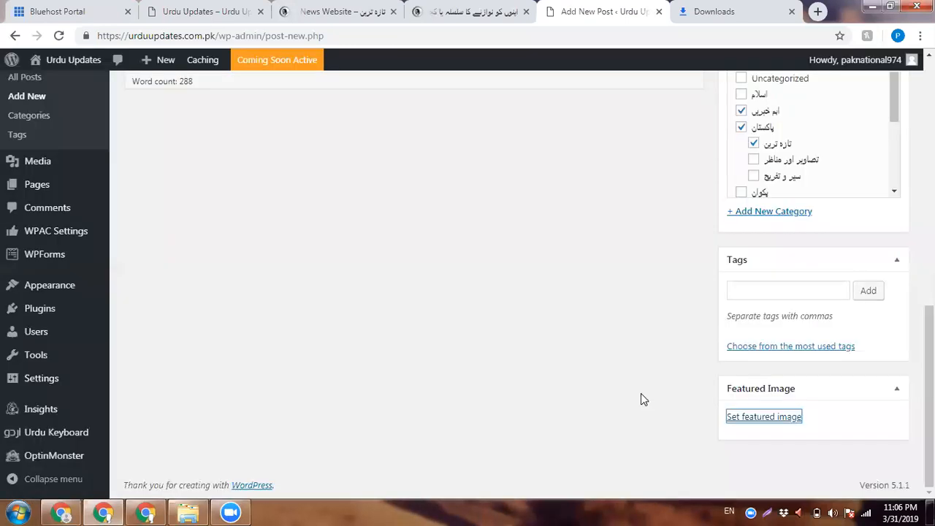
{"action": "scroll", "coordinate": [640, 394], "scroll_direction": "down", "scroll_amount": 2}
{"action": "scroll", "coordinate": [641, 394], "scroll_direction": "up", "scroll_amount": 5}
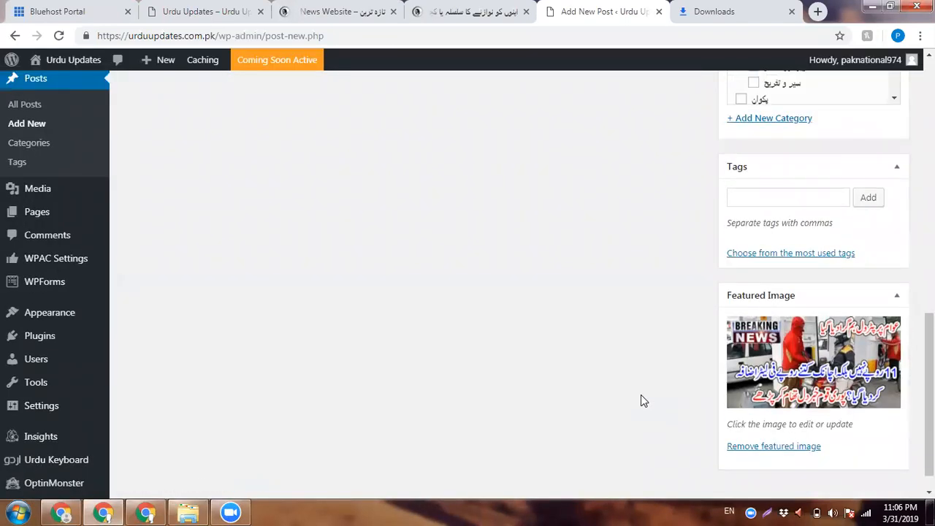
Step: Publish the new post and check the source story on hassannisar.pk while it saves
{"action": "scroll", "coordinate": [641, 395], "scroll_direction": "up", "scroll_amount": 2}
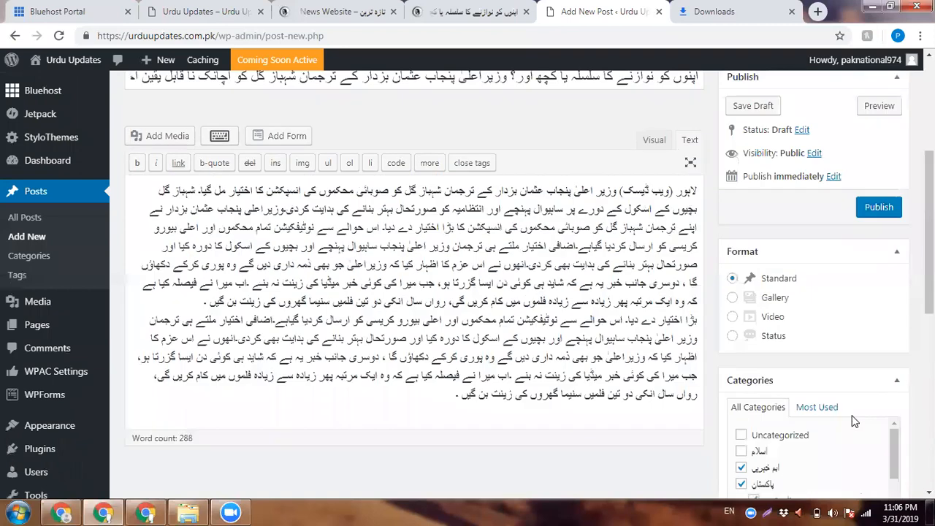
{"action": "scroll", "coordinate": [875, 458], "scroll_direction": "up", "scroll_amount": 3}
{"action": "left_click", "coordinate": [872, 451]}
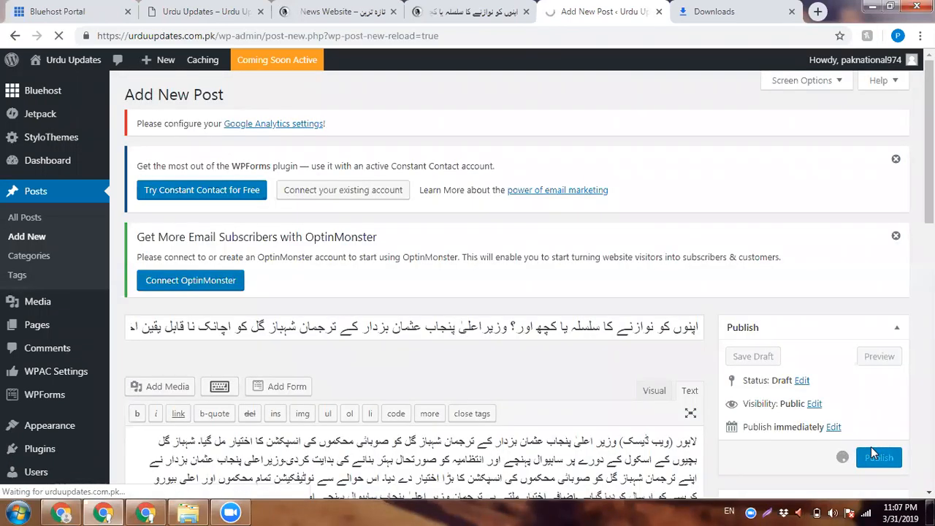
{"action": "left_click", "coordinate": [507, 9]}
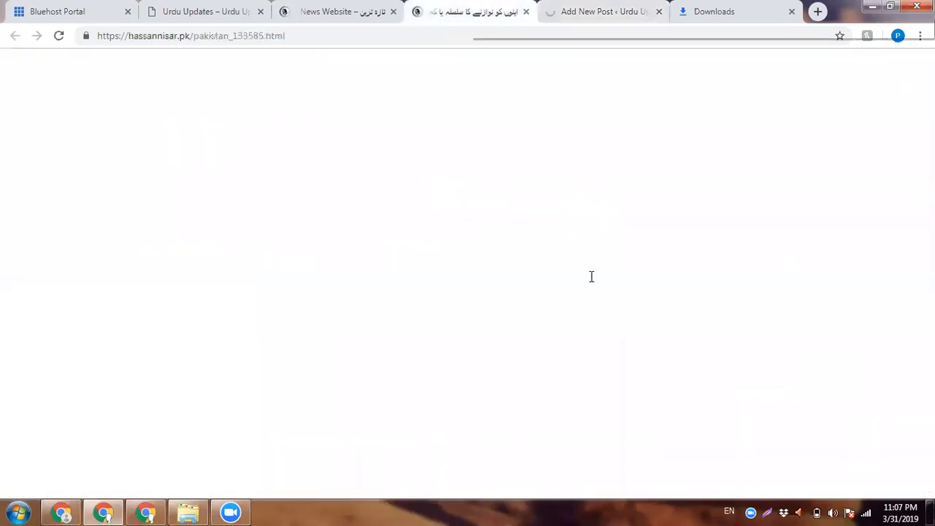
{"action": "scroll", "coordinate": [795, 274], "scroll_direction": "up", "scroll_amount": 5}
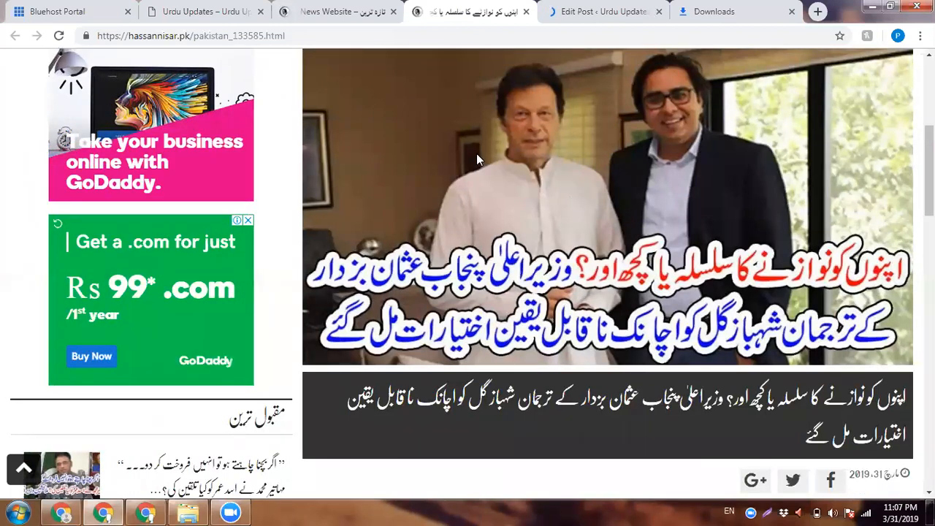
{"action": "left_click", "coordinate": [561, 6]}
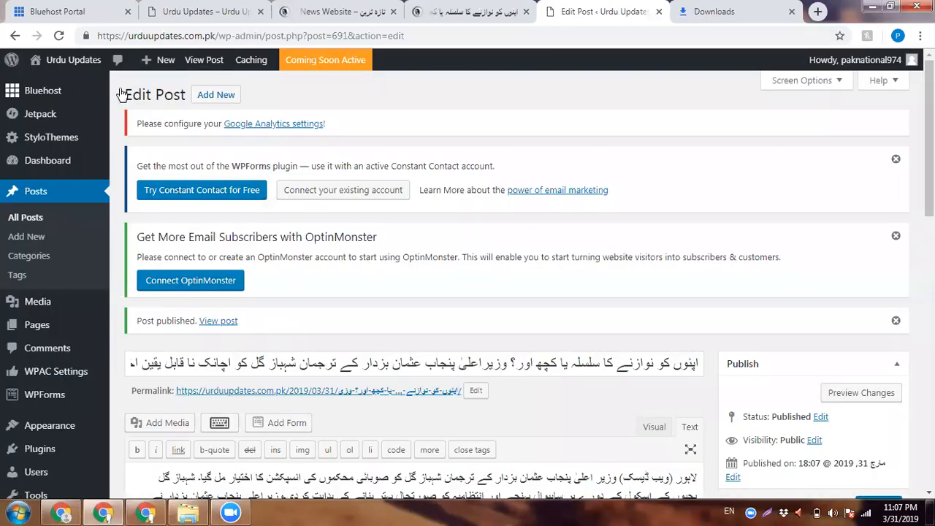
Step: Open the Urdu Updates home page in a new tab and open the newly published post from its news section
{"action": "right_click", "coordinate": [79, 73]}
{"action": "key", "text": "Escape"}
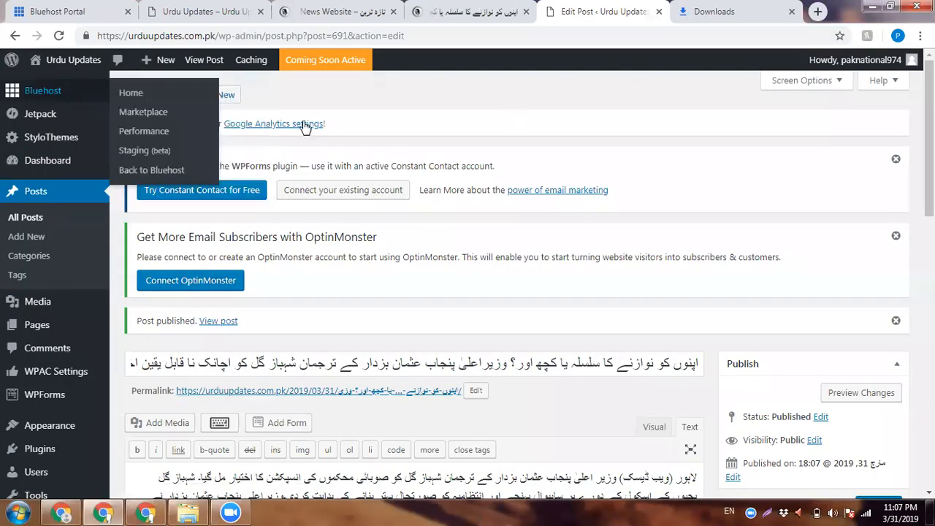
{"action": "right_click", "coordinate": [73, 89]}
{"action": "left_click", "coordinate": [110, 94]}
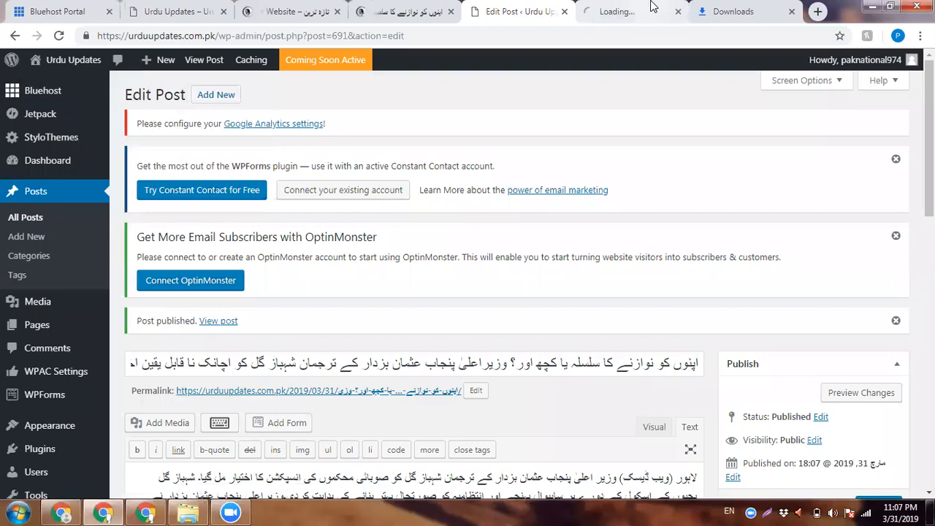
{"action": "left_click", "coordinate": [648, 8]}
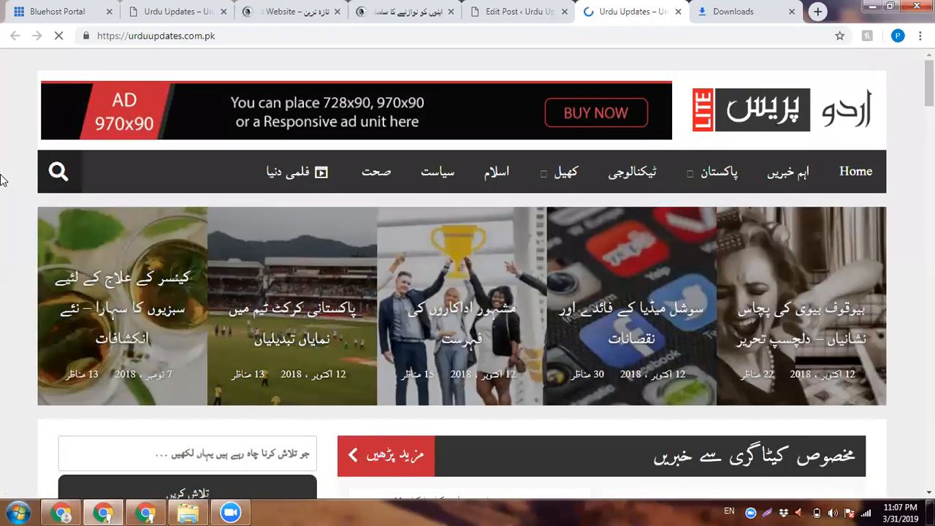
{"action": "scroll", "coordinate": [2, 180], "scroll_direction": "down", "scroll_amount": 4}
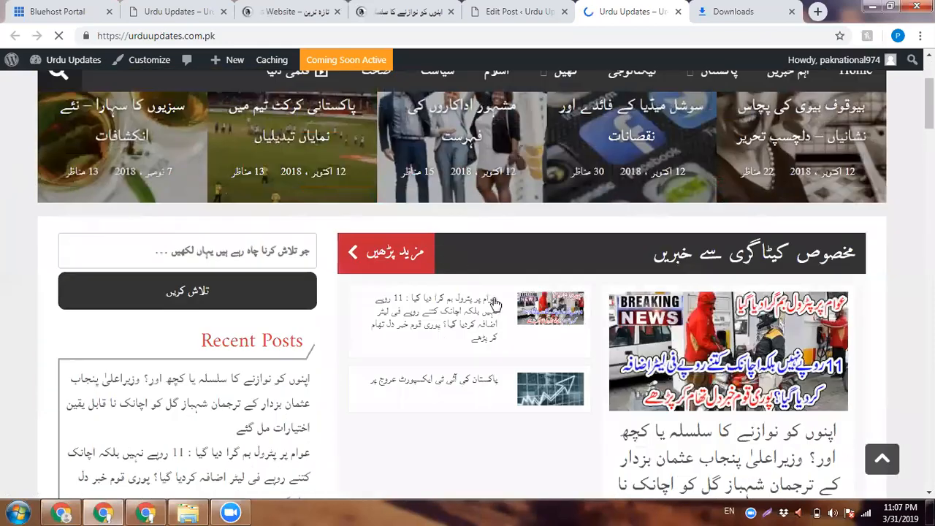
{"action": "scroll", "coordinate": [495, 301], "scroll_direction": "down", "scroll_amount": 7}
{"action": "left_click", "coordinate": [494, 298]}
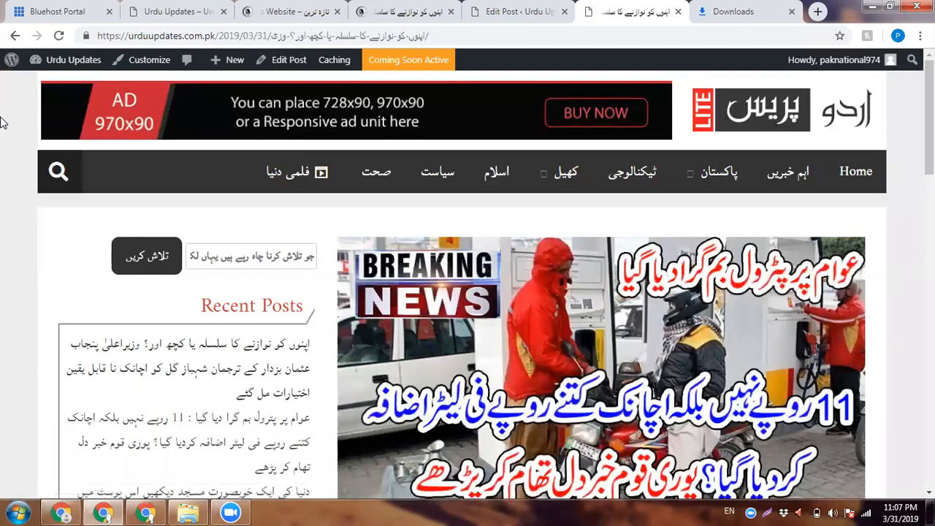
Step: Examine the published post's page, including its featured image, title, body text, like and share buttons, and previous-post link
{"action": "scroll", "coordinate": [625, 150], "scroll_direction": "down", "scroll_amount": 3}
{"action": "scroll", "coordinate": [620, 241], "scroll_direction": "down", "scroll_amount": 2}
{"action": "triple_click", "coordinate": [627, 217]}
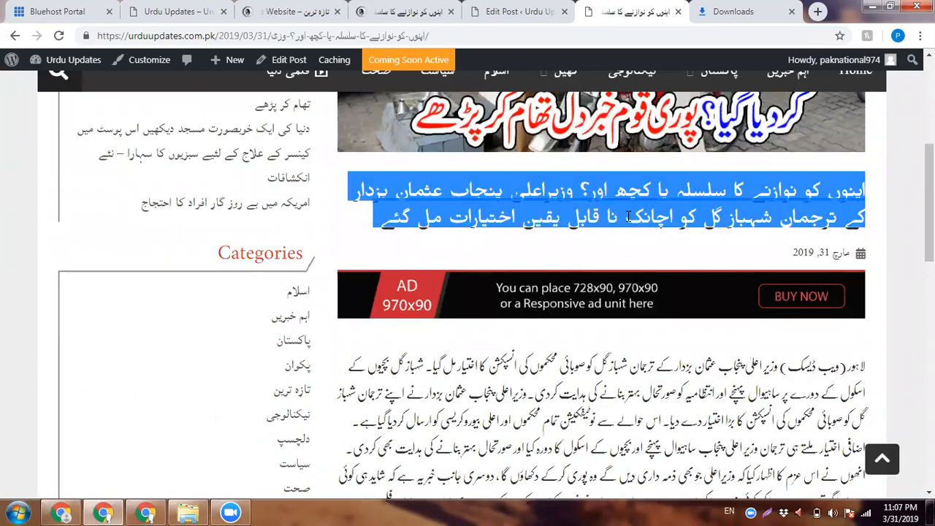
{"action": "scroll", "coordinate": [628, 217], "scroll_direction": "down", "scroll_amount": 10}
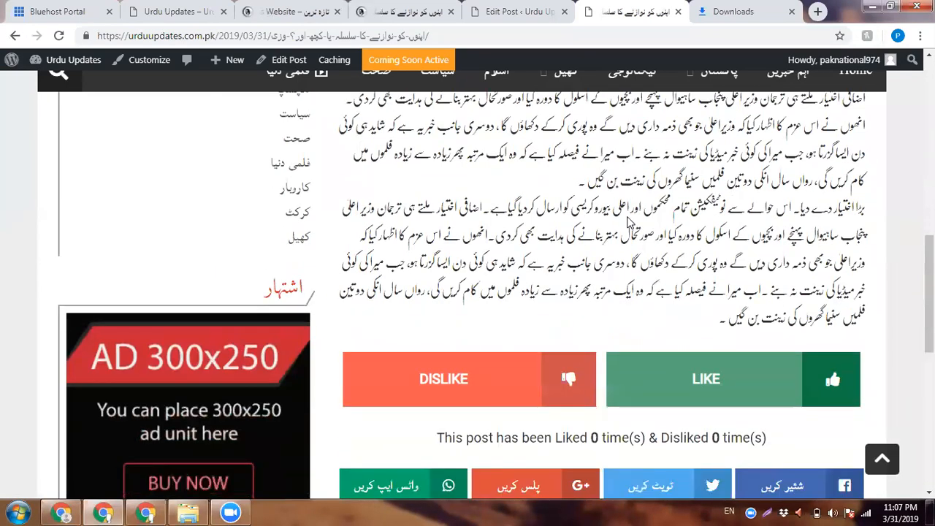
{"action": "scroll", "coordinate": [486, 251], "scroll_direction": "up", "scroll_amount": 1}
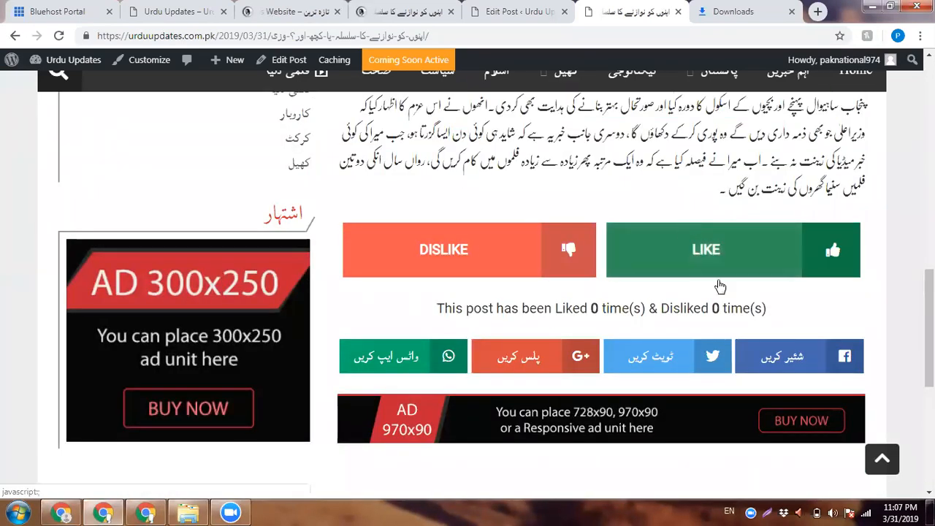
{"action": "scroll", "coordinate": [687, 271], "scroll_direction": "down", "scroll_amount": 5}
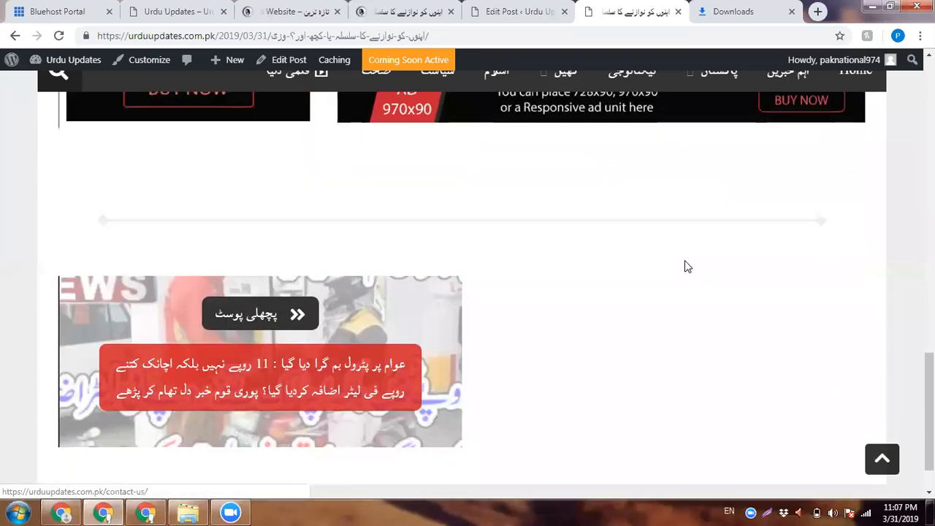
{"action": "scroll", "coordinate": [630, 333], "scroll_direction": "up", "scroll_amount": 7}
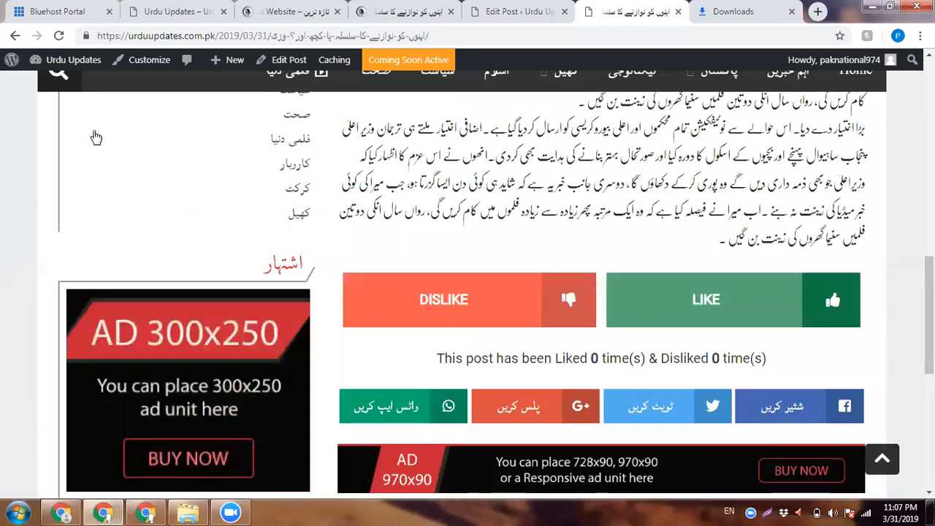
{"action": "scroll", "coordinate": [92, 138], "scroll_direction": "up", "scroll_amount": 10}
{"action": "scroll", "coordinate": [63, 69], "scroll_direction": "up", "scroll_amount": 3}
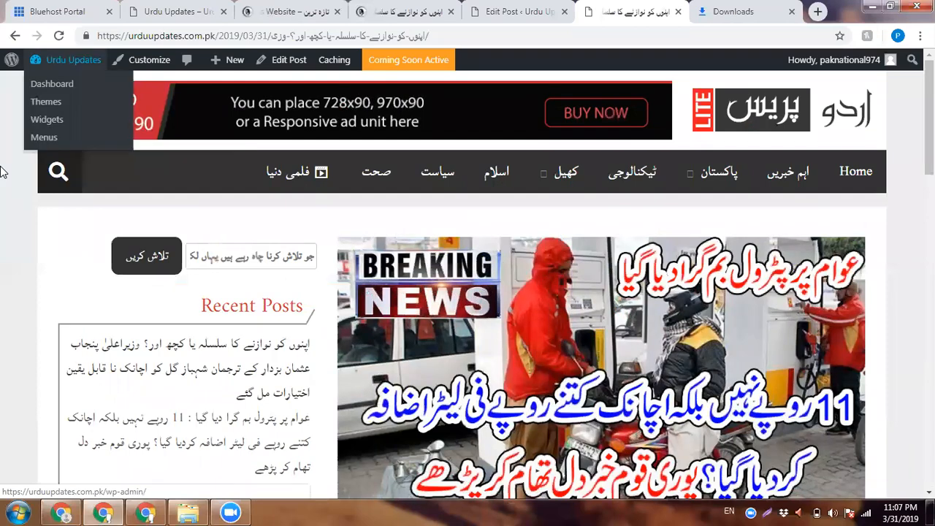
{"action": "left_click", "coordinate": [511, 9]}
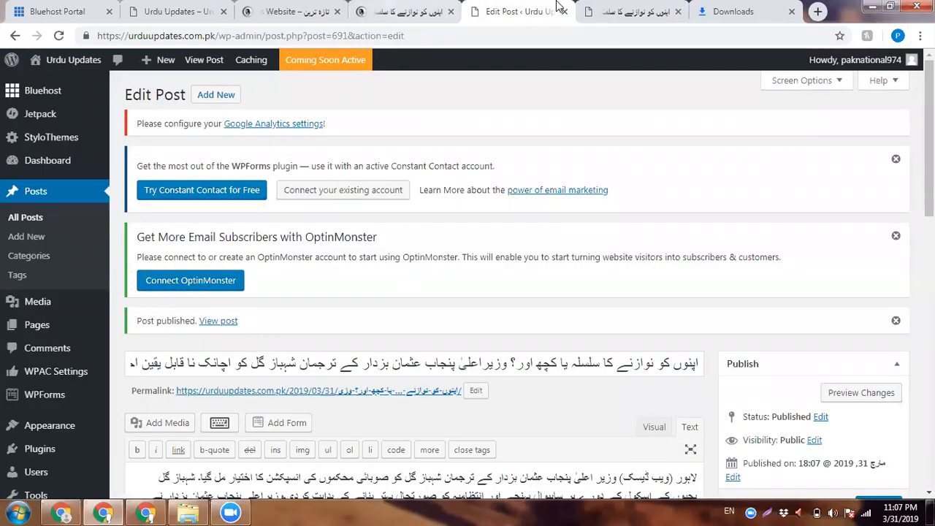
{"action": "key", "text": "ctrl+shift+Tab"}
{"action": "key", "text": "ctrl+Tab"}
{"action": "scroll", "coordinate": [220, 170], "scroll_direction": "down", "scroll_amount": 2}
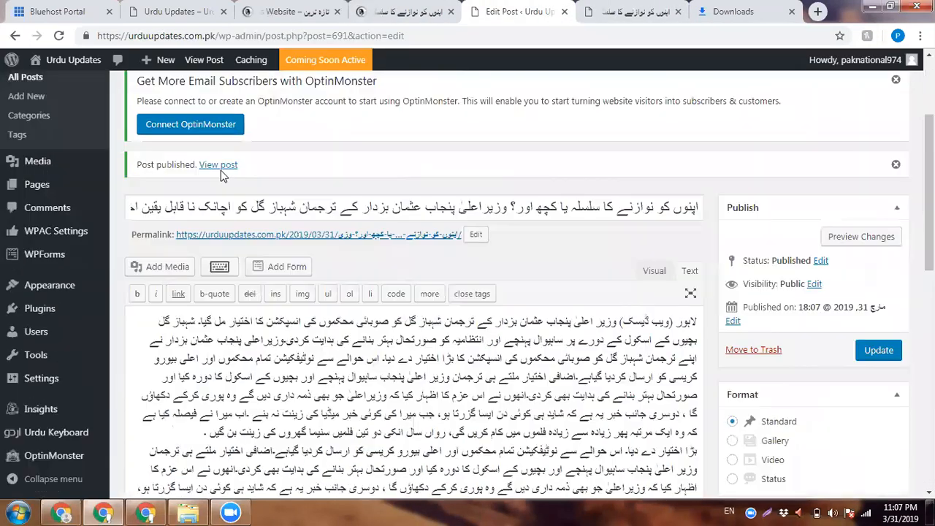
{"action": "left_click", "coordinate": [149, 11]}
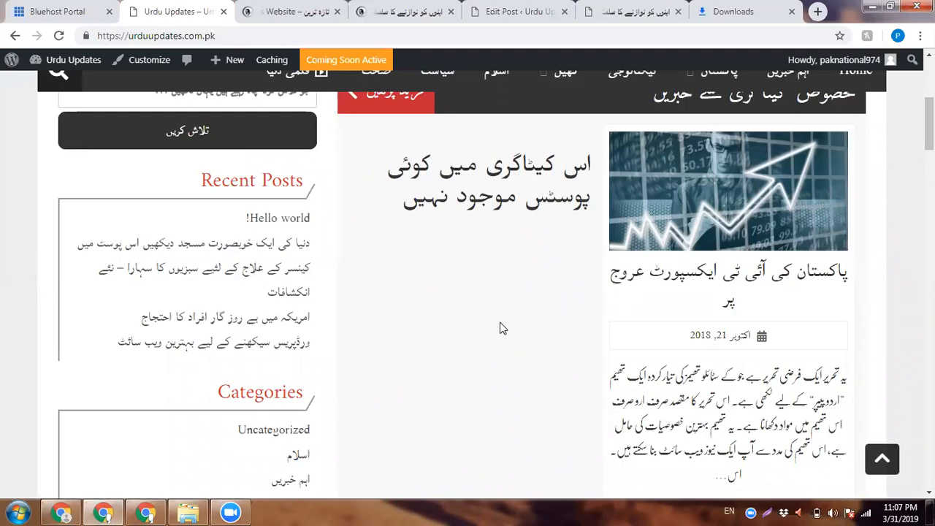
{"action": "left_click", "coordinate": [519, 11]}
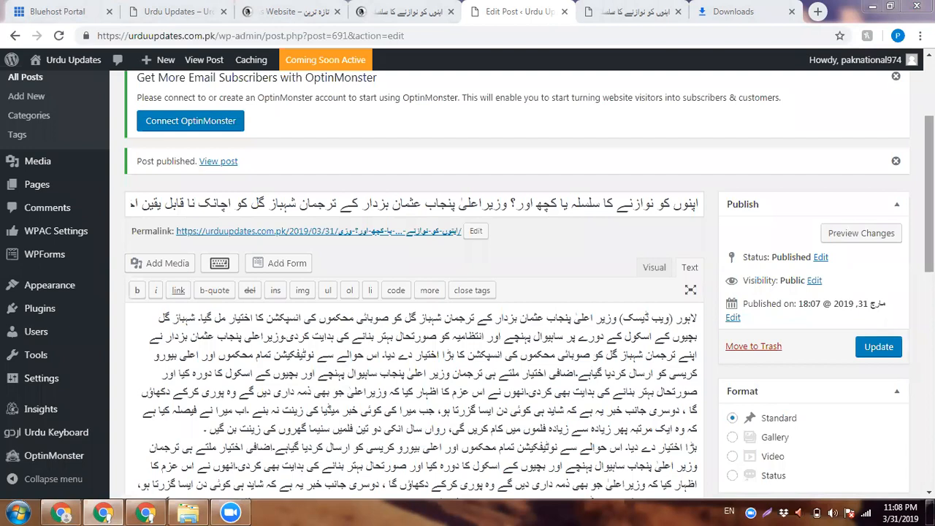
{"action": "scroll", "coordinate": [6, 438], "scroll_direction": "down", "scroll_amount": 2}
Step: Switch to the browser window with the pnpnews.net article and examine the source credit at the article's end
{"action": "left_click", "coordinate": [62, 512]}
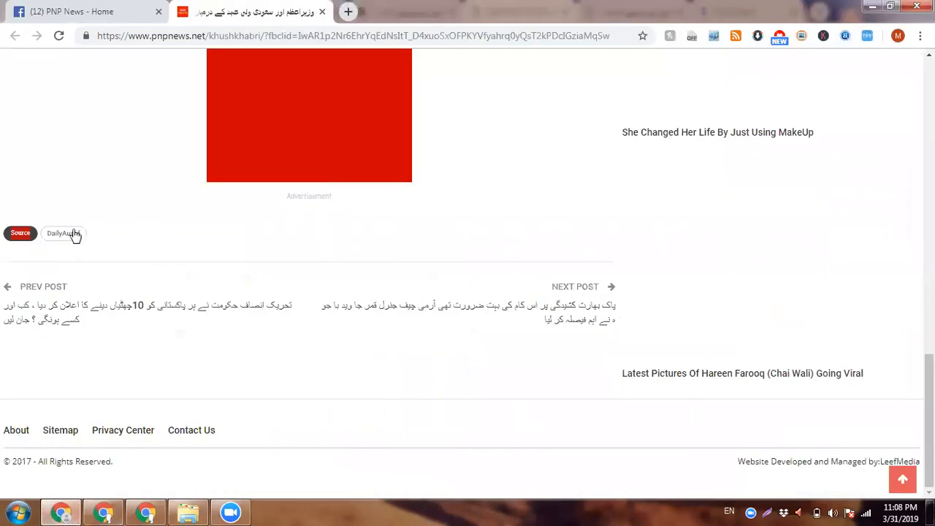
{"action": "scroll", "coordinate": [46, 180], "scroll_direction": "up", "scroll_amount": 2}
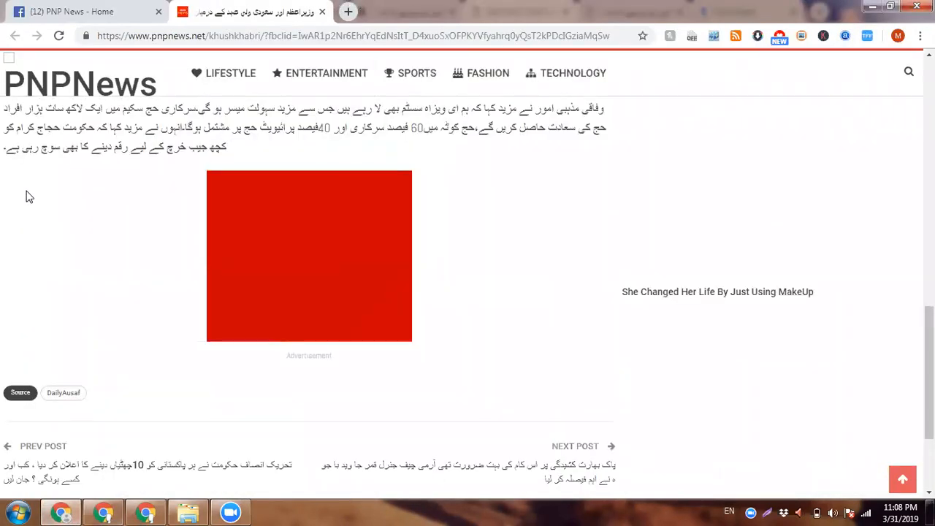
{"action": "scroll", "coordinate": [24, 194], "scroll_direction": "down", "scroll_amount": 2}
{"action": "left_click_drag", "start_coordinate": [2, 235], "coordinate": [98, 241]}
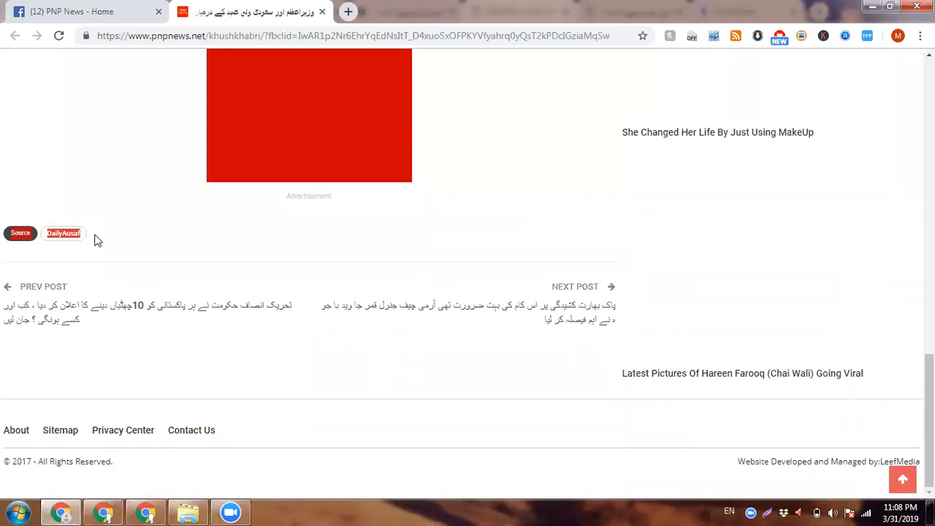
{"action": "left_click", "coordinate": [98, 241]}
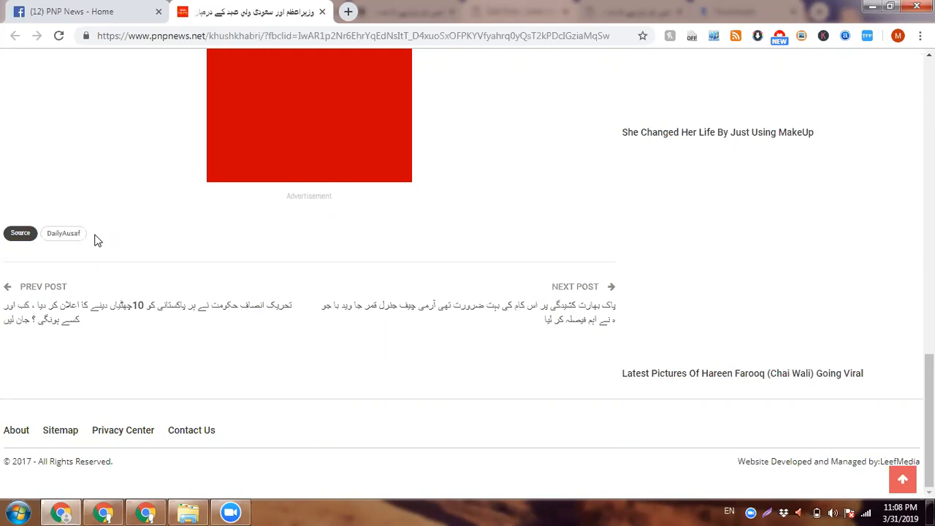
{"action": "triple_click", "coordinate": [57, 234]}
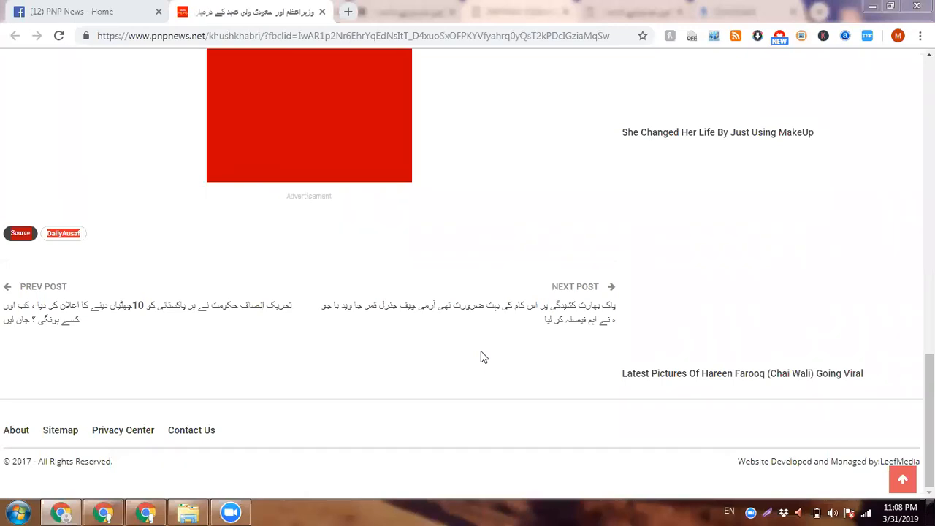
Step: Compare the posts on the PNP News Facebook page with the article on pnpnews.net, and close the article
{"action": "left_click", "coordinate": [39, 9]}
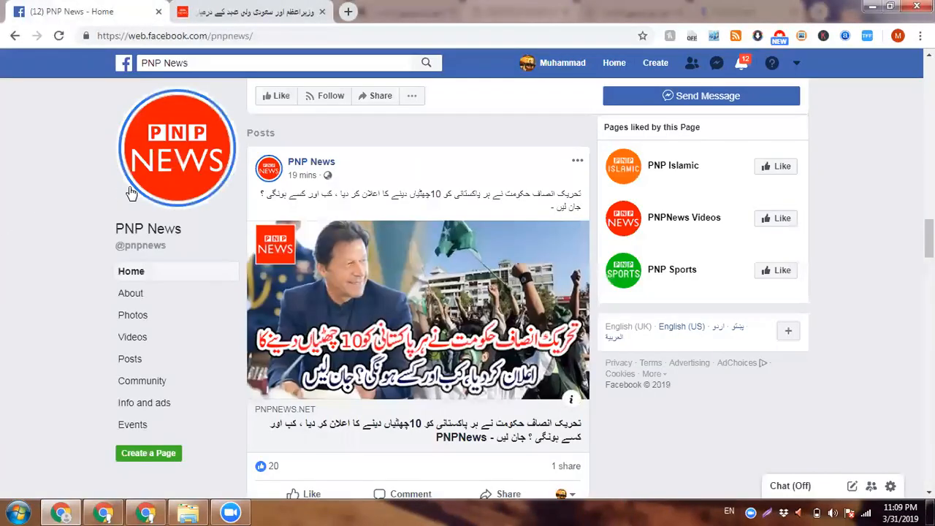
{"action": "left_click", "coordinate": [211, 6]}
{"action": "left_click", "coordinate": [89, 6]}
{"action": "left_click", "coordinate": [228, 6]}
{"action": "scroll", "coordinate": [2, 321], "scroll_direction": "up", "scroll_amount": 15}
{"action": "left_click", "coordinate": [85, 6]}
{"action": "scroll", "coordinate": [14, 376], "scroll_direction": "down", "scroll_amount": 10}
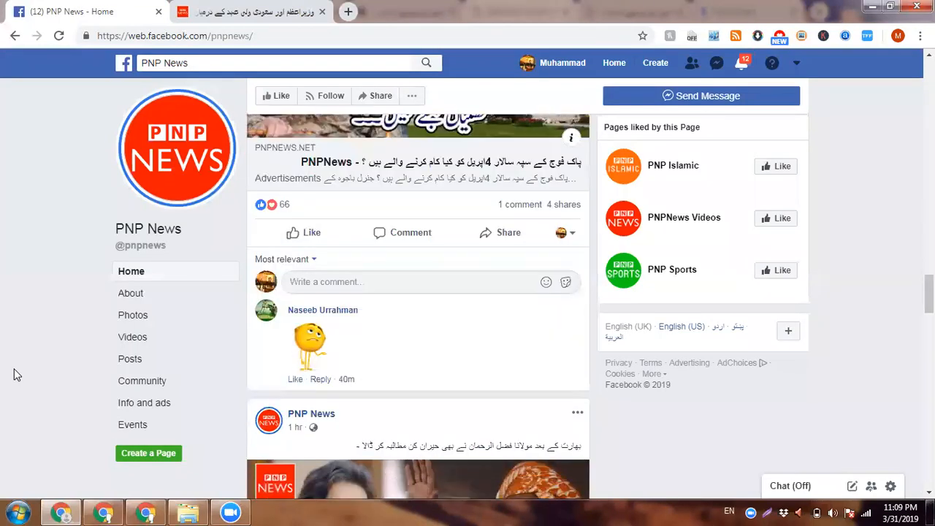
{"action": "left_click", "coordinate": [223, 5]}
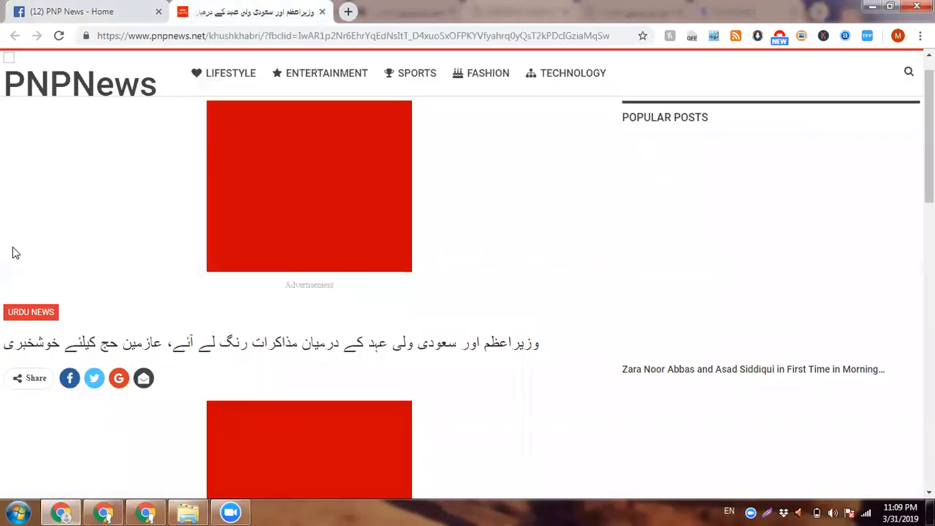
{"action": "scroll", "coordinate": [12, 248], "scroll_direction": "down", "scroll_amount": 7}
{"action": "left_click", "coordinate": [322, 12]}
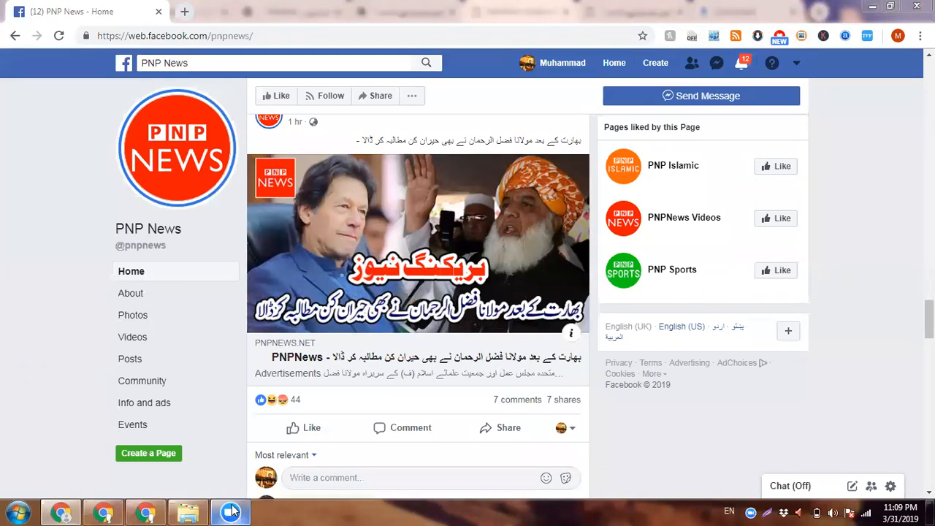
Step: Return to the browser window with the WordPress post editor and look over the latest-posts page on hassannisar.pk
{"action": "left_click", "coordinate": [127, 509]}
{"action": "left_click", "coordinate": [106, 511]}
{"action": "scroll", "coordinate": [367, 202], "scroll_direction": "up", "scroll_amount": 4}
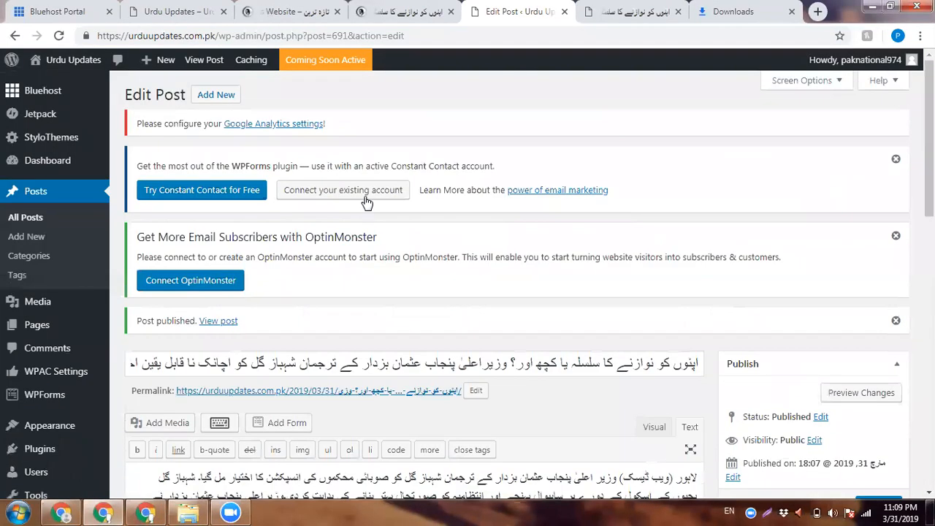
{"action": "left_click", "coordinate": [184, 9]}
{"action": "left_click", "coordinate": [296, 11]}
{"action": "left_click", "coordinate": [539, 6]}
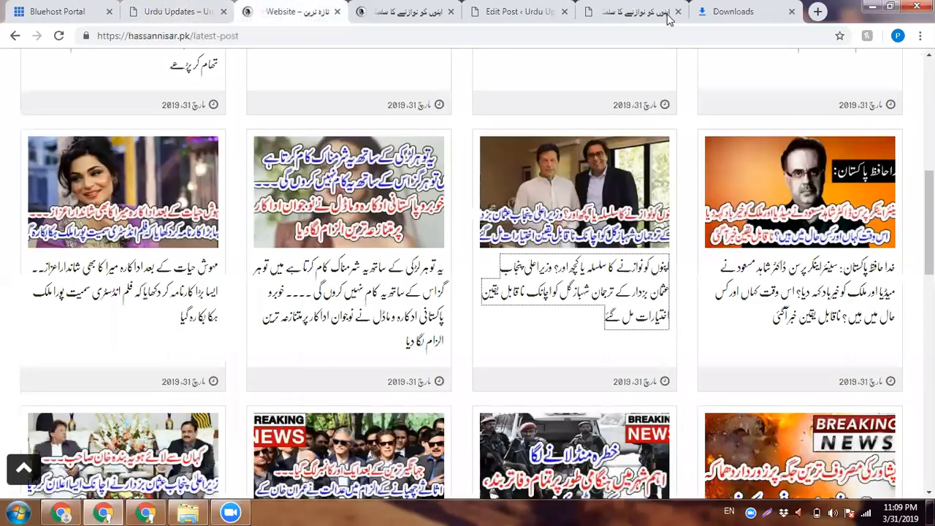
Step: Close the published news post's page on urduupdates.com.pk
{"action": "left_click", "coordinate": [670, 15]}
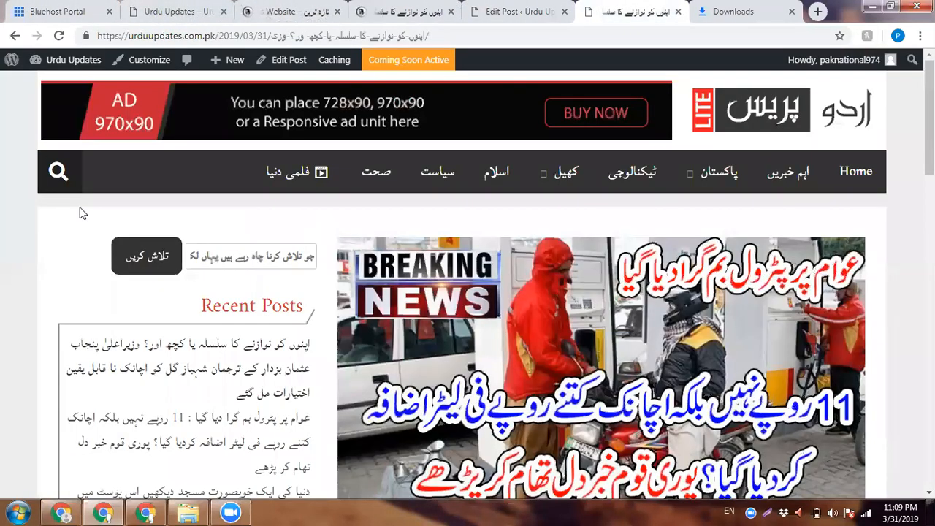
{"action": "key", "text": "ctrl+w"}
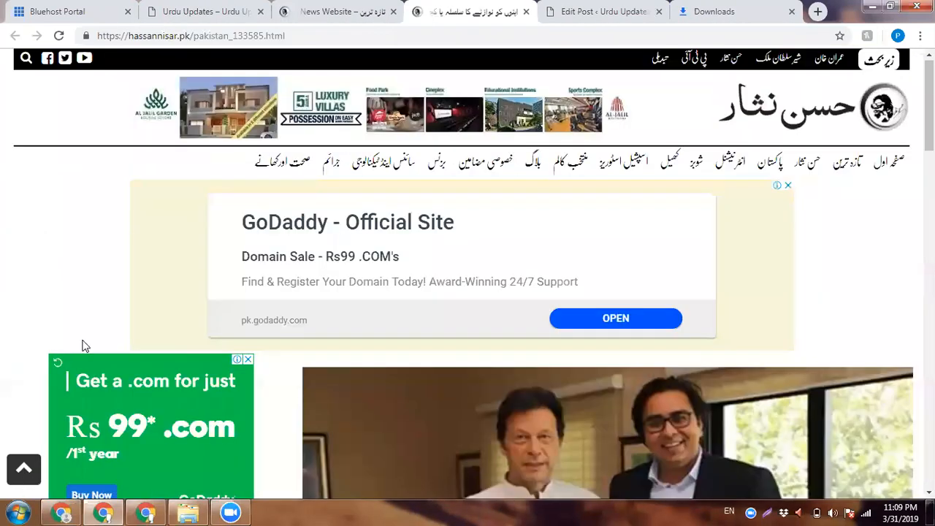
Step: Switch to the Facebook browser window and look over the Aaghaz News page's home, notifications and posts
{"action": "left_click", "coordinate": [115, 511]}
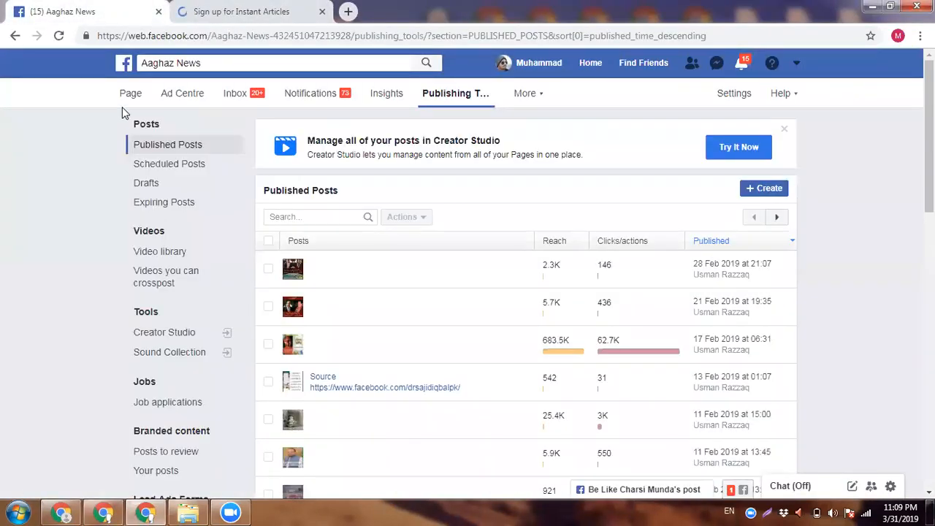
{"action": "left_click", "coordinate": [126, 98]}
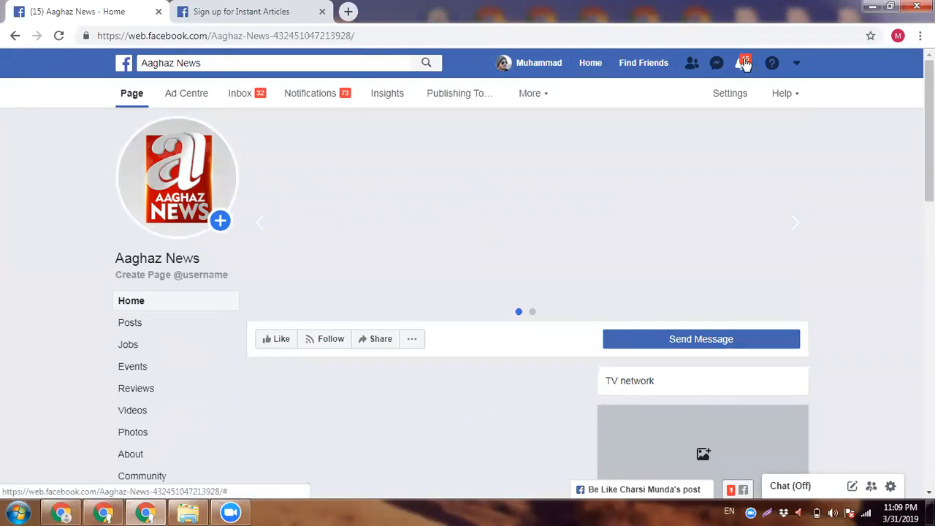
{"action": "left_click", "coordinate": [746, 64]}
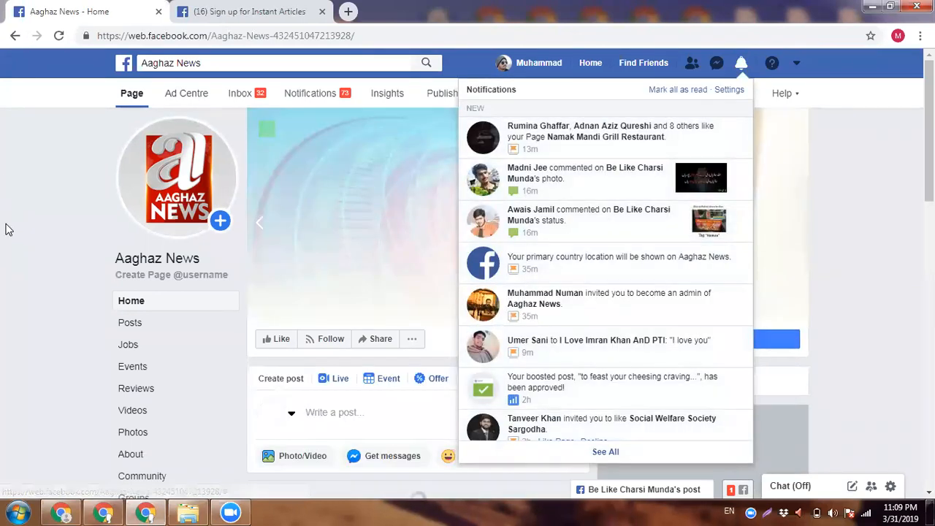
{"action": "left_click", "coordinate": [6, 225]}
{"action": "scroll", "coordinate": [5, 225], "scroll_direction": "down", "scroll_amount": 7}
{"action": "scroll", "coordinate": [5, 226], "scroll_direction": "up", "scroll_amount": 8}
{"action": "scroll", "coordinate": [5, 225], "scroll_direction": "down", "scroll_amount": 11}
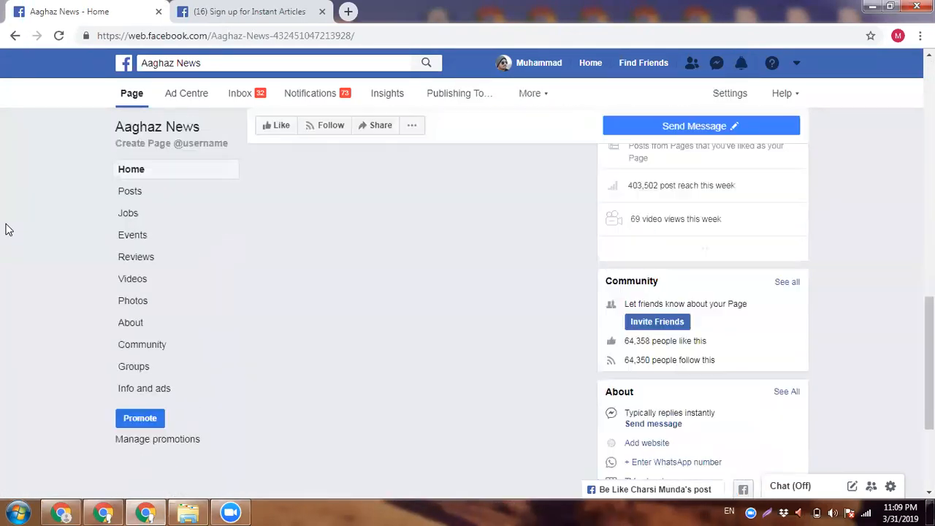
{"action": "scroll", "coordinate": [5, 225], "scroll_direction": "down", "scroll_amount": 4}
Step: Search Google for "facebook instant article" in a new browser tab and open the instantarticles.fb.com result
{"action": "left_click", "coordinate": [241, 11]}
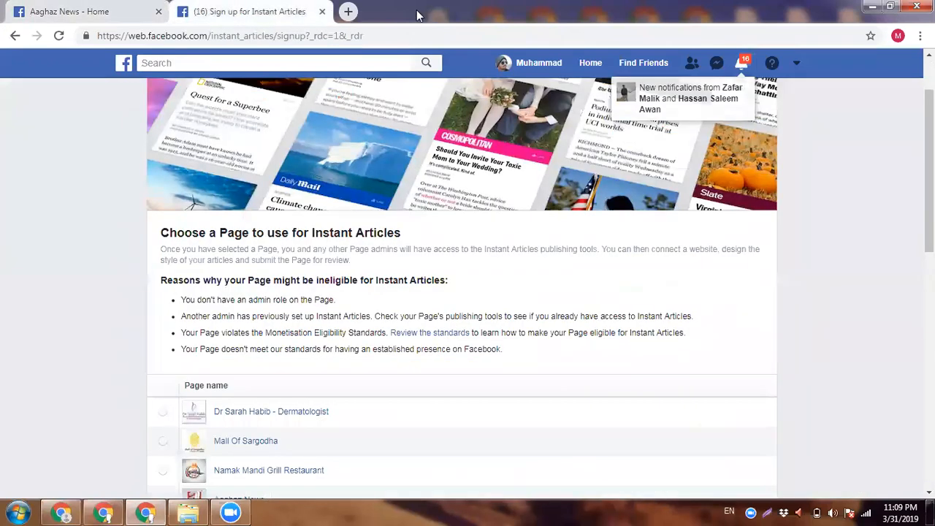
{"action": "left_click", "coordinate": [348, 11]}
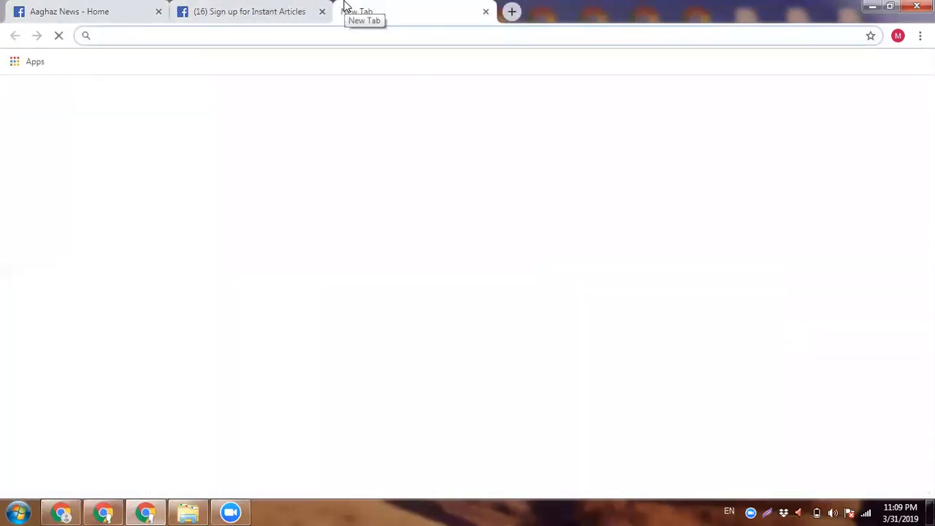
{"action": "type", "text": "facebook instant"}
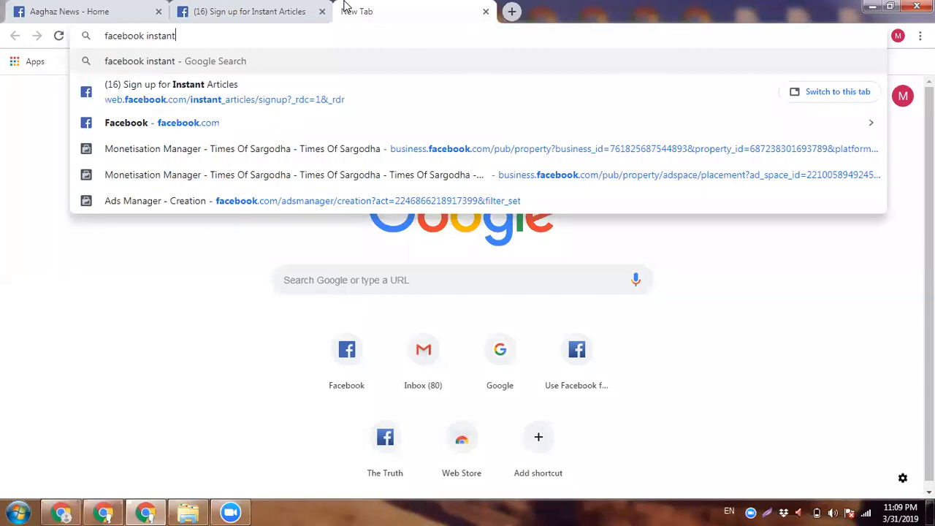
{"action": "type", "text": " article"}
{"action": "key", "text": "Return"}
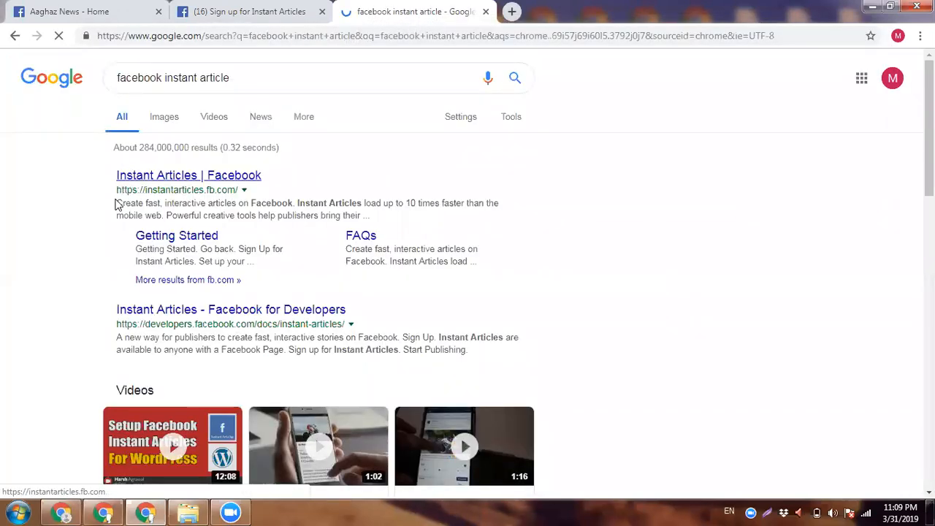
{"action": "left_click_drag", "start_coordinate": [116, 190], "coordinate": [264, 192]}
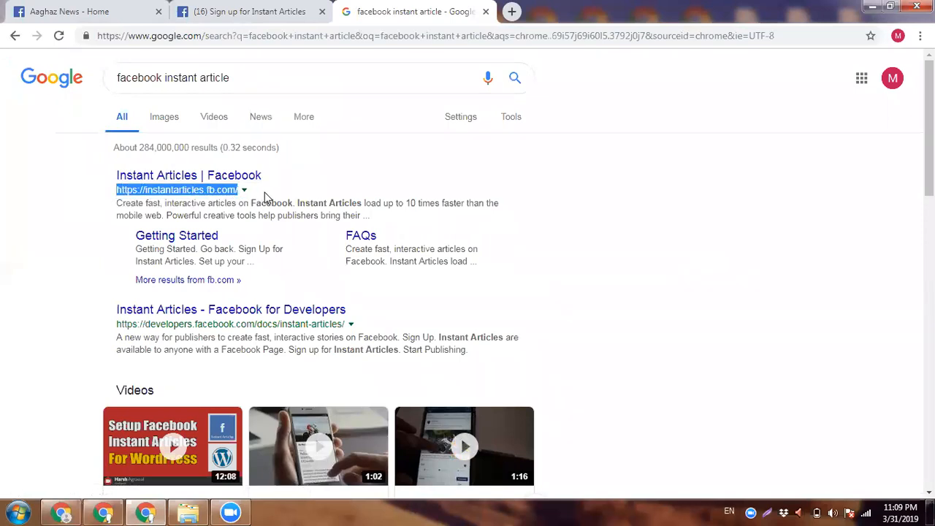
{"action": "left_click", "coordinate": [119, 193]}
{"action": "left_click", "coordinate": [166, 180]}
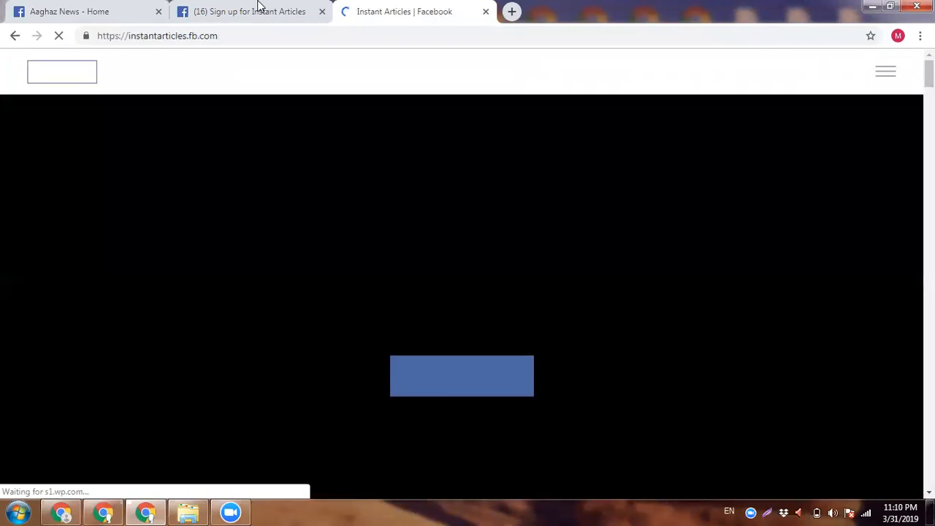
Step: Close the old Instant Articles sign-up page and open a fresh sign-up page from the Instant Articles site
{"action": "left_click", "coordinate": [322, 12]}
{"action": "scroll", "coordinate": [555, 227], "scroll_direction": "down", "scroll_amount": 2}
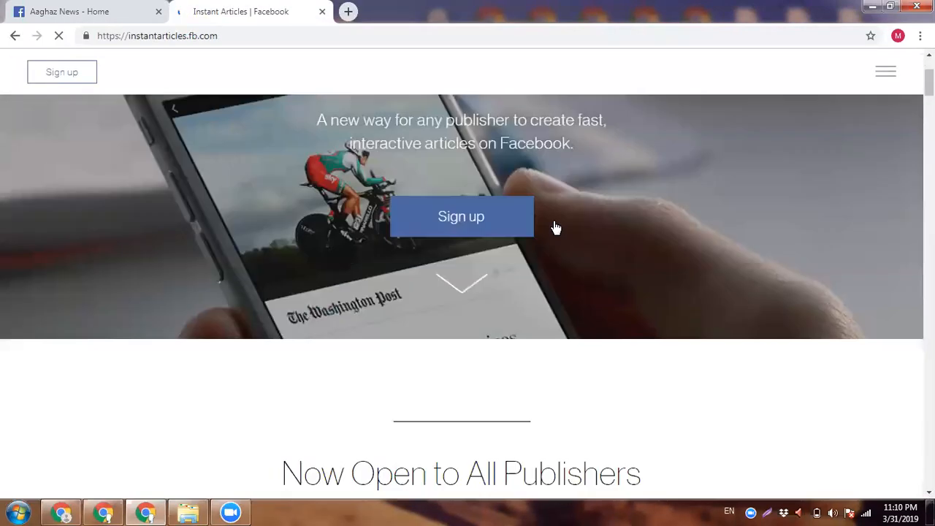
{"action": "left_click", "coordinate": [470, 229]}
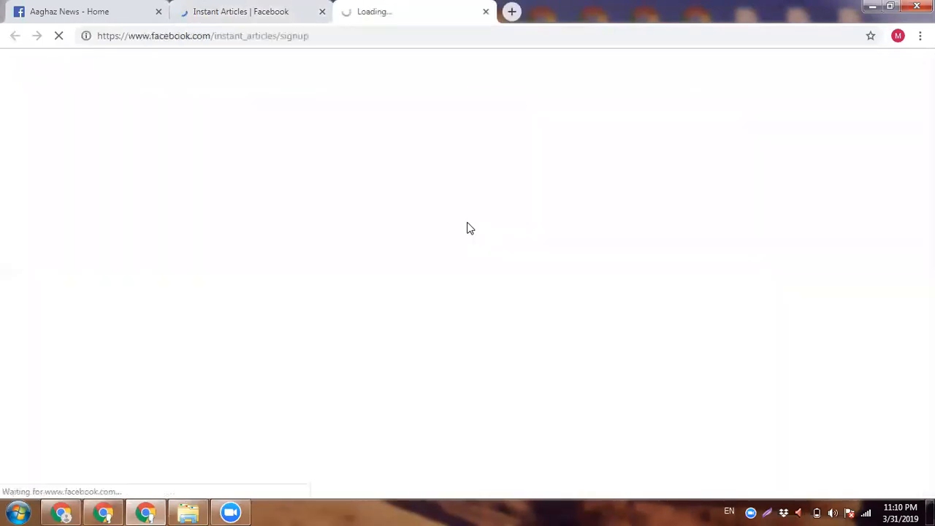
{"action": "left_click", "coordinate": [306, 7]}
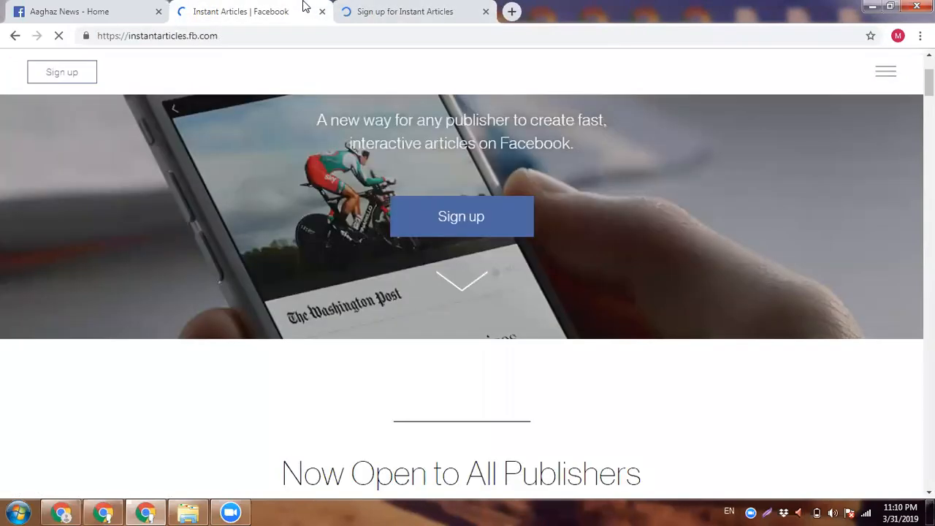
{"action": "left_click", "coordinate": [60, 7]}
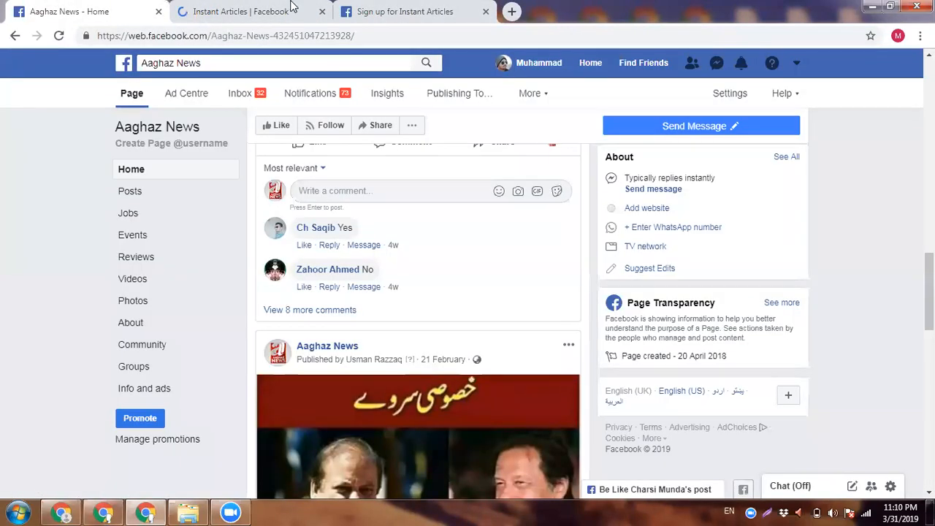
{"action": "left_click", "coordinate": [293, 8]}
{"action": "left_click", "coordinate": [406, 14]}
Step: Try to access the Instant Articles tools with the Fashion Wrap page selected and the Instant Articles Terms accepted
{"action": "scroll", "coordinate": [227, 220], "scroll_direction": "down", "scroll_amount": 2}
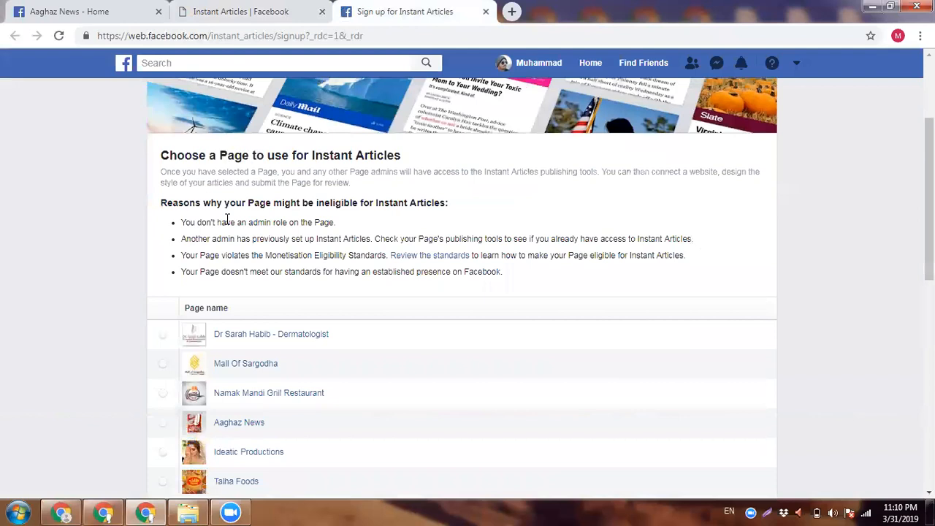
{"action": "scroll", "coordinate": [150, 269], "scroll_direction": "down", "scroll_amount": 7}
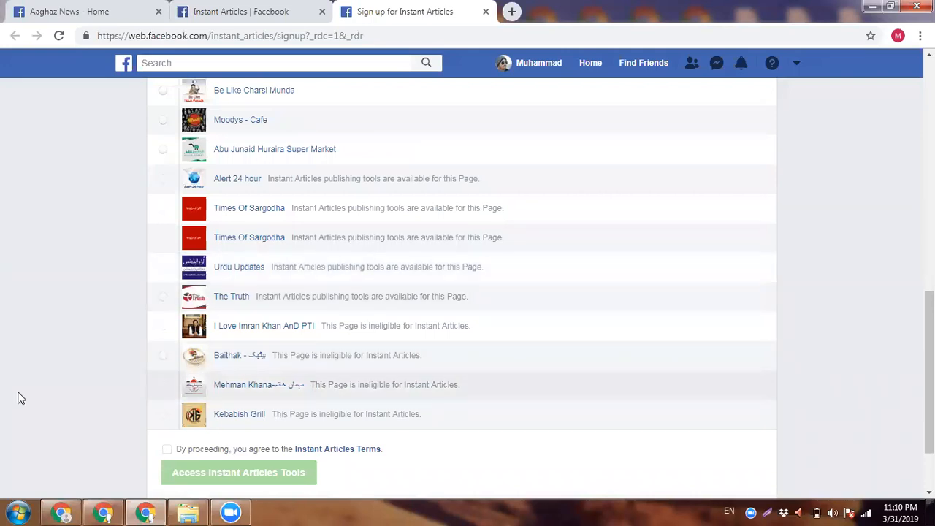
{"action": "scroll", "coordinate": [247, 268], "scroll_direction": "up", "scroll_amount": 2}
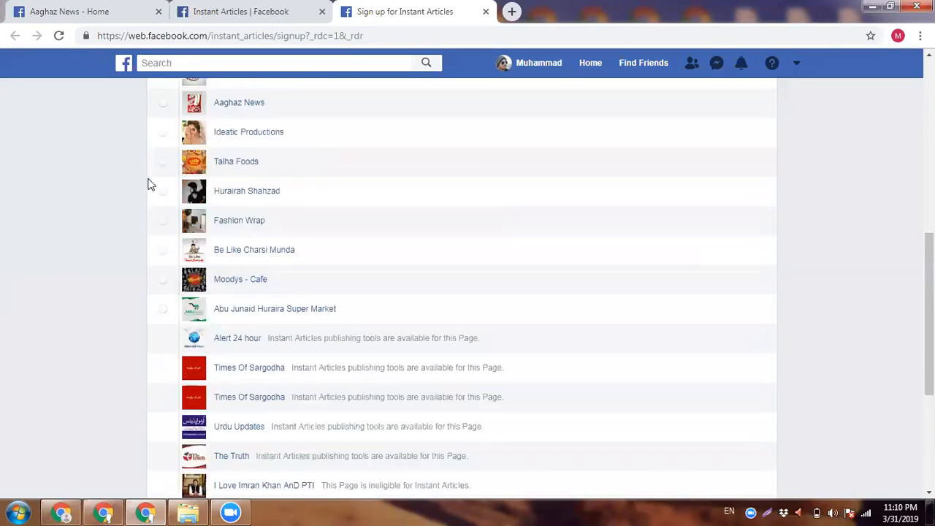
{"action": "scroll", "coordinate": [151, 200], "scroll_direction": "up", "scroll_amount": 2}
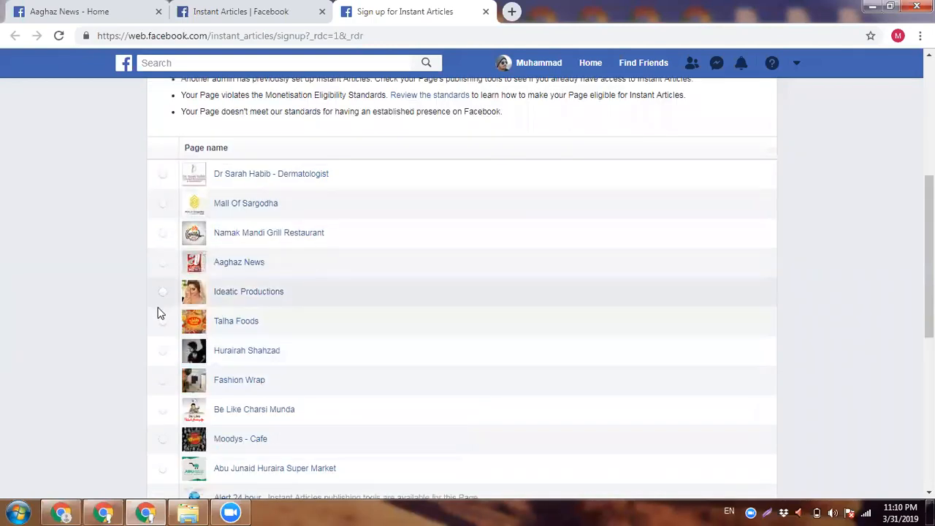
{"action": "left_click", "coordinate": [167, 268]}
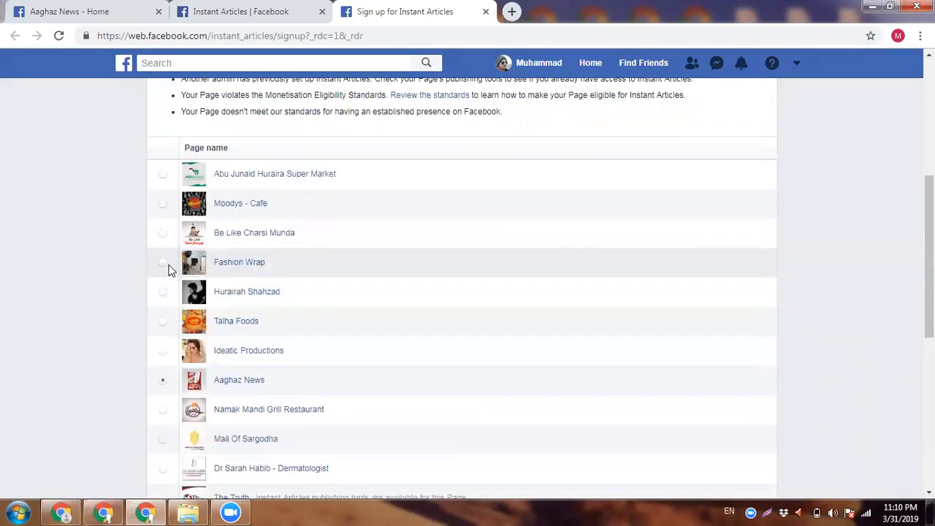
{"action": "left_click", "coordinate": [167, 266]}
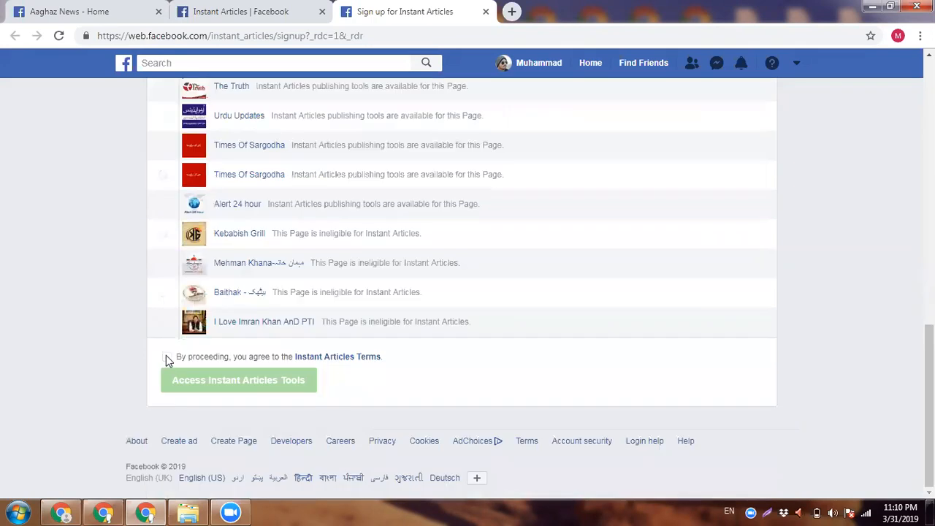
{"action": "scroll", "coordinate": [55, 378], "scroll_direction": "down", "scroll_amount": 4}
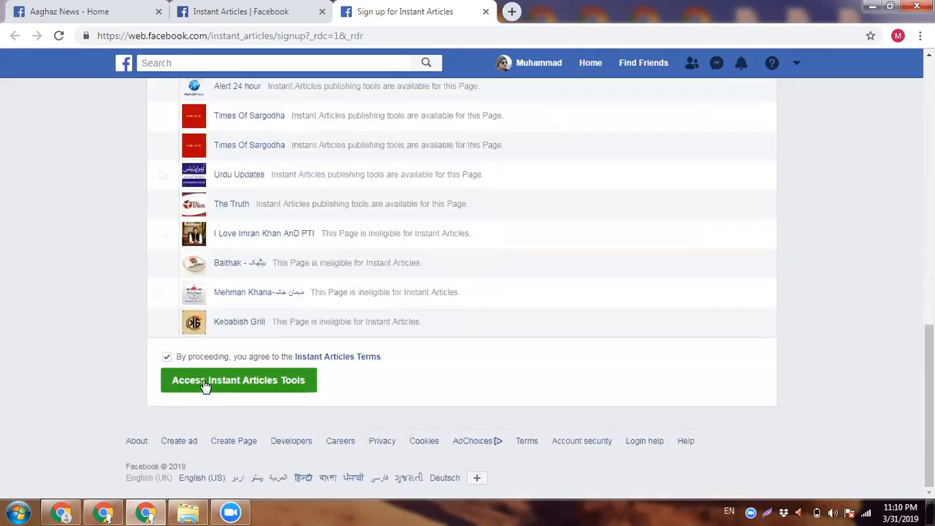
{"action": "left_click", "coordinate": [205, 382]}
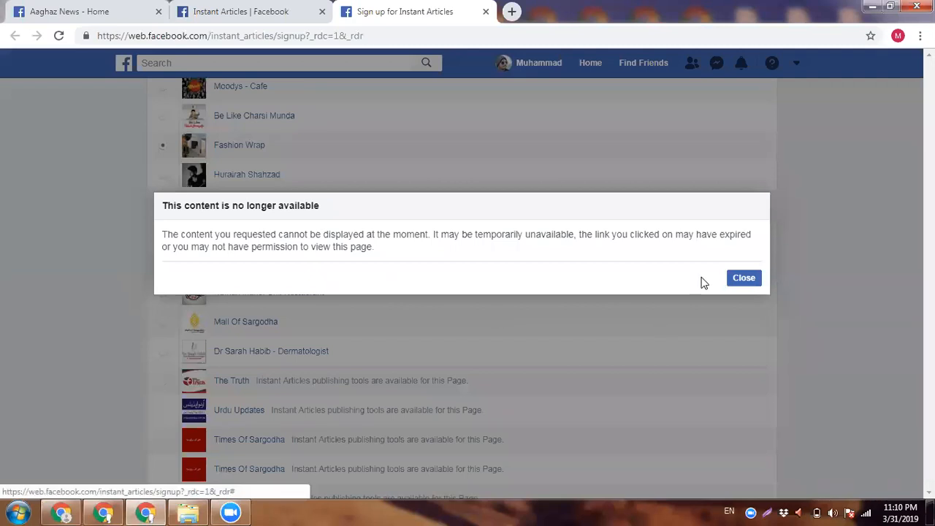
{"action": "left_click", "coordinate": [747, 280]}
Step: Select the Namak Mandi Grill Restaurant page for Instant Articles and review the eligibility of the listed pages
{"action": "scroll", "coordinate": [58, 341], "scroll_direction": "down", "scroll_amount": 4}
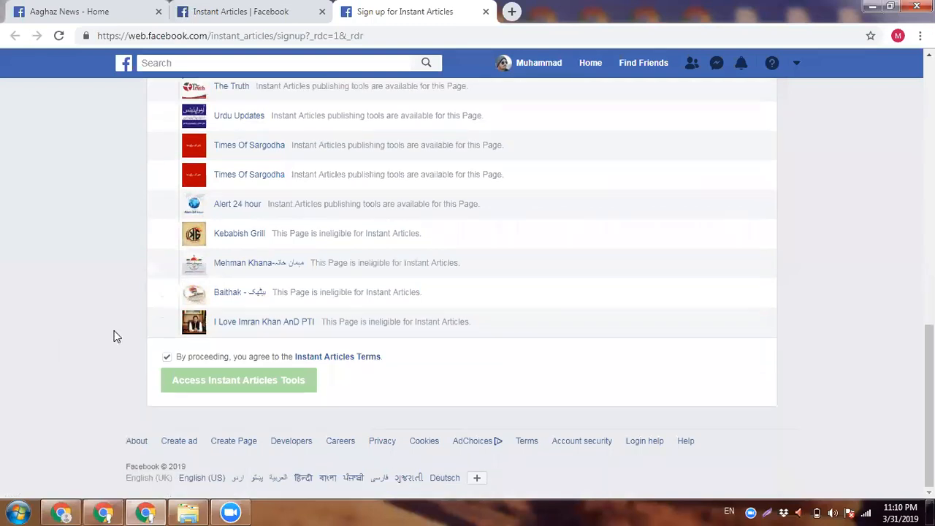
{"action": "scroll", "coordinate": [109, 265], "scroll_direction": "up", "scroll_amount": 2}
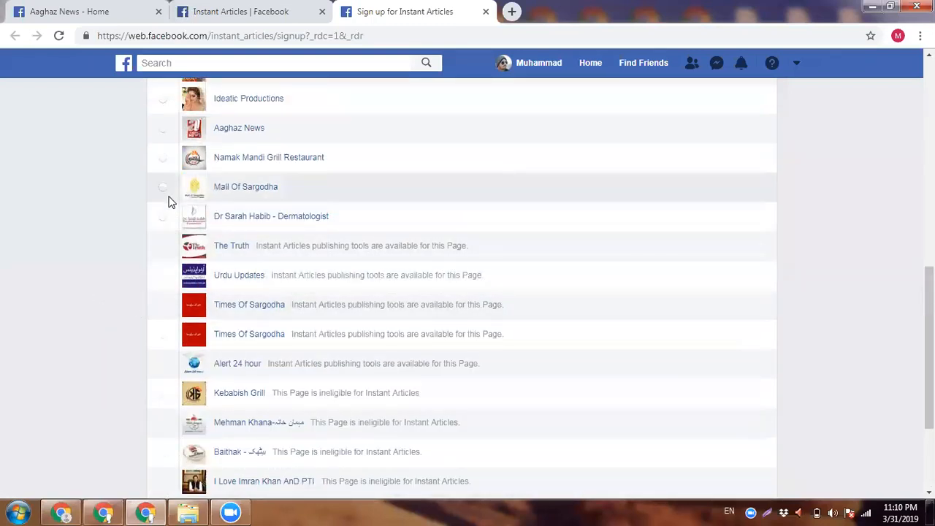
{"action": "left_click", "coordinate": [155, 167]}
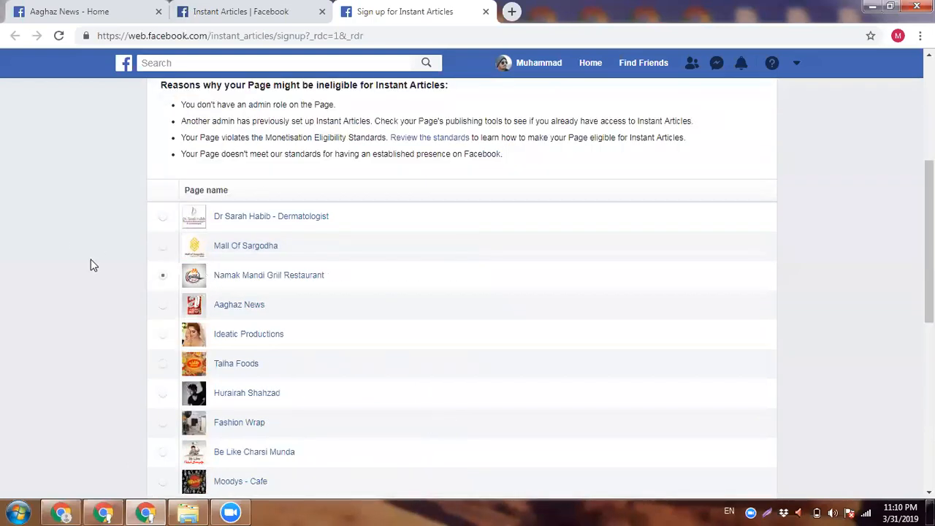
{"action": "scroll", "coordinate": [95, 262], "scroll_direction": "down", "scroll_amount": 2}
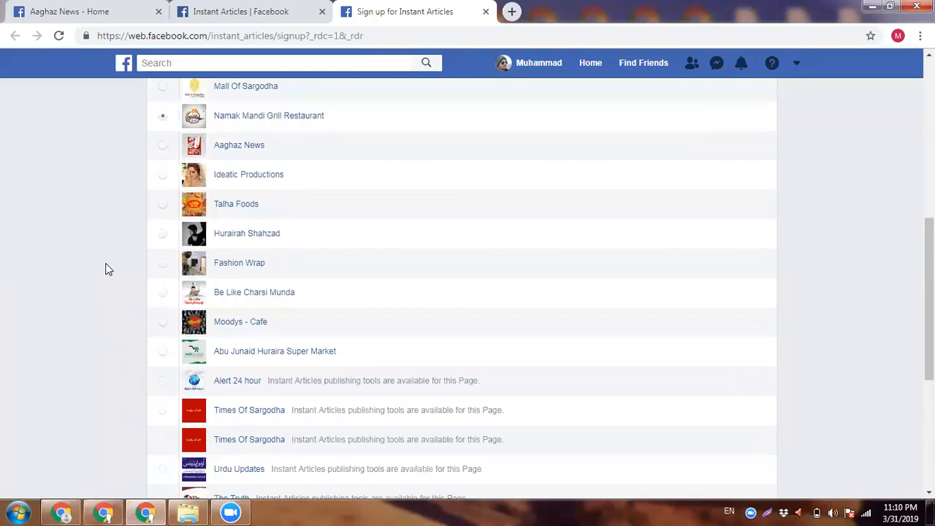
{"action": "scroll", "coordinate": [106, 268], "scroll_direction": "down", "scroll_amount": 2}
{"action": "scroll", "coordinate": [106, 269], "scroll_direction": "down", "scroll_amount": 2}
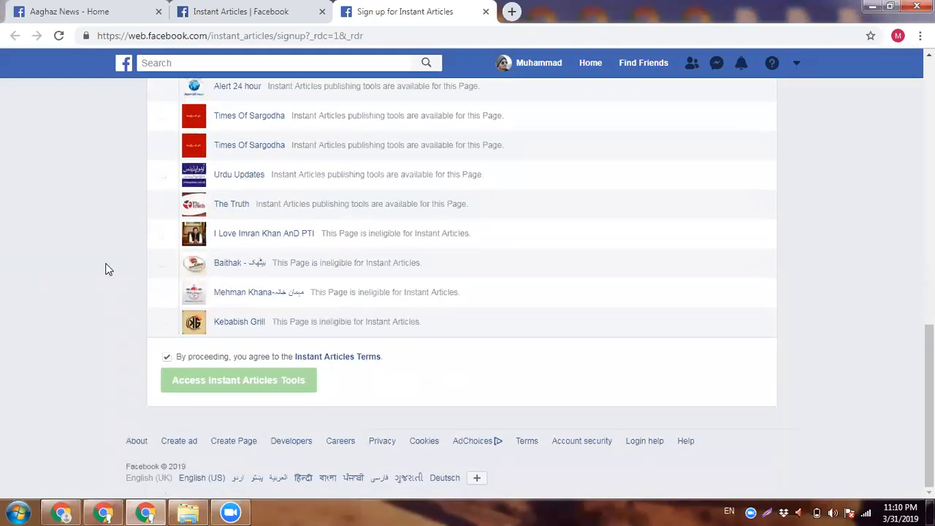
{"action": "scroll", "coordinate": [106, 269], "scroll_direction": "up", "scroll_amount": 4}
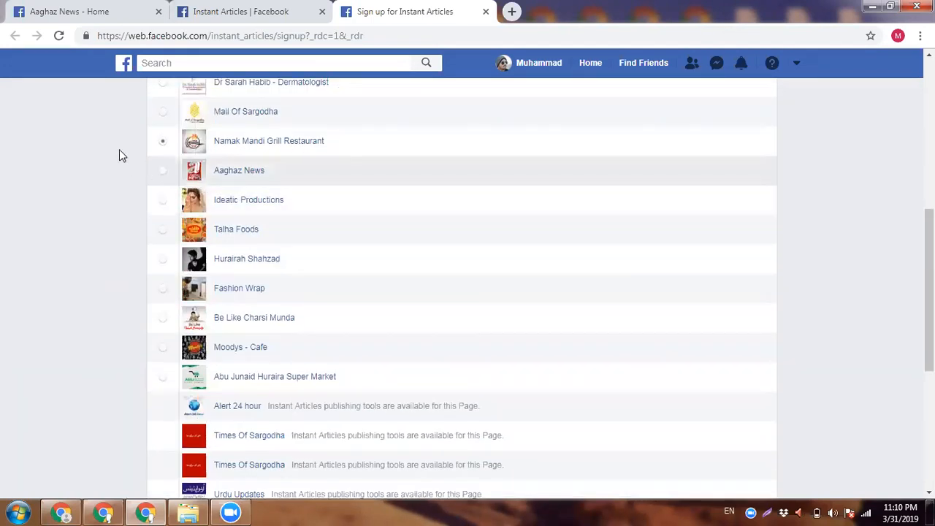
{"action": "scroll", "coordinate": [119, 149], "scroll_direction": "up", "scroll_amount": 2}
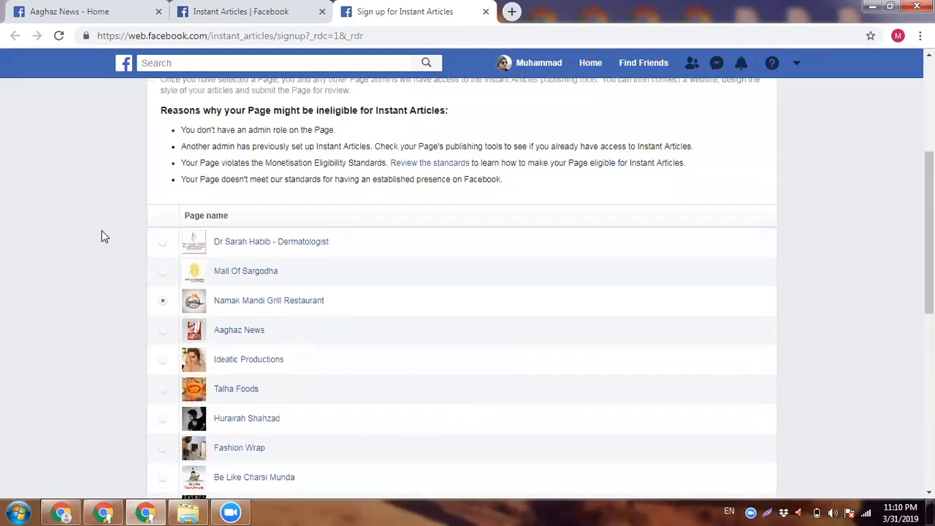
Step: Try to select the Abu Junaid Huraira Super Market page with the Instant Articles Terms accepted, and reload the sign-up page
{"action": "scroll", "coordinate": [102, 236], "scroll_direction": "down", "scroll_amount": 2}
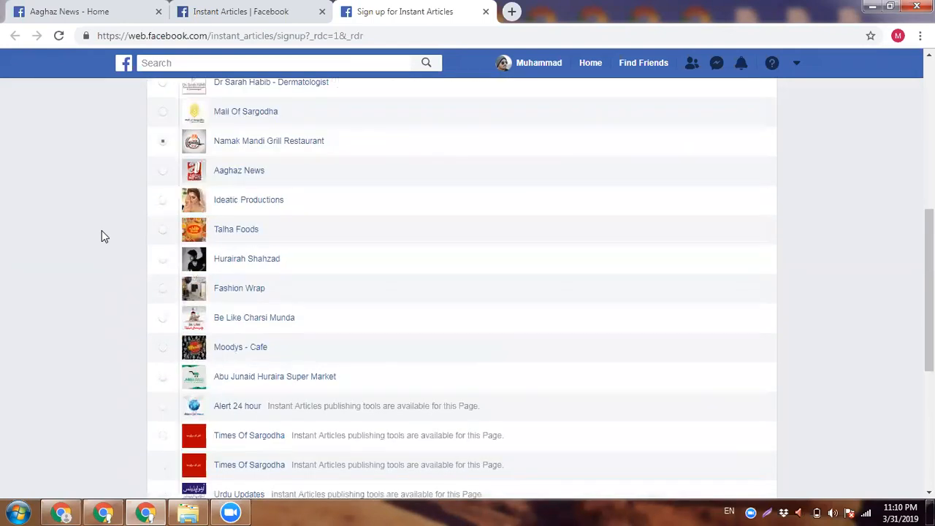
{"action": "left_click", "coordinate": [163, 377]}
{"action": "scroll", "coordinate": [80, 346], "scroll_direction": "down", "scroll_amount": 2}
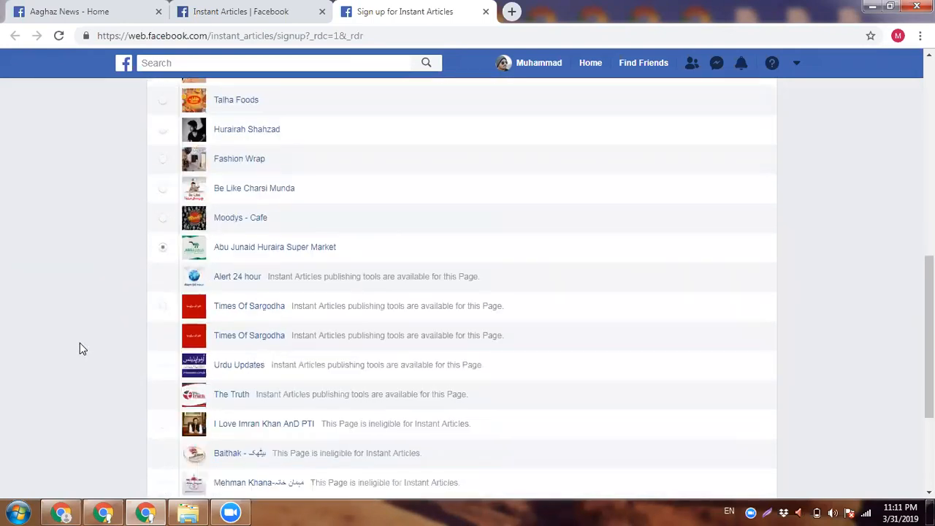
{"action": "scroll", "coordinate": [92, 328], "scroll_direction": "down", "scroll_amount": 2}
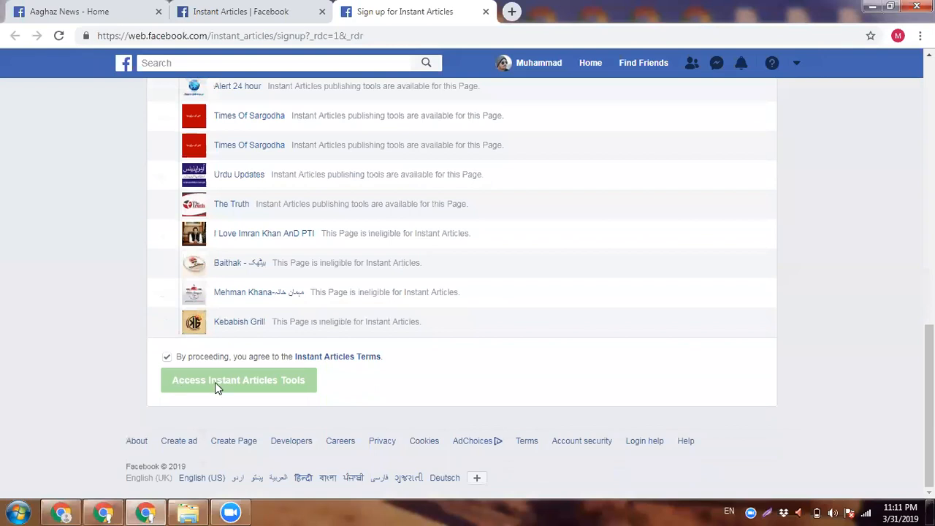
{"action": "left_click", "coordinate": [164, 358]}
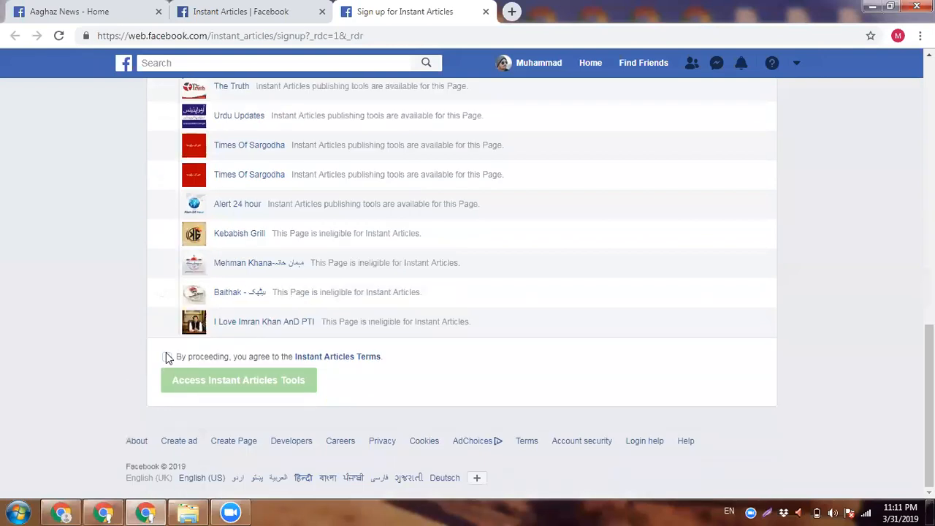
{"action": "left_click", "coordinate": [166, 357]}
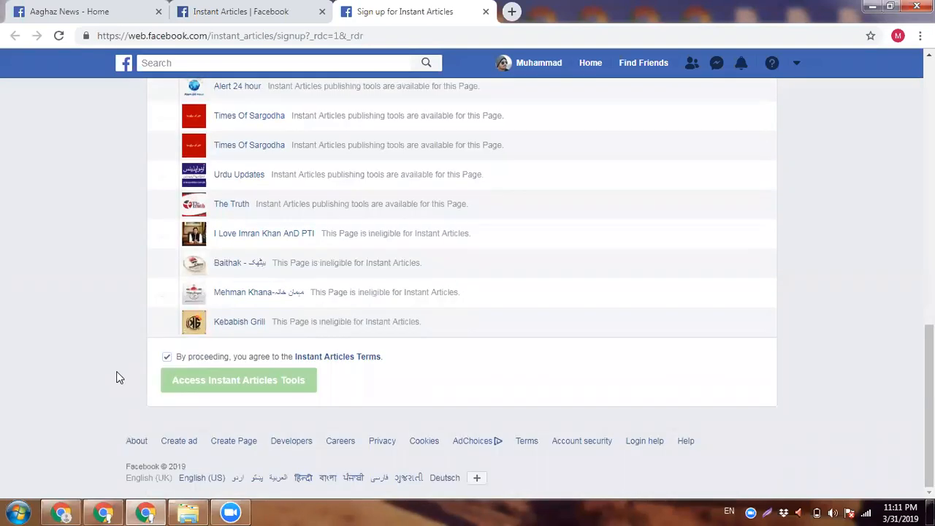
{"action": "left_click", "coordinate": [59, 35]}
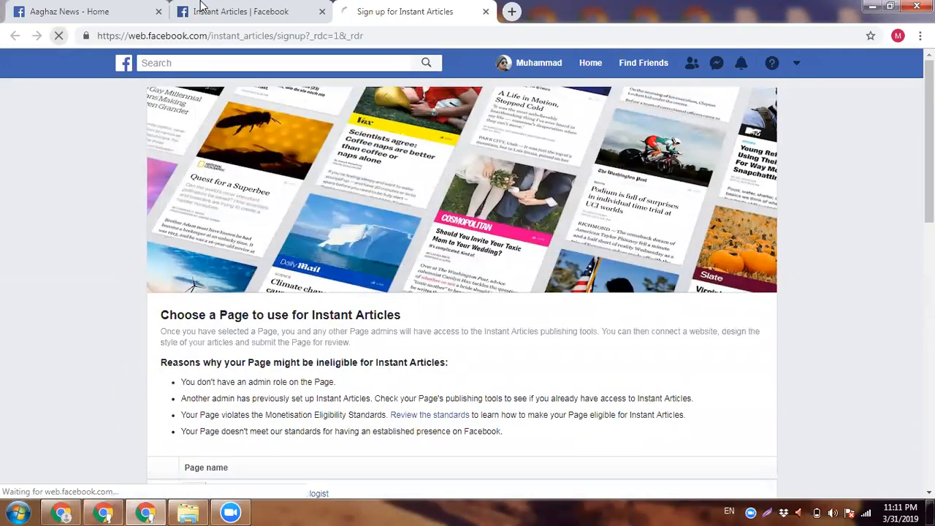
{"action": "left_click", "coordinate": [203, 5]}
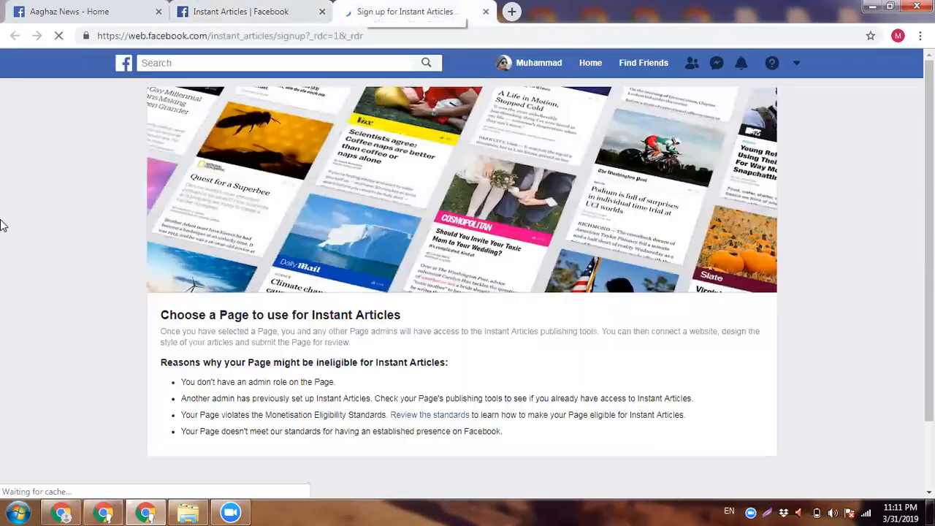
Step: Sign up the Abu Junaid Huraira Super Market page for Instant Articles with the terms accepted, and continue to its publishing tools
{"action": "scroll", "coordinate": [1, 221], "scroll_direction": "down", "scroll_amount": 4}
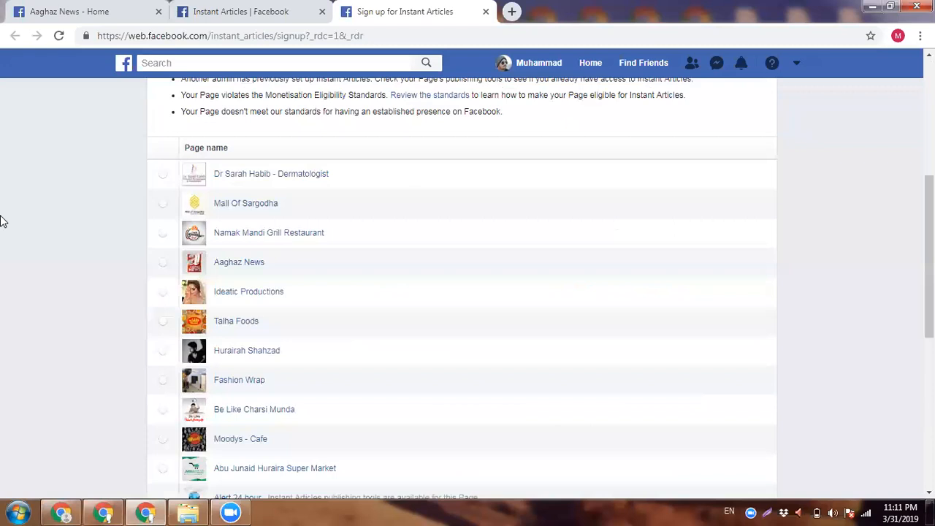
{"action": "scroll", "coordinate": [100, 225], "scroll_direction": "down", "scroll_amount": 2}
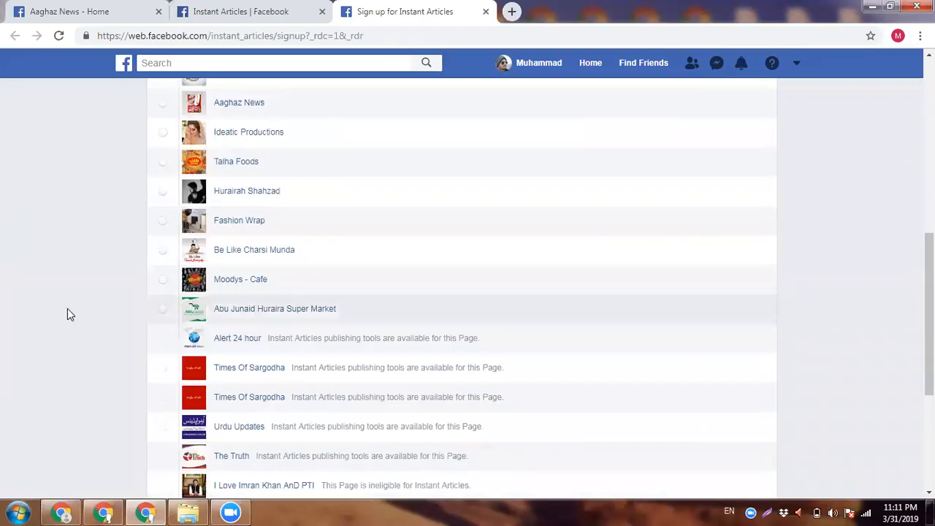
{"action": "scroll", "coordinate": [51, 311], "scroll_direction": "up", "scroll_amount": 4}
{"action": "scroll", "coordinate": [52, 311], "scroll_direction": "down", "scroll_amount": 7}
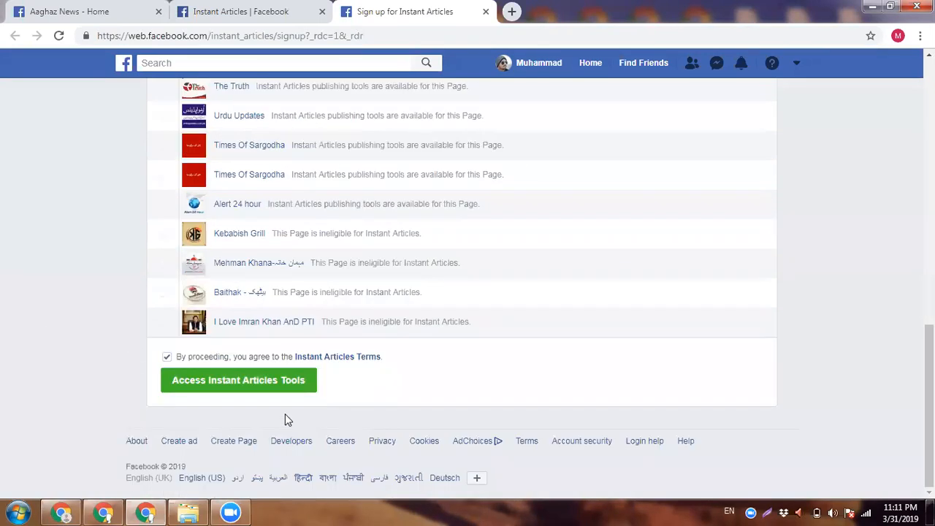
{"action": "left_click", "coordinate": [280, 374]}
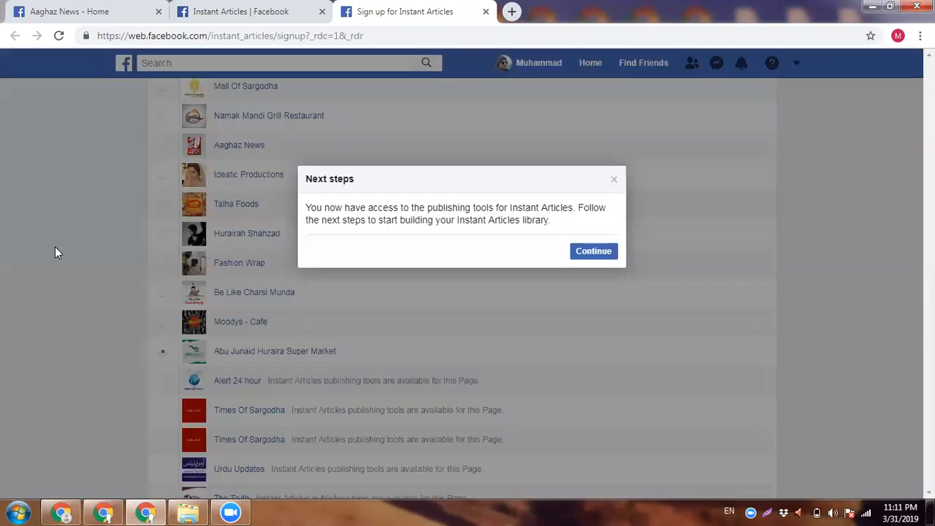
{"action": "left_click", "coordinate": [607, 253]}
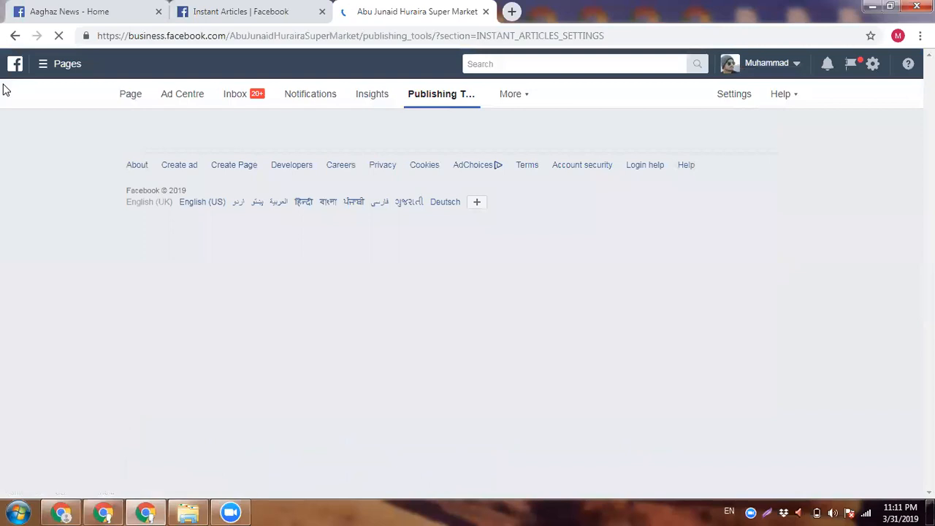
Step: Open the publishing tools of the Aaghaz News page and look through its section list
{"action": "left_click", "coordinate": [73, 11]}
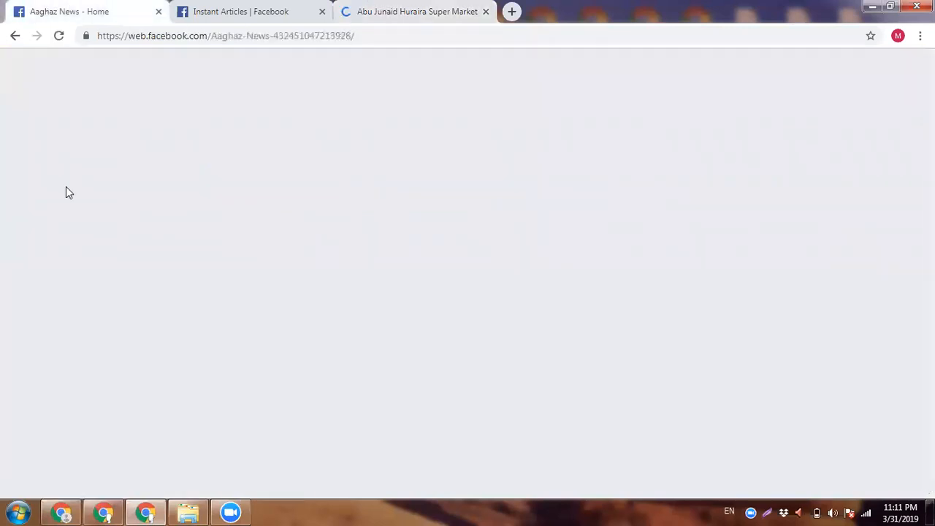
{"action": "left_click", "coordinate": [434, 92]}
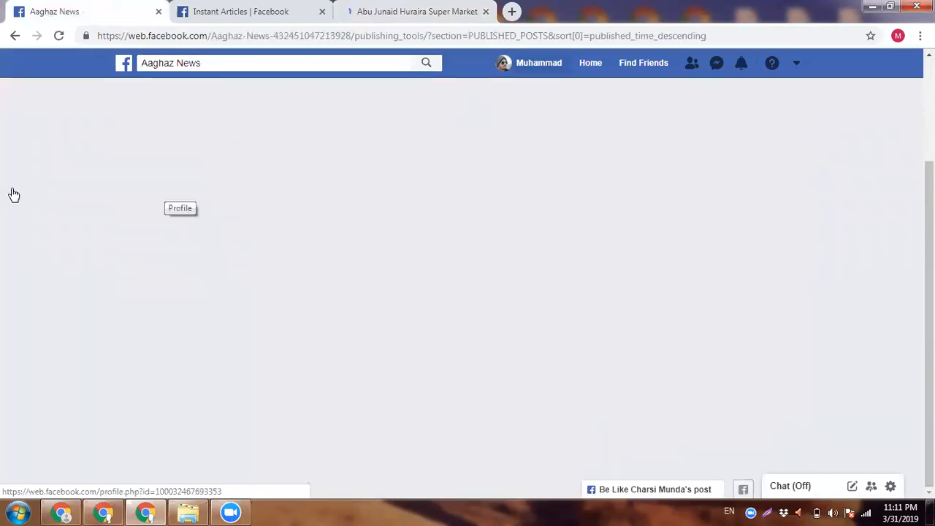
{"action": "scroll", "coordinate": [95, 236], "scroll_direction": "down", "scroll_amount": 3}
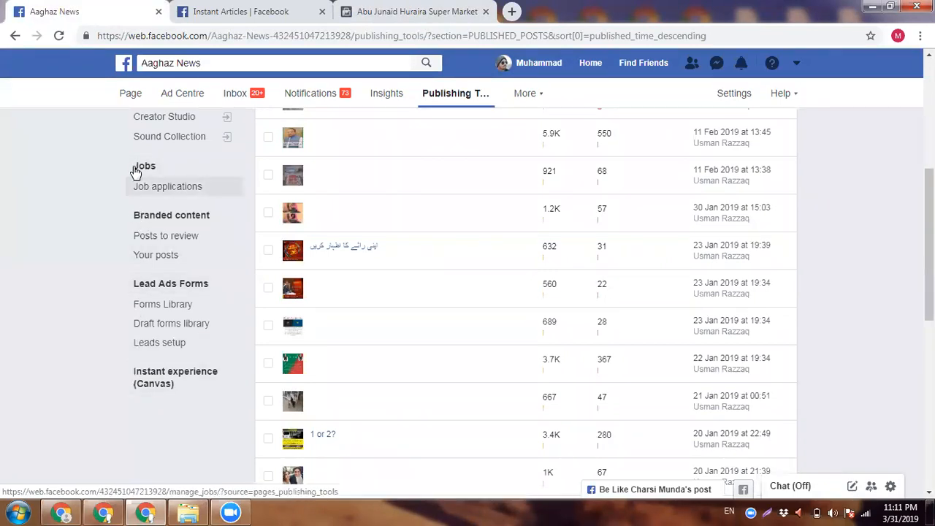
Step: Compare the publishing tools sections of Aaghaz News with those of Abu Junaid Huraira Super Market, checking for Instant articles
{"action": "left_click", "coordinate": [235, 8]}
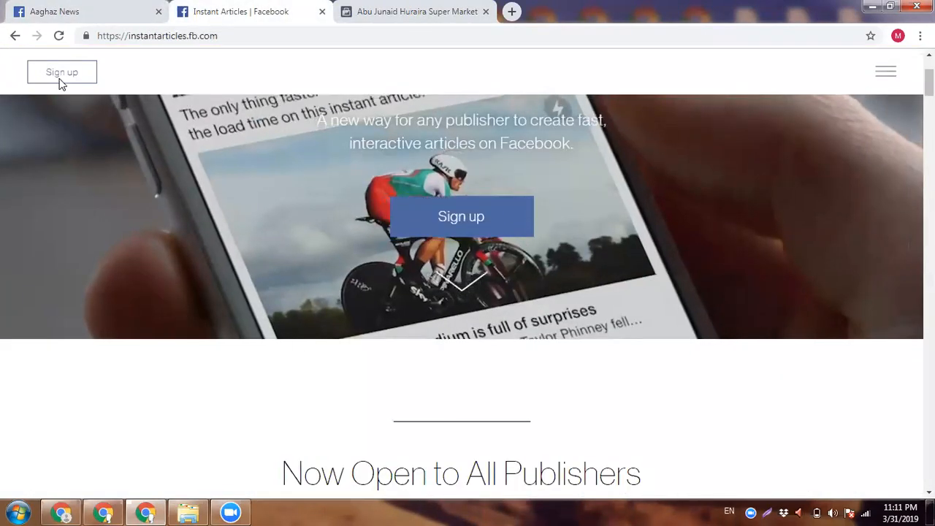
{"action": "left_click", "coordinate": [48, 12]}
{"action": "left_click", "coordinate": [397, 8]}
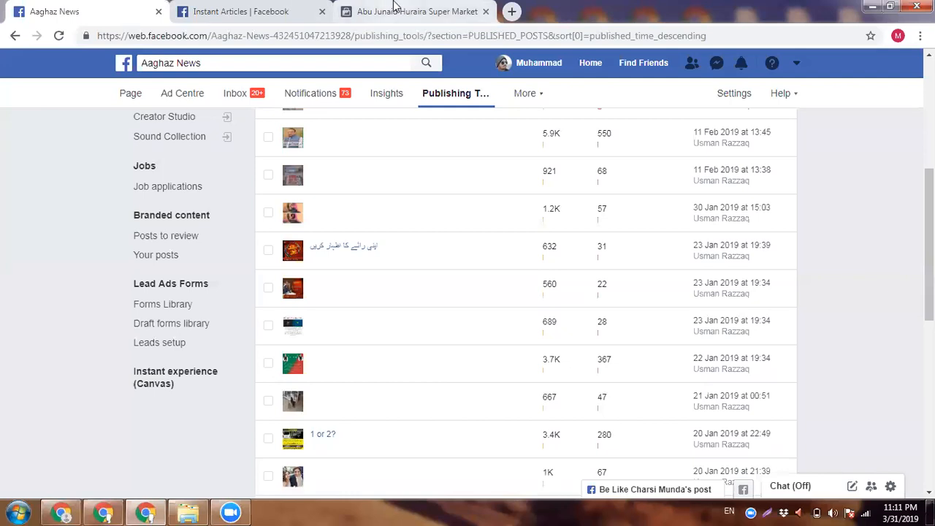
{"action": "scroll", "coordinate": [7, 282], "scroll_direction": "down", "scroll_amount": 3}
{"action": "scroll", "coordinate": [21, 278], "scroll_direction": "down", "scroll_amount": 2}
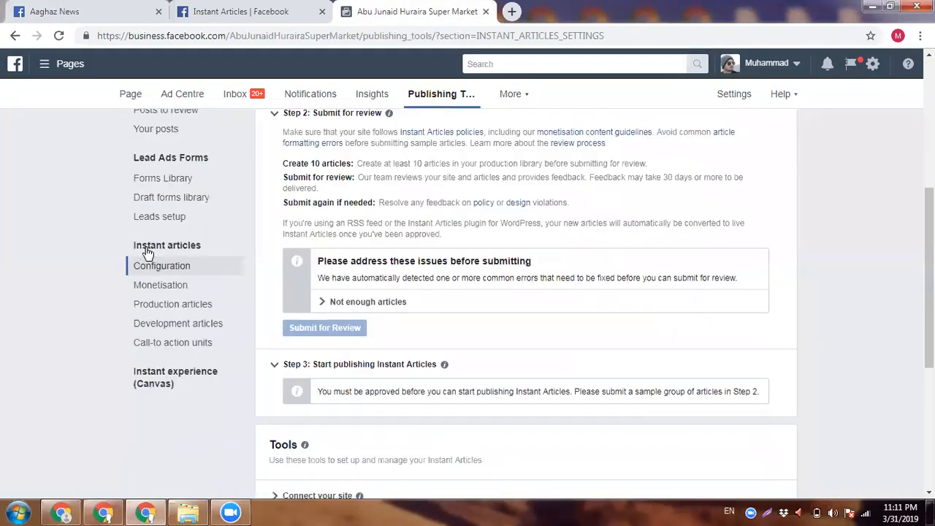
{"action": "left_click", "coordinate": [53, 11]}
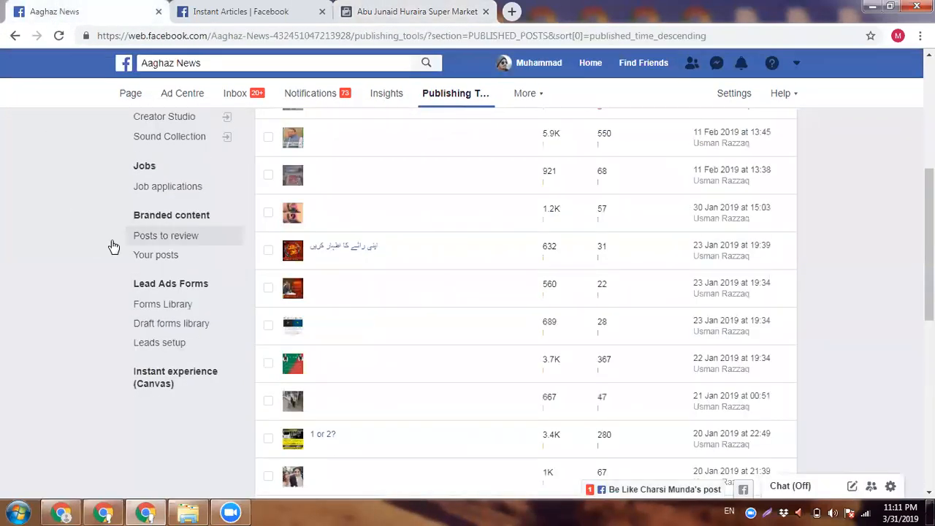
{"action": "left_click_drag", "start_coordinate": [120, 284], "coordinate": [135, 288]}
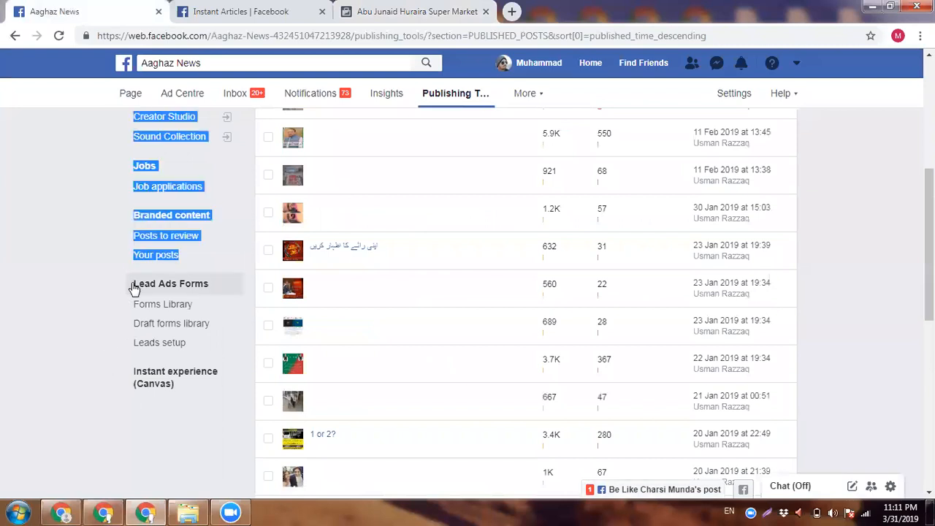
{"action": "left_click", "coordinate": [391, 7]}
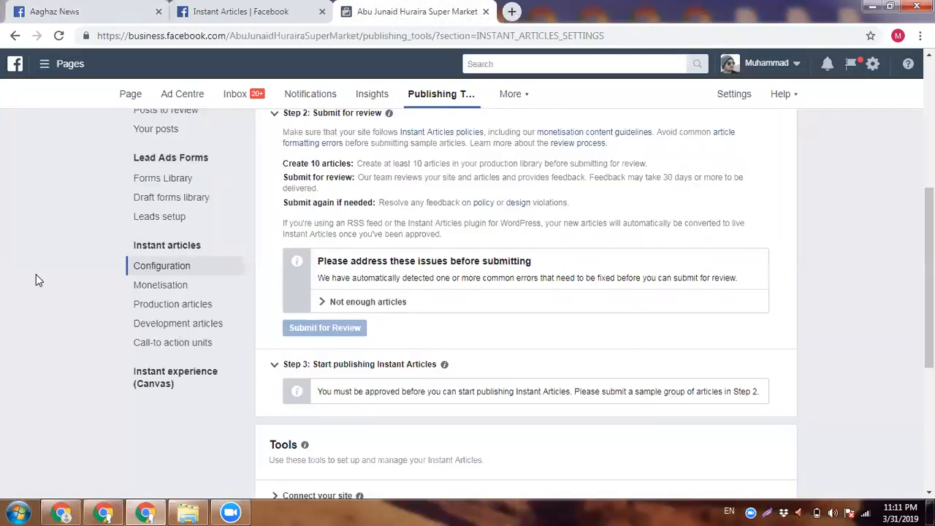
{"action": "left_click_drag", "start_coordinate": [120, 247], "coordinate": [148, 286]}
{"action": "left_click", "coordinate": [114, 271]}
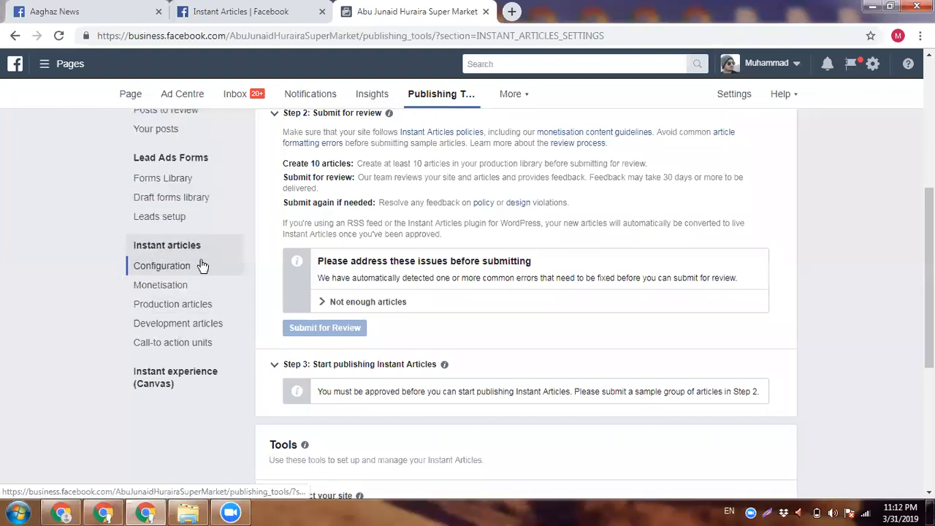
Step: Review the Instant Articles configuration, covering the initial setup, the submission requirements for articles and review time, and the available tools
{"action": "scroll", "coordinate": [201, 322], "scroll_direction": "down", "scroll_amount": 2}
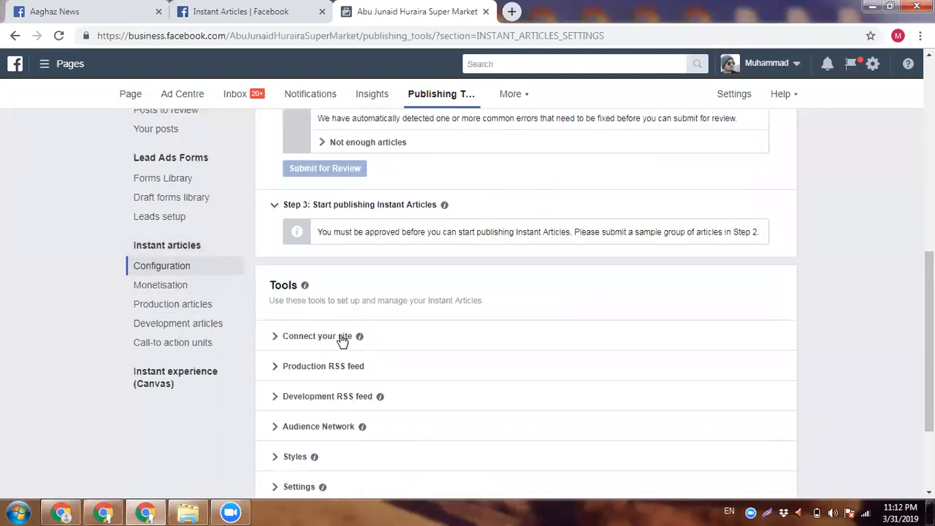
{"action": "scroll", "coordinate": [344, 336], "scroll_direction": "up", "scroll_amount": 5}
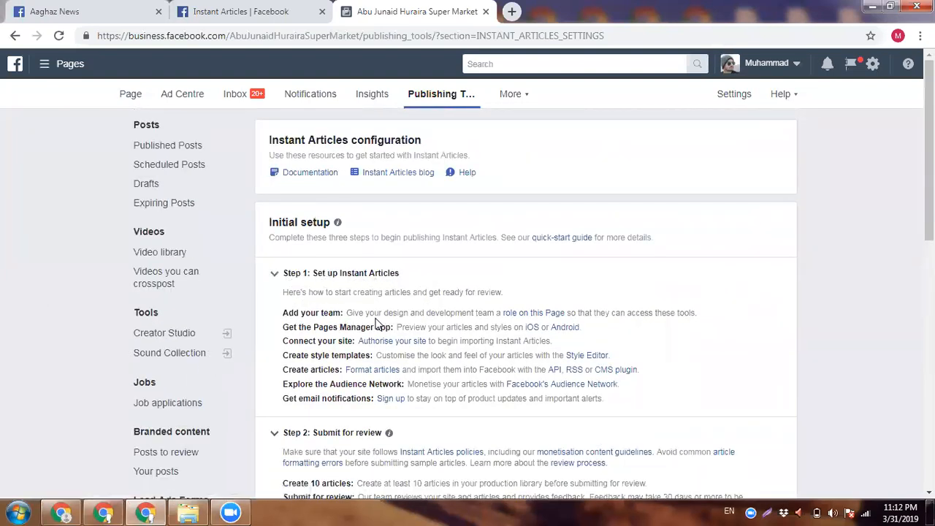
{"action": "scroll", "coordinate": [279, 344], "scroll_direction": "down", "scroll_amount": 7}
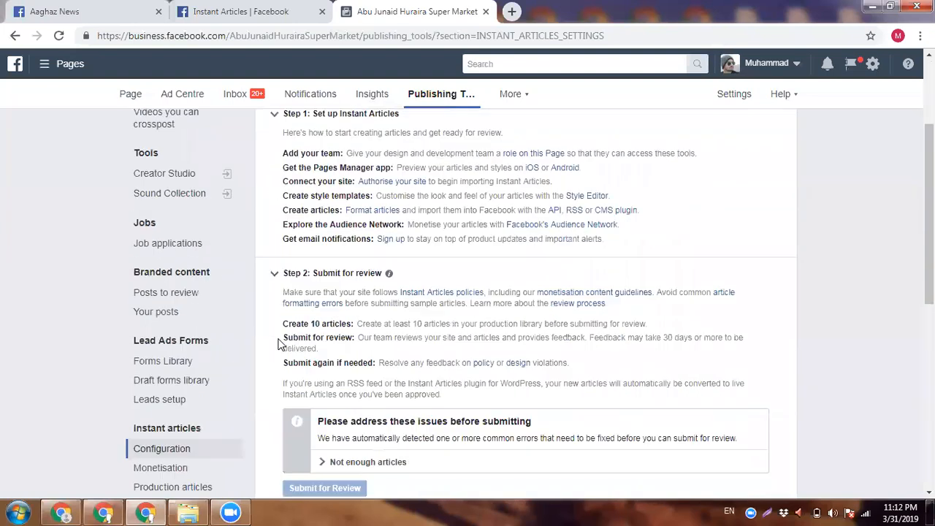
{"action": "scroll", "coordinate": [290, 328], "scroll_direction": "up", "scroll_amount": 2}
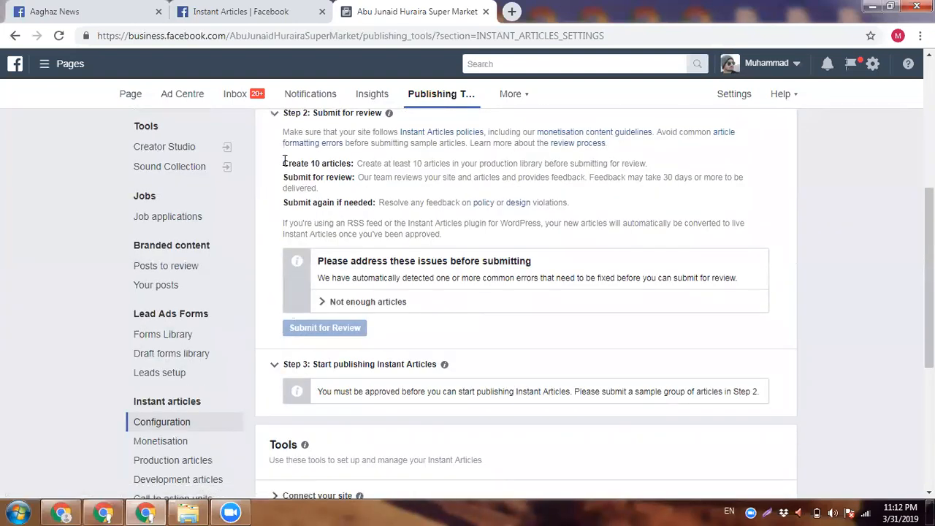
{"action": "scroll", "coordinate": [285, 161], "scroll_direction": "up", "scroll_amount": 2}
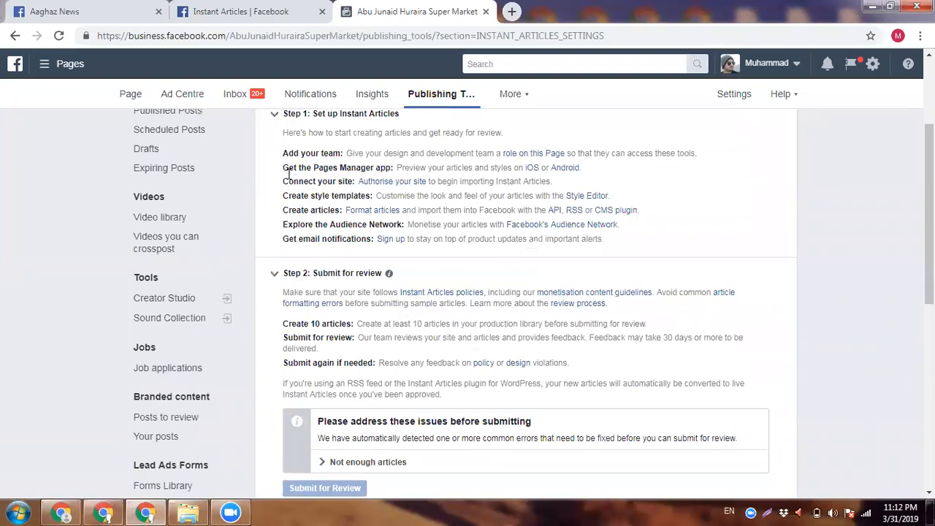
{"action": "scroll", "coordinate": [314, 250], "scroll_direction": "down", "scroll_amount": 2}
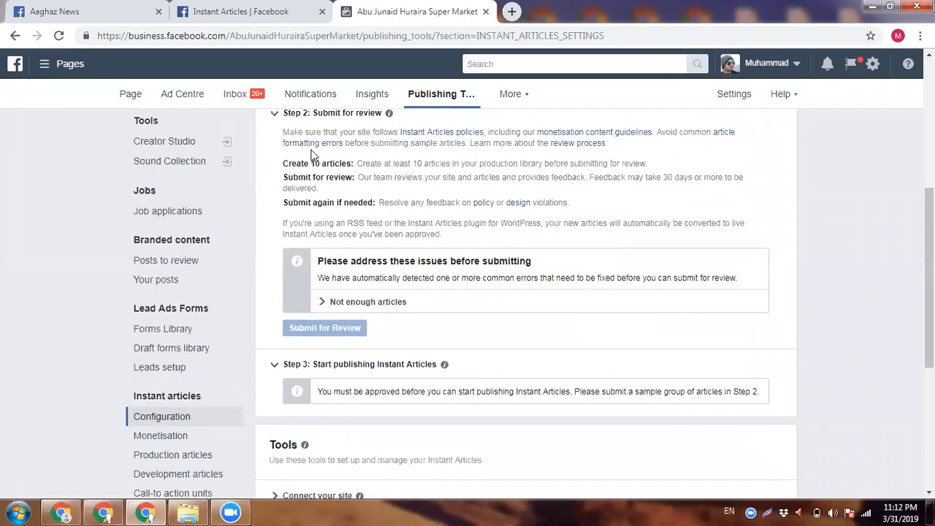
{"action": "left_click_drag", "start_coordinate": [283, 164], "coordinate": [365, 163]}
{"action": "left_click_drag", "start_coordinate": [656, 177], "coordinate": [684, 176]}
{"action": "left_click", "coordinate": [675, 175]}
{"action": "scroll", "coordinate": [368, 175], "scroll_direction": "down", "scroll_amount": 3}
{"action": "scroll", "coordinate": [305, 221], "scroll_direction": "down", "scroll_amount": 2}
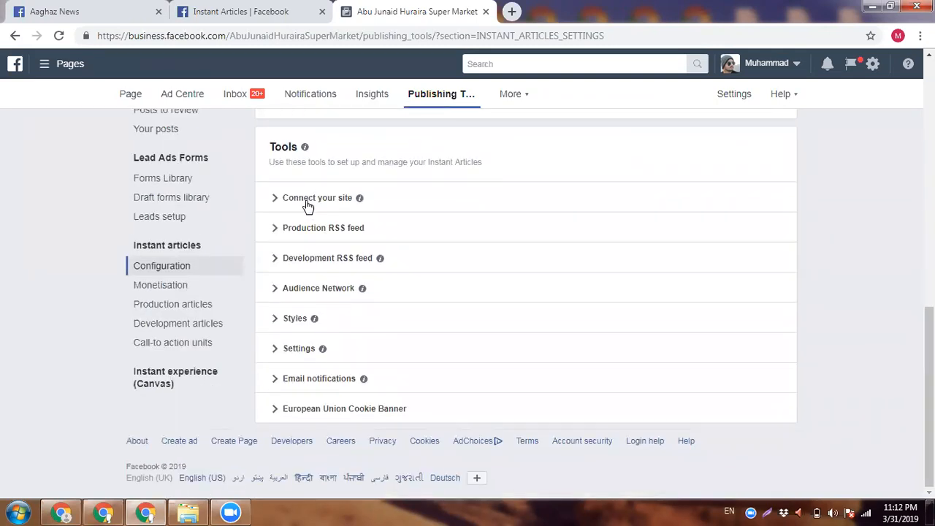
Step: Expand the Connect your site settings and copy the page ID given for the WordPress plugin
{"action": "left_click", "coordinate": [309, 204]}
{"action": "scroll", "coordinate": [314, 202], "scroll_direction": "down", "scroll_amount": 2}
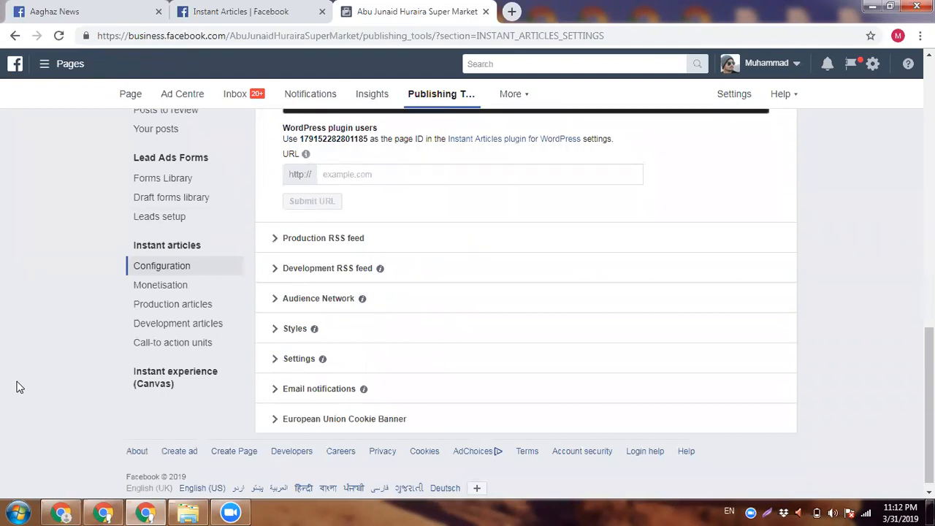
{"action": "double_click", "coordinate": [308, 139]}
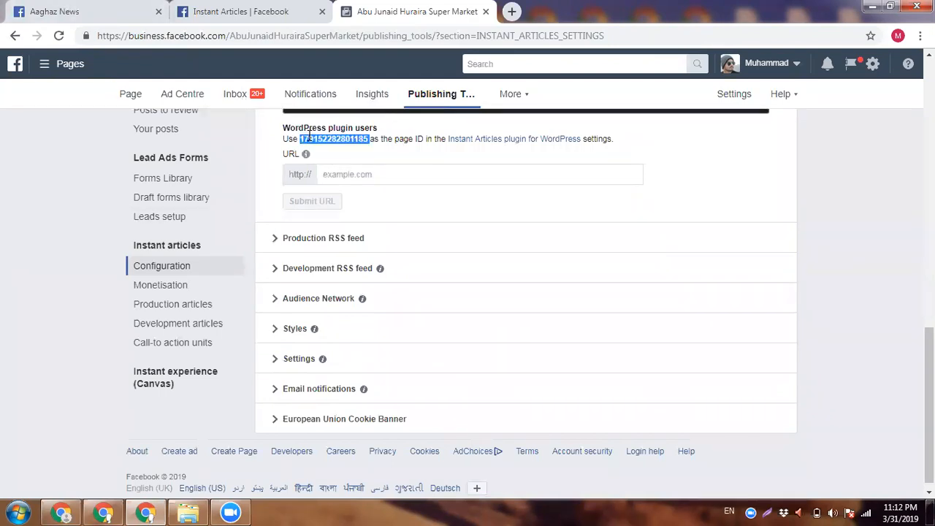
{"action": "right_click", "coordinate": [309, 138]}
{"action": "left_click", "coordinate": [321, 145]}
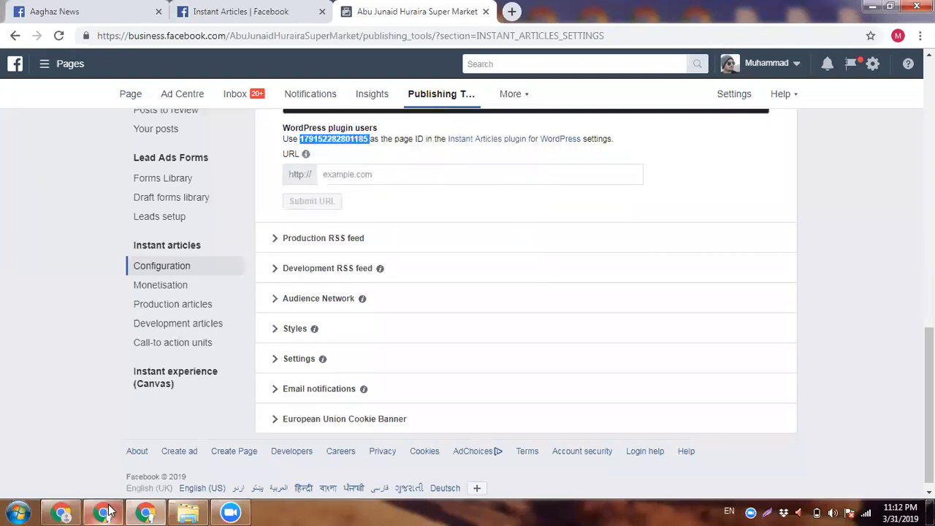
Step: Switch to the browser window with the Urdu Updates site and return to its WordPress Edit Post page, showing the admin menu
{"action": "left_click", "coordinate": [104, 511]}
{"action": "left_click", "coordinate": [204, 11]}
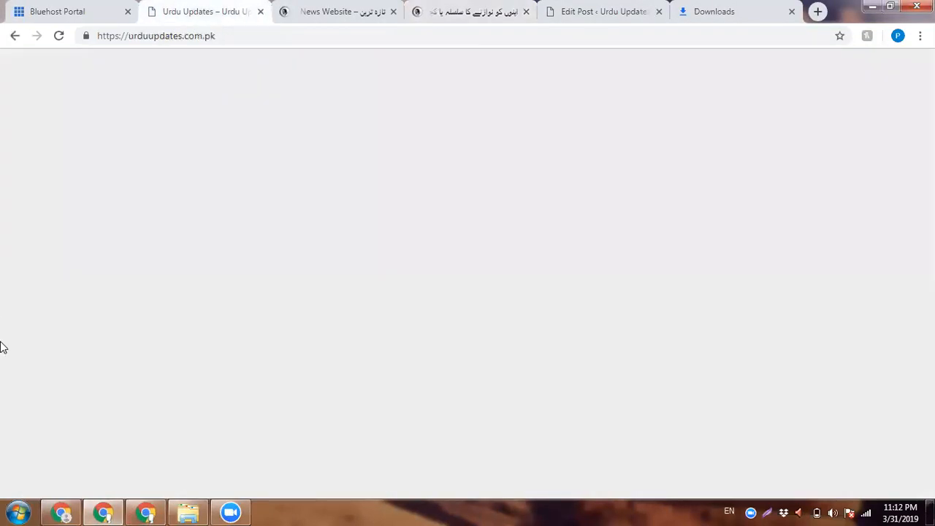
{"action": "key", "text": "ctrl+Tab"}
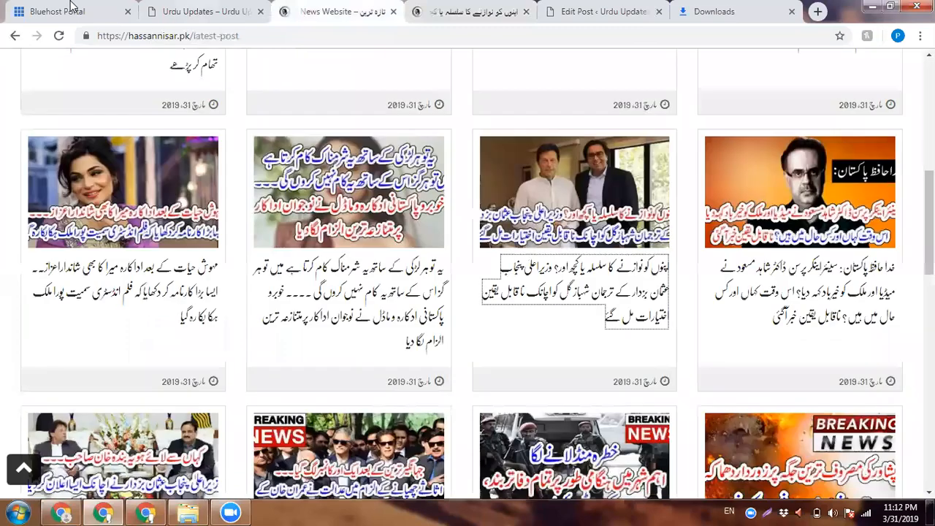
{"action": "left_click", "coordinate": [191, 10]}
{"action": "left_click", "coordinate": [592, 11]}
{"action": "left_click", "coordinate": [344, 11]}
{"action": "key", "text": "ctrl+Tab"}
{"action": "key", "text": "ctrl+Tab"}
{"action": "scroll", "coordinate": [49, 325], "scroll_direction": "down", "scroll_amount": 2}
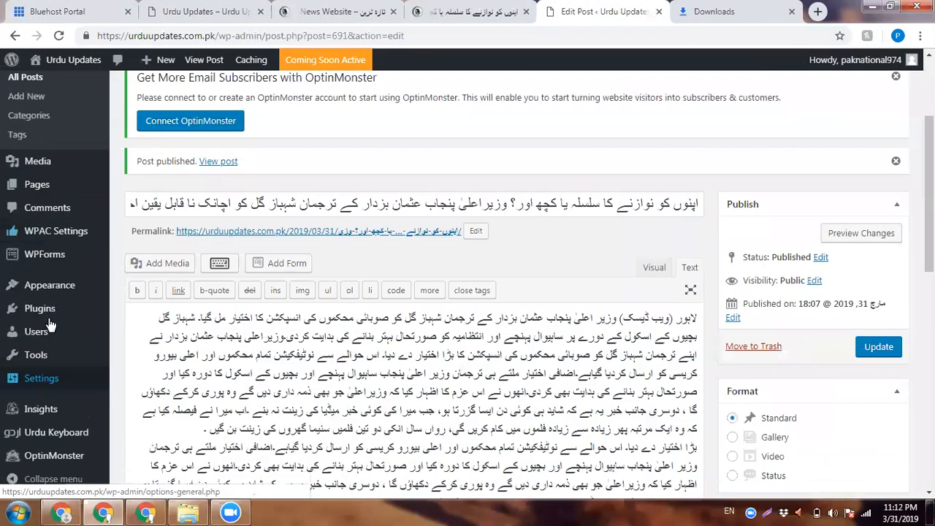
Step: Open the Add Plugins page and search the plugin directory for "instant article"
{"action": "mouse_move", "coordinate": [46, 310]}
{"action": "left_click", "coordinate": [143, 330]}
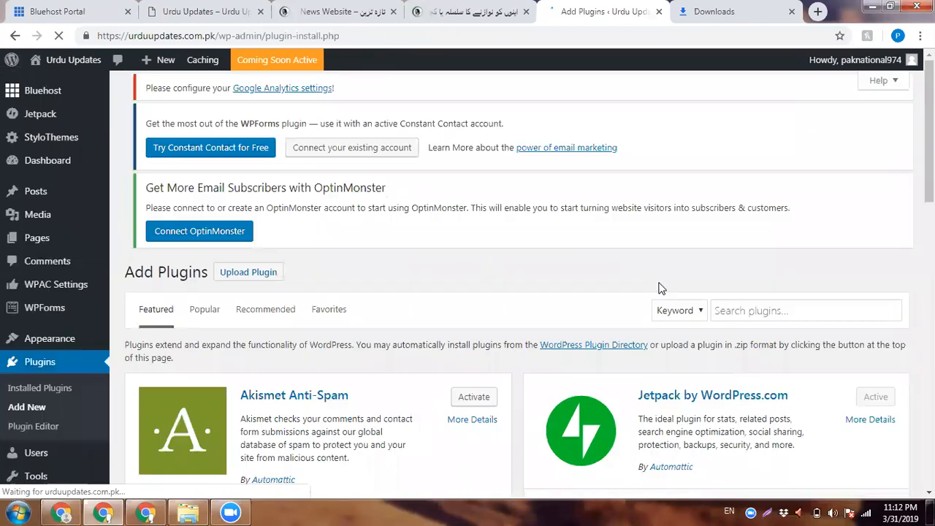
{"action": "left_click", "coordinate": [760, 314]}
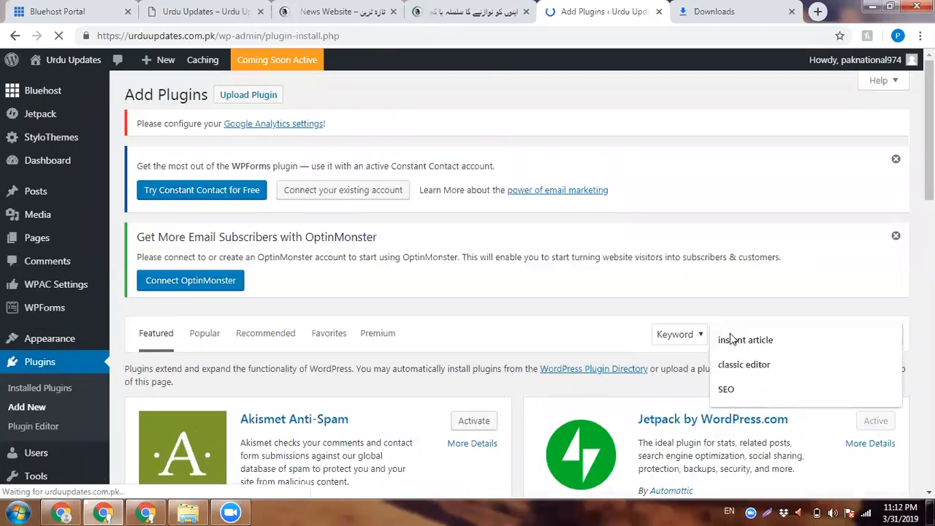
{"action": "left_click", "coordinate": [731, 336]}
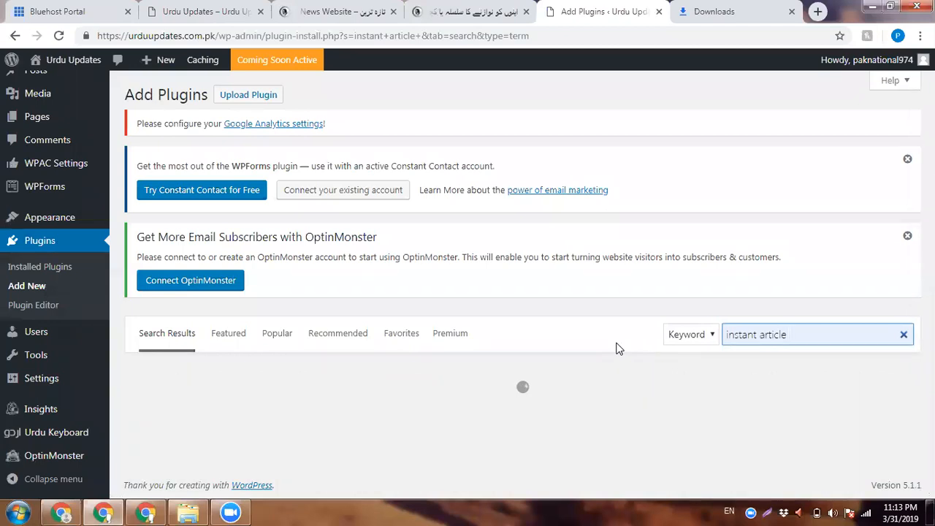
Step: Install and activate the Instant Articles for WP plugin by Automattic, Dekode and Facebook
{"action": "scroll", "coordinate": [617, 349], "scroll_direction": "down", "scroll_amount": 3}
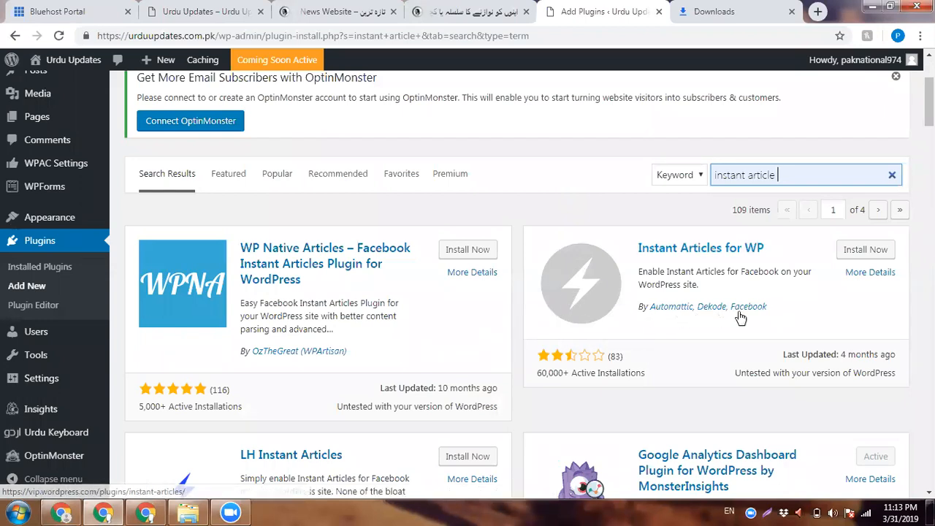
{"action": "left_click", "coordinate": [881, 254]}
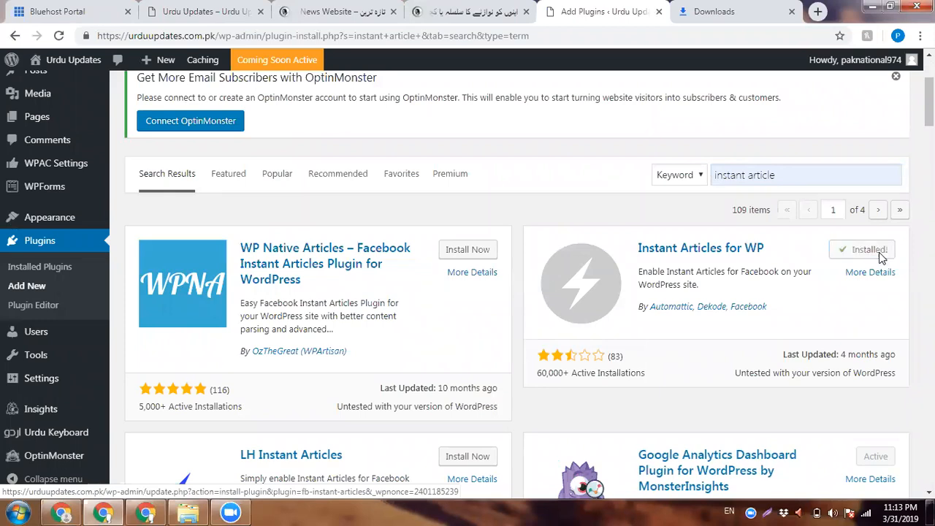
{"action": "left_click", "coordinate": [862, 253]}
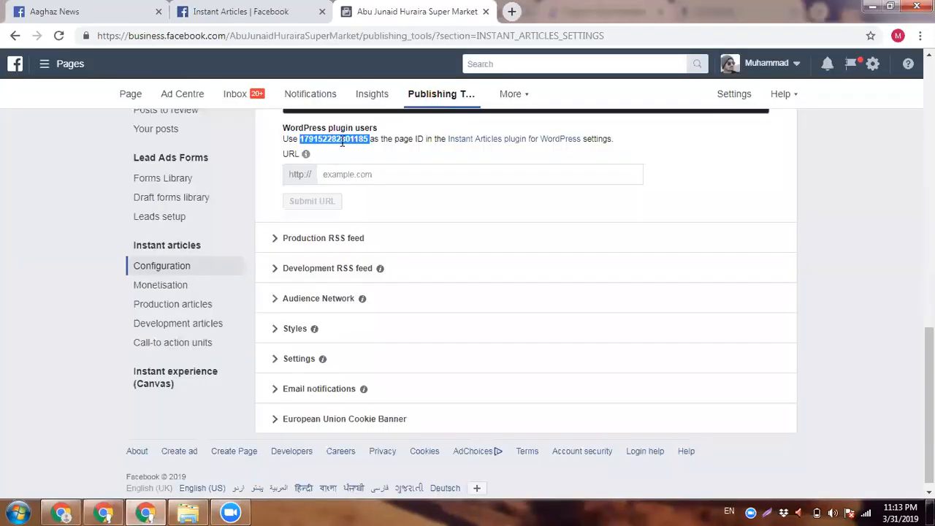
Step: Copy the page ID given for WordPress plugin users in the Facebook page's Instant Articles configuration
{"action": "double_click", "coordinate": [341, 140]}
{"action": "left_click", "coordinate": [339, 140]}
{"action": "triple_click", "coordinate": [340, 139]}
{"action": "right_click", "coordinate": [335, 139]}
{"action": "left_click", "coordinate": [334, 138]}
{"action": "double_click", "coordinate": [335, 138]}
{"action": "right_click", "coordinate": [336, 139]}
{"action": "left_click", "coordinate": [351, 149]}
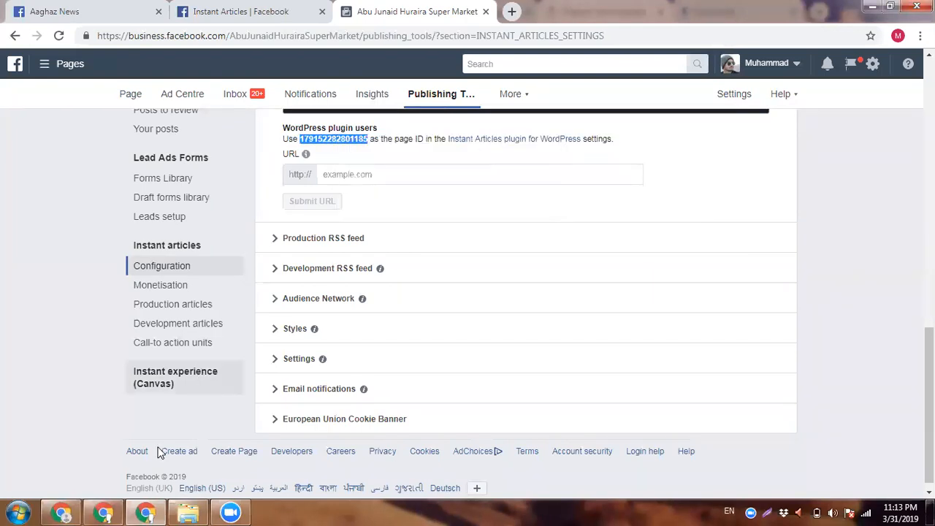
Step: Return to the WordPress site, open the Instant Articles for WP settings and paste the copied ID as the Facebook Page ID
{"action": "left_click", "coordinate": [143, 512]}
{"action": "scroll", "coordinate": [259, 268], "scroll_direction": "down", "scroll_amount": 10}
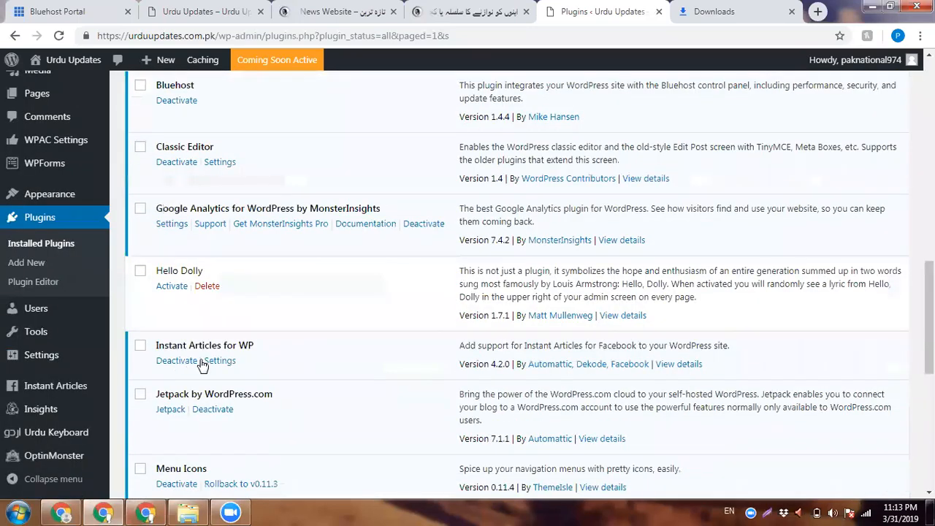
{"action": "left_click", "coordinate": [219, 360]}
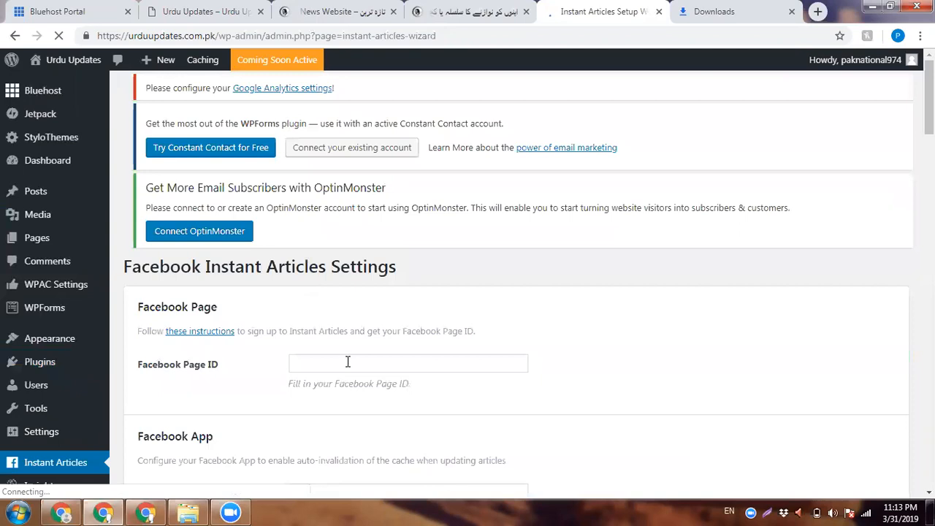
{"action": "left_click", "coordinate": [348, 363]}
{"action": "key", "text": "ctrl+v"}
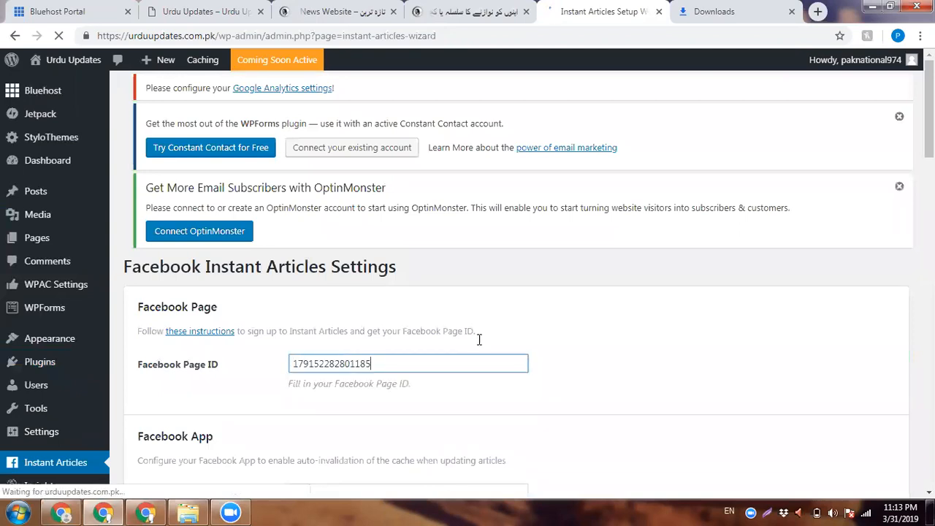
Step: Set the ad type for Instant Articles to Facebook Audience Network and leave the placement ID empty
{"action": "scroll", "coordinate": [589, 334], "scroll_direction": "down", "scroll_amount": 1}
{"action": "scroll", "coordinate": [589, 336], "scroll_direction": "down", "scroll_amount": 8}
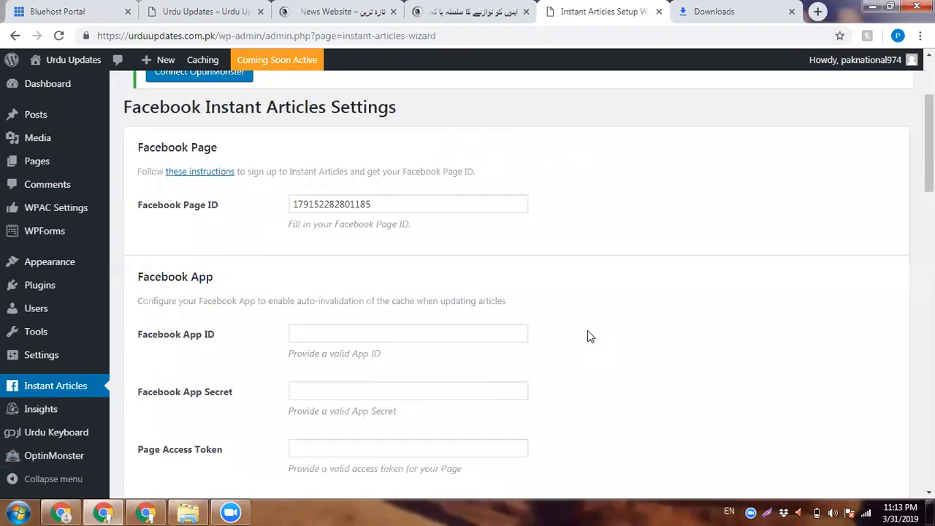
{"action": "scroll", "coordinate": [588, 334], "scroll_direction": "down", "scroll_amount": 3}
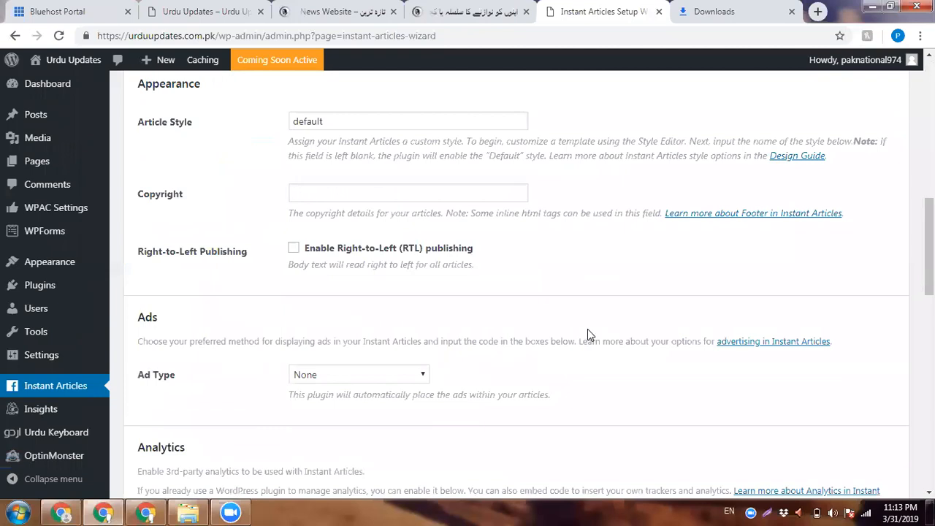
{"action": "left_click", "coordinate": [357, 215]}
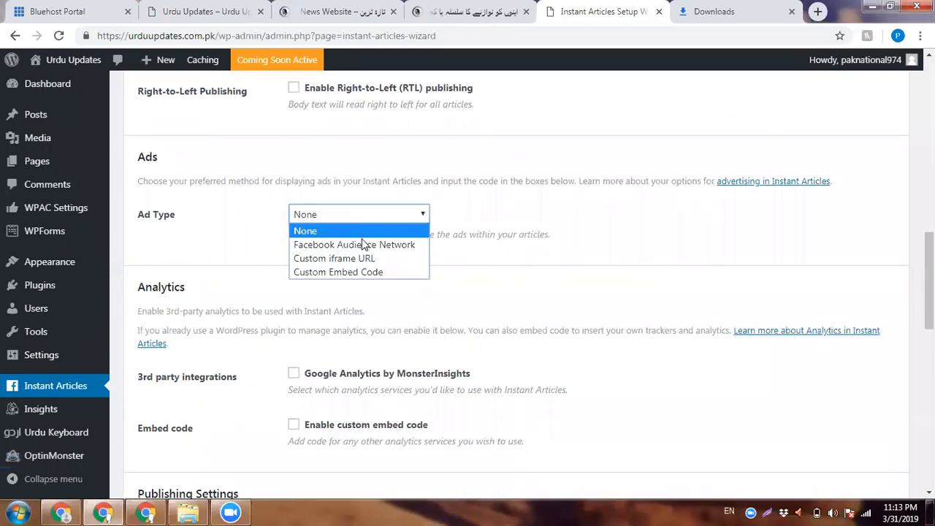
{"action": "left_click", "coordinate": [363, 244]}
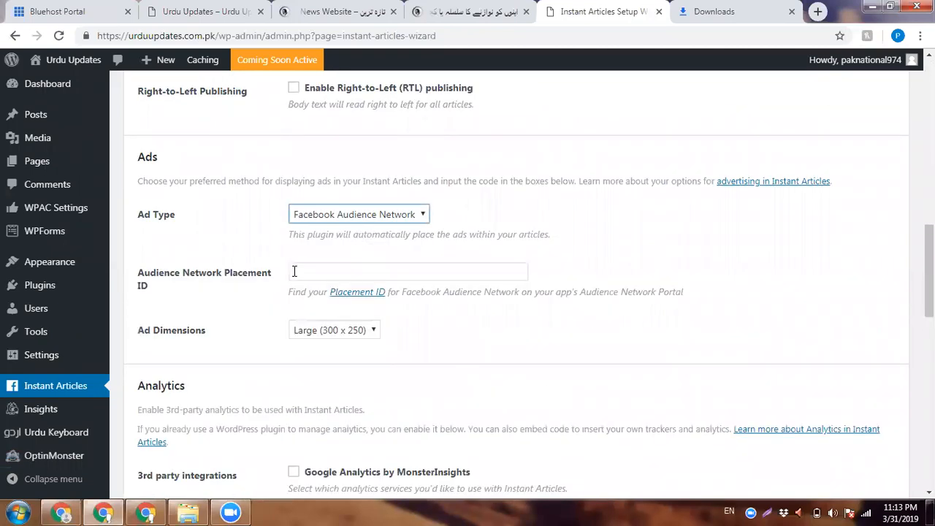
{"action": "left_click", "coordinate": [296, 270]}
{"action": "left_click", "coordinate": [393, 259]}
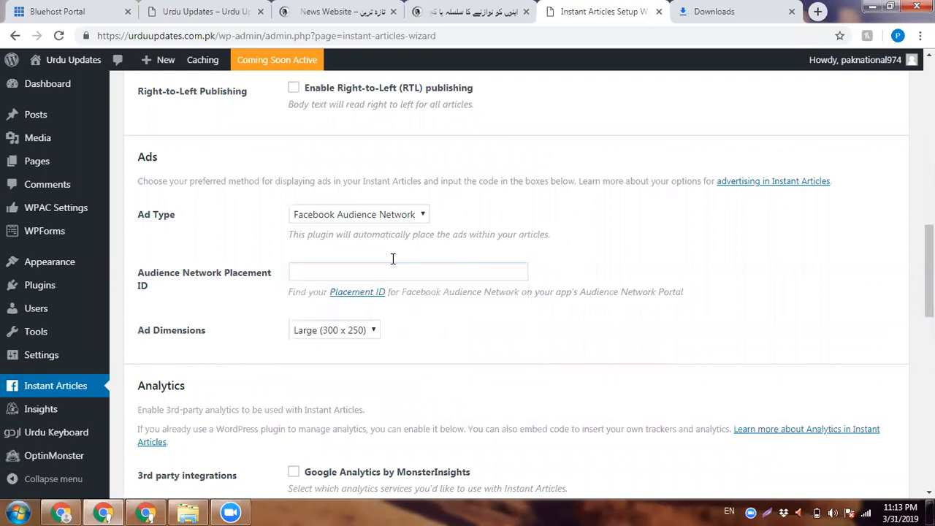
Step: Go back to the Facebook Instant Articles configuration and expand the Audience Network, Styles, Development RSS feed and Production RSS feed sections
{"action": "left_click", "coordinate": [147, 513]}
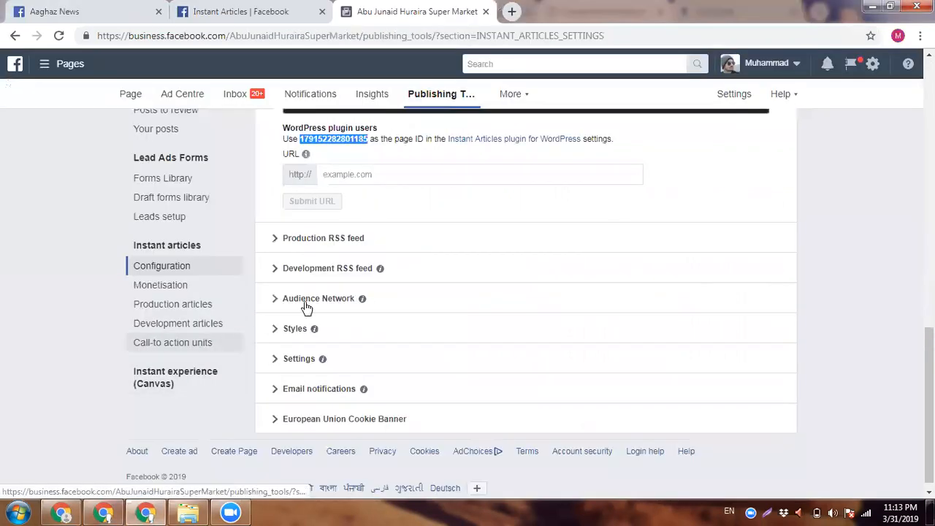
{"action": "left_click", "coordinate": [305, 299]}
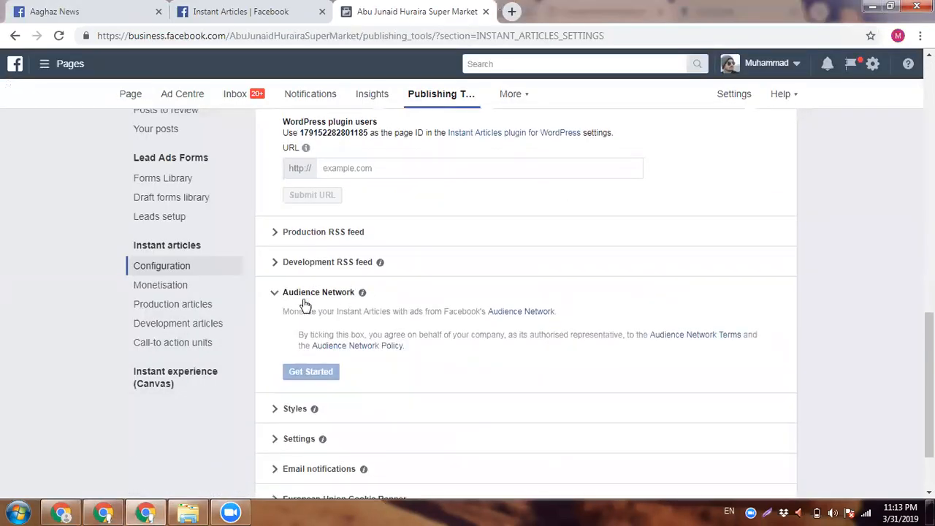
{"action": "left_click", "coordinate": [301, 319]}
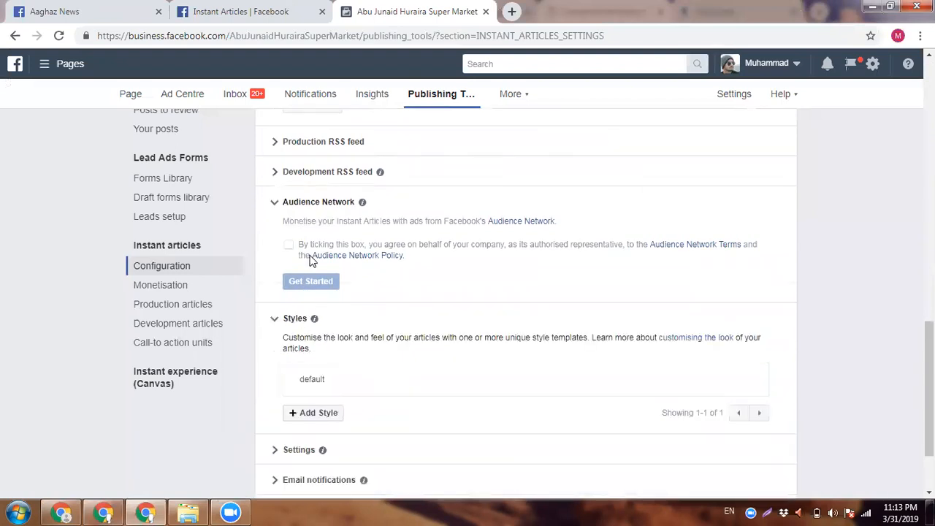
{"action": "left_click", "coordinate": [314, 175]}
{"action": "left_click", "coordinate": [325, 145]}
{"action": "scroll", "coordinate": [307, 261], "scroll_direction": "down", "scroll_amount": 5}
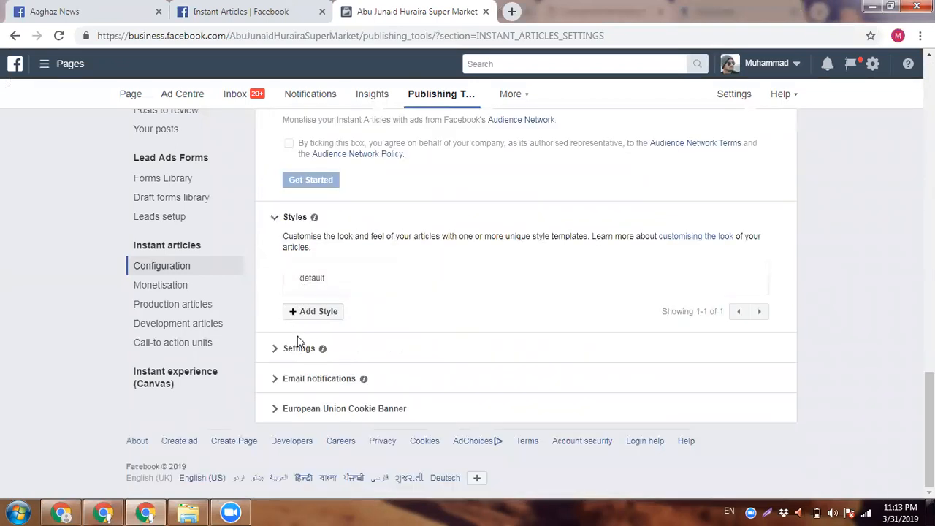
Step: Agree to the Audience Network terms and policy and get started with Audience Network for the page
{"action": "left_click", "coordinate": [288, 144]}
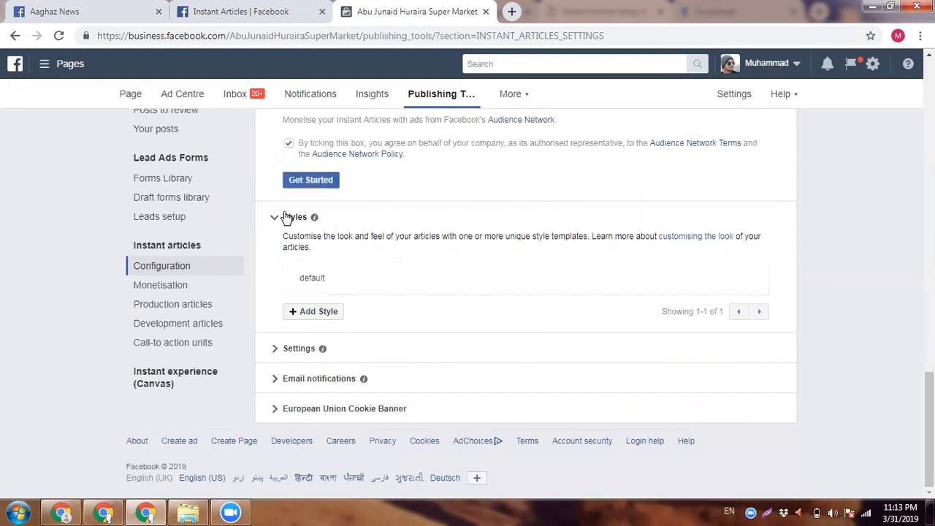
{"action": "scroll", "coordinate": [285, 218], "scroll_direction": "up", "scroll_amount": 2}
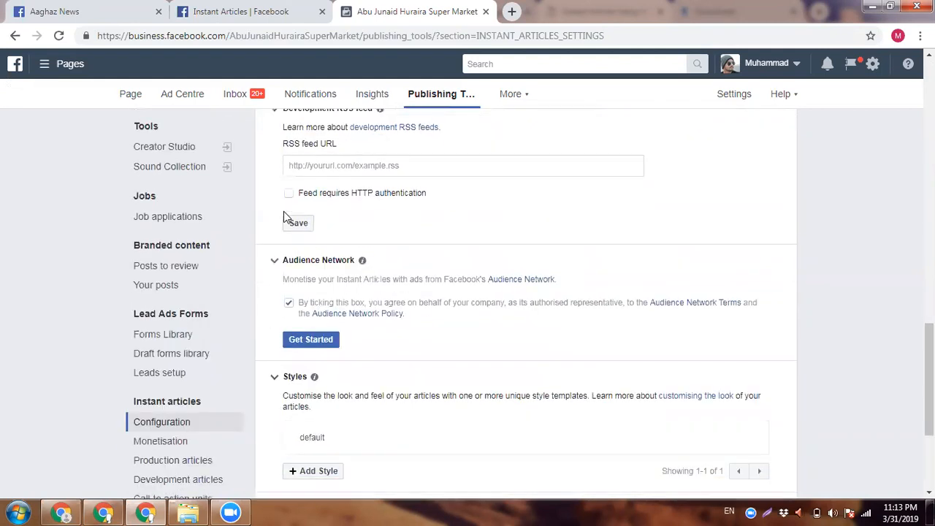
{"action": "left_click", "coordinate": [297, 340]}
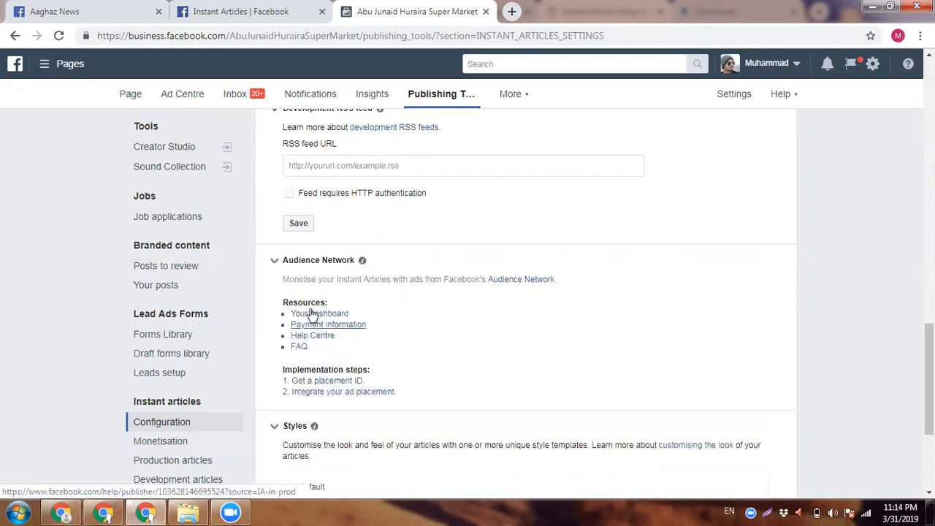
Step: Start getting a placement ID and select the Times Of Sargodha Business Manager account for Audience Network
{"action": "left_click", "coordinate": [335, 381]}
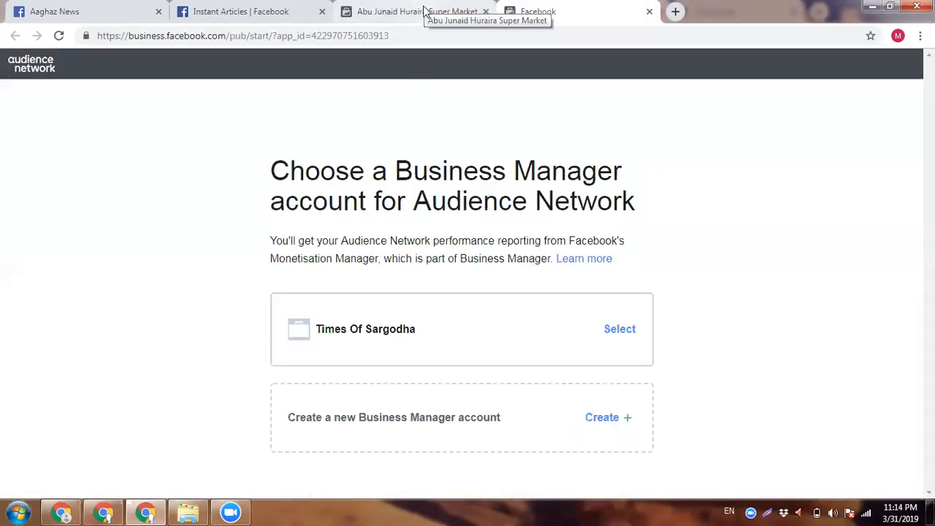
{"action": "left_click", "coordinate": [526, 338]}
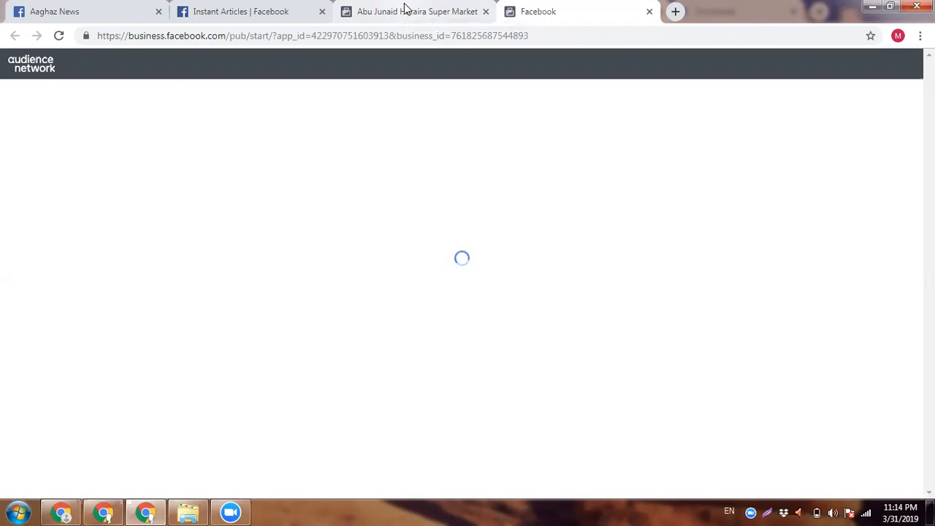
{"action": "left_click", "coordinate": [407, 7]}
{"action": "scroll", "coordinate": [428, 188], "scroll_direction": "down", "scroll_amount": 2}
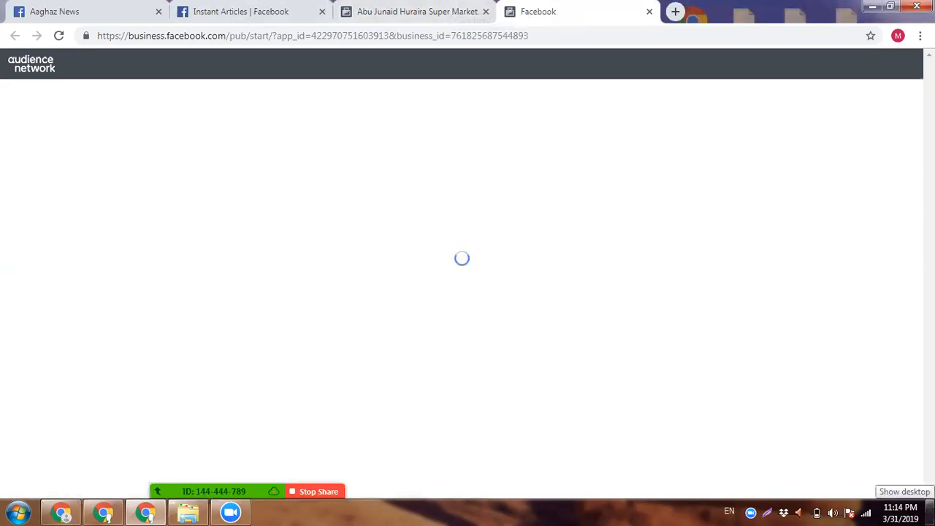
{"action": "mouse_move", "coordinate": [931, 513]}
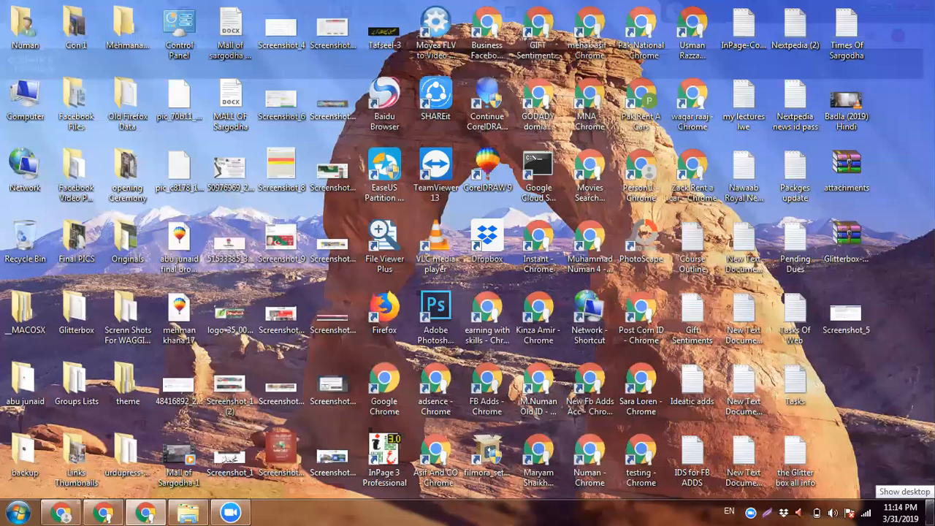
{"action": "left_click", "coordinate": [930, 513]}
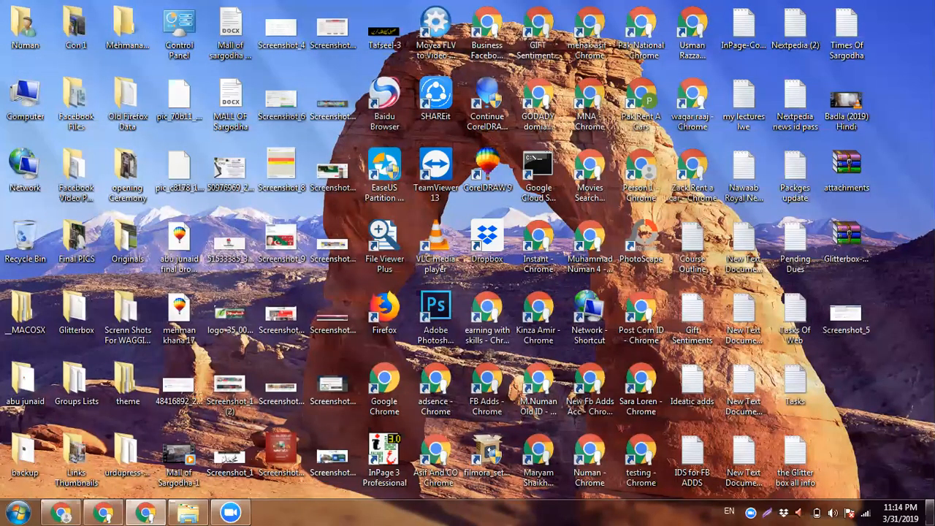
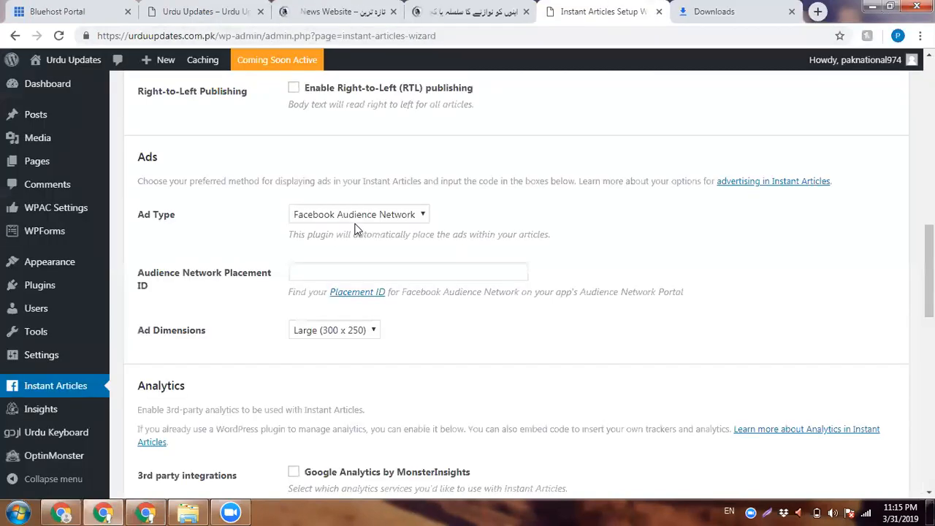
Step: Review the placement ID suggestions and the analytics, publishing and AMP markup options in the WordPress Instant Articles settings
{"action": "left_click", "coordinate": [345, 270]}
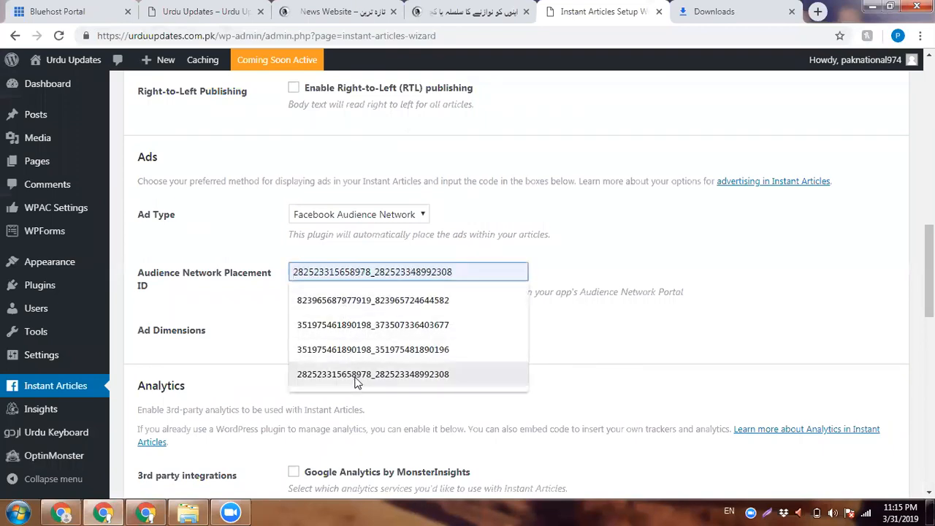
{"action": "left_click", "coordinate": [358, 252]}
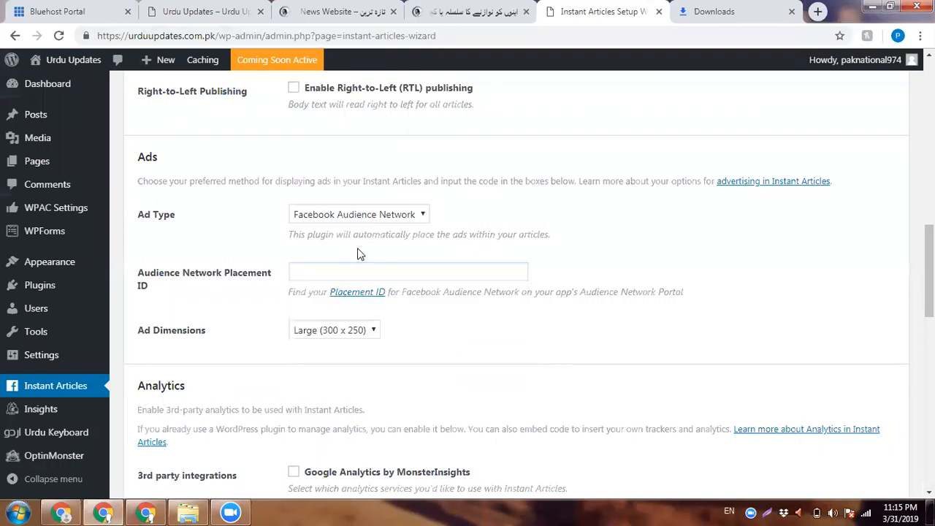
{"action": "scroll", "coordinate": [313, 317], "scroll_direction": "down", "scroll_amount": 10}
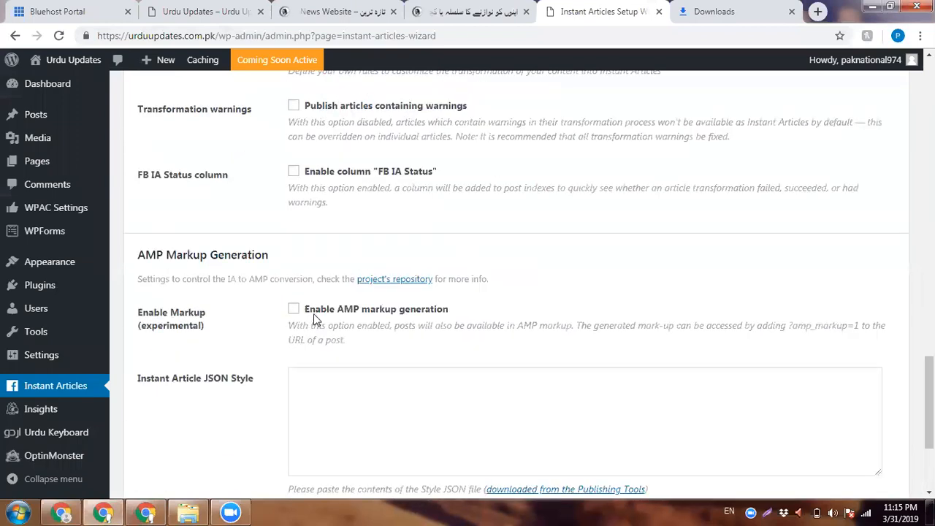
{"action": "scroll", "coordinate": [282, 387], "scroll_direction": "up", "scroll_amount": 10}
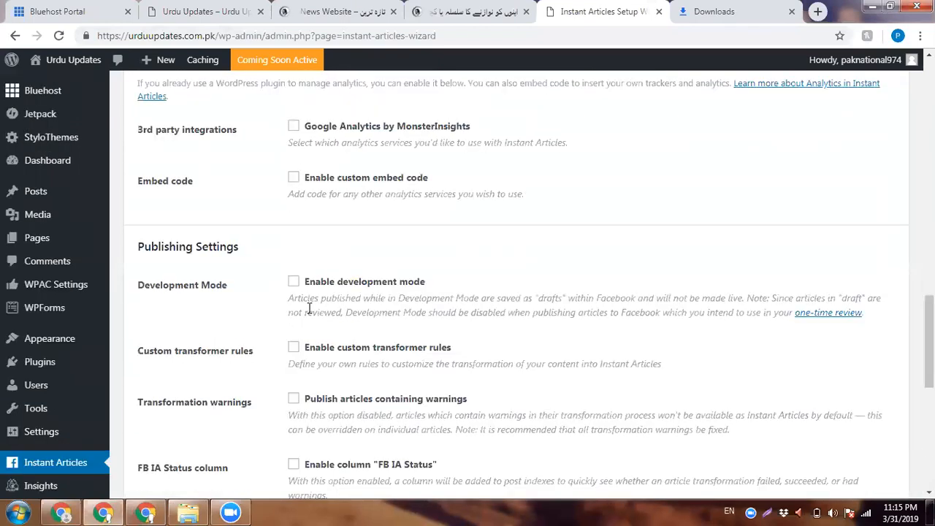
{"action": "left_click", "coordinate": [391, 191]}
{"action": "left_click", "coordinate": [391, 189]}
{"action": "scroll", "coordinate": [424, 241], "scroll_direction": "up", "scroll_amount": 10}
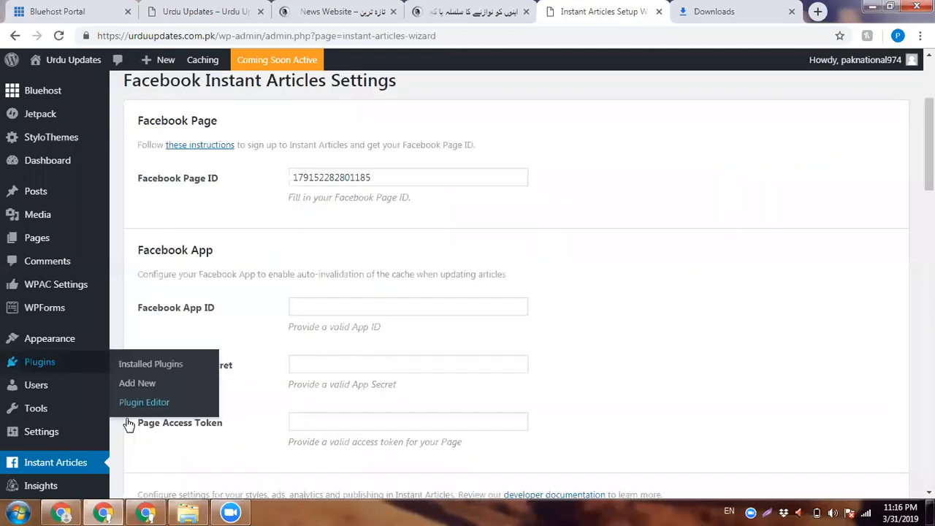
Step: Switch to the browser window with Facebook and bring up the Aaghaz News page
{"action": "left_click", "coordinate": [164, 512]}
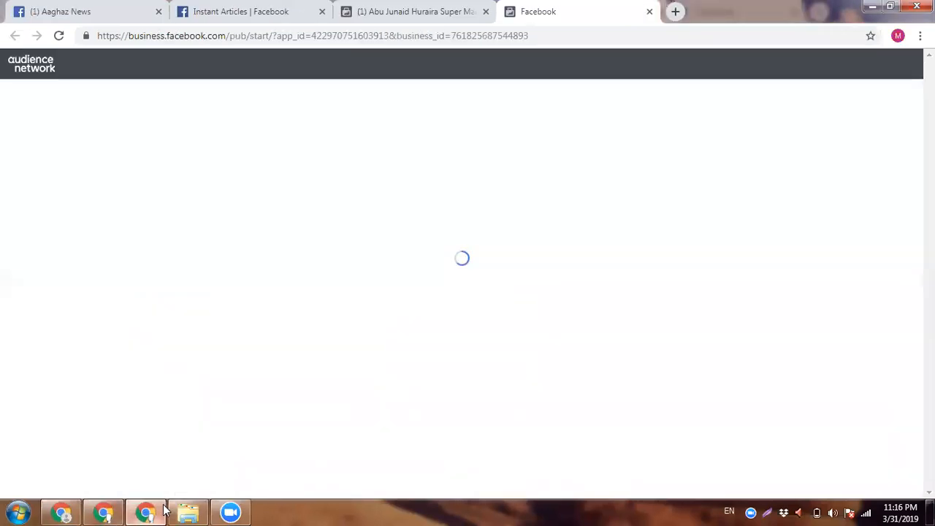
{"action": "left_click", "coordinate": [257, 6]}
{"action": "left_click", "coordinate": [77, 5]}
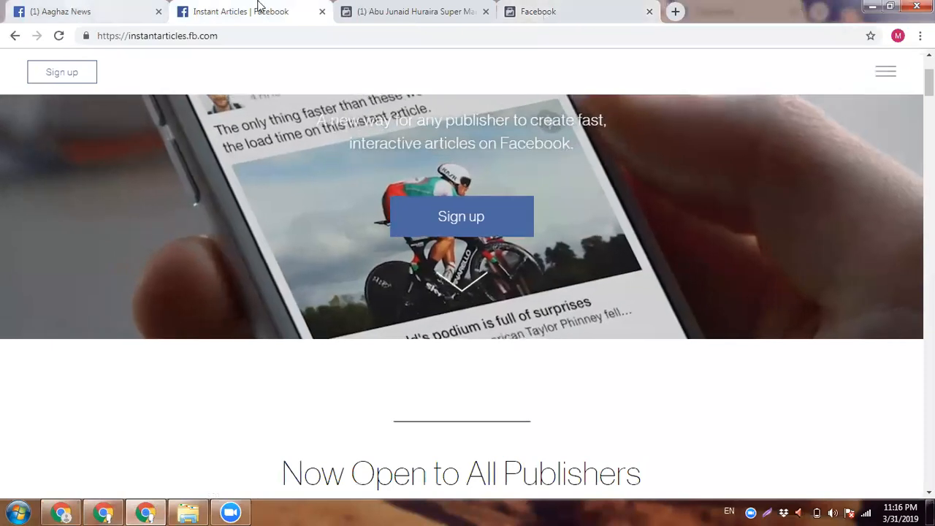
Step: Return to the supermarket page's Instant Articles configuration and start entering the site URL under Connect your site
{"action": "left_click", "coordinate": [359, 6]}
{"action": "scroll", "coordinate": [2, 220], "scroll_direction": "up", "scroll_amount": 9}
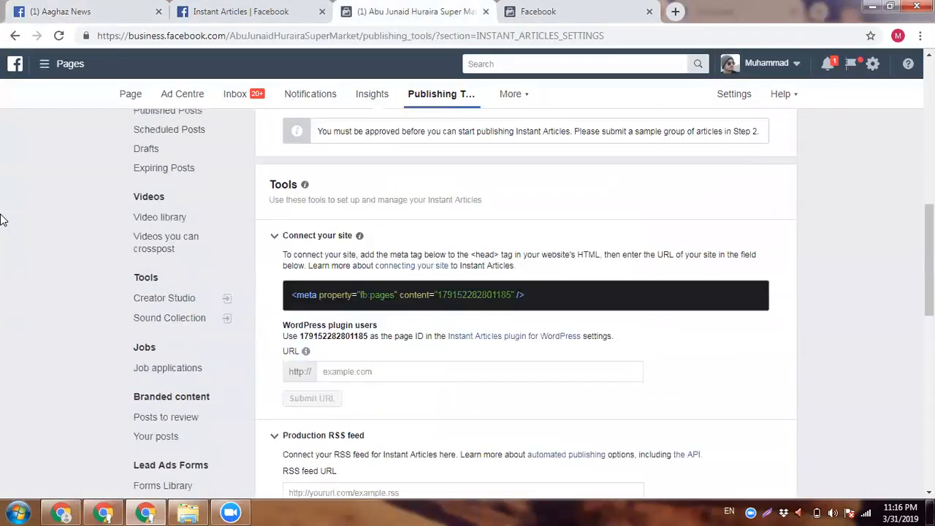
{"action": "scroll", "coordinate": [307, 272], "scroll_direction": "down", "scroll_amount": 2}
{"action": "left_click_drag", "start_coordinate": [313, 176], "coordinate": [348, 179]}
{"action": "left_click", "coordinate": [352, 213]}
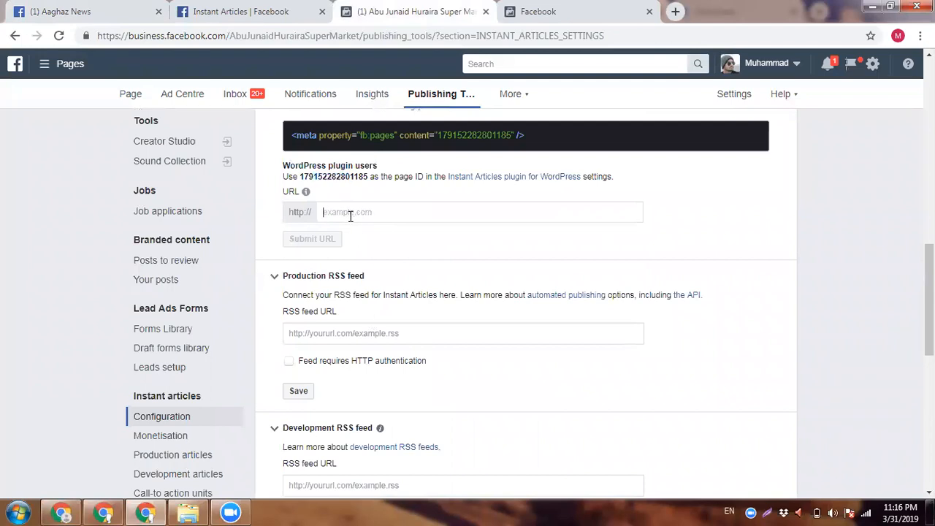
{"action": "left_click", "coordinate": [145, 513]}
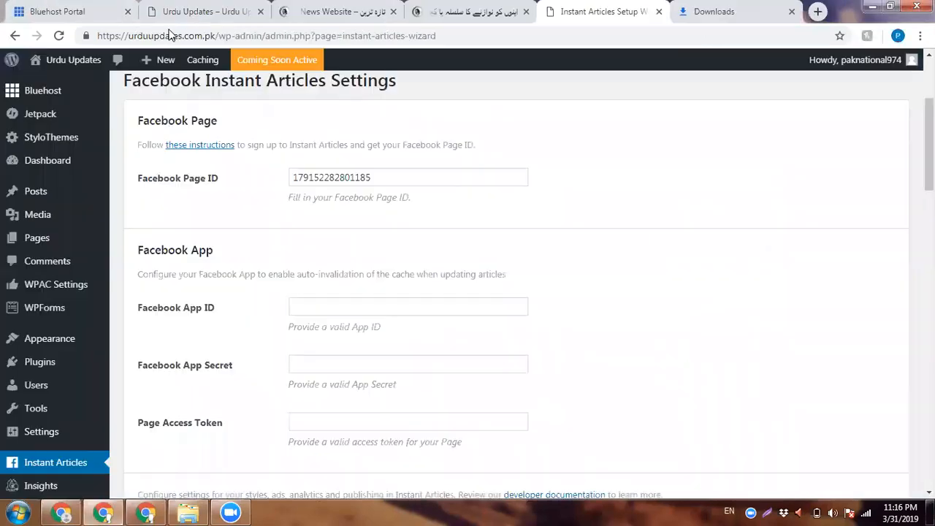
{"action": "left_click_drag", "start_coordinate": [214, 38], "coordinate": [97, 37]}
{"action": "right_click", "coordinate": [146, 37]}
{"action": "left_click", "coordinate": [179, 89]}
{"action": "left_click", "coordinate": [63, 511]}
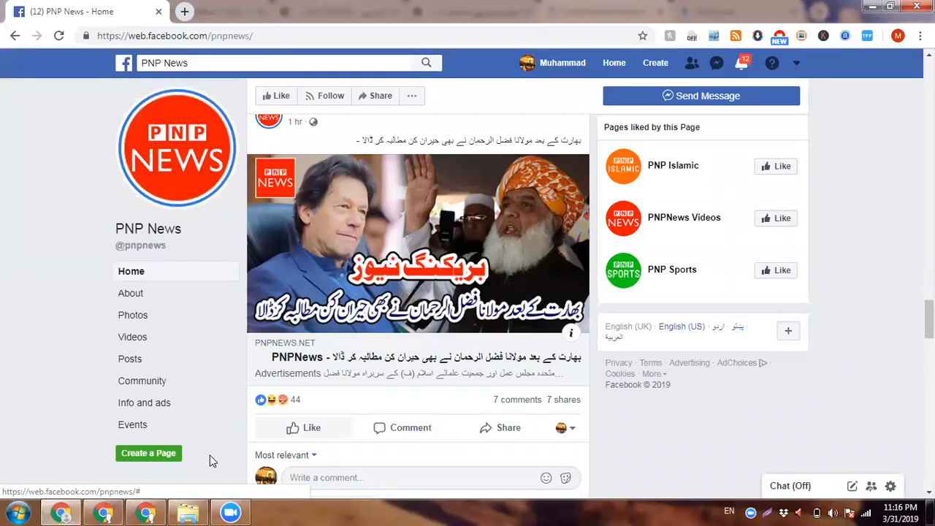
{"action": "key", "text": "alt+Tab"}
{"action": "left_click", "coordinate": [251, 3]}
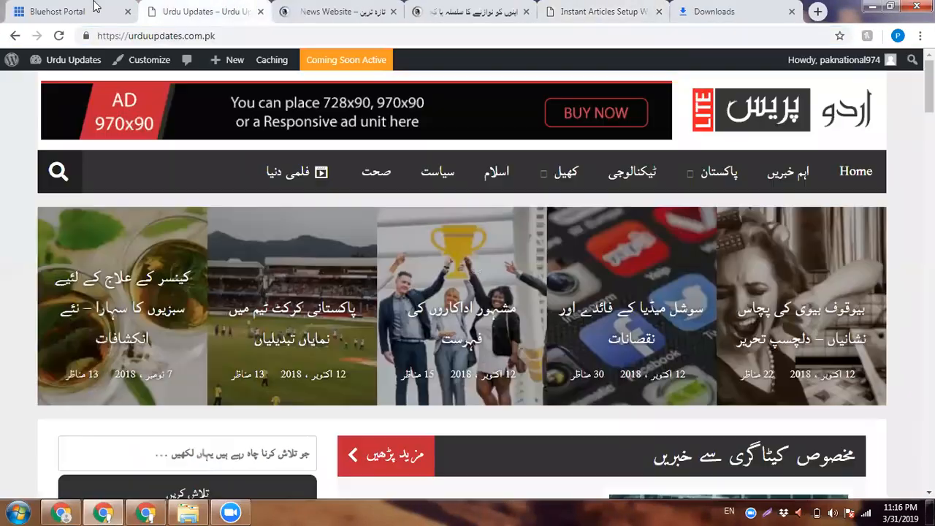
{"action": "left_click", "coordinate": [93, 6]}
{"action": "left_click", "coordinate": [148, 513]}
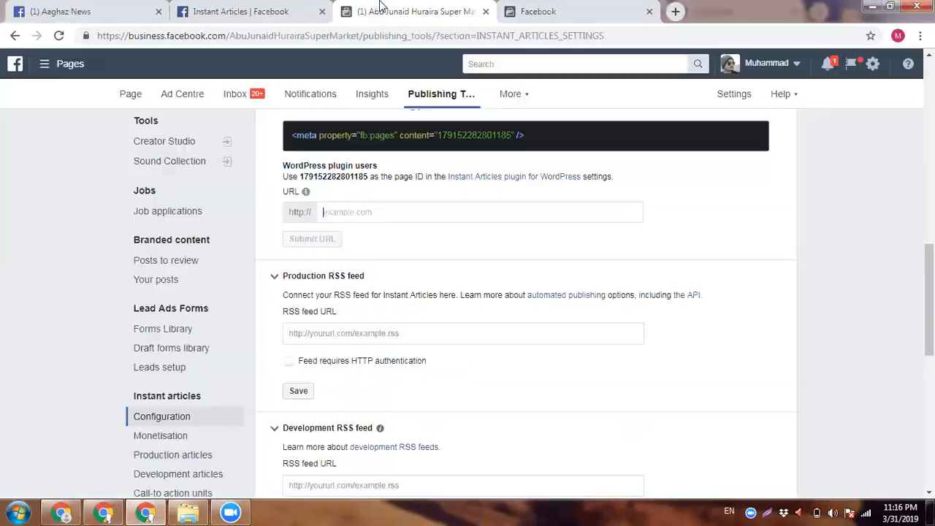
{"action": "key", "text": "ctrl+v"}
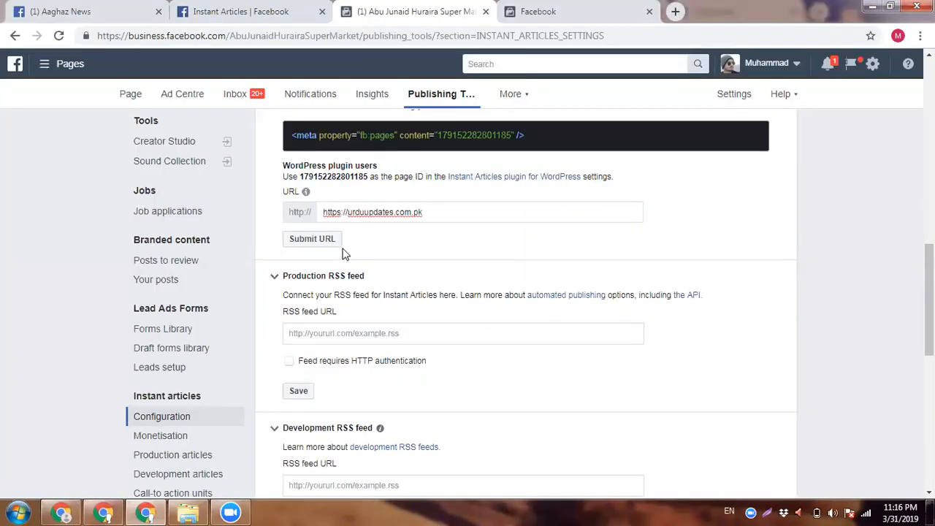
{"action": "left_click", "coordinate": [328, 241]}
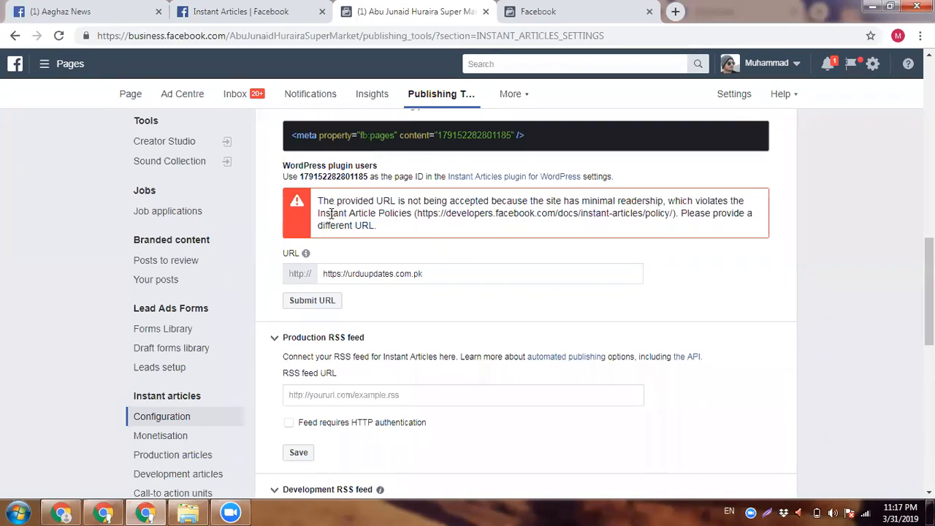
Step: Read the response to the submitted URL and review the Step 2 and Step 3 requirements for submitting and publishing Instant Articles
{"action": "left_click_drag", "start_coordinate": [317, 201], "coordinate": [368, 213]}
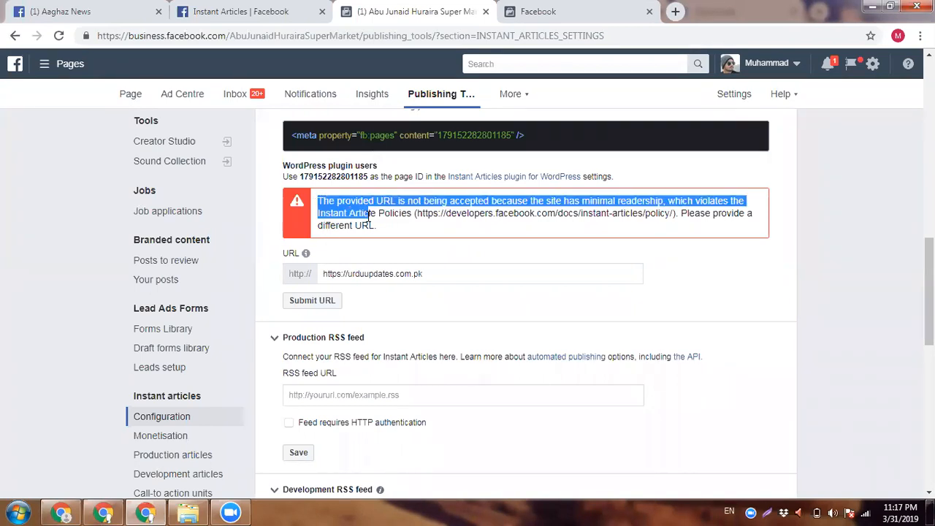
{"action": "left_click", "coordinate": [393, 232]}
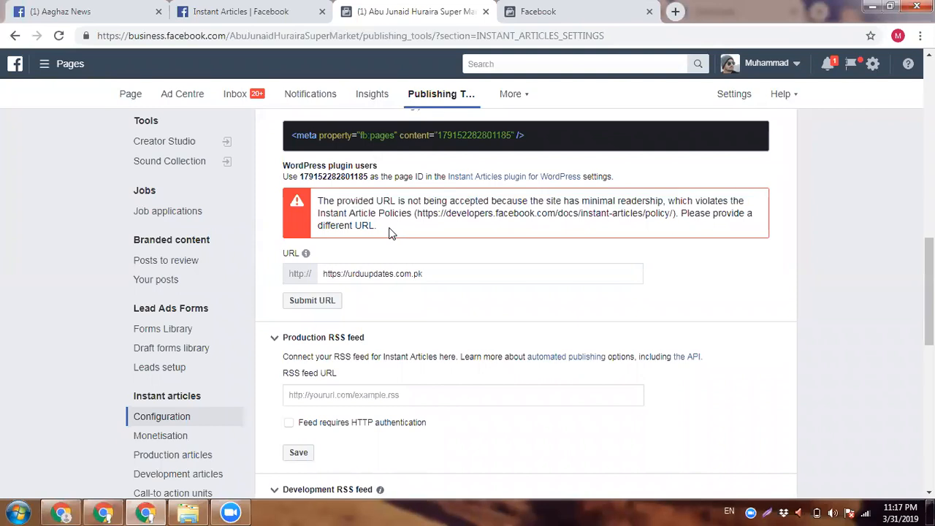
{"action": "double_click", "coordinate": [384, 268]}
{"action": "left_click", "coordinate": [384, 267]}
{"action": "left_click", "coordinate": [328, 250]}
{"action": "scroll", "coordinate": [329, 255], "scroll_direction": "up", "scroll_amount": 4}
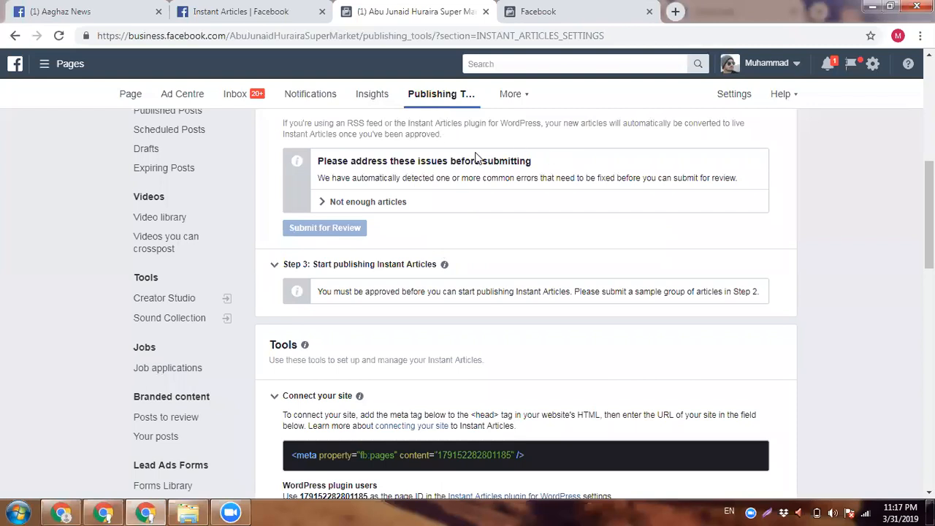
{"action": "scroll", "coordinate": [603, 219], "scroll_direction": "up", "scroll_amount": 2}
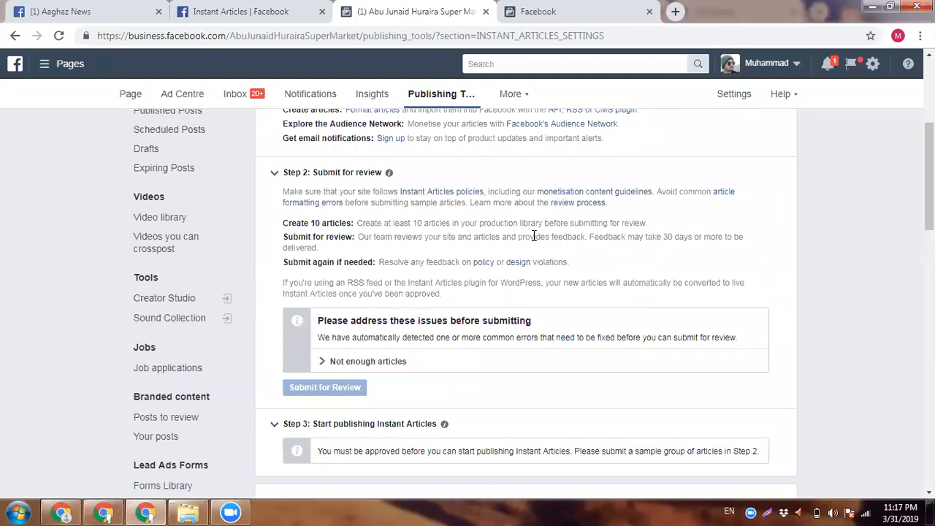
{"action": "scroll", "coordinate": [534, 237], "scroll_direction": "down", "scroll_amount": 2}
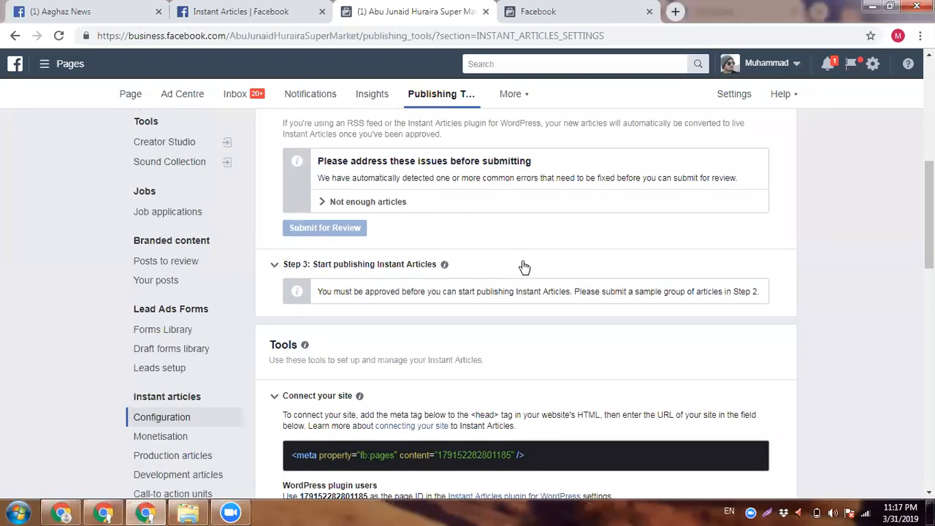
{"action": "scroll", "coordinate": [524, 267], "scroll_direction": "down", "scroll_amount": 2}
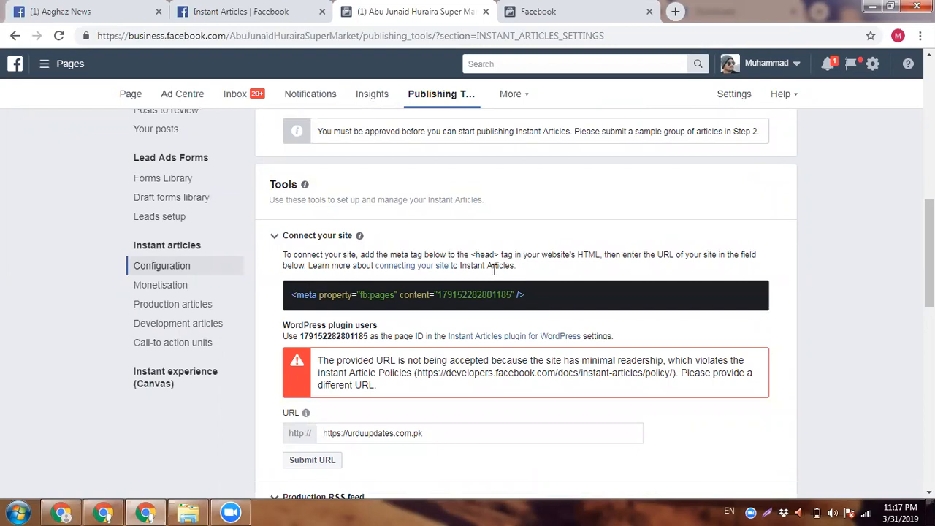
{"action": "scroll", "coordinate": [494, 269], "scroll_direction": "down", "scroll_amount": 2}
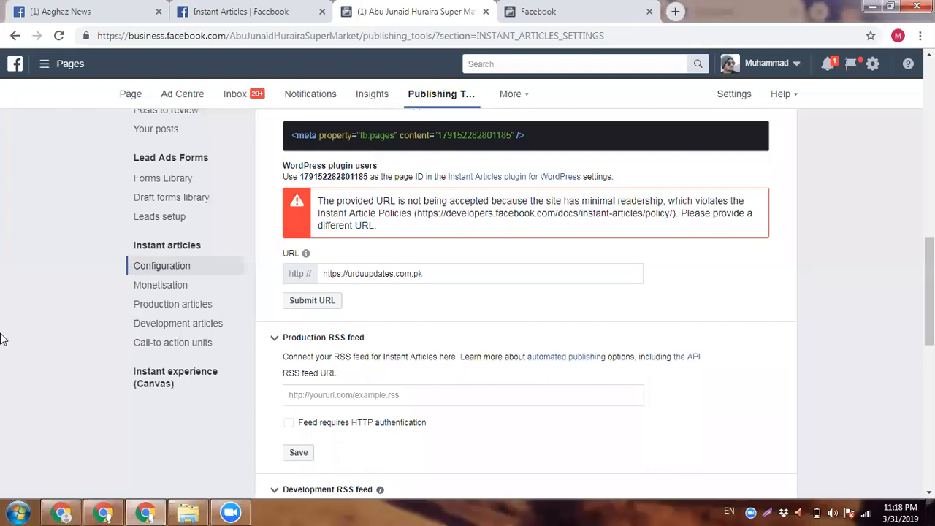
Step: Go back to the published posts of the Aaghaz News page and briefly check the search suggestions
{"action": "left_click", "coordinate": [80, 11]}
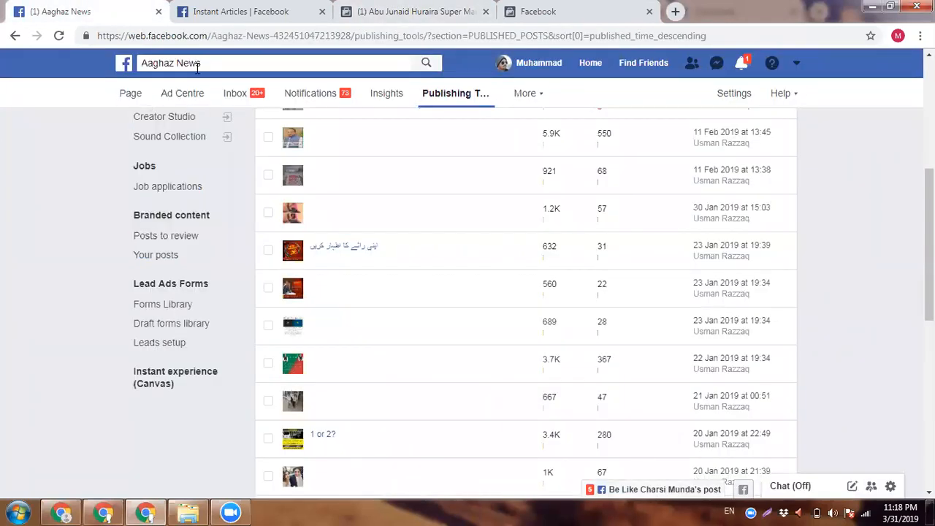
{"action": "left_click", "coordinate": [196, 65]}
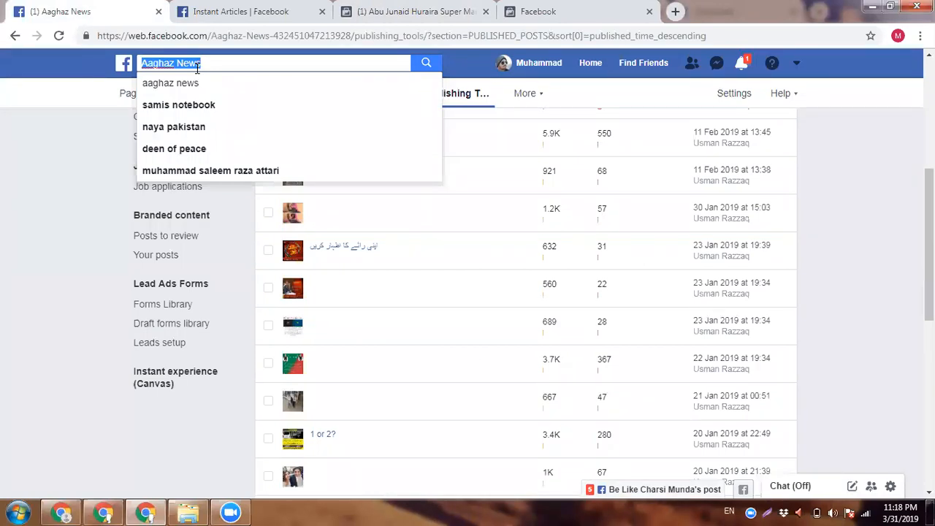
{"action": "left_click", "coordinate": [14, 226]}
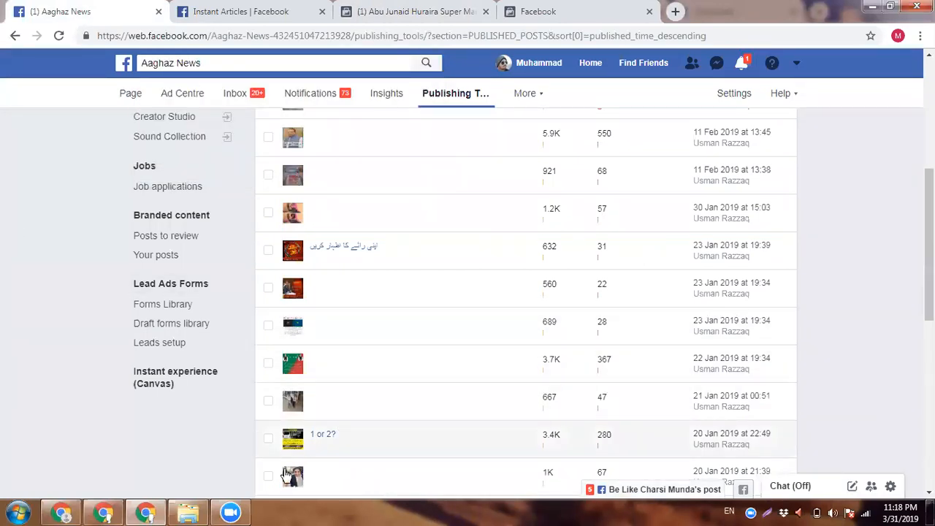